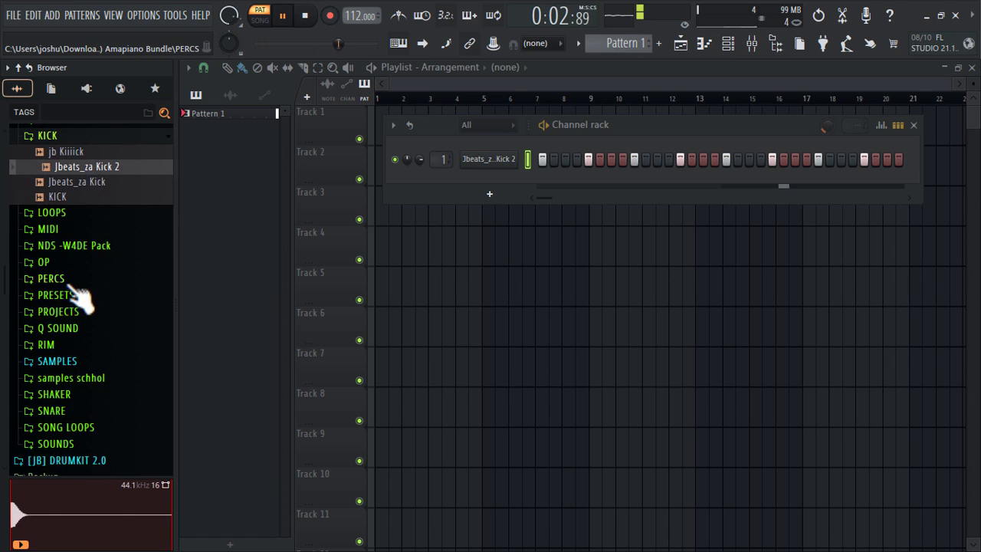
Step: Audition samples from the PERCS folder, add (JB) PERC5 to the channel rack as a new channel and start playback
click(69, 281)
click(80, 299)
click(78, 300)
click(82, 240)
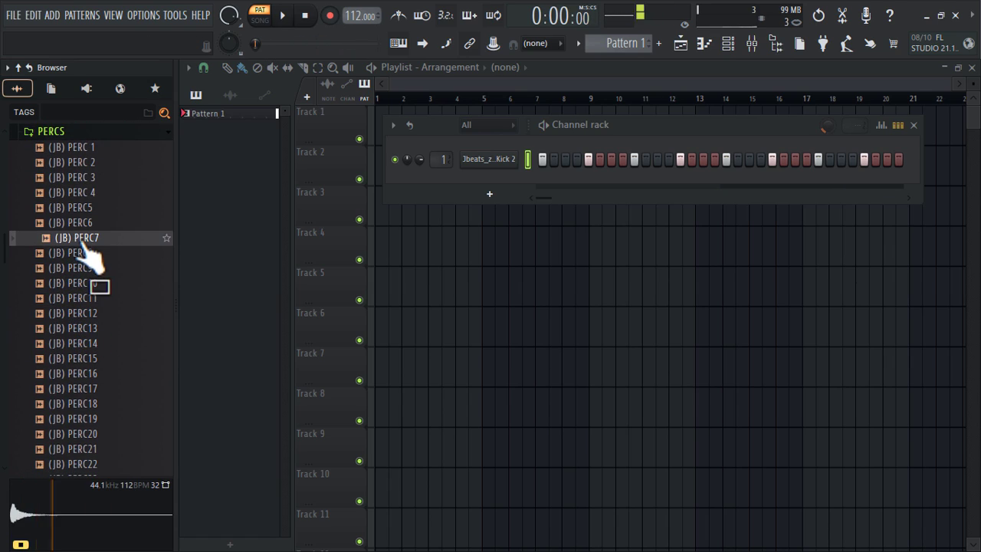
click(84, 211)
click(86, 238)
click(84, 213)
drag(90, 221, 338, 184)
key(space)
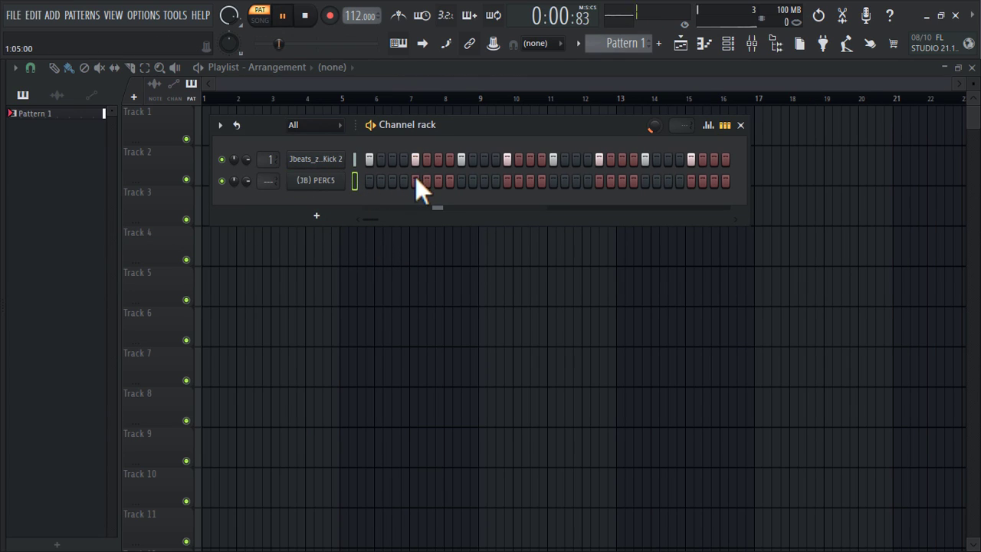
Step: Open the (JB) PERC5 sampler settings and program its hits on steps 5, 13, 21 and 29
click(315, 181)
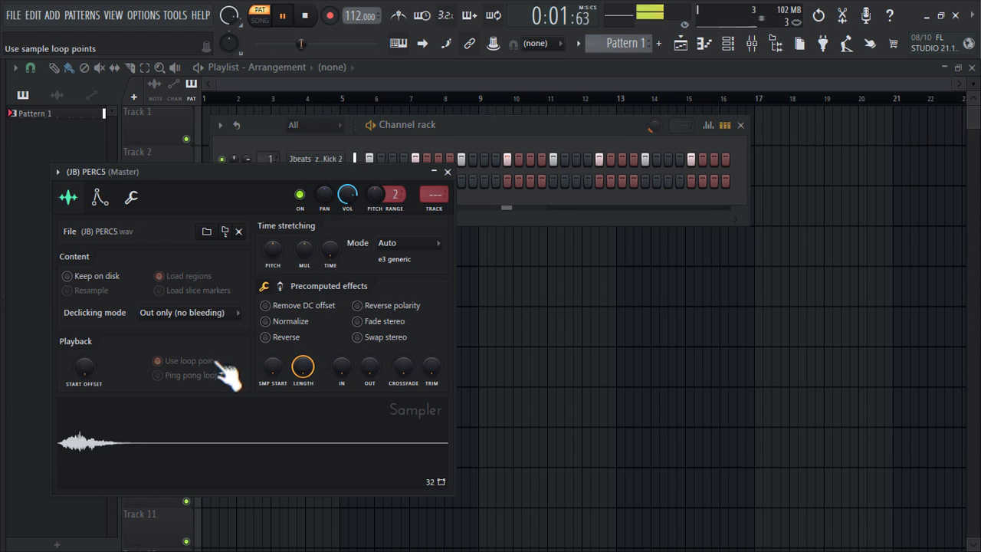
click(462, 183)
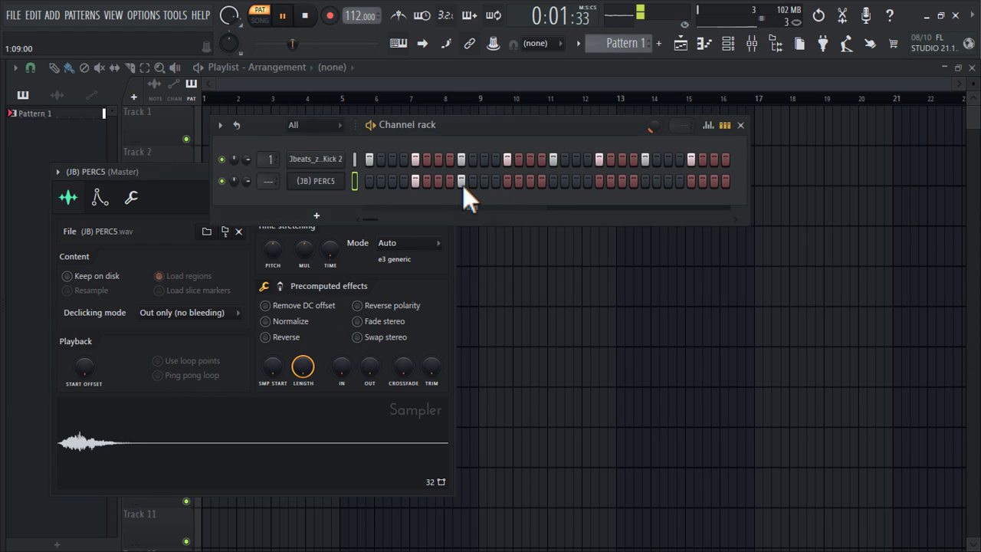
click(507, 182)
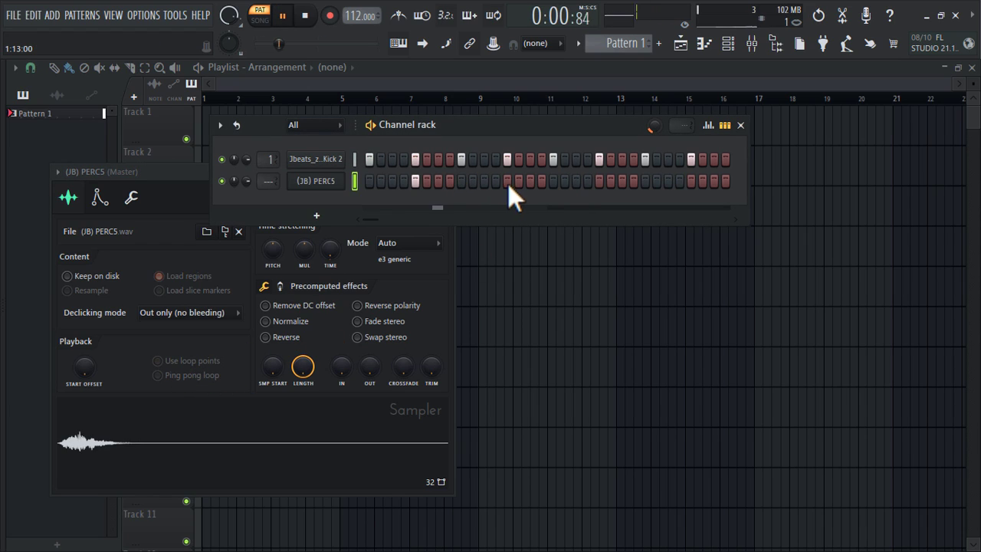
click(600, 181)
click(693, 182)
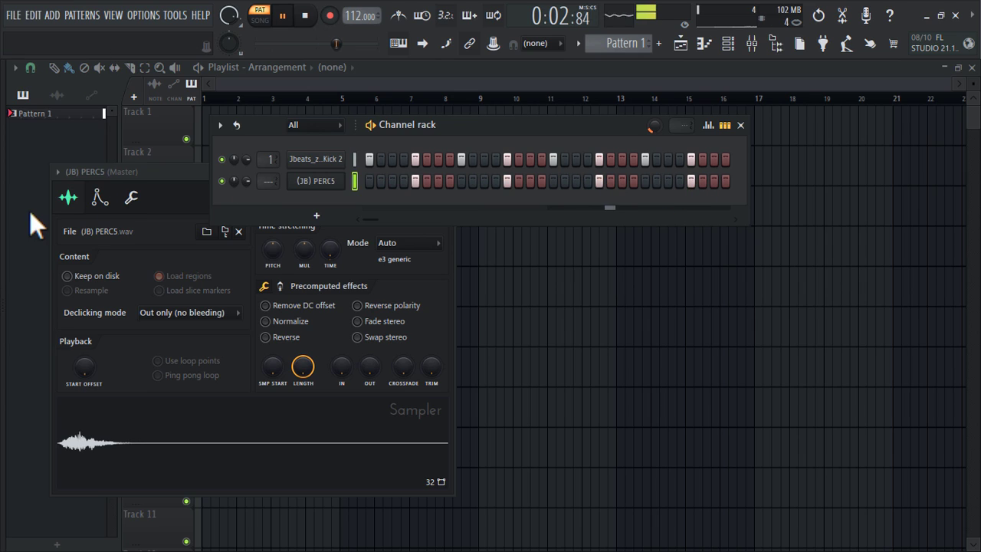
Step: Audition more PERCS samples and add (JB) PERC12 to the channel rack with hits on steps 8 and 24
mouse_move(6, 285)
click(99, 300)
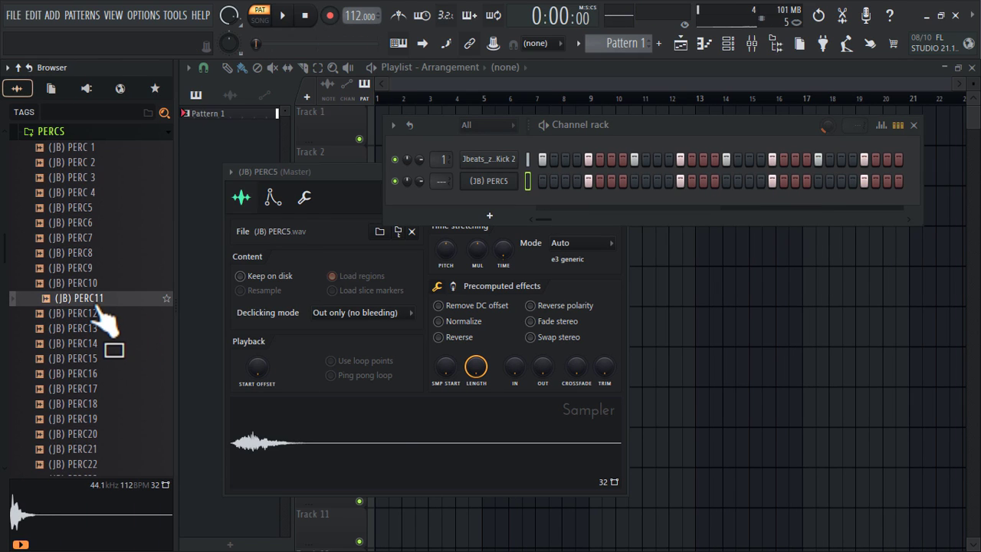
click(97, 314)
drag(93, 322, 346, 200)
click(449, 202)
key(space)
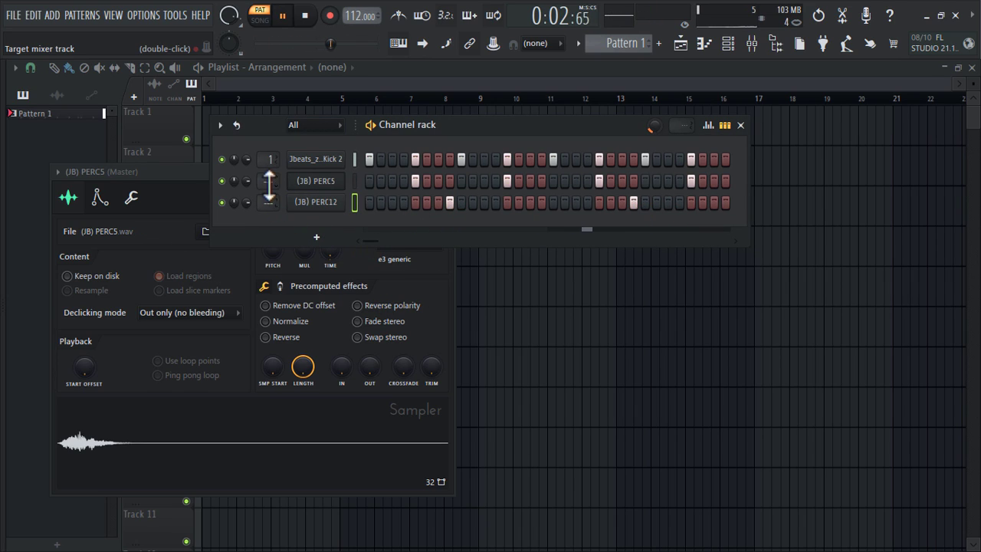
Step: Open the (JB) PERC12 sampler settings and route both percussion channels to mixer track 2
click(316, 204)
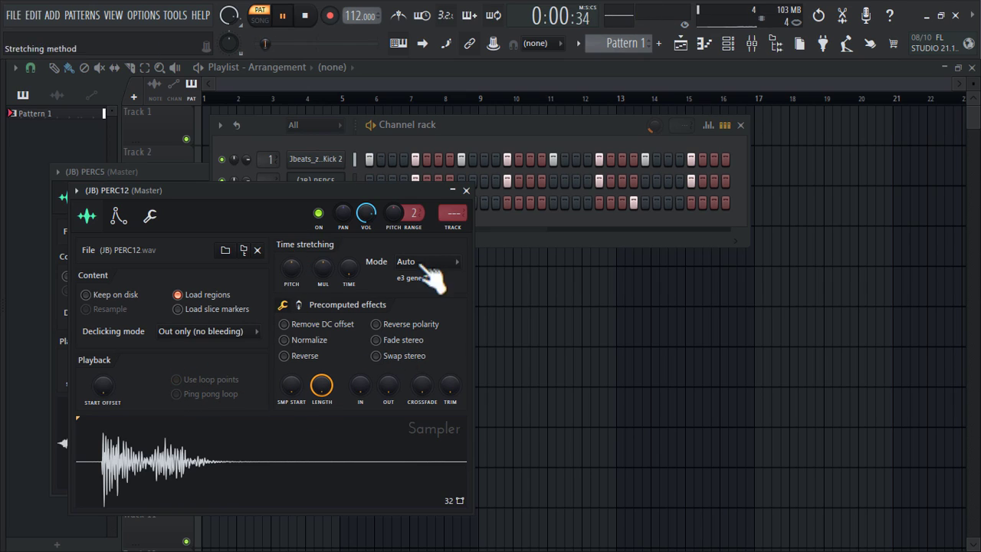
drag(272, 174, 272, 167)
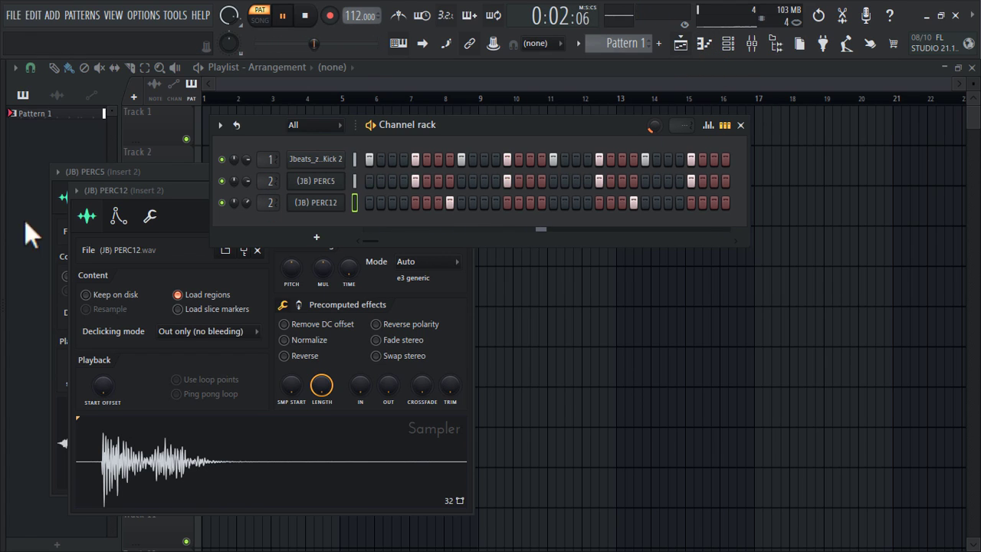
Step: Stop playback, audition the remaining PERCS samples and add (JB) PERC39 to the channel rack
mouse_move(62, 359)
key(space)
click(95, 390)
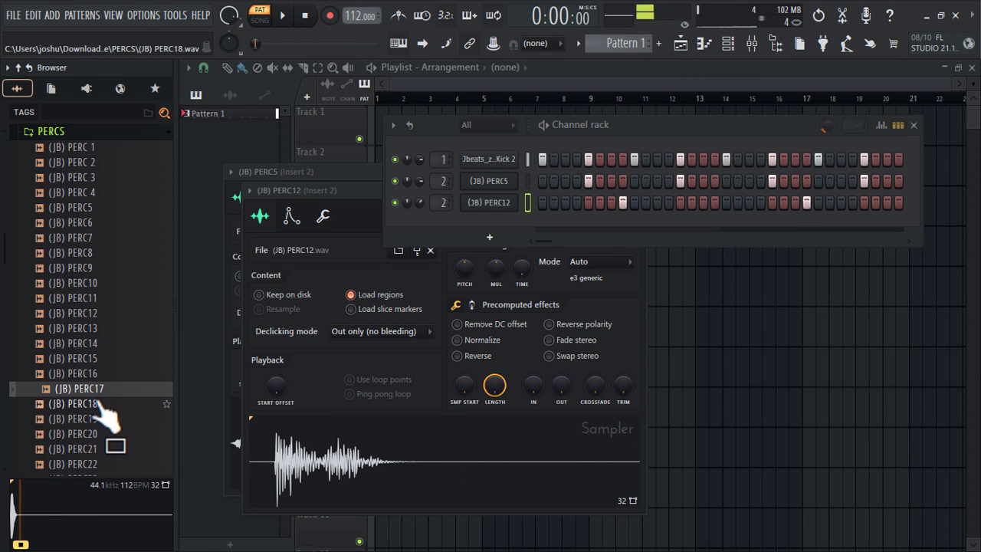
click(103, 433)
scroll(103, 438, down, 4)
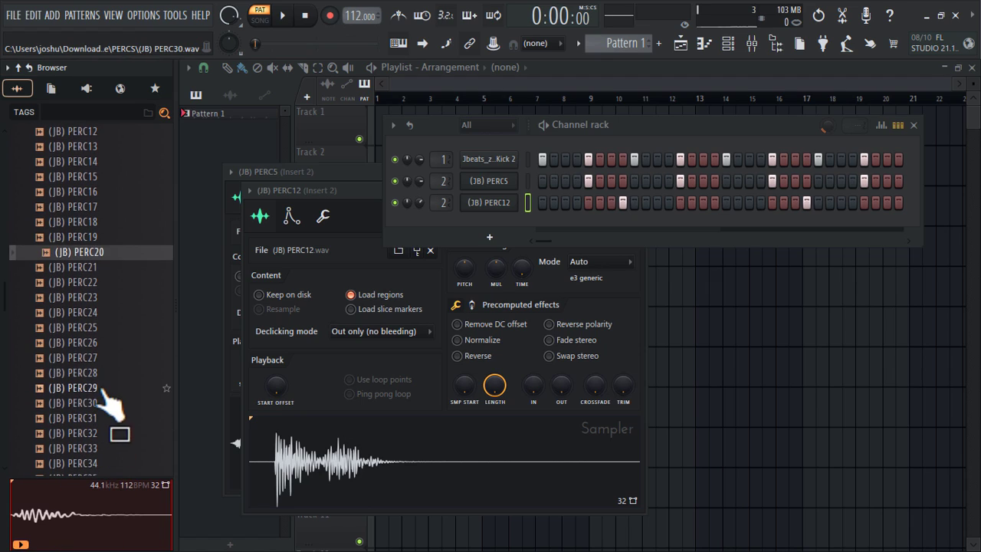
click(94, 374)
click(93, 359)
click(96, 333)
click(98, 344)
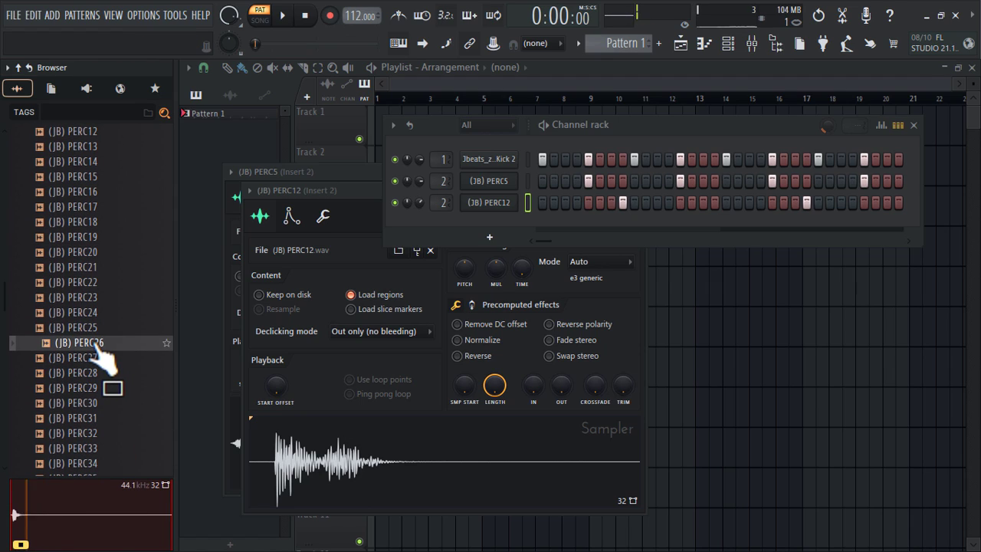
scroll(107, 307, down, 6)
click(100, 270)
click(98, 256)
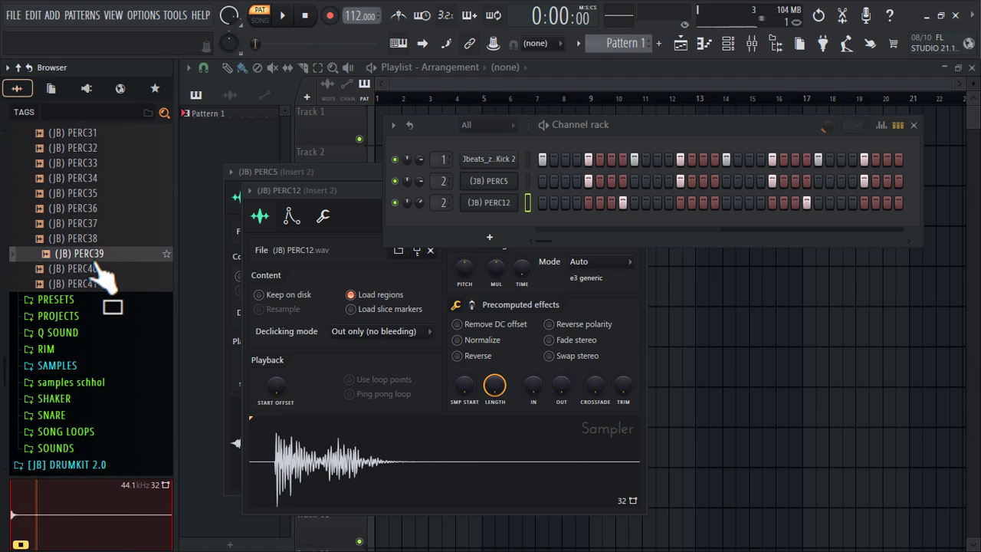
drag(100, 269, 335, 216)
key(space)
Step: Program (JB) PERC39 hits on steps 4 and 20 and route the channel to mixer track 2
click(404, 223)
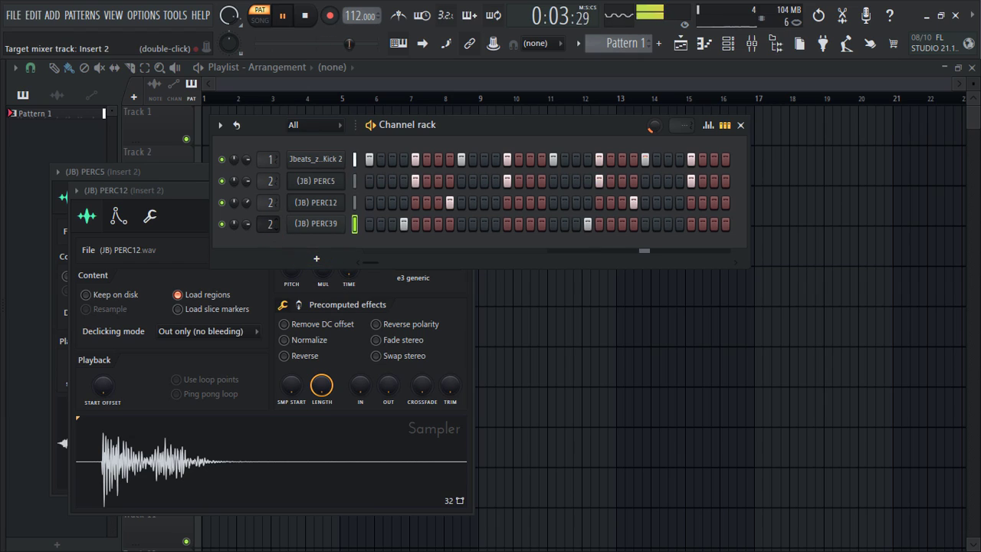
click(332, 228)
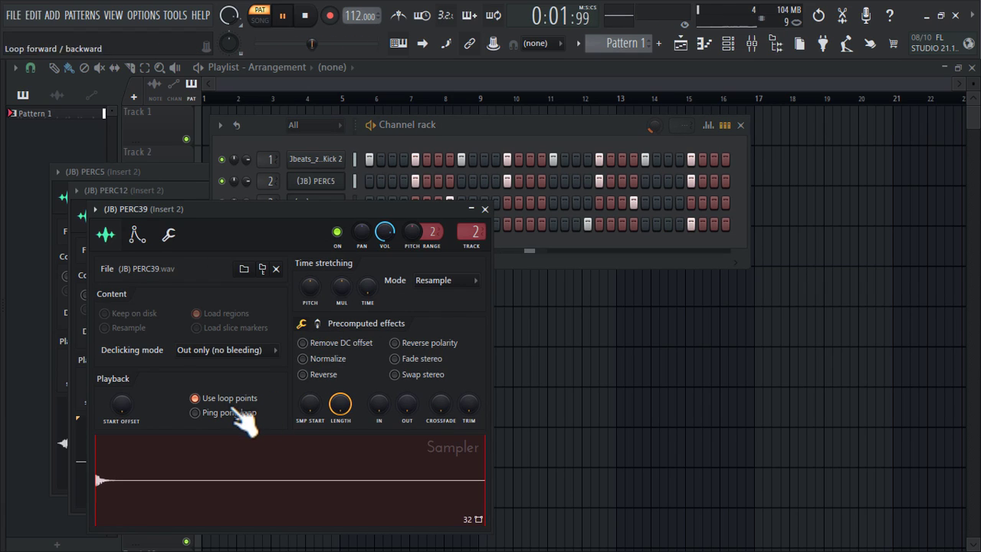
click(484, 208)
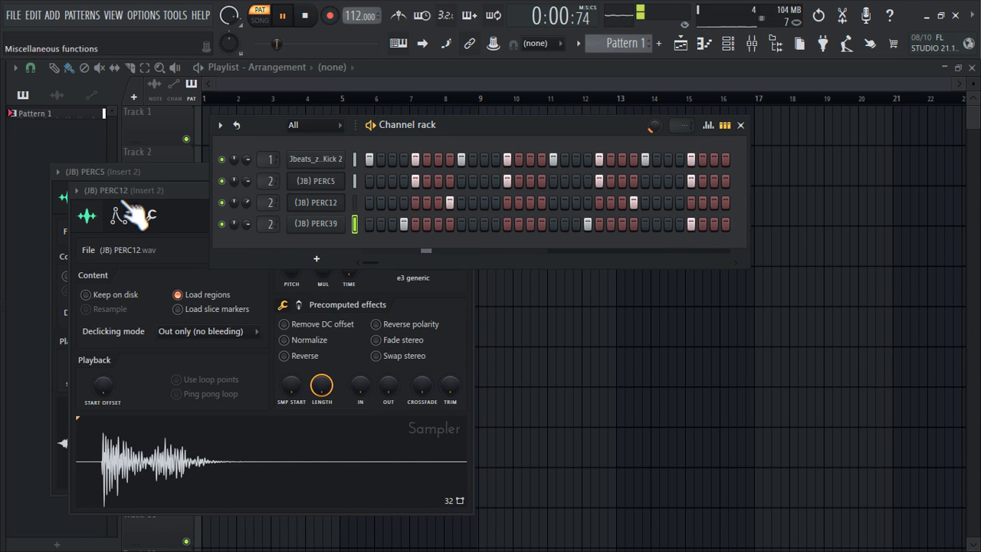
Step: Add (JB) PERC41 to the channel rack with a hit on step 15 and route it to mixer track 2
mouse_move(7, 276)
drag(55, 282, 318, 253)
click(528, 246)
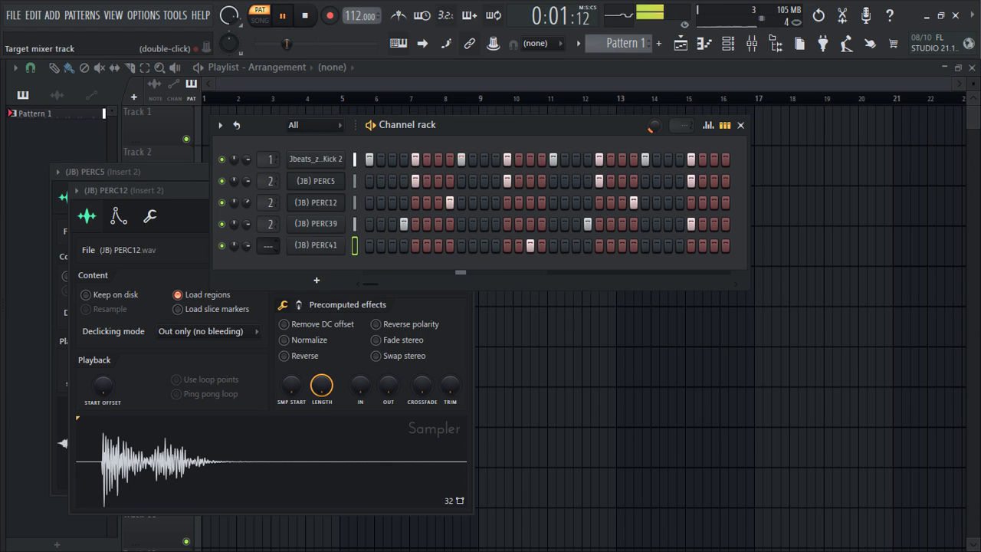
click(315, 251)
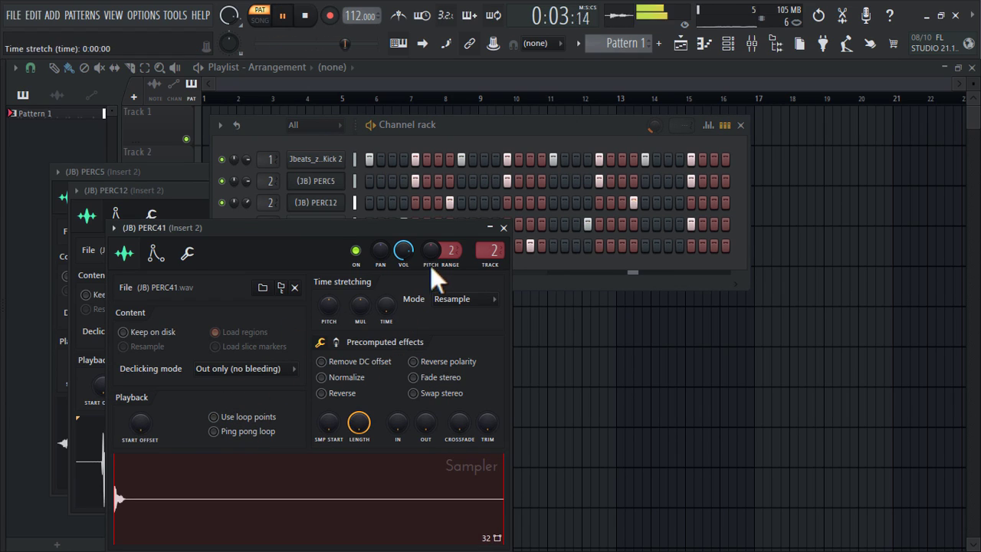
click(504, 227)
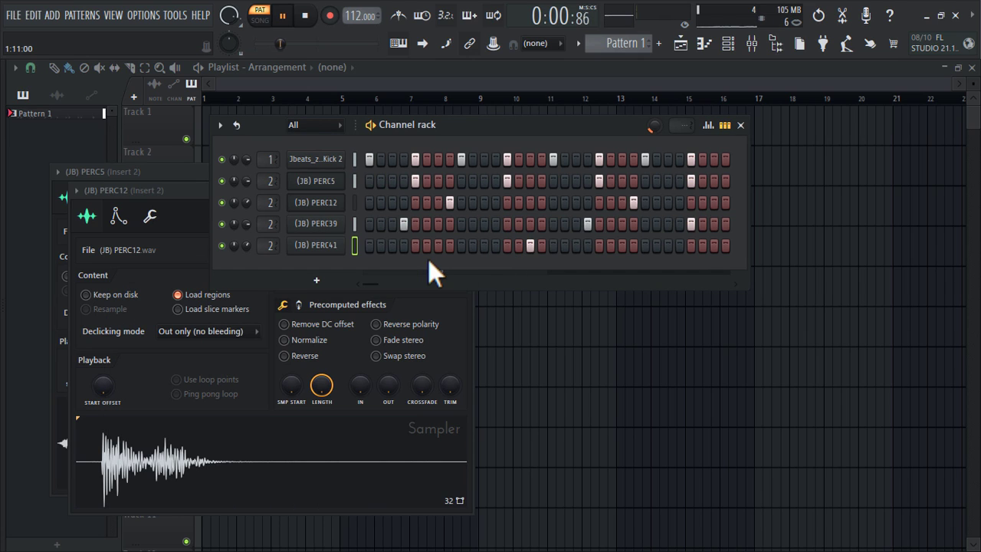
Step: Fill Track 1 of the playlist with consecutive Pattern 1 clips from bar 1 up to bar 17
click(690, 46)
mouse_move(99, 117)
mouse_down()
mouse_move(223, 156)
mouse_move(244, 128)
mouse_move(196, 131)
mouse_up()
click(289, 135)
drag(289, 135, 490, 137)
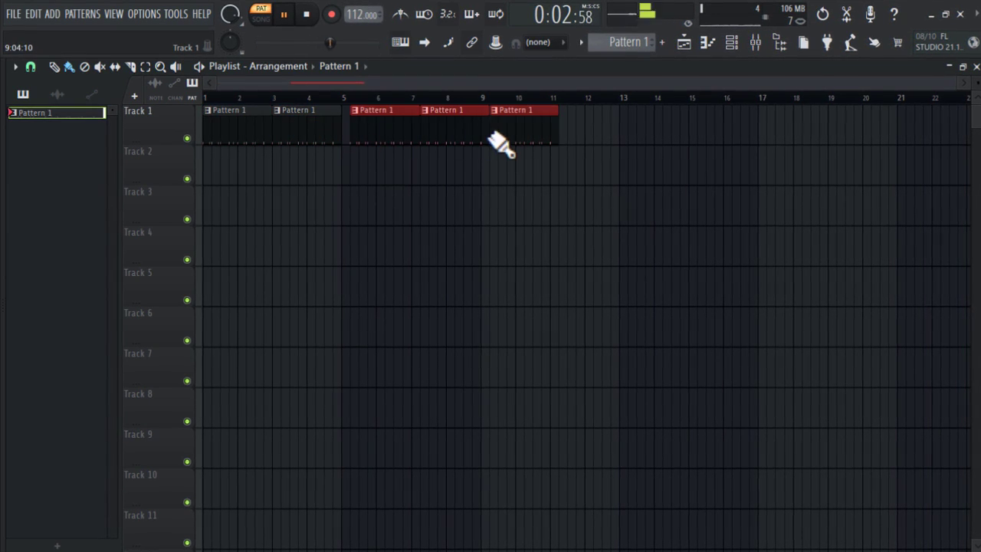
mouse_move(690, 145)
mouse_down()
mouse_move(728, 140)
mouse_move(727, 131)
mouse_up()
ctrl+click(544, 253)
Step: Place (JB) SONG LOOP41 from the SONG LOOPS folder on Track 2 and repeat it from bar 1 up to bar 17
click(4, 199)
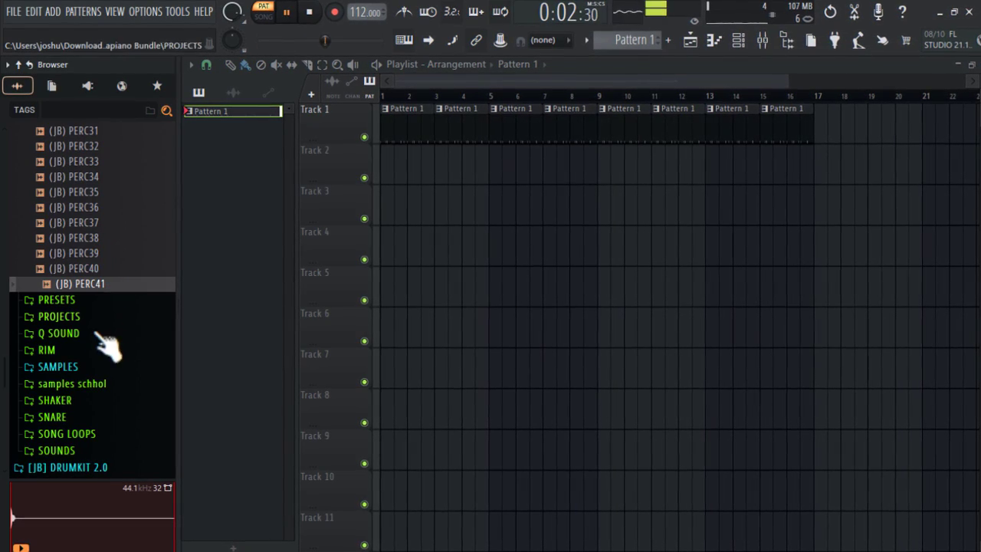
key(space)
click(69, 435)
scroll(110, 458, down, 5)
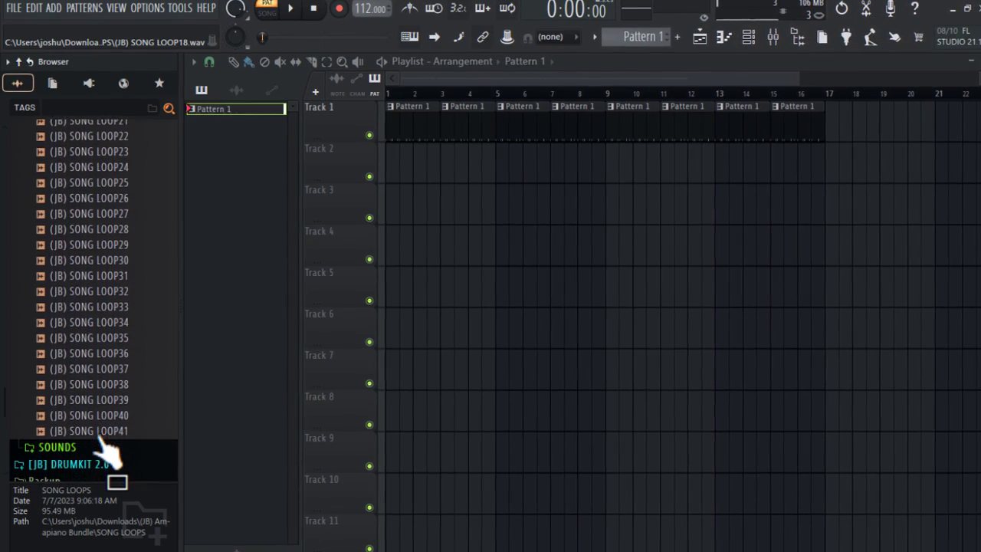
click(114, 424)
mouse_move(114, 424)
mouse_down()
mouse_move(328, 234)
mouse_move(335, 206)
mouse_move(177, 131)
mouse_up()
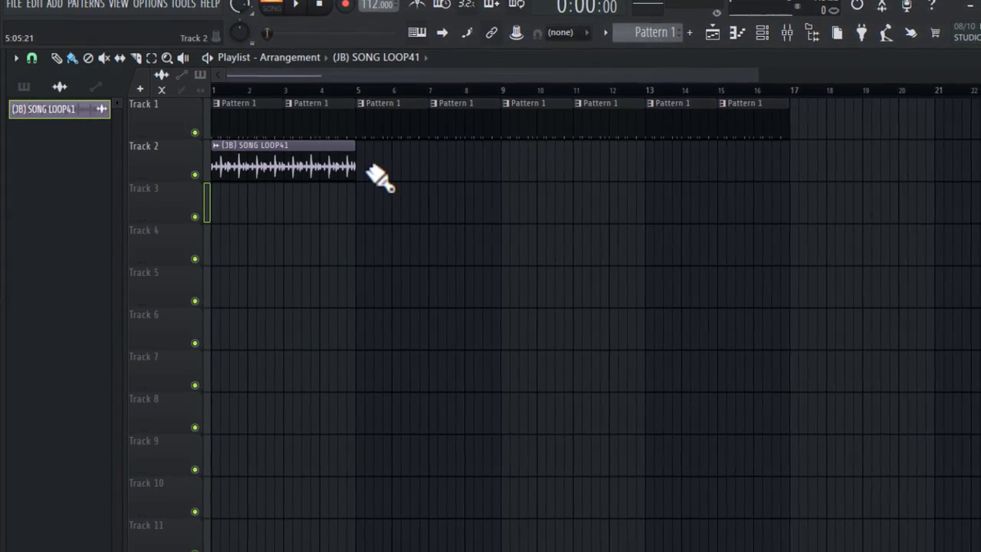
click(360, 169)
drag(374, 176, 672, 175)
Step: Route the (JB) SONG LOOP41 audio clip to mixer track 3 and lower that track's volume to about 50%
double_click(702, 164)
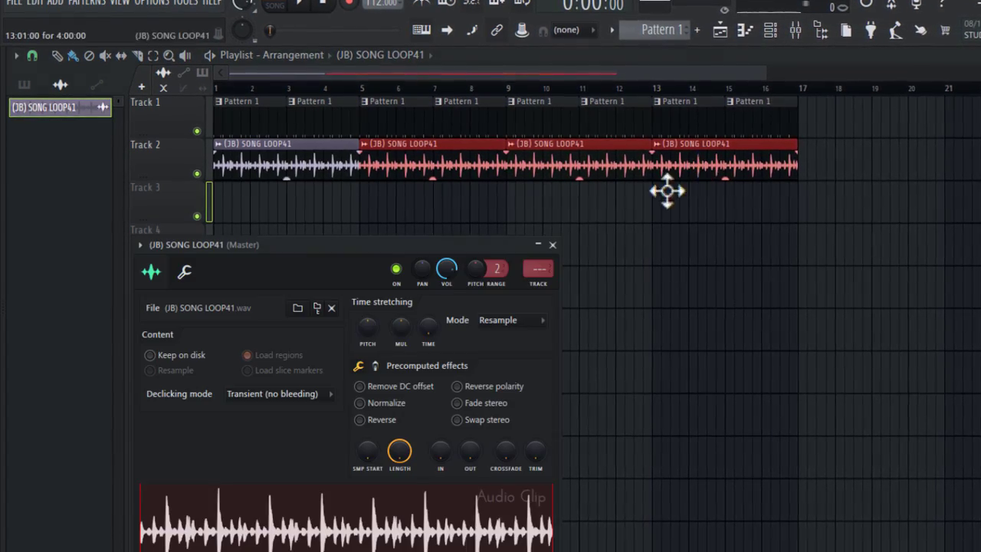
click(540, 270)
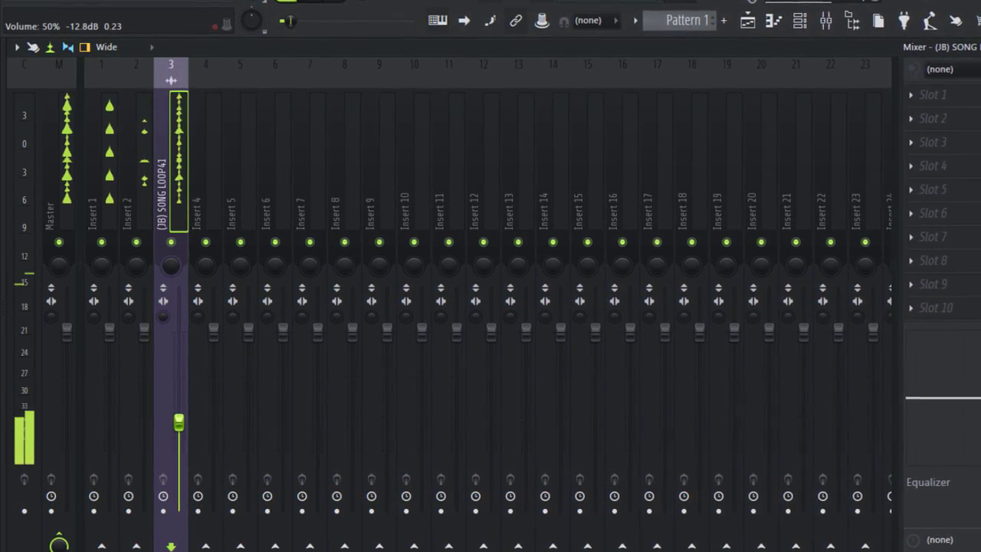
Step: Load a saved 111 CLEAN DRUMS mixer track state onto mixer track 2 for the percussion
right_click(148, 141)
mouse_move(211, 159)
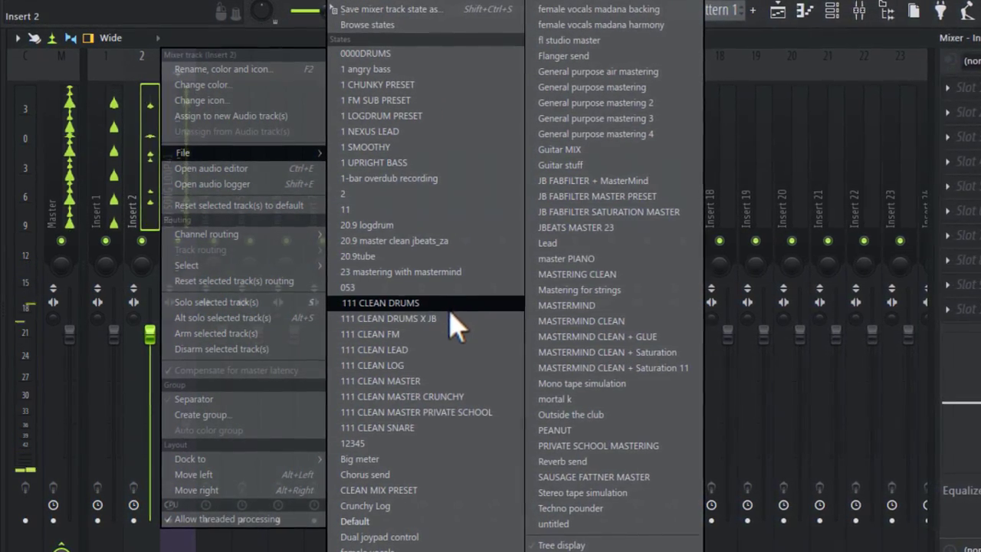
click(451, 317)
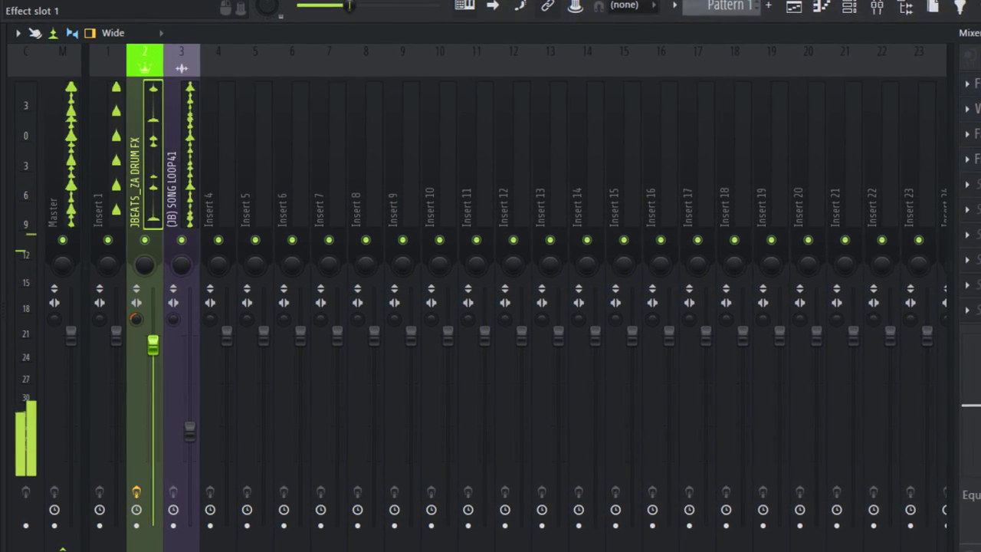
click(972, 85)
mouse_move(978, 103)
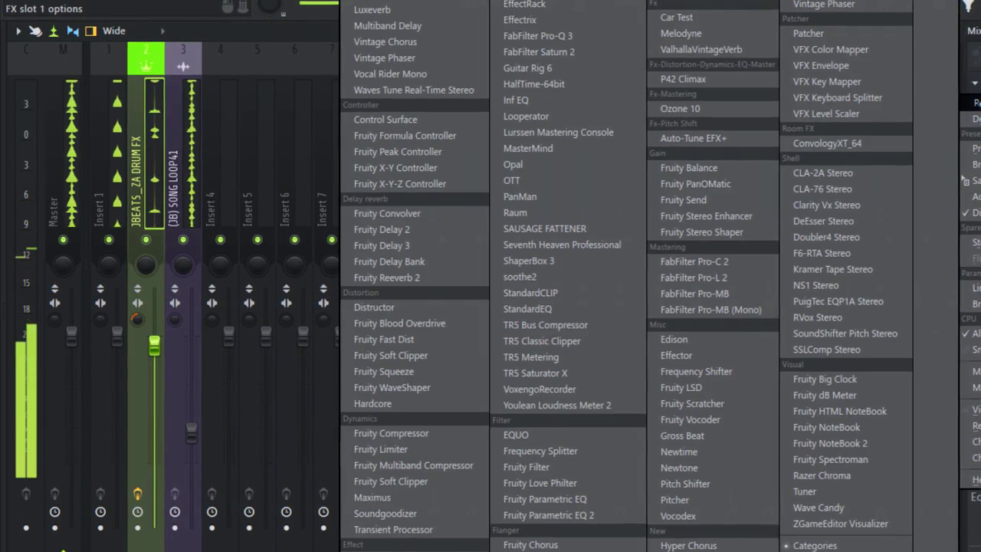
key(Escape)
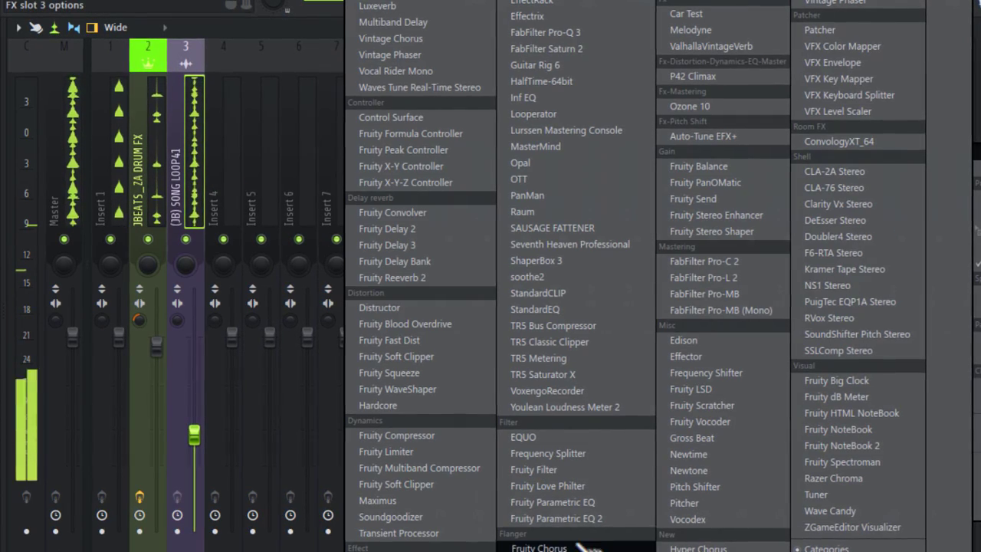
Step: Add Fruity Parametric EQ 2 to the (JB) SONG LOOP41 mixer track and adjust its EQ curve
click(551, 515)
click(571, 151)
click(603, 255)
drag(105, 313, 233, 311)
click(823, 3)
click(765, 241)
Step: Place sample 1 from the SHAKER folder on Track 3 of the playlist, starting at bar 1
mouse_move(90, 276)
scroll(91, 279, up, 15)
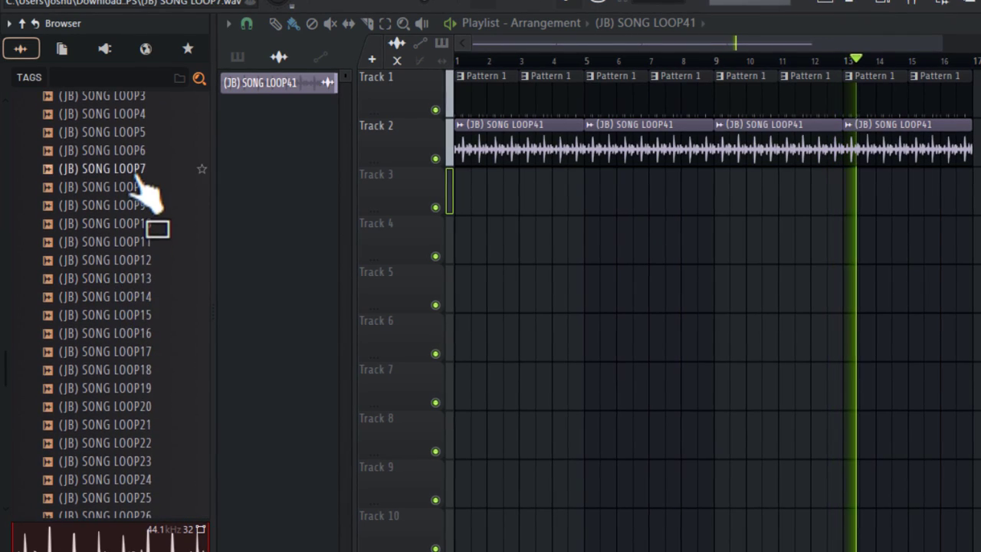
click(86, 394)
key(space)
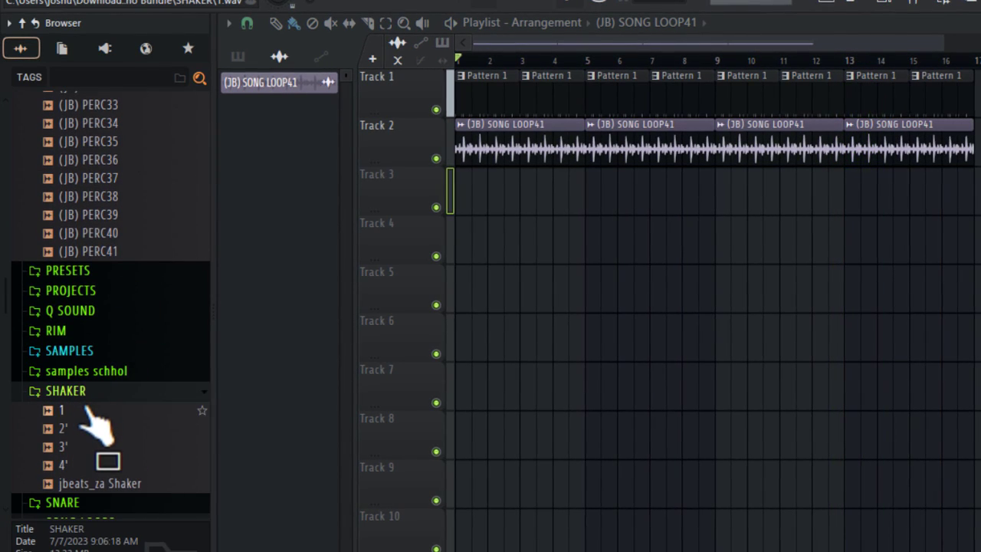
click(86, 410)
drag(86, 430, 272, 197)
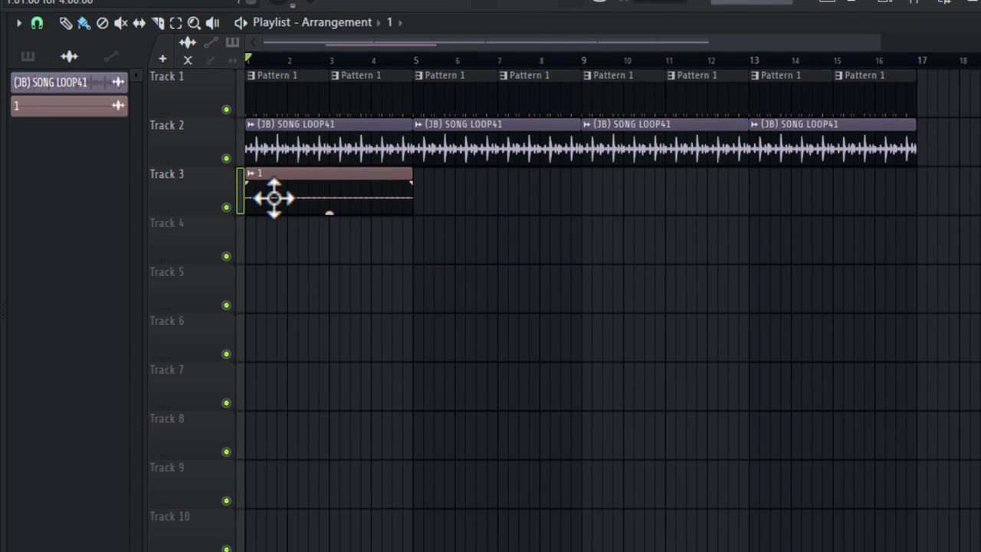
Step: Normalize the shaker clip on Track 3, lower its channel volume and check it in playback
key(space)
double_click(389, 197)
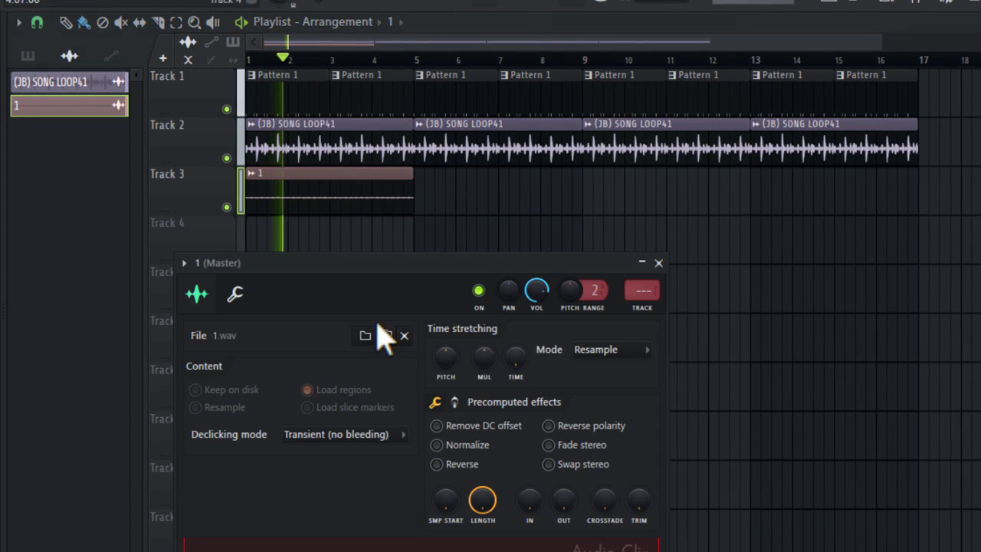
click(438, 445)
key(space)
key(space)
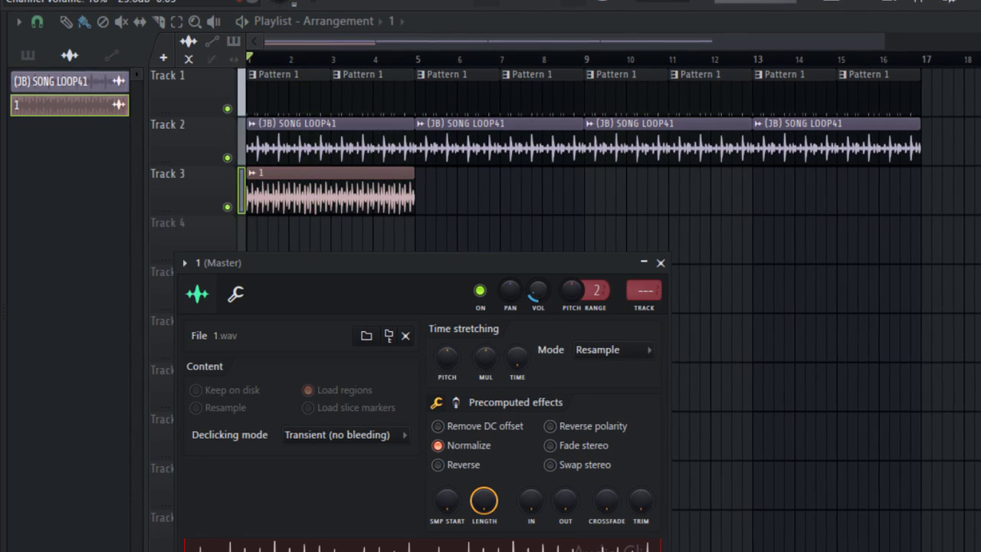
Step: Repeat the shaker clip along Track 3 so it runs from bar 1 to bar 17
click(401, 189)
mouse_move(432, 191)
mouse_down()
mouse_move(847, 206)
mouse_move(821, 194)
mouse_up()
right_click(719, 286)
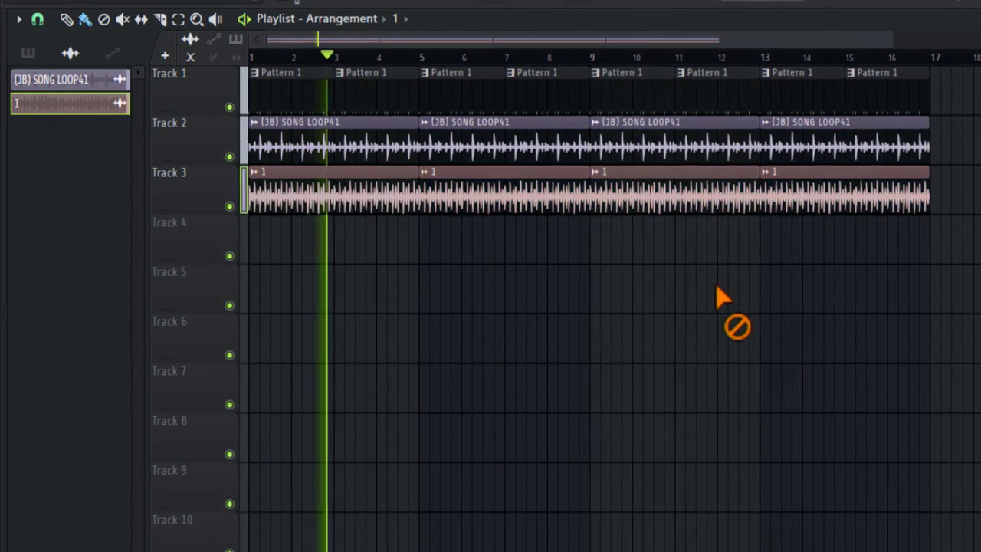
Step: Duplicate all playlist clips on Tracks 1 to 3 so the arrangement continues from bar 17 to bar 33, and stop playback
scroll(718, 286, down, 3)
right_click(719, 286)
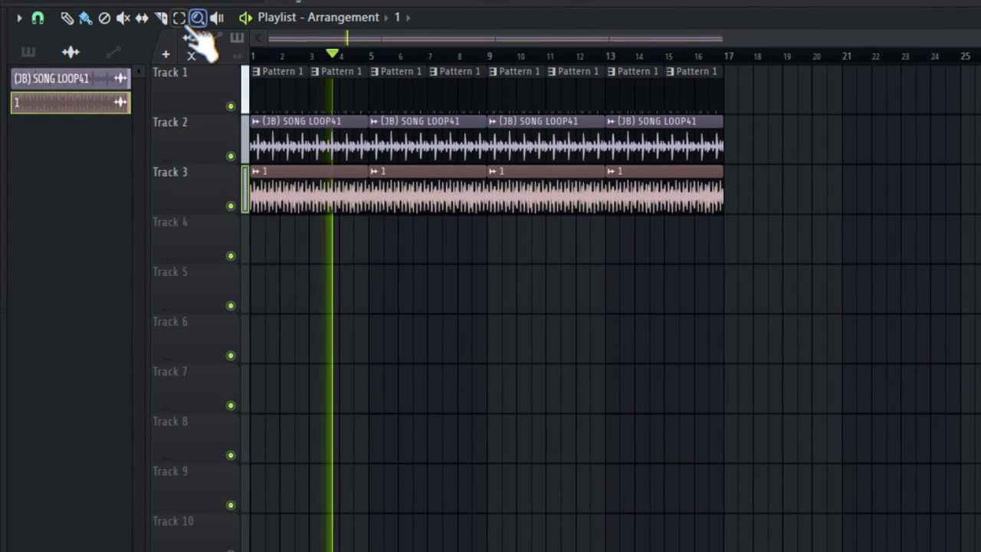
key(ctrl+a)
key(ctrl+b)
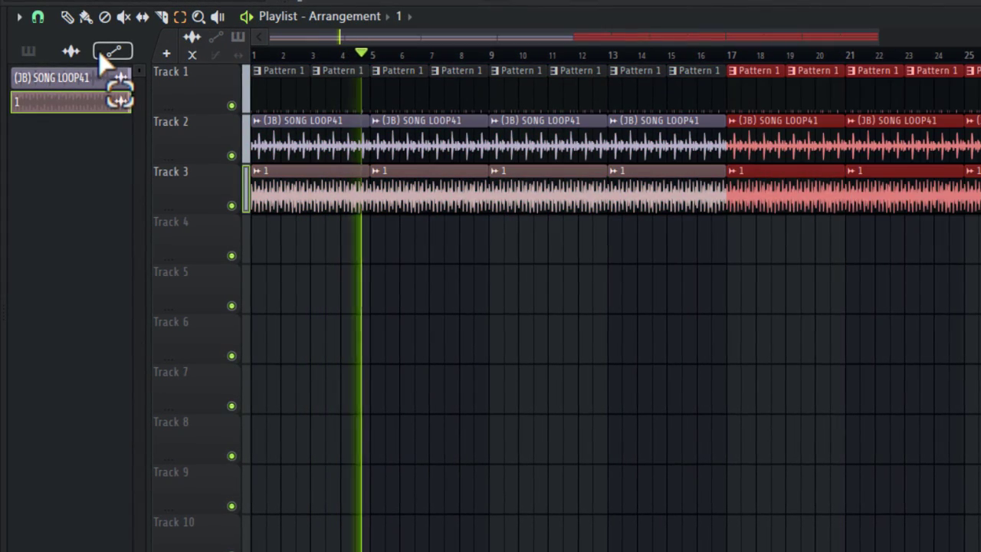
scroll(390, 299, down, 2)
key(space)
click(559, 360)
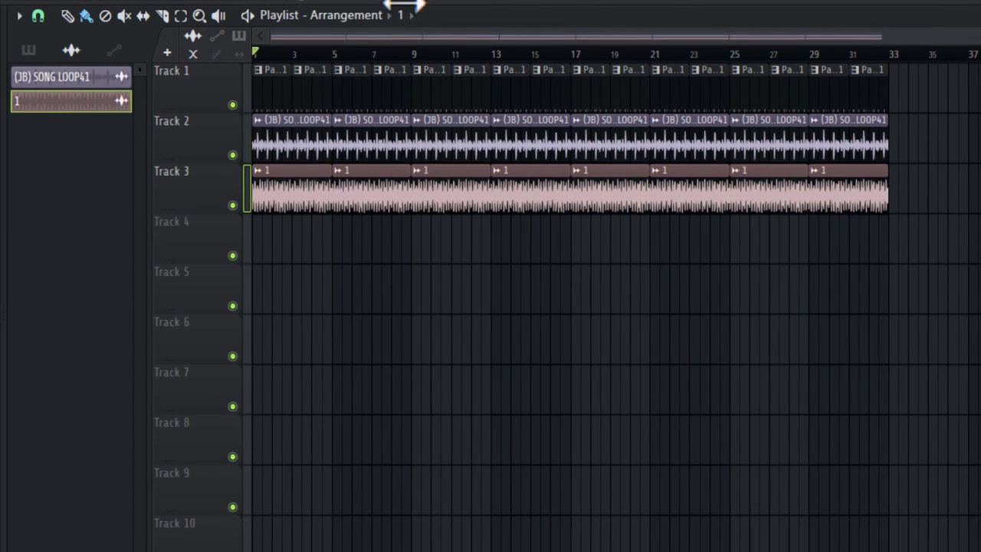
Step: Place two eight-bar Pattern 2 clips on Track 4, covering bar 17 to bar 33
click(29, 50)
click(44, 88)
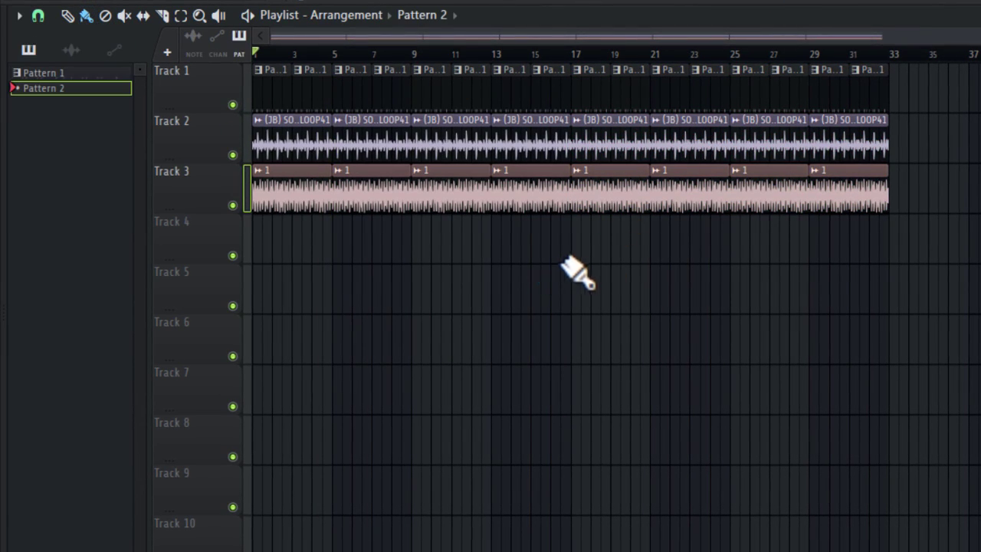
mouse_move(590, 241)
mouse_down()
mouse_move(820, 256)
mouse_move(854, 246)
mouse_up()
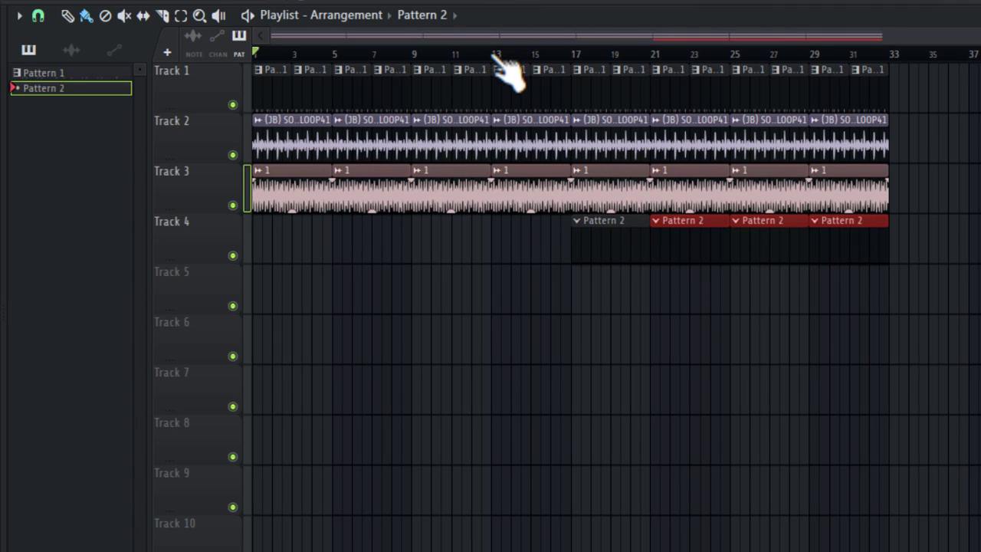
key(space)
right_click(674, 253)
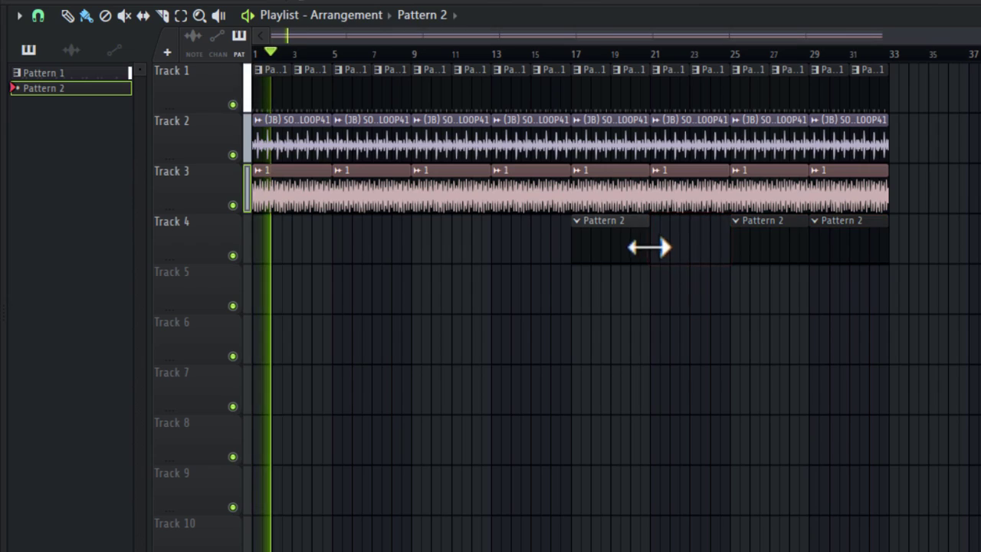
right_click(843, 259)
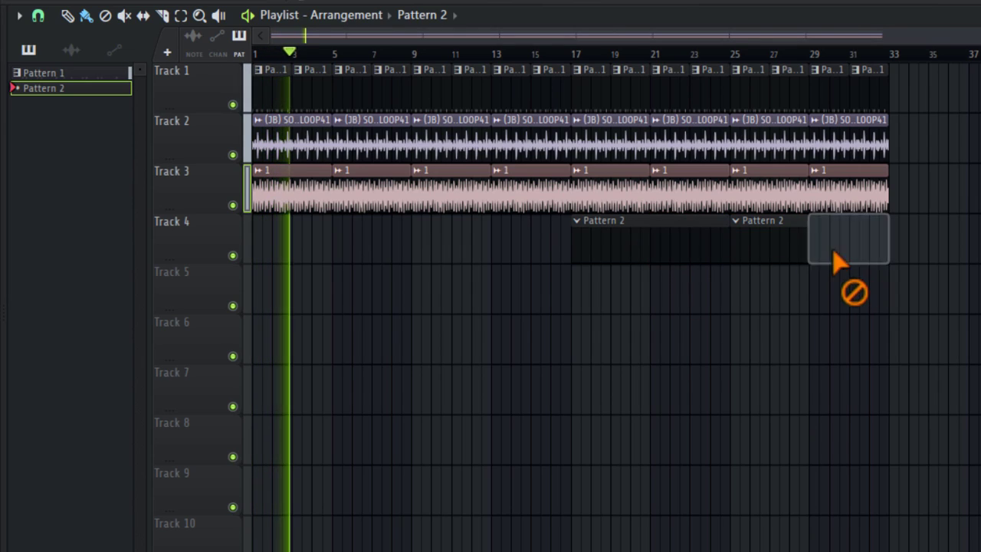
drag(810, 245, 889, 246)
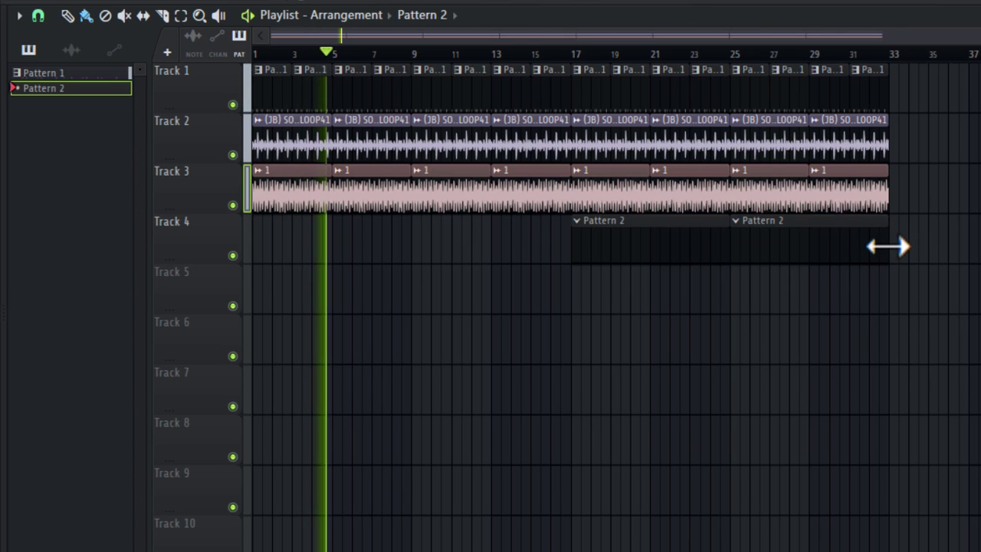
Step: Open Pattern 2 for editing, add a Kontakt 7 instrument channel and reposition its window
double_click(819, 237)
key(F6)
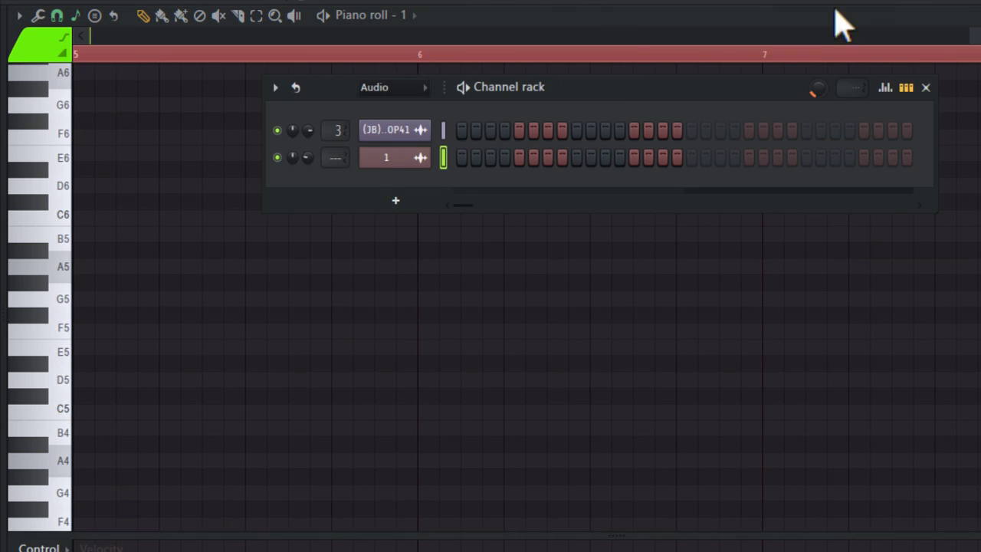
click(396, 200)
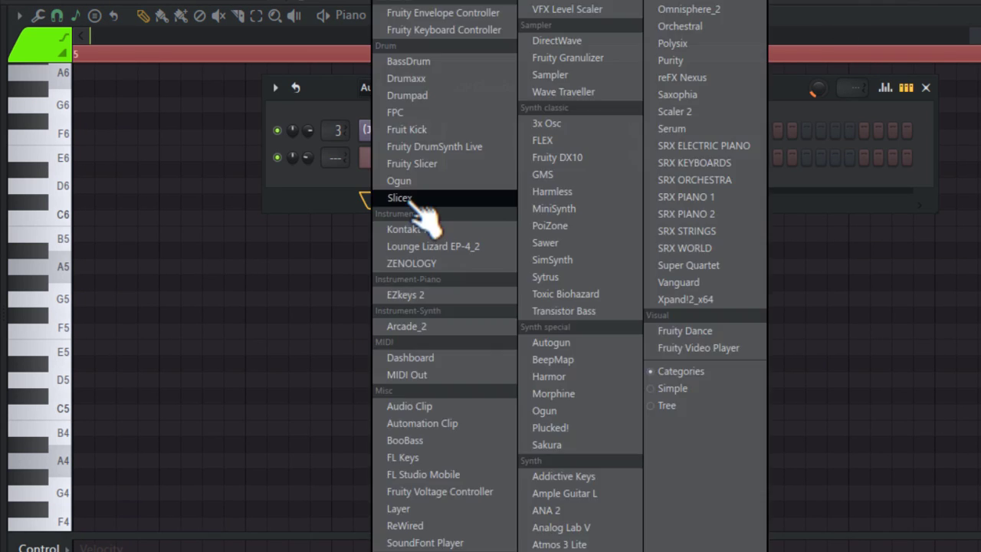
click(451, 232)
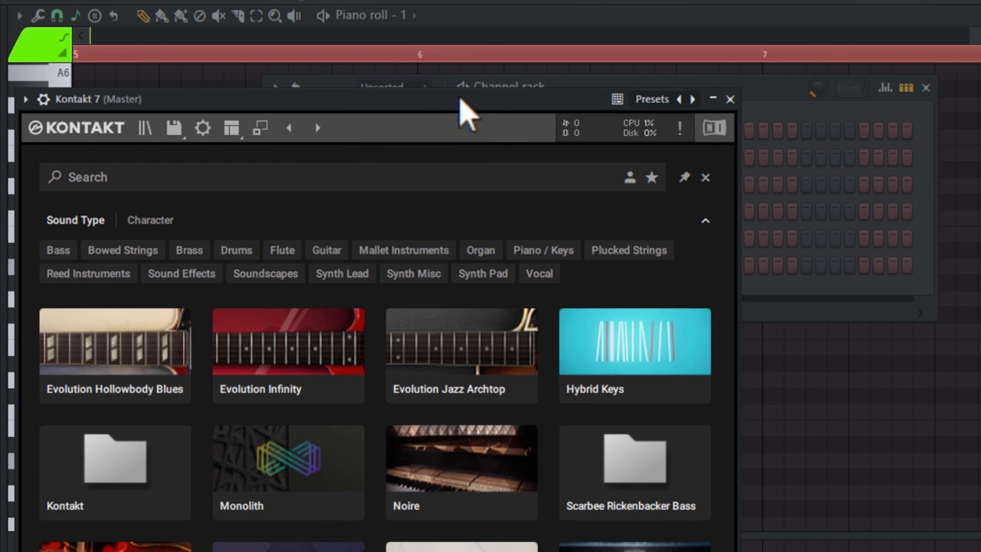
drag(460, 98, 715, 2)
click(448, 34)
click(854, 405)
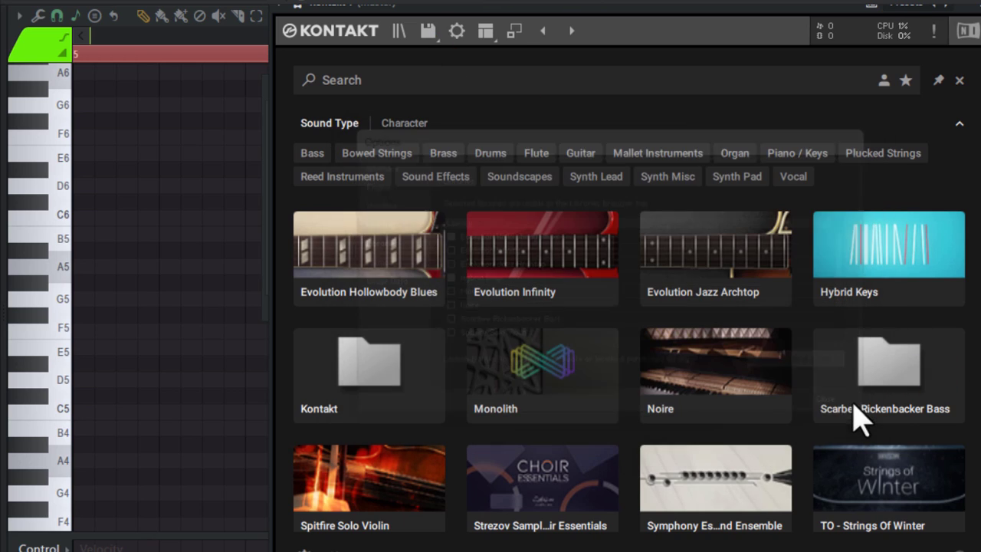
click(399, 30)
click(398, 31)
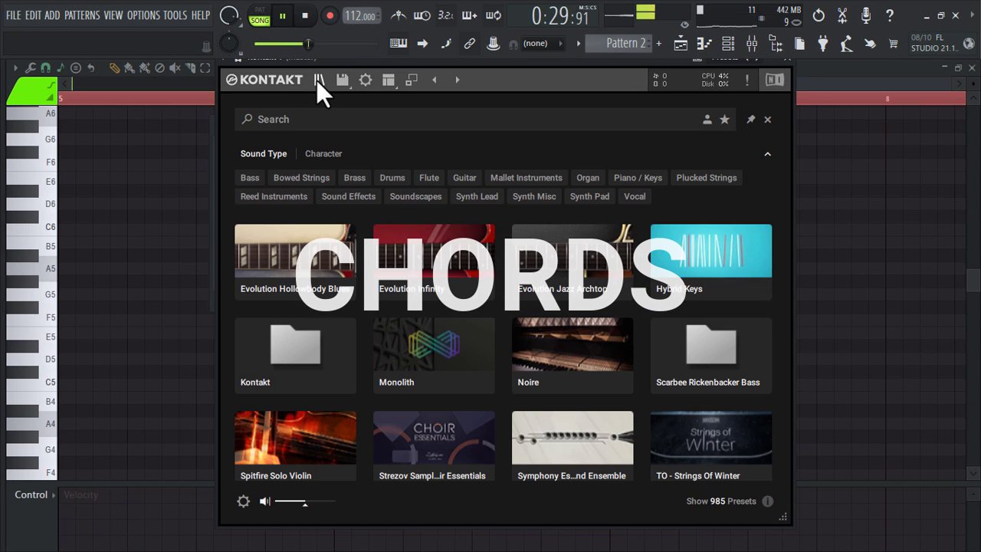
click(427, 30)
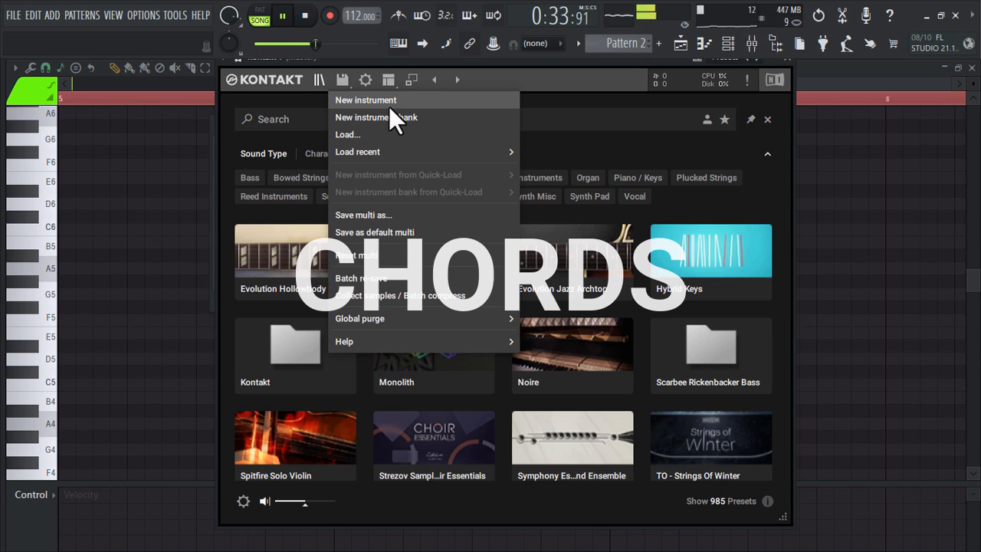
click(390, 105)
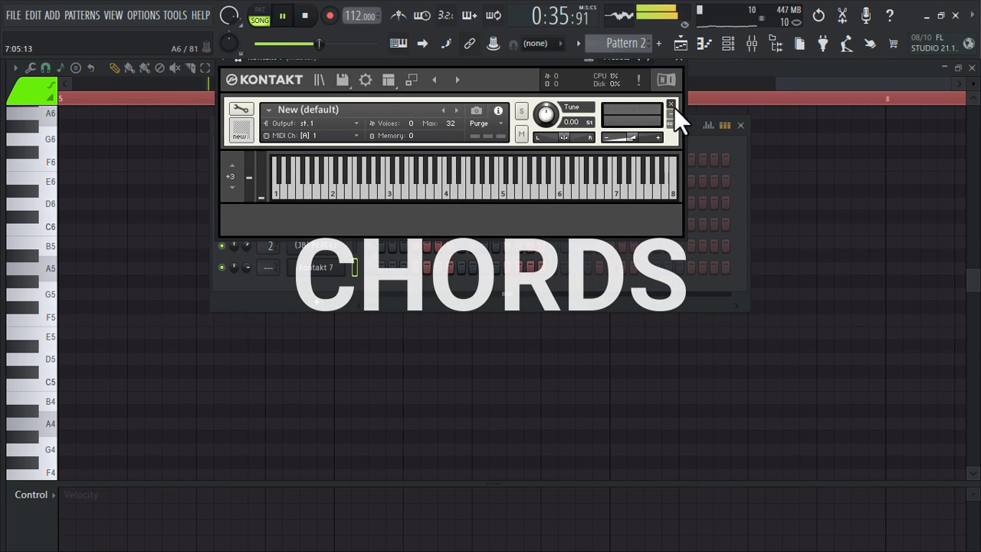
click(672, 104)
Step: Load the Hall Strings patch from the Roland D50 folder on Local Disk (D:) into Kontakt
click(344, 80)
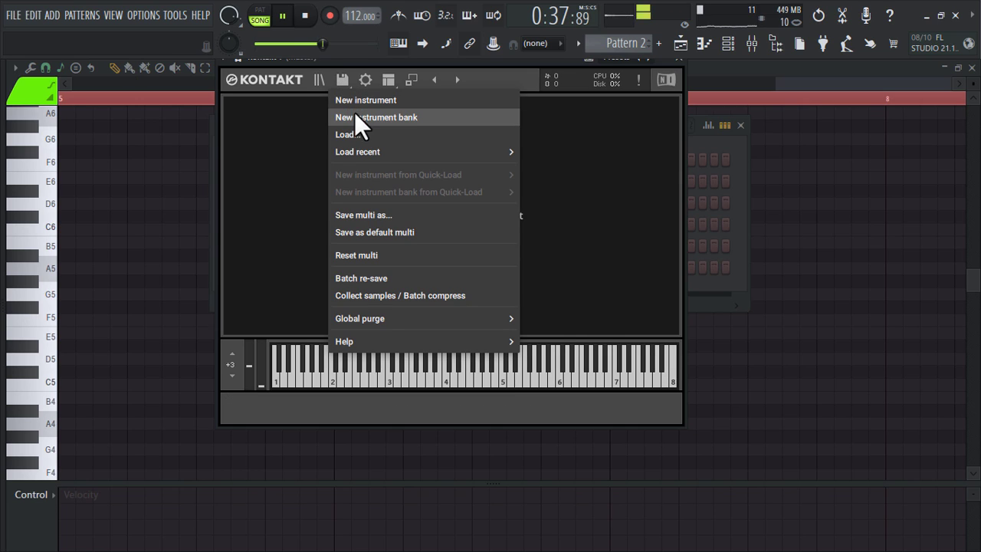
click(371, 134)
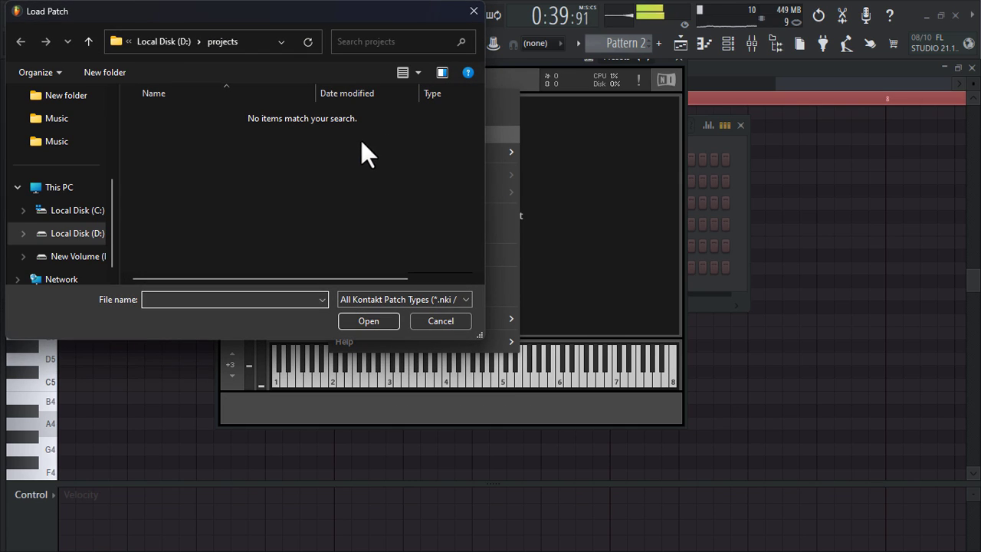
scroll(118, 230, down, 1)
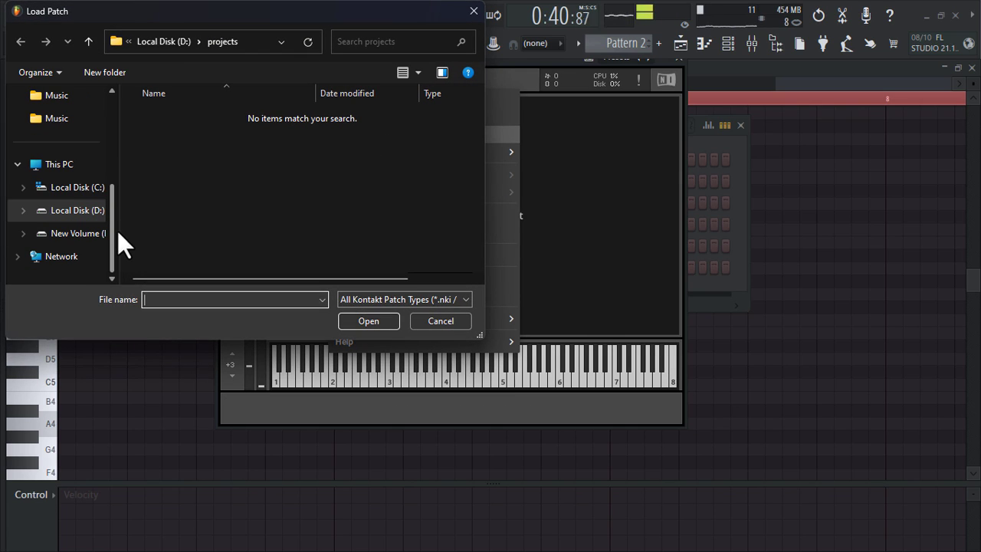
click(55, 222)
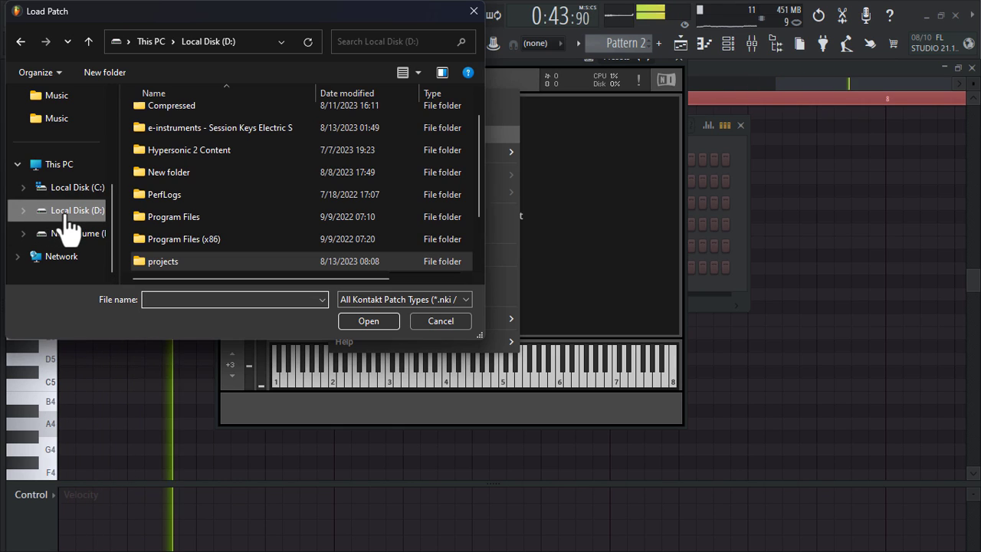
drag(477, 146, 482, 193)
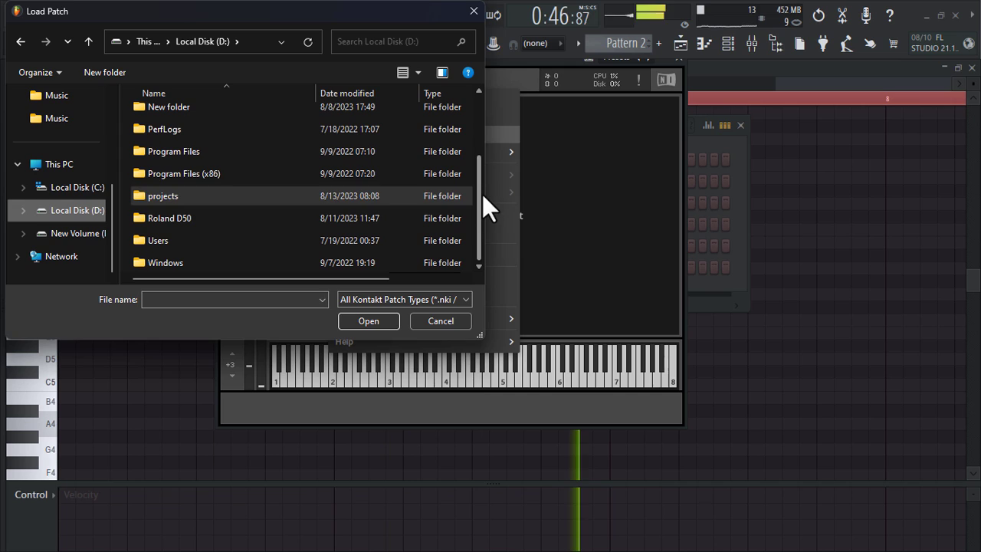
double_click(318, 221)
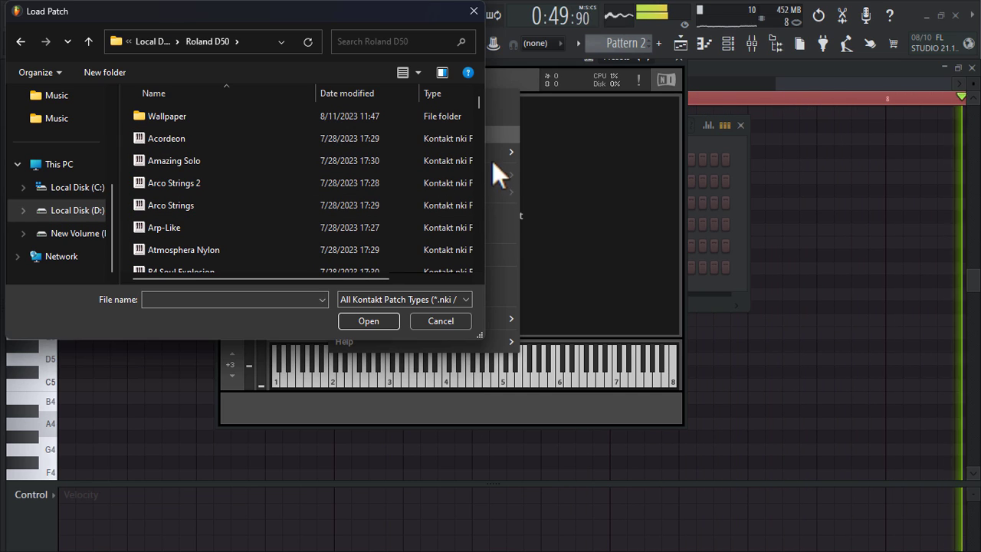
drag(477, 108, 481, 177)
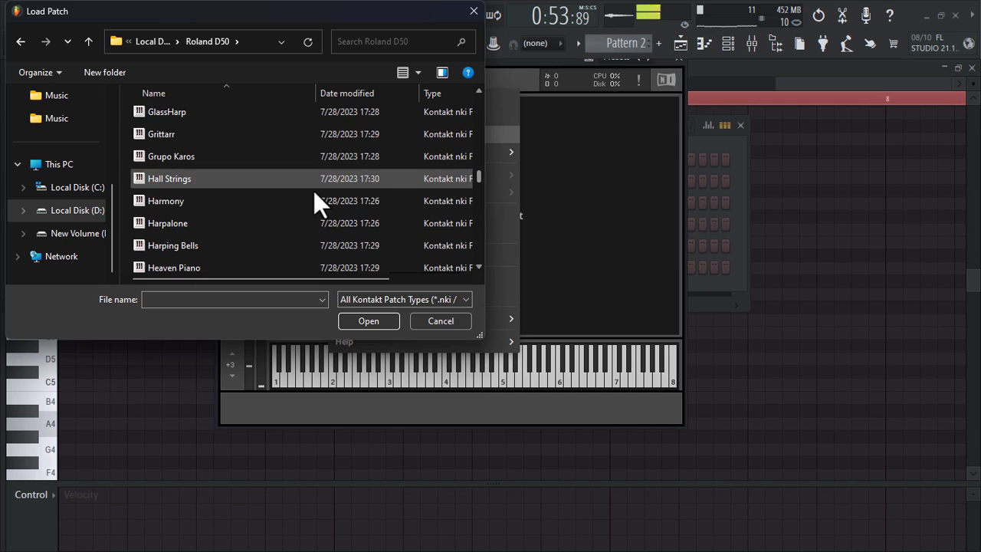
double_click(248, 181)
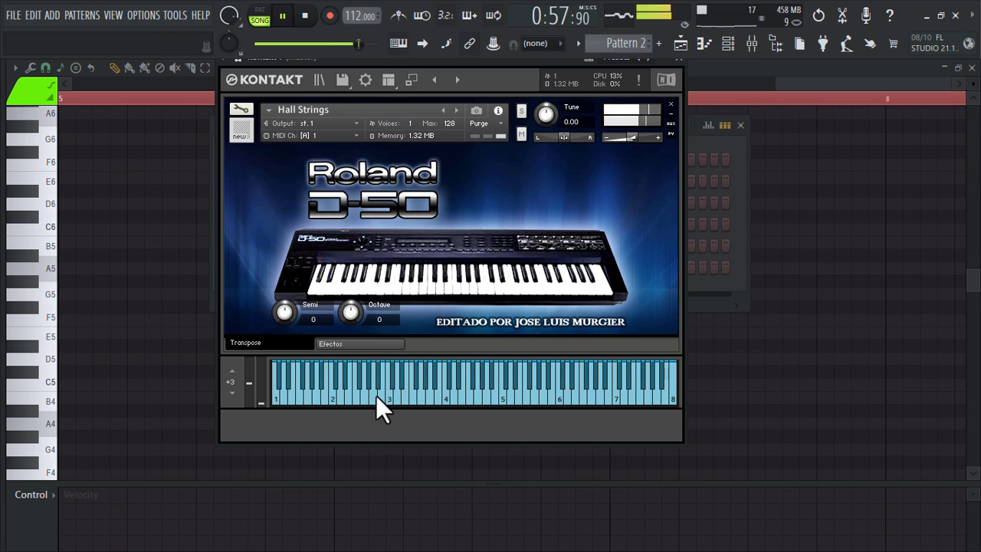
Step: Switch Kontakt to the next patch in the folder, Harmony, and close its window
click(471, 110)
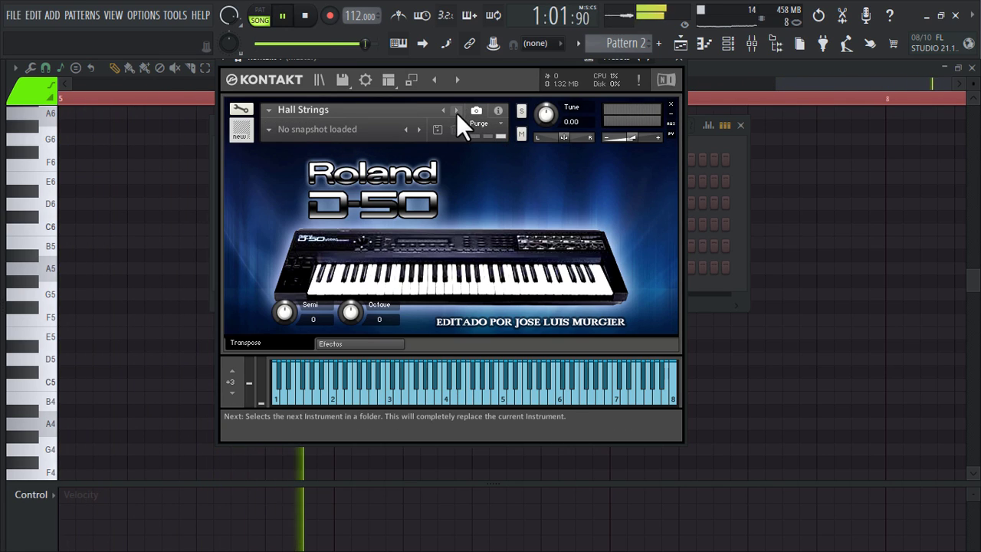
click(455, 111)
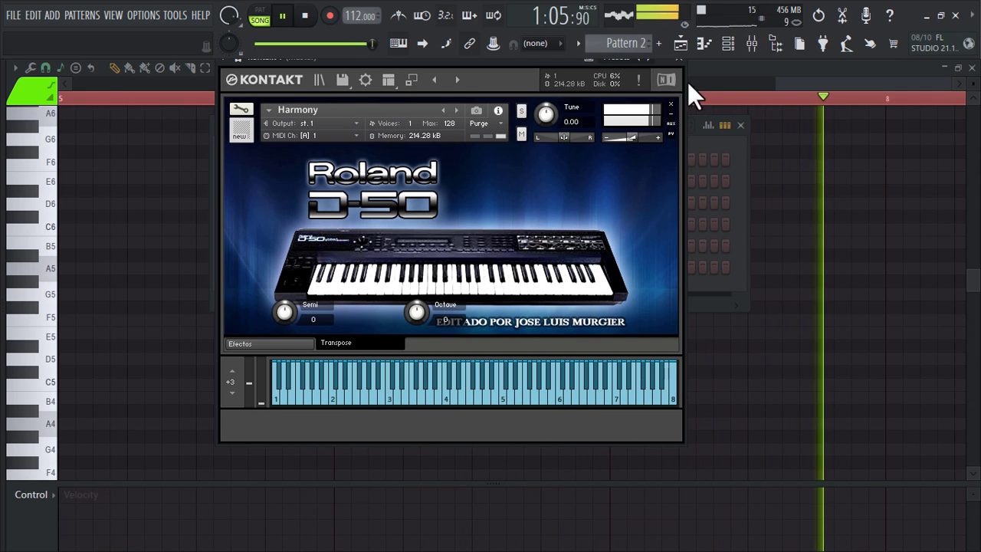
click(677, 58)
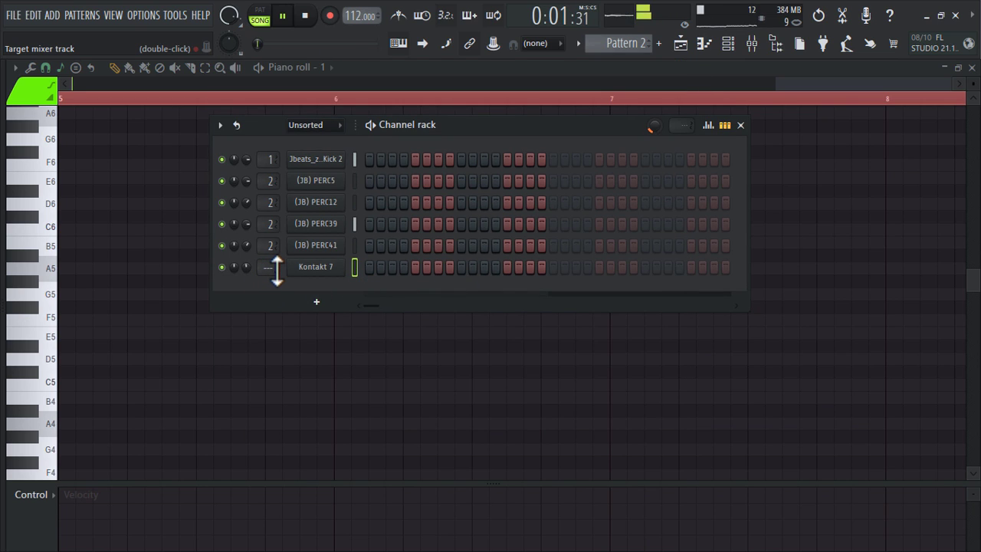
Step: In the Kontakt 7 piano roll, draw a two-bar chord of E3, F4, A4, C5 and E5 from bar 1 and lower its velocity
click(274, 267)
right_click(315, 266)
click(368, 265)
key(space)
scroll(230, 292, down, 2)
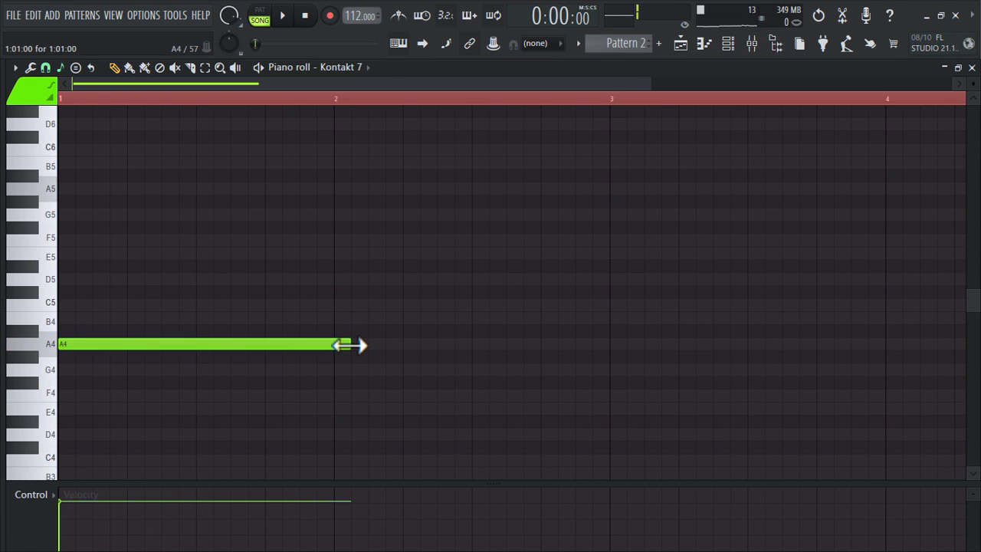
click(73, 395)
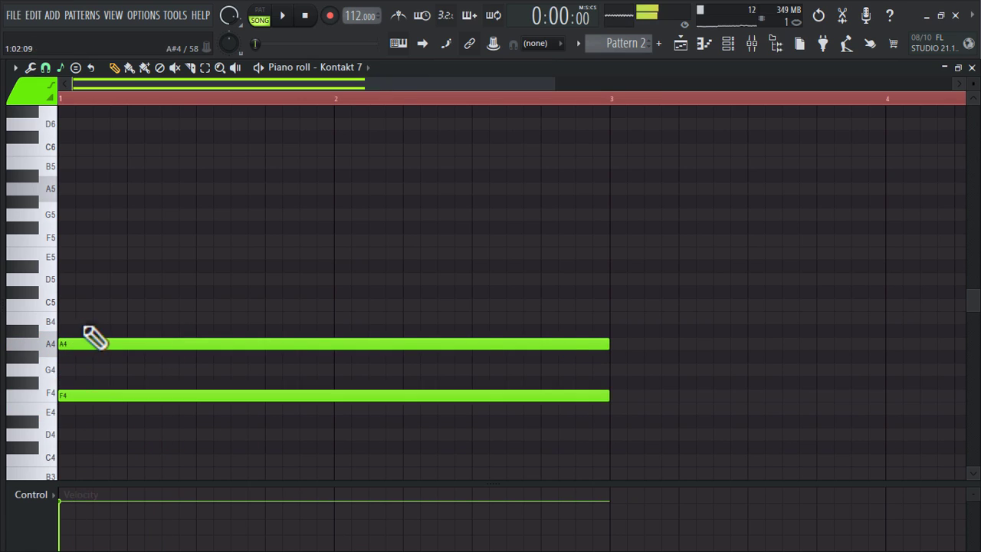
click(63, 304)
click(60, 252)
click(62, 214)
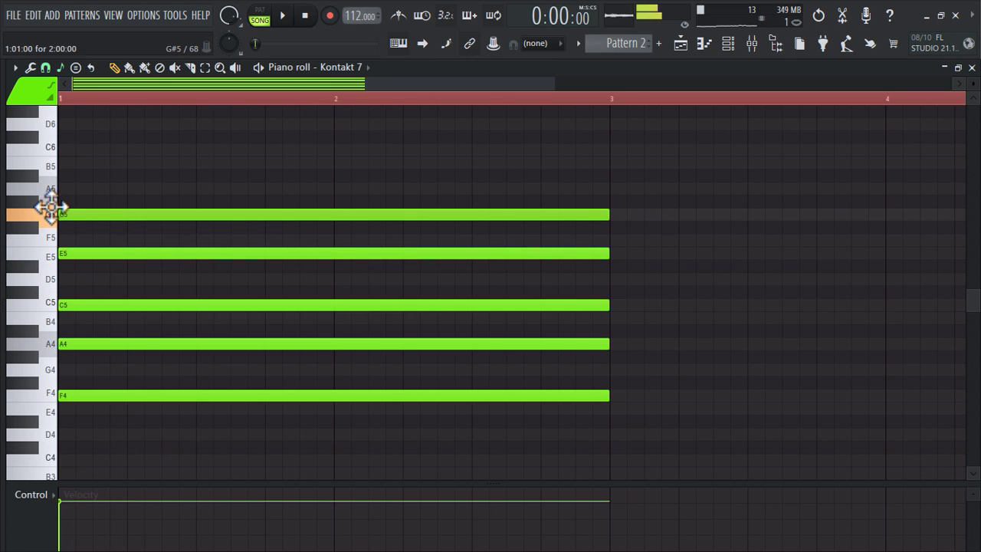
drag(50, 206, 37, 387)
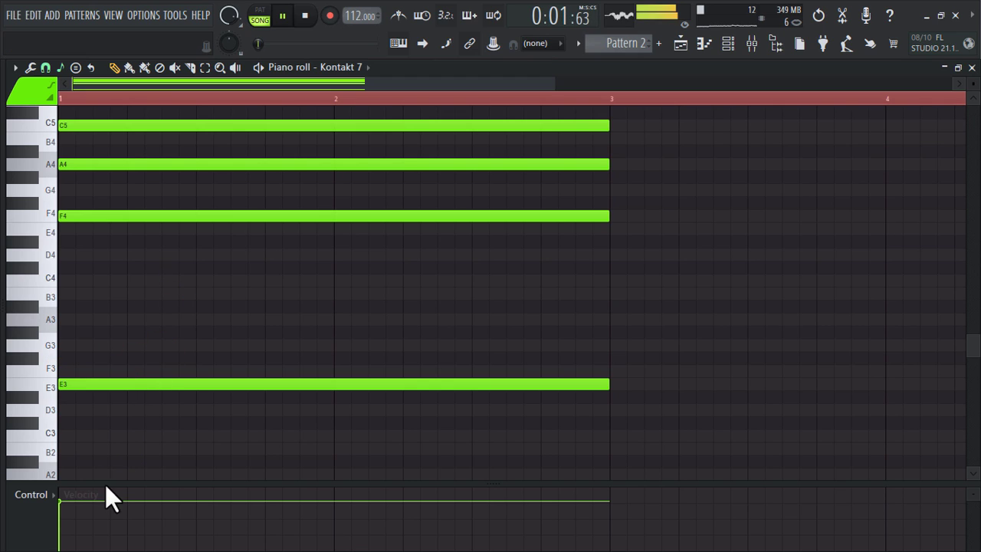
drag(111, 529, 90, 539)
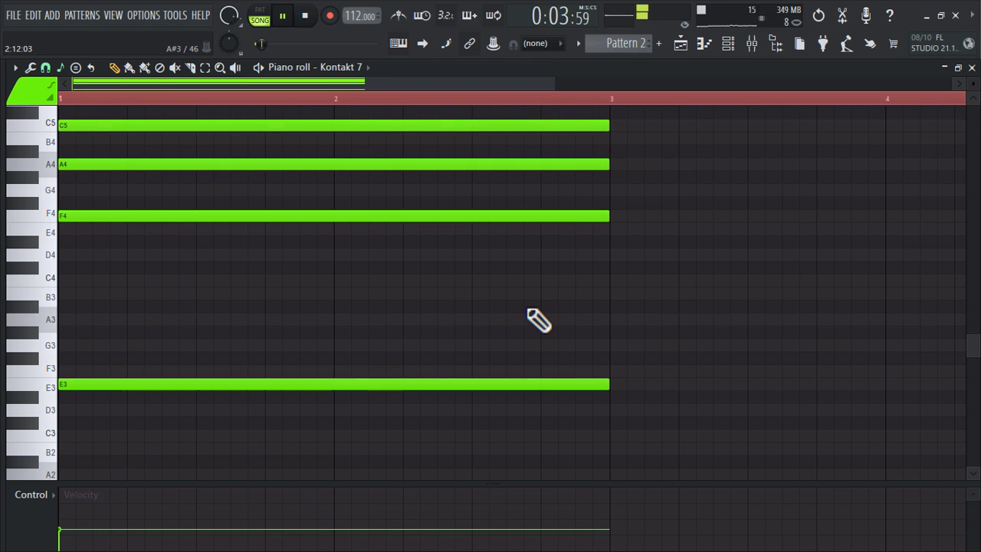
Step: Draw a second two-bar chord of A3, G4, B4, C5 and E5 starting at bar 3
scroll(538, 320, down, 3)
scroll(449, 226, up, 2)
click(365, 206)
mouse_move(366, 205)
mouse_down()
mouse_move(361, 225)
mouse_move(364, 193)
mouse_move(374, 207)
mouse_up()
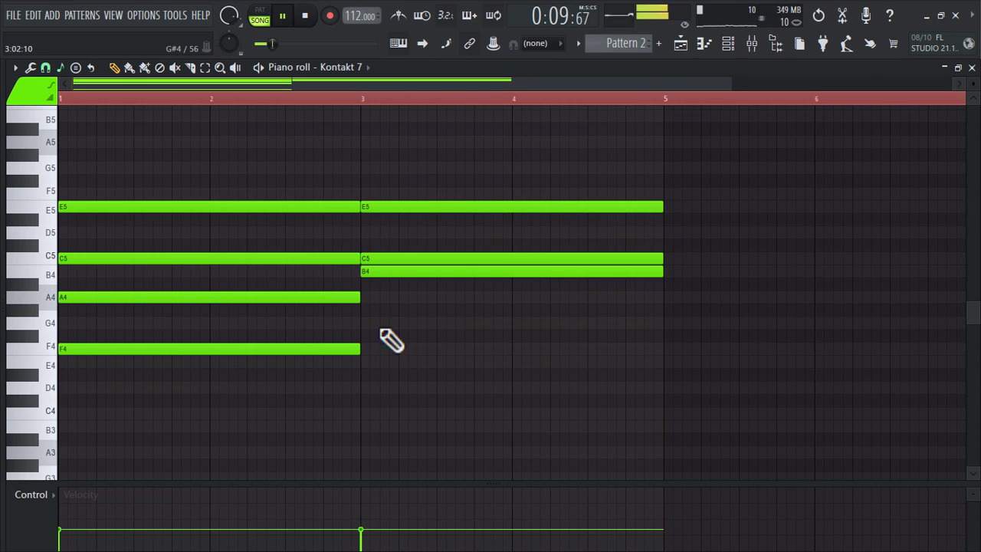
scroll(399, 366, down, 3)
drag(366, 354, 363, 380)
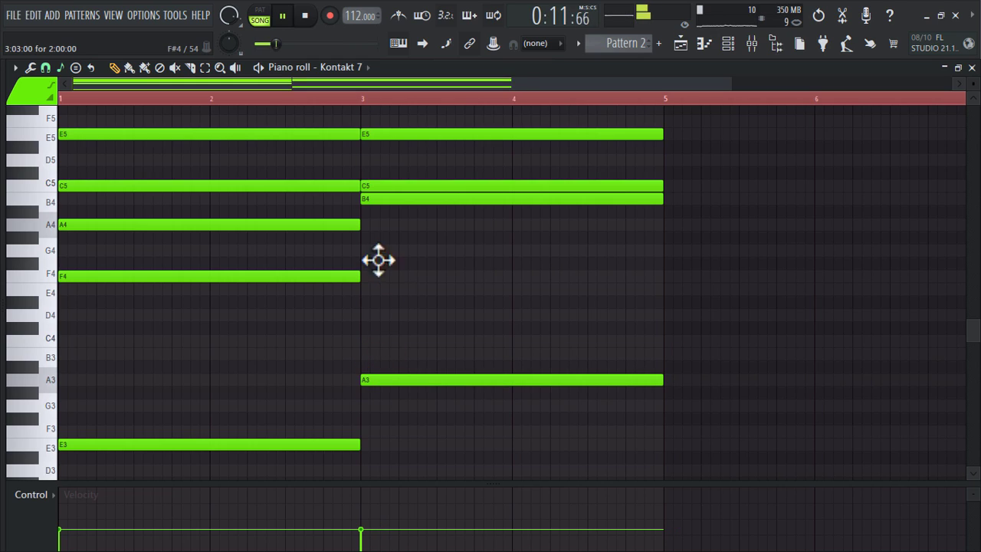
click(362, 243)
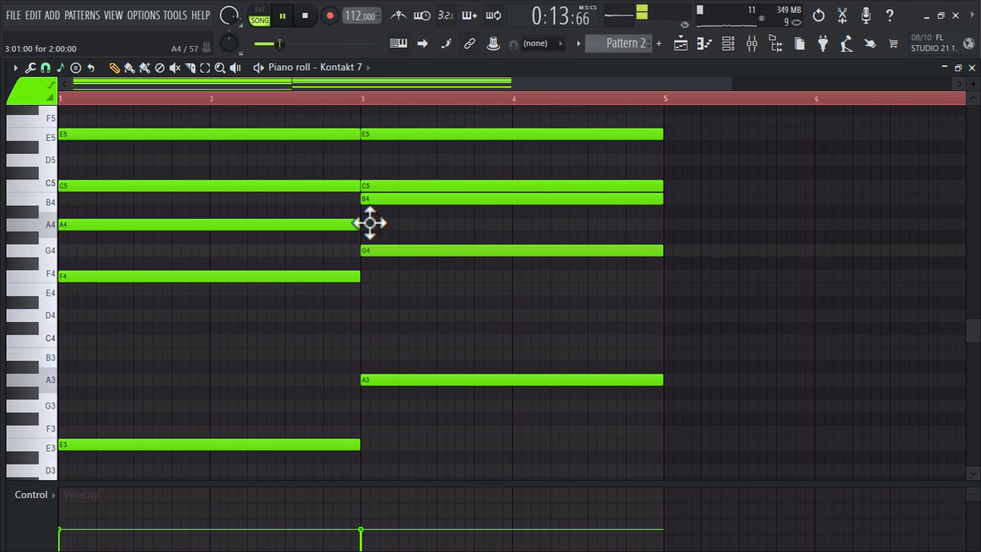
Step: Delete the G4 note from the chord at bar 3 and slice the first chord at bar 2
drag(369, 223, 368, 220)
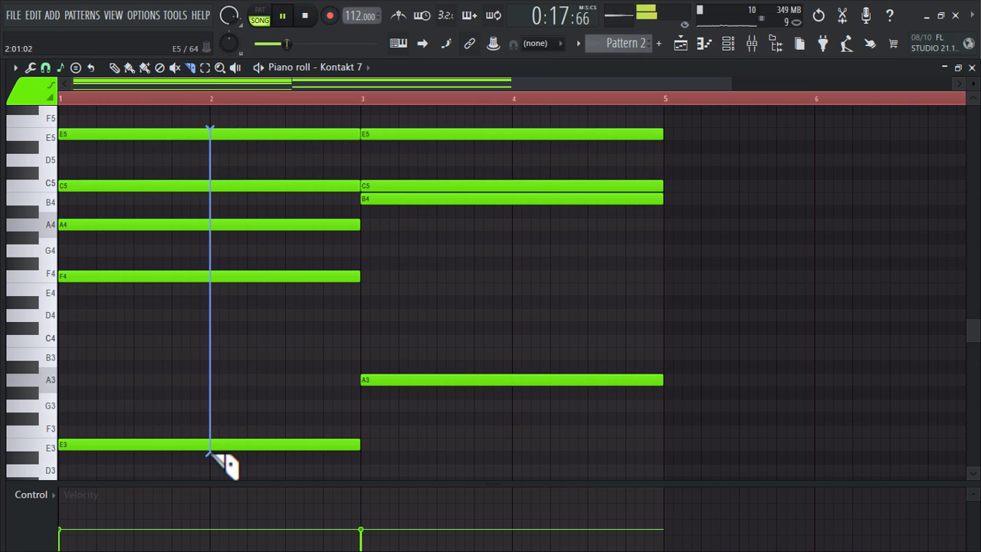
drag(212, 452, 212, 453)
click(219, 373)
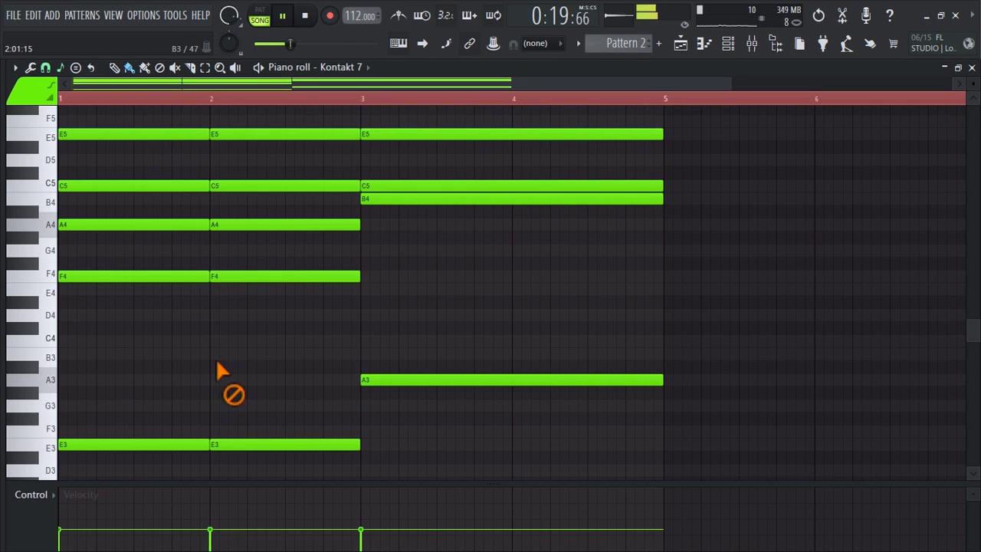
Step: Move the bar 2 chord's notes to form C3, E4, G4, B4 and D5
scroll(269, 162, up, 3)
drag(250, 189, 248, 173)
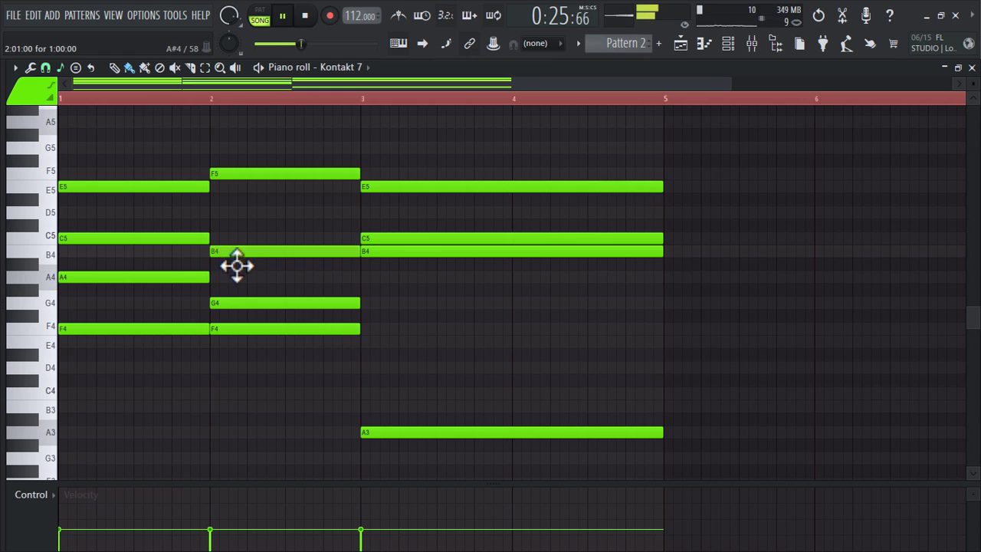
drag(232, 179, 232, 223)
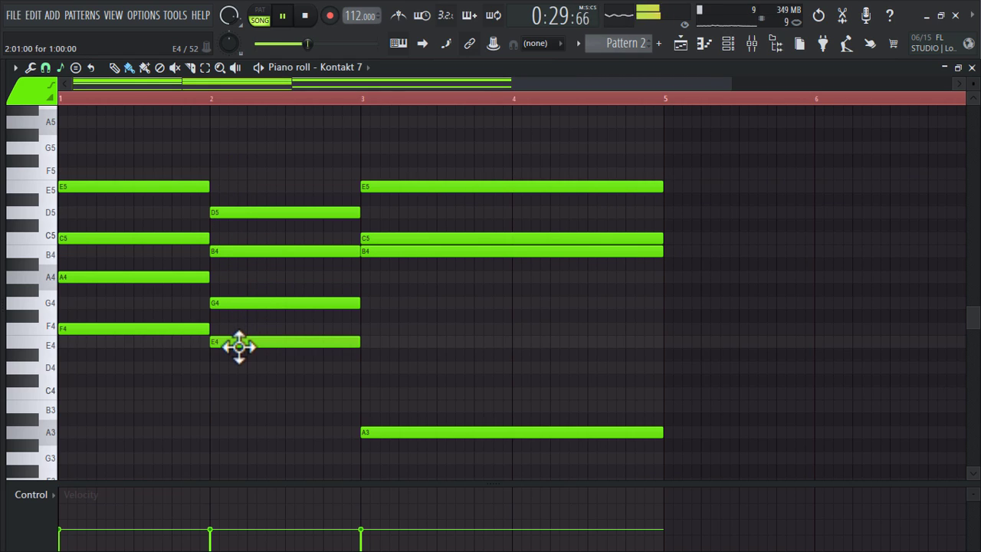
scroll(273, 431, down, 3)
scroll(269, 422, down, 2)
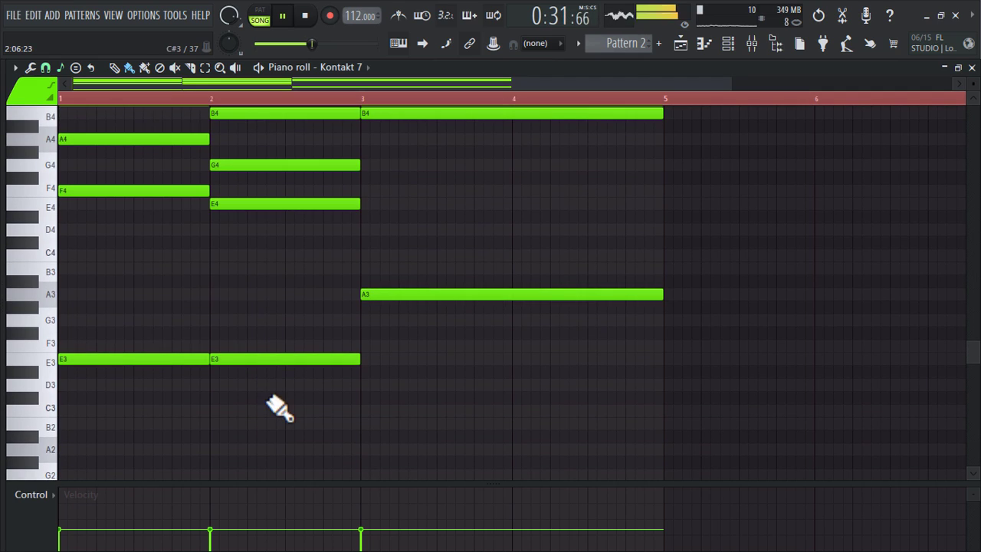
drag(259, 360, 259, 418)
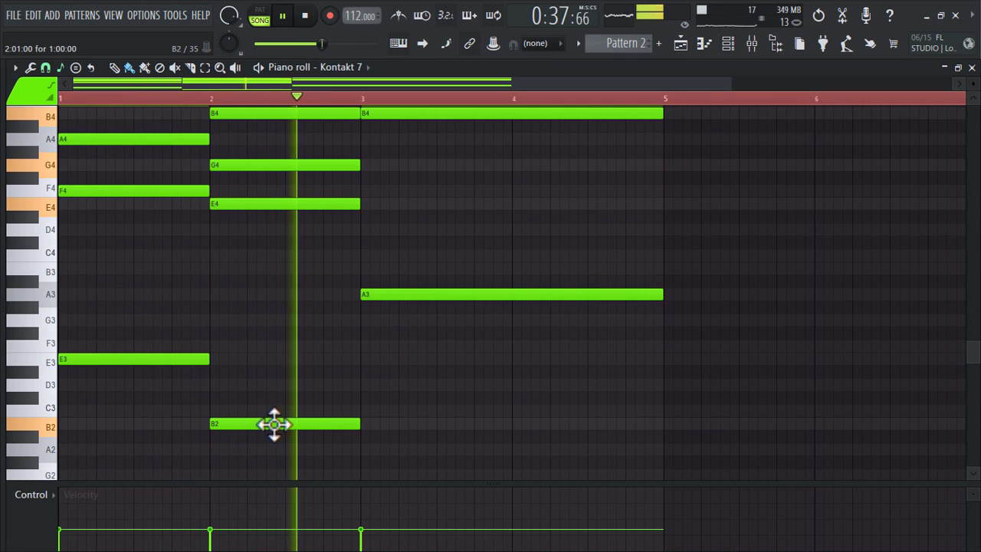
drag(275, 424, 272, 409)
scroll(429, 390, up, 2)
scroll(481, 311, up, 2)
scroll(272, 318, down, 4)
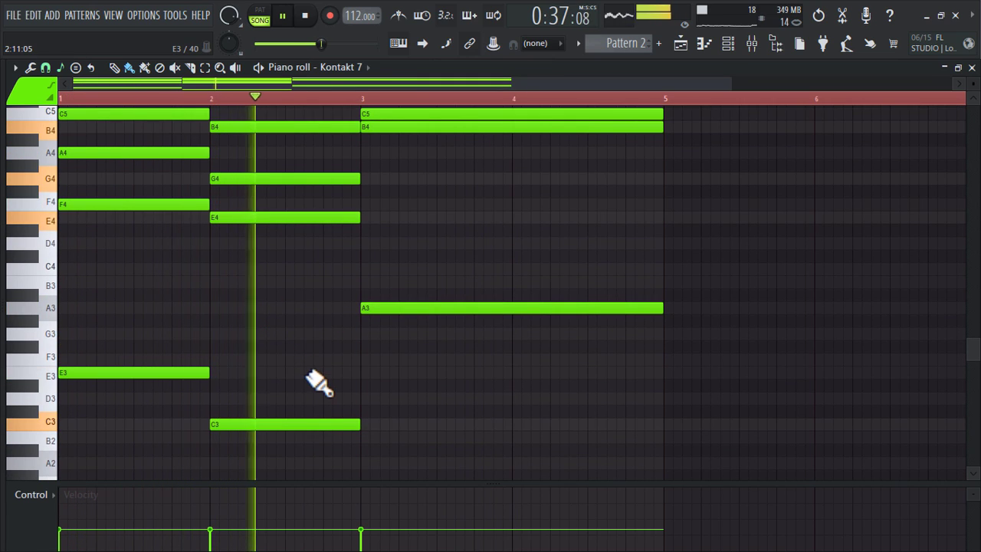
Step: Slice the bar 3 chord halfway through bar 4 and add a half-bar G5 note above its last part
scroll(318, 383, up, 4)
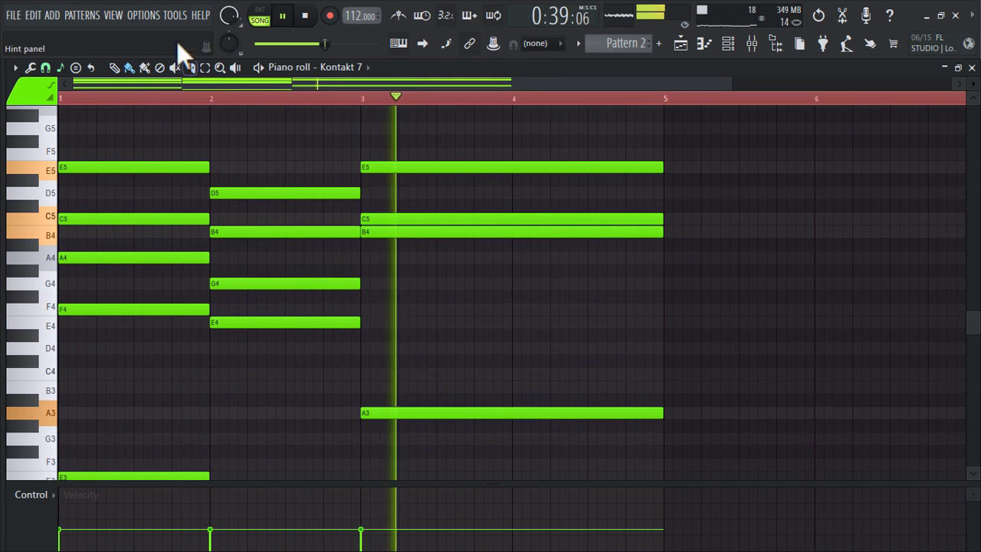
click(196, 69)
drag(587, 163, 603, 450)
click(143, 69)
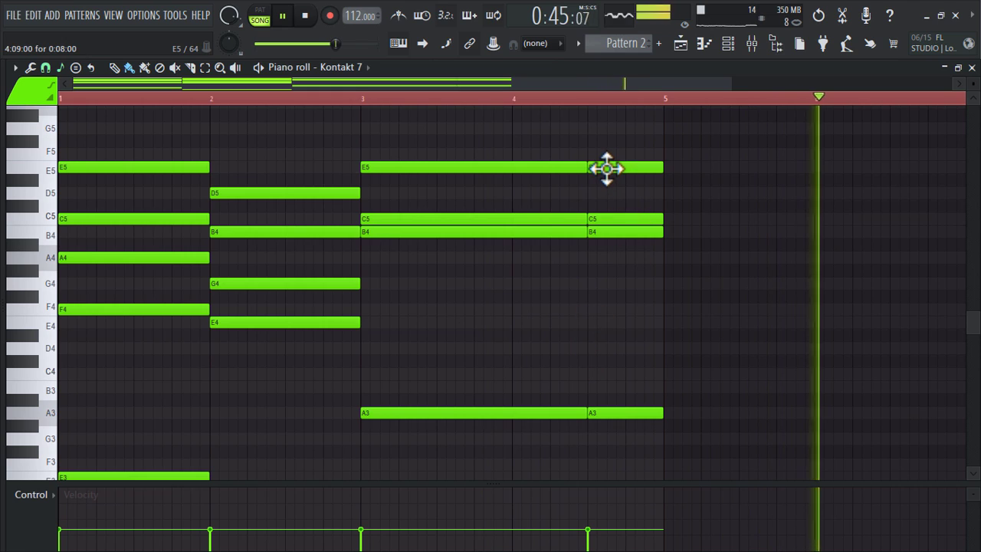
click(605, 128)
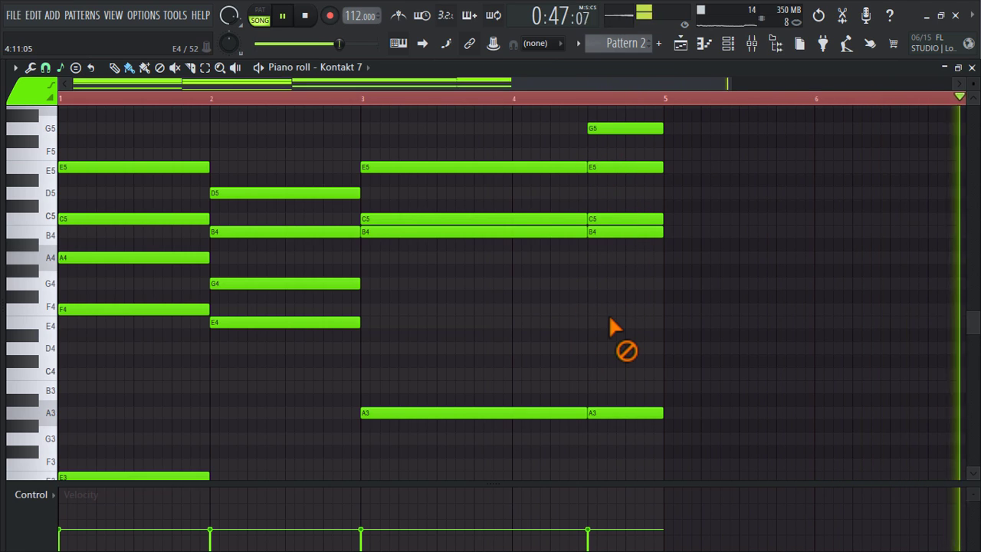
Step: Duplicate the entire four-bar chord progression into bars 5 to 8 and deselect the notes
key(ctrl+a)
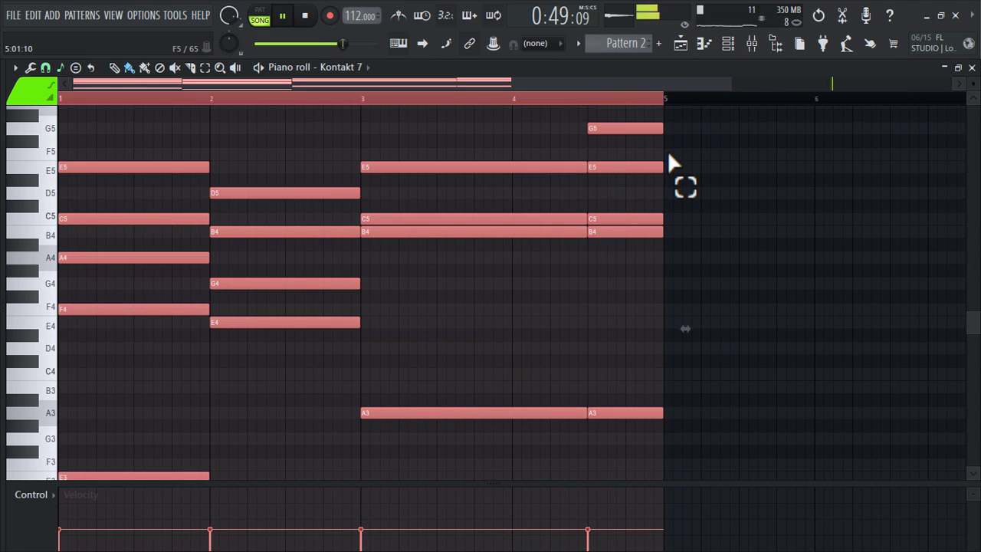
key(ctrl+b)
scroll(675, 161, down, 5)
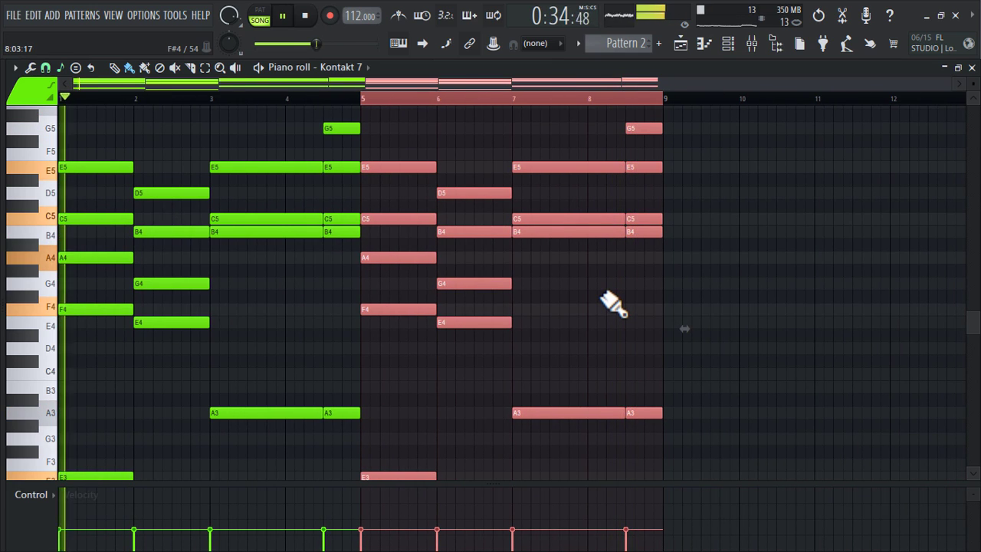
click(603, 298)
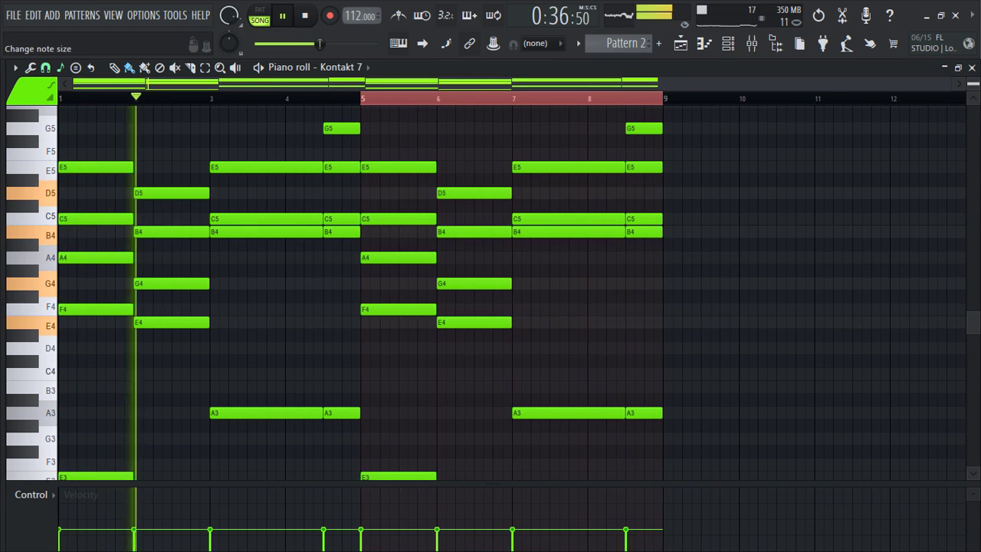
Step: Randomize the velocities of all the chord notes slightly and accept the result
drag(973, 84, 974, 96)
scroll(802, 263, down, 3)
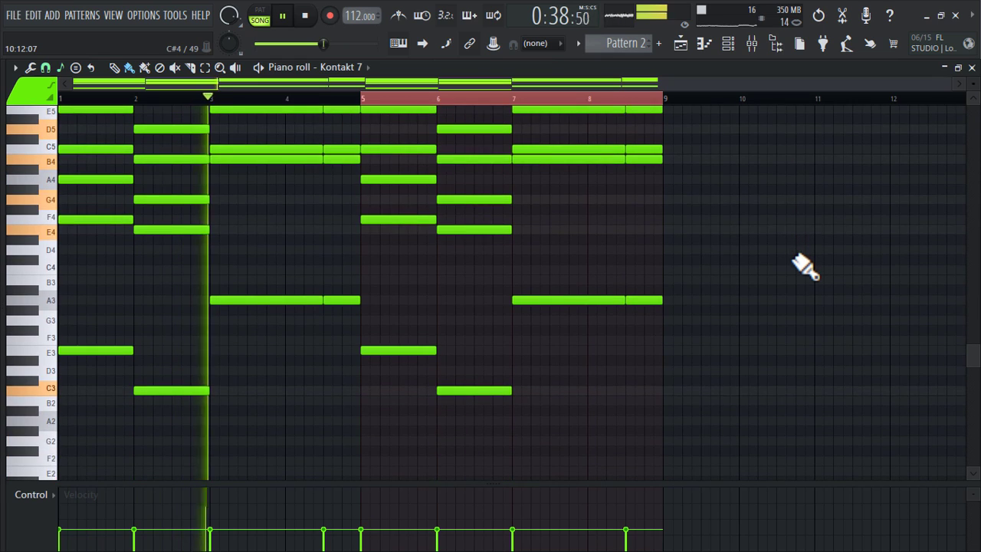
key(alt+r)
click(576, 361)
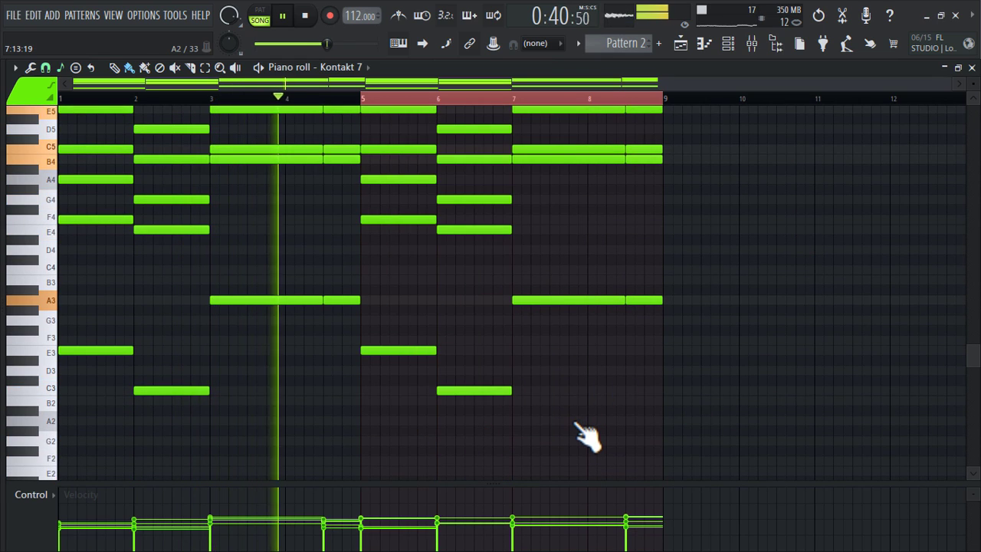
Step: Strum the chords with the strumizer, using a raised start time strength and preserved note ends
key(alt+s)
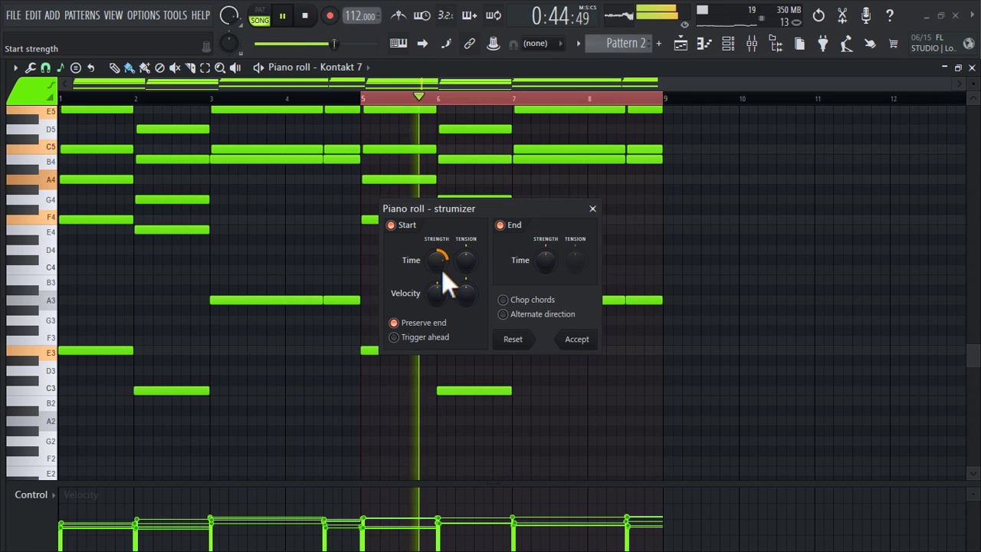
click(576, 339)
scroll(679, 278, up, 3)
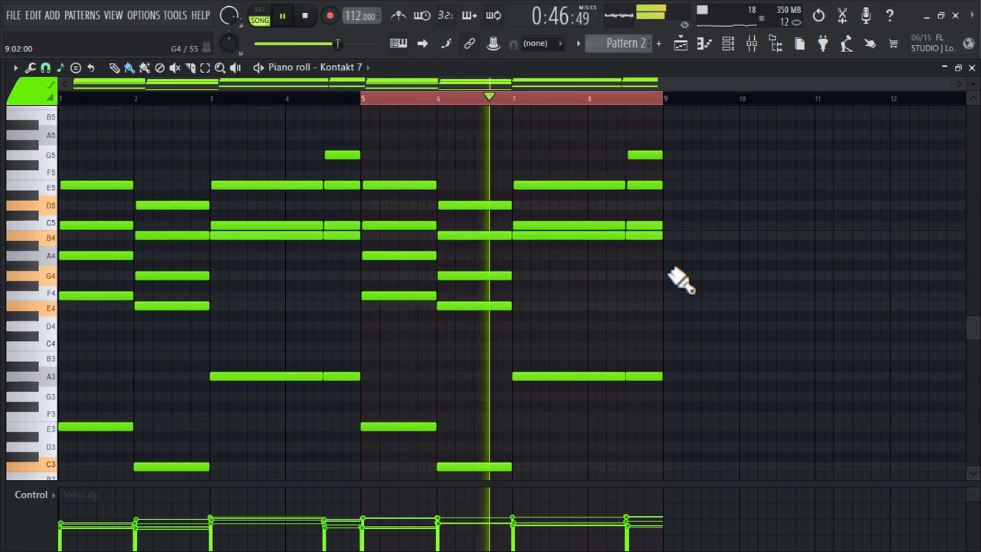
Step: Lower the Kontakt 7 mixer track's volume and load Fruity Parametric EQ 2 into its effect slot 5
click(750, 43)
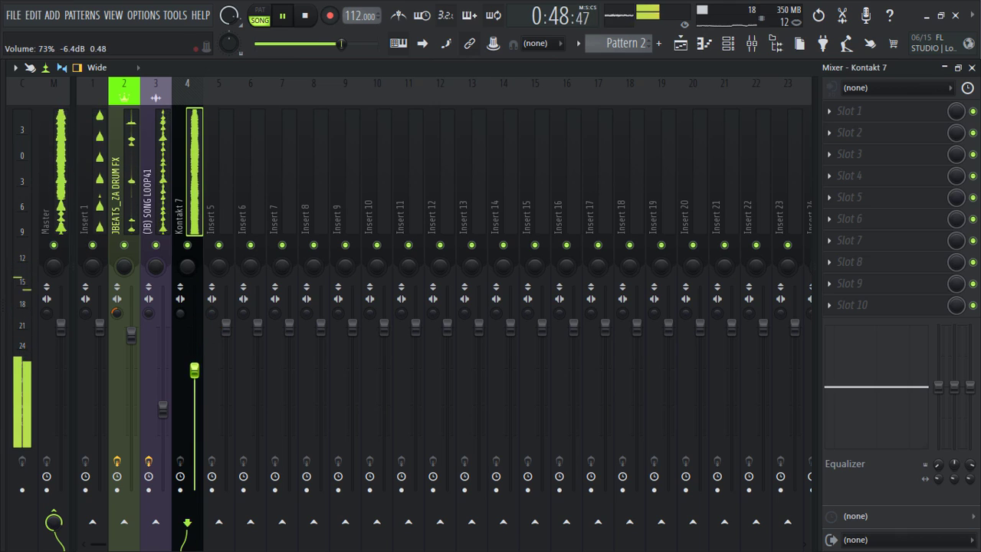
click(851, 197)
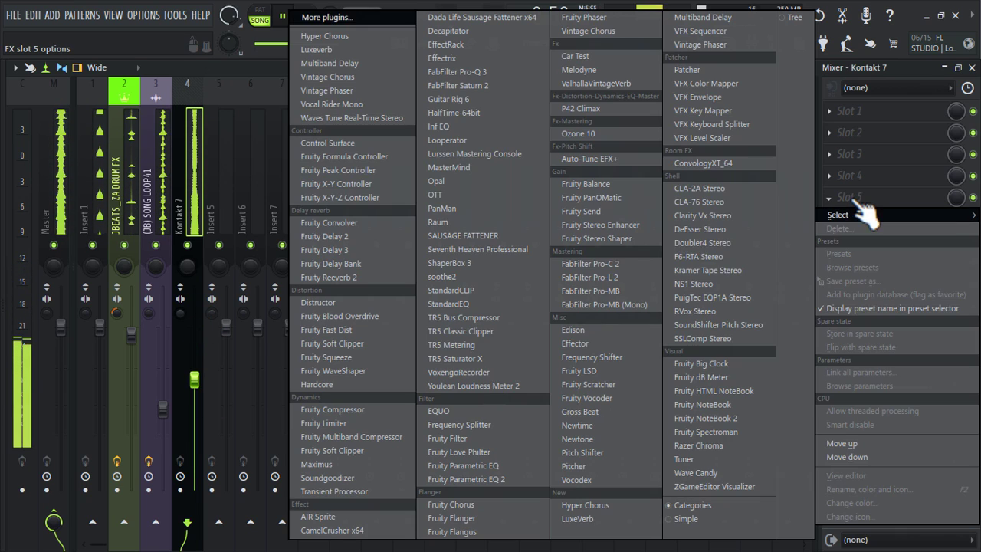
click(506, 479)
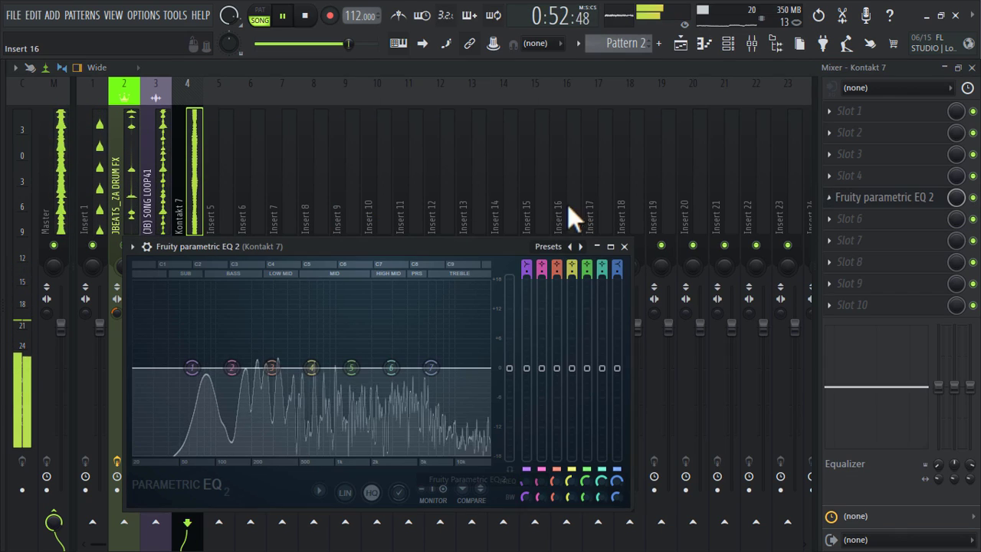
Step: Apply the 40Hz cut preset to the equalizer and raise its high-pass band to about 92 Hz
click(571, 246)
click(582, 335)
drag(159, 387, 221, 370)
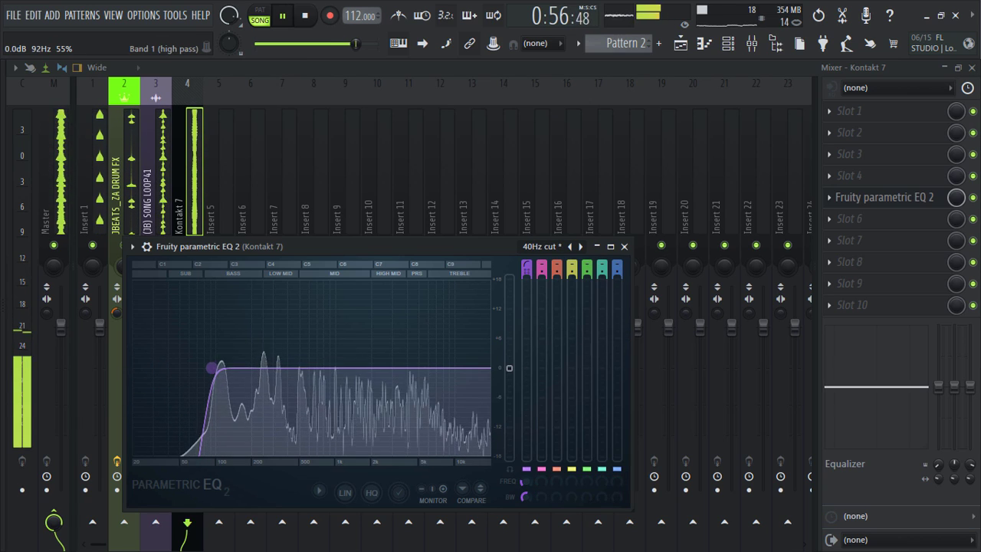
Step: Select the last 16 bars of clips on Tracks 1 to 4 in the playlist and duplicate them twice, filling up to bar 65
click(728, 43)
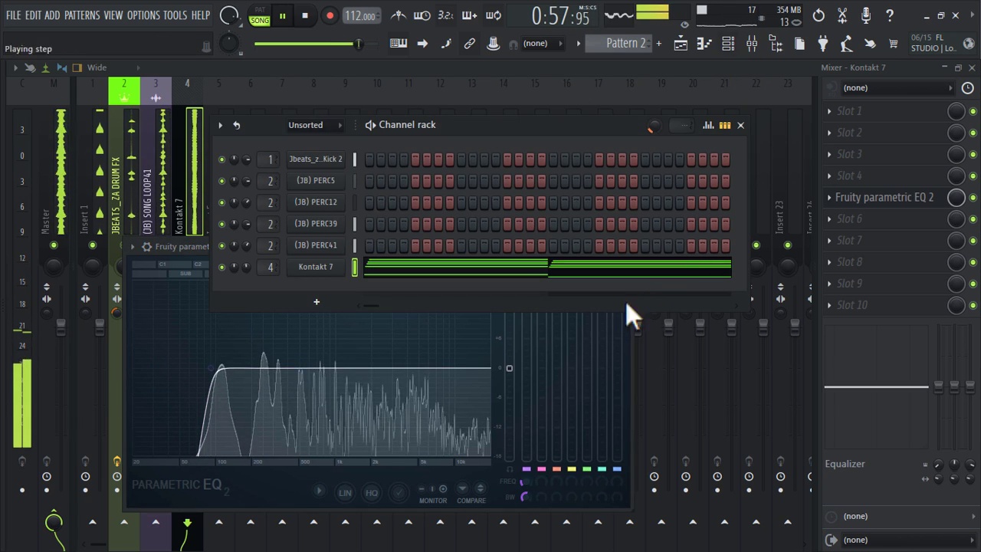
click(681, 43)
drag(861, 302, 469, 102)
key(ctrl+b)
key(ctrl+b)
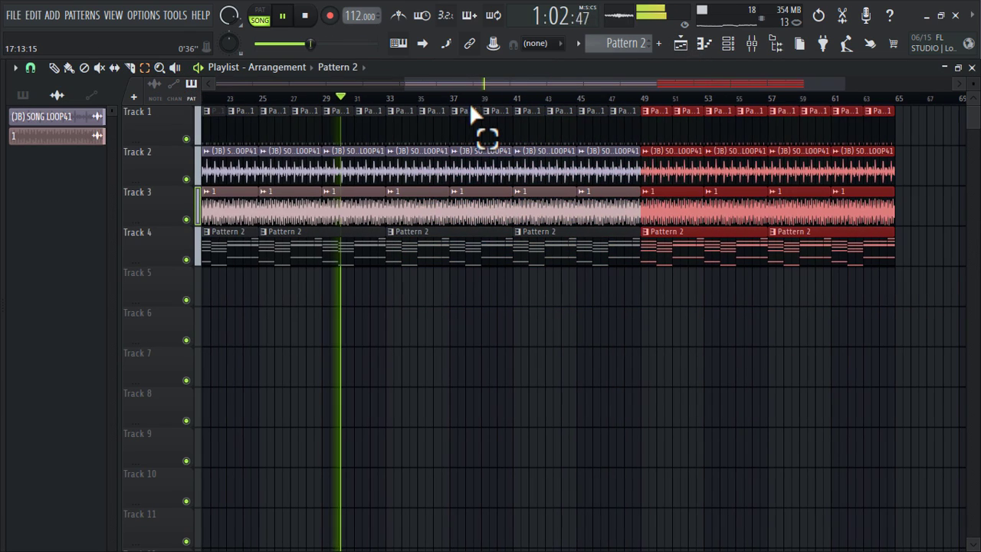
scroll(505, 279, down, 3)
click(504, 280)
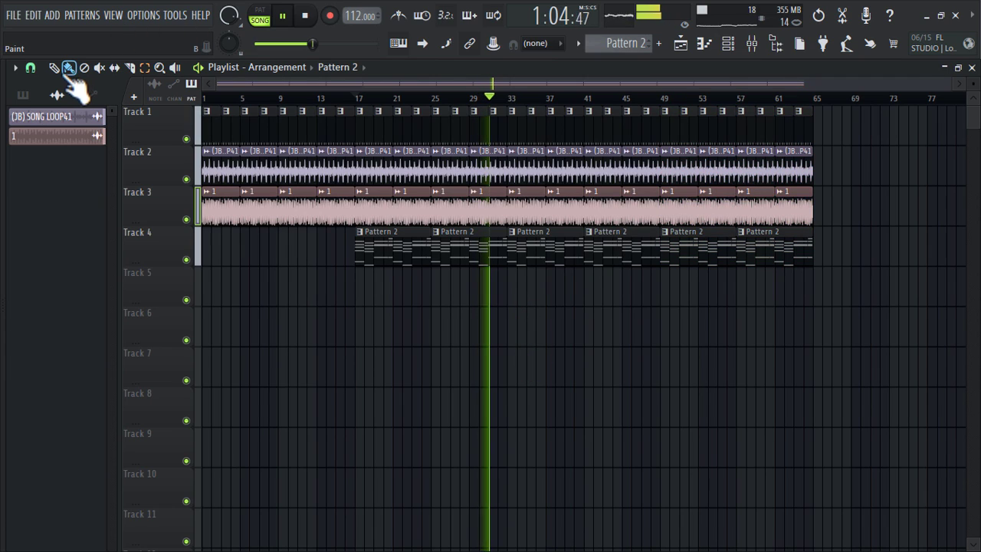
Step: Switch to Pattern 3, paint it along Track 5 from bar 33 to bar 65, and open it
drag(626, 43, 625, 35)
mouse_move(514, 281)
mouse_down()
mouse_move(508, 274)
mouse_move(757, 285)
mouse_up()
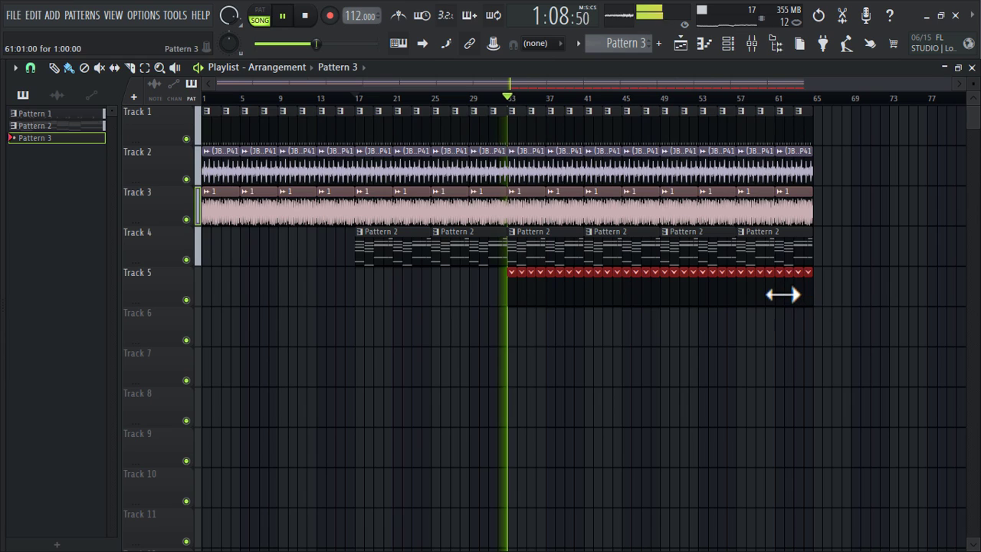
double_click(782, 295)
Step: Add an ANA 2 synth channel to the channel rack
click(728, 43)
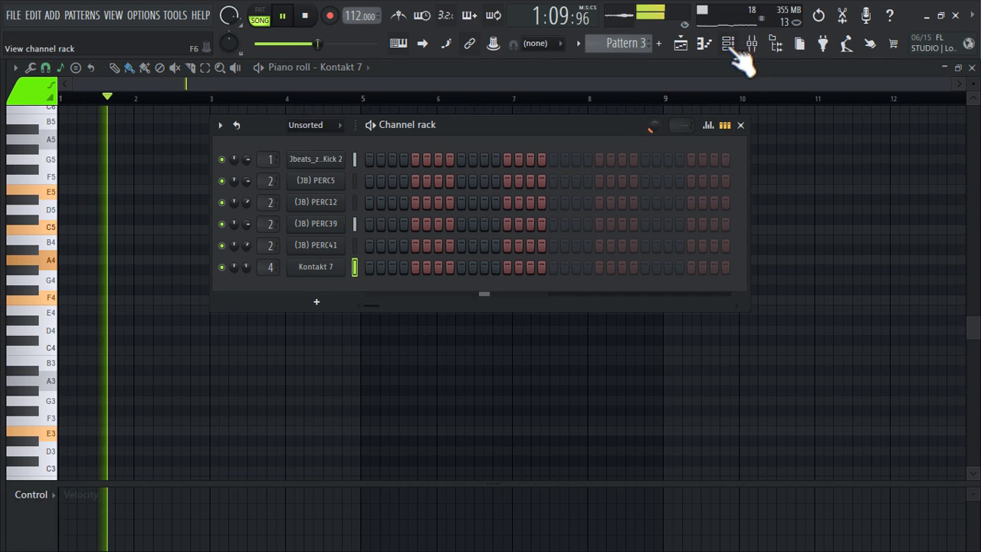
click(334, 299)
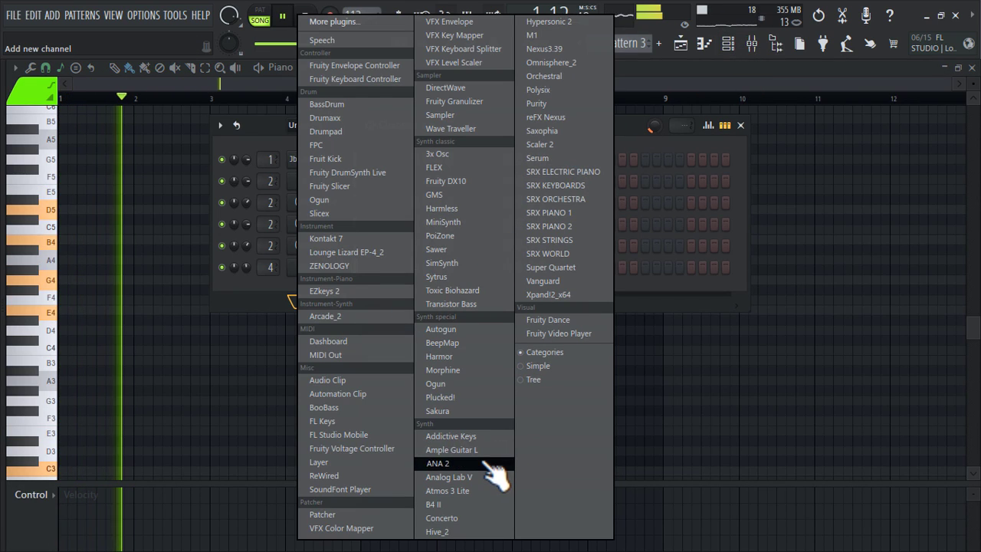
click(460, 464)
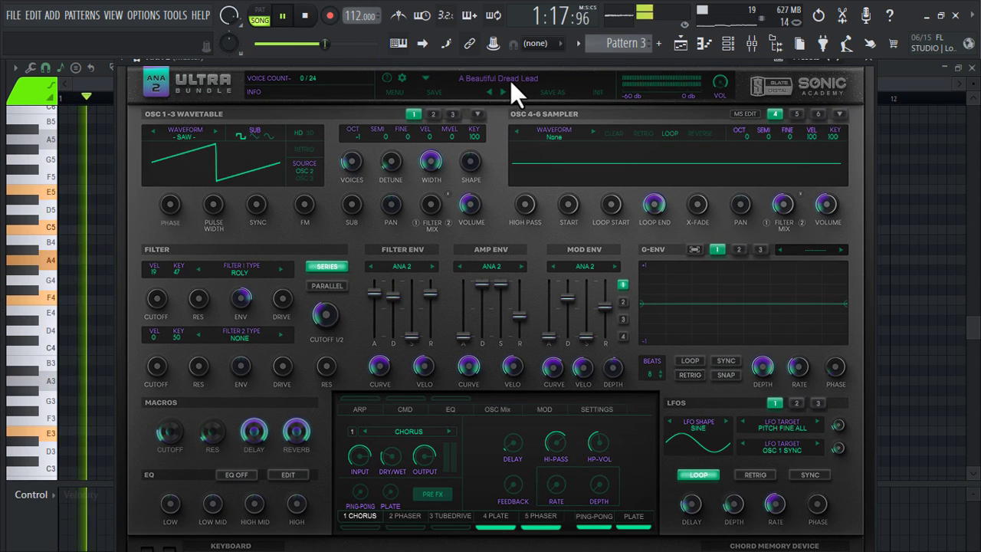
Step: Load the Beware preset from ANA 2's Plucks category and close the synth window
click(511, 80)
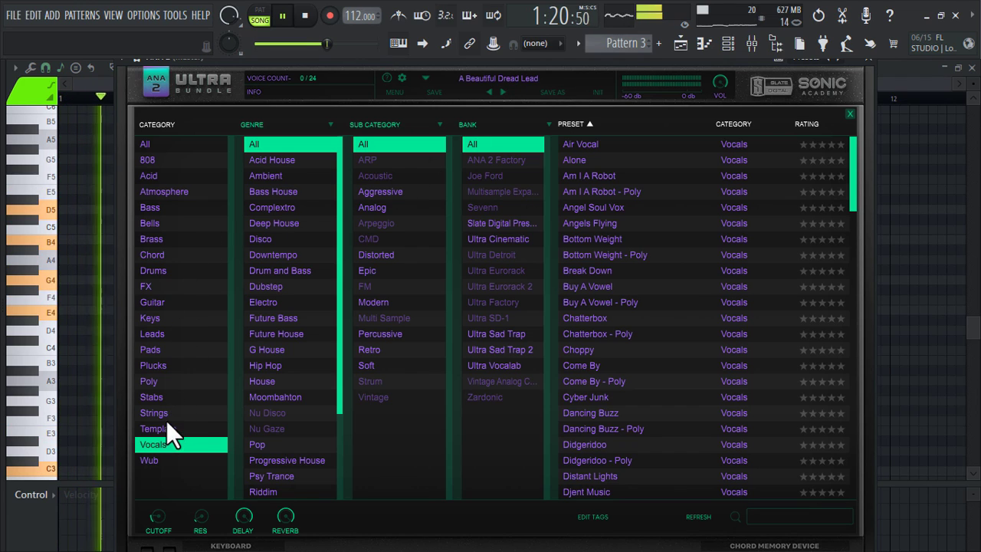
click(151, 364)
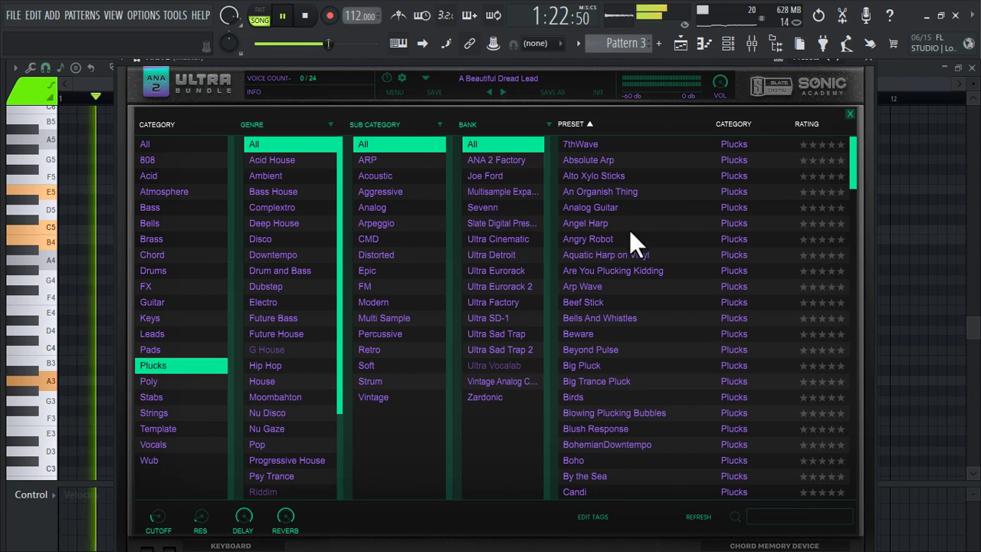
double_click(597, 335)
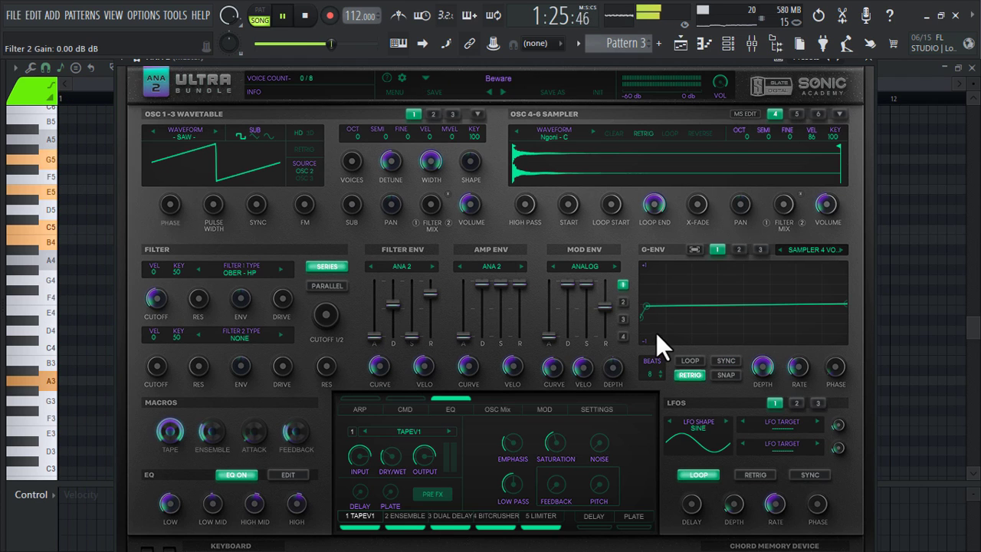
click(868, 58)
Step: In the ANA 2 piano roll, place an A4 note at the start of bar 1 and shorten it to one step
click(705, 44)
drag(511, 86, 828, 146)
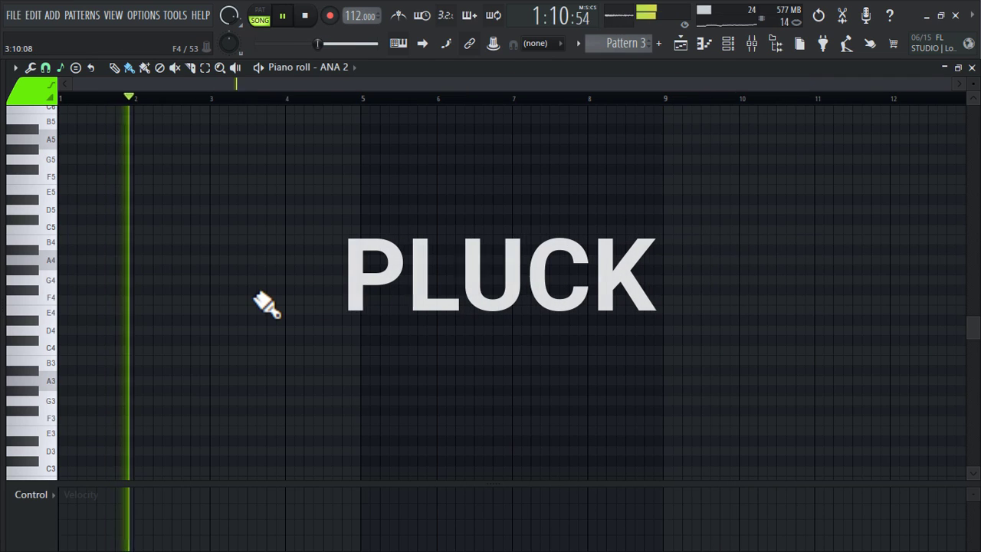
scroll(259, 297, up, 5)
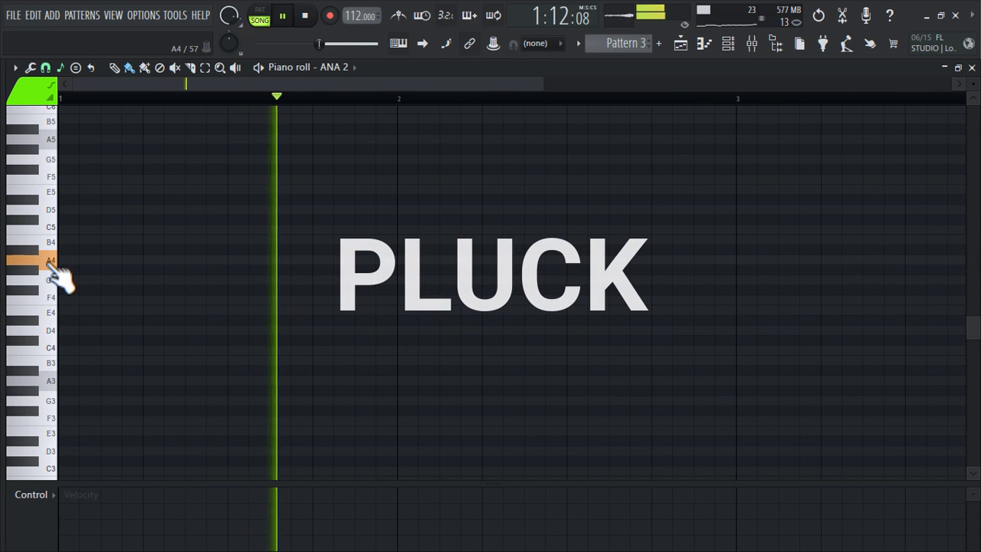
scroll(50, 269, up, 3)
click(94, 290)
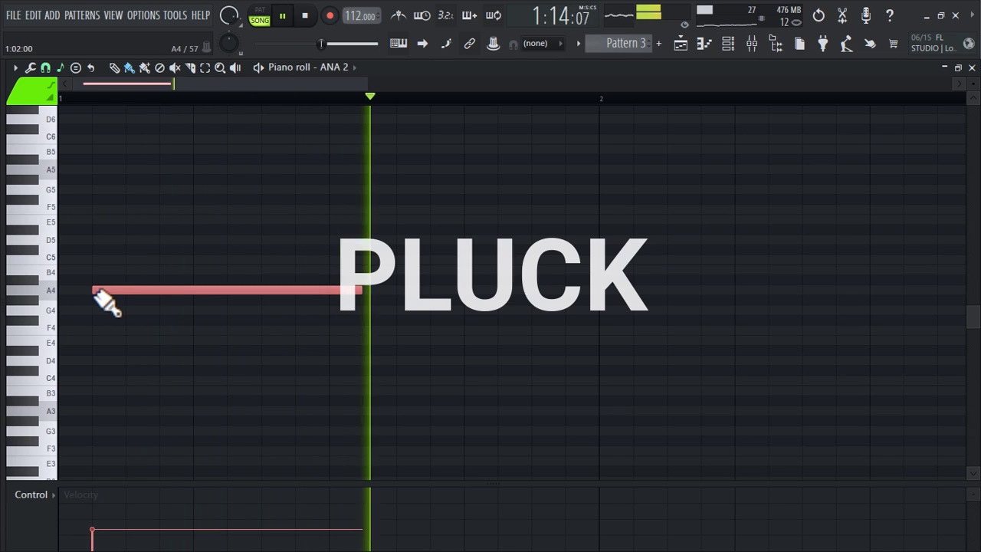
drag(98, 291, 65, 292)
drag(326, 291, 73, 325)
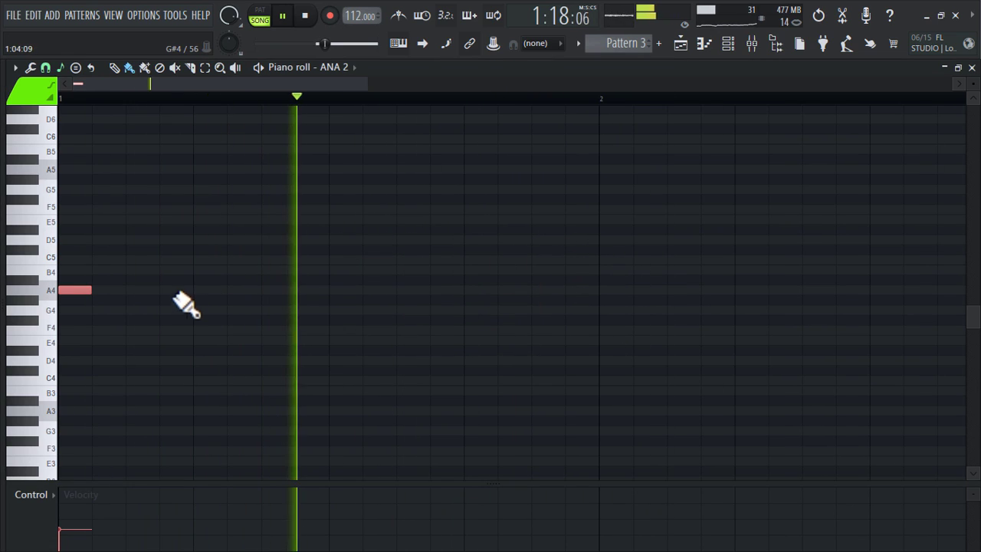
Step: Add three more one-step A4 notes at steps 4, 9 and 12 of bar 1 and route ANA 2 to mixer track 5
click(173, 291)
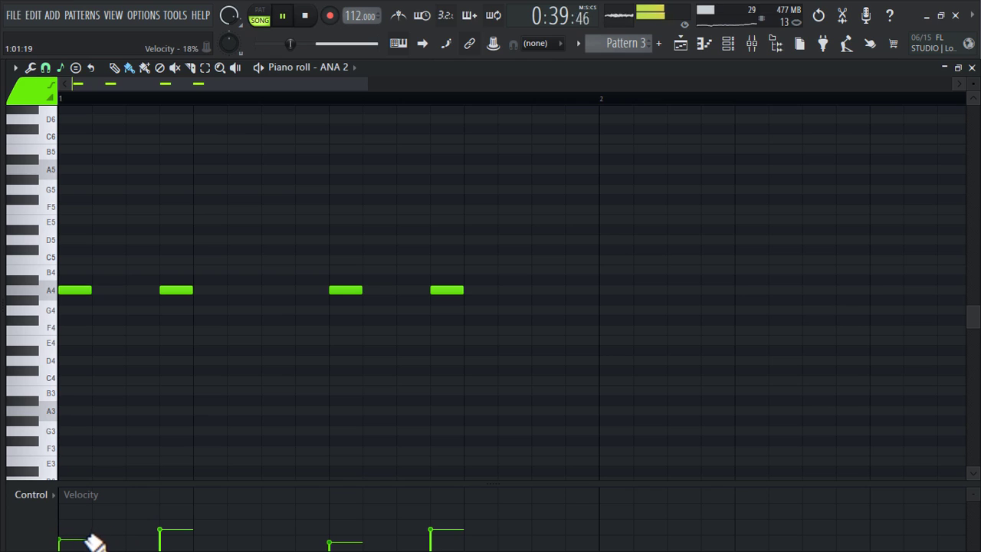
click(728, 46)
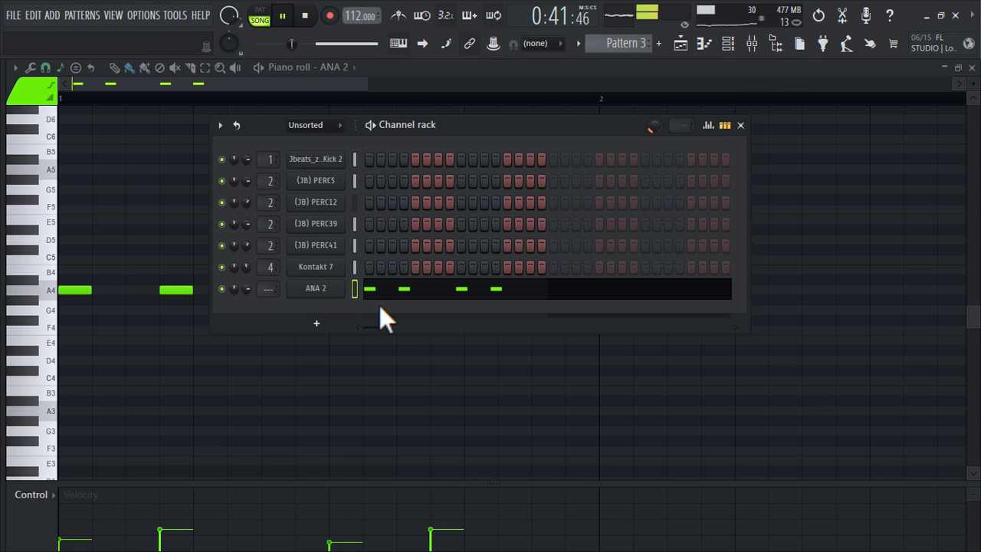
key(ctrl+l)
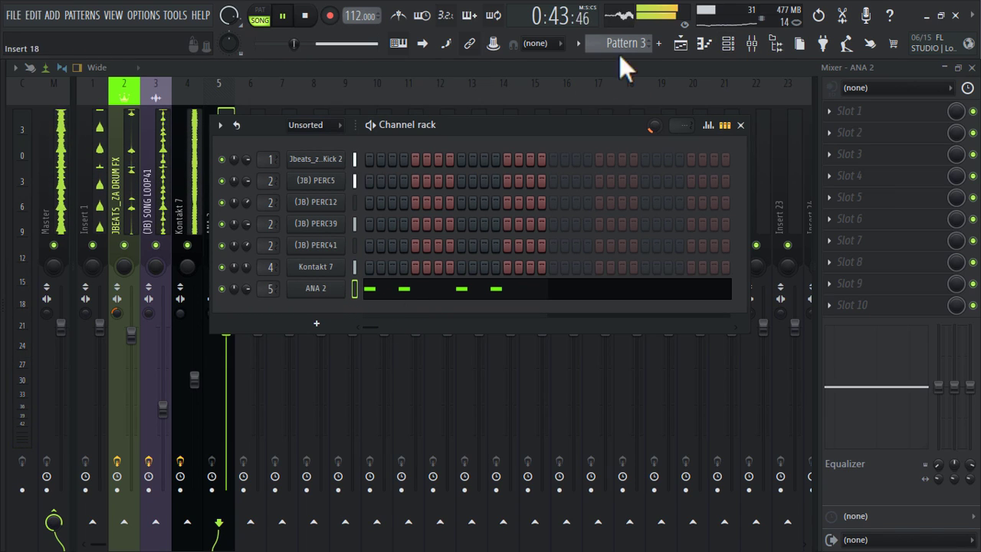
Step: Play the arrangement from bar 33, change the ANA 2 preset to Big Pluck, and close the synth window
click(681, 44)
click(508, 99)
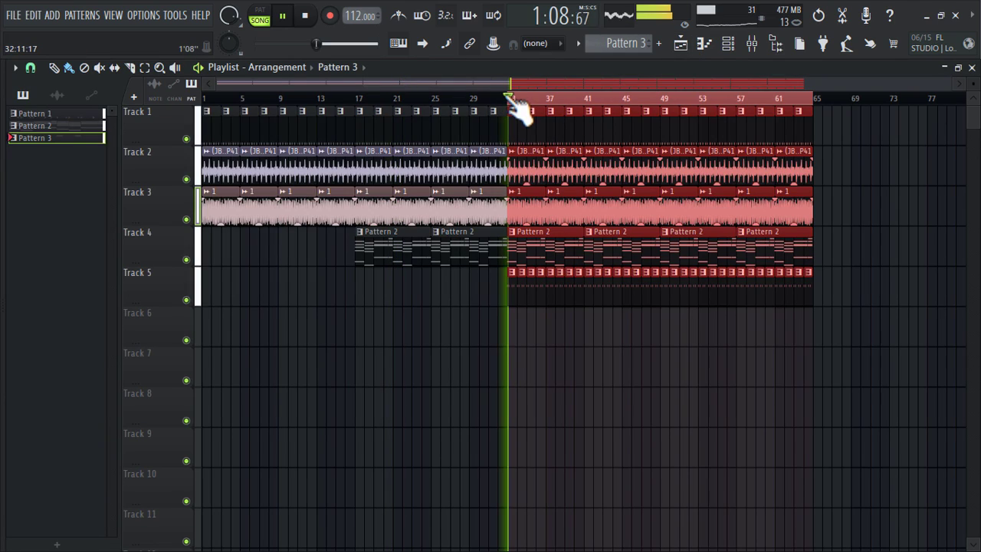
click(729, 46)
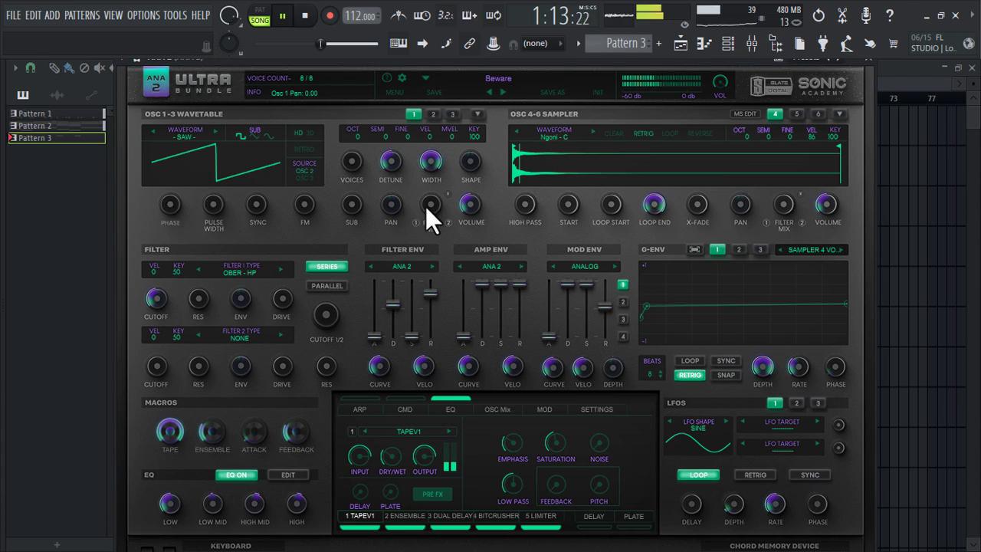
click(501, 92)
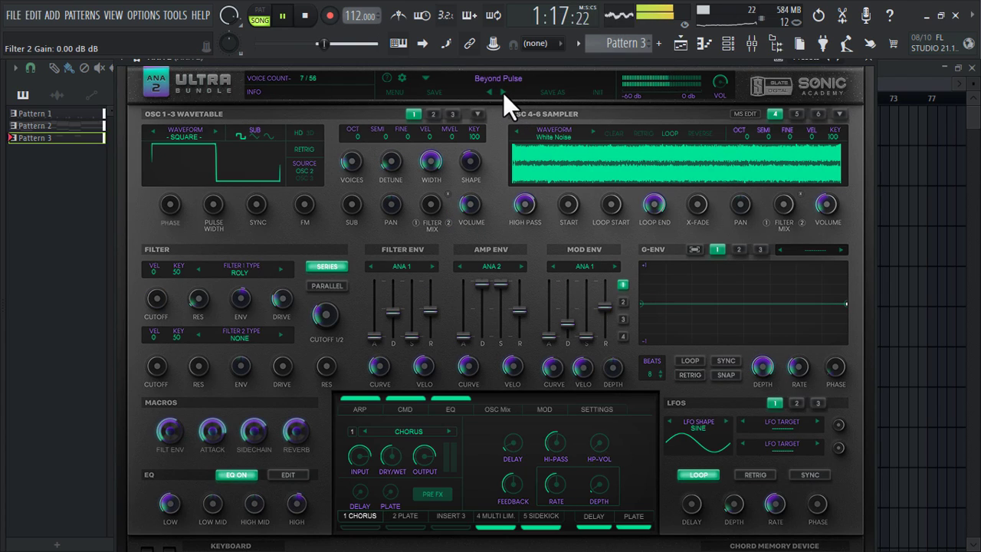
click(502, 93)
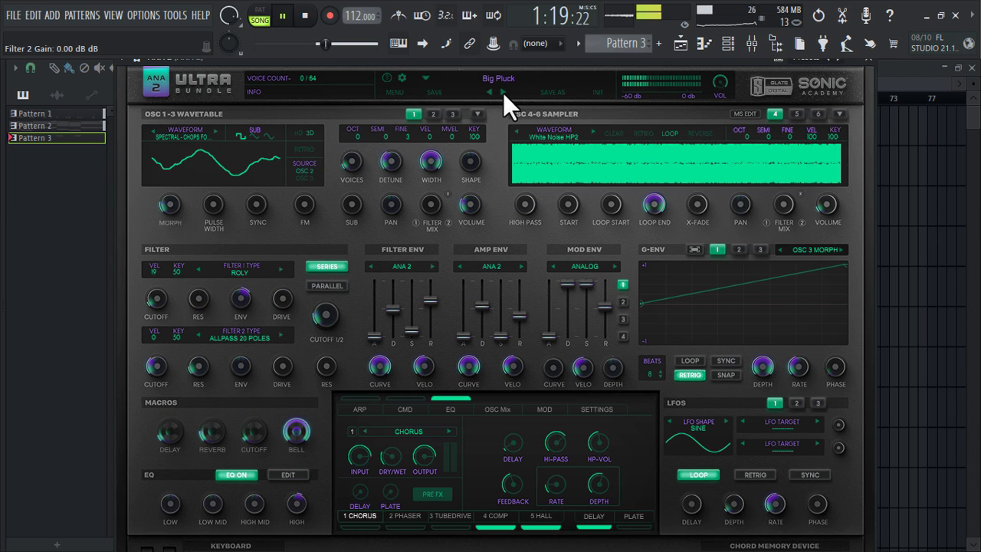
click(869, 58)
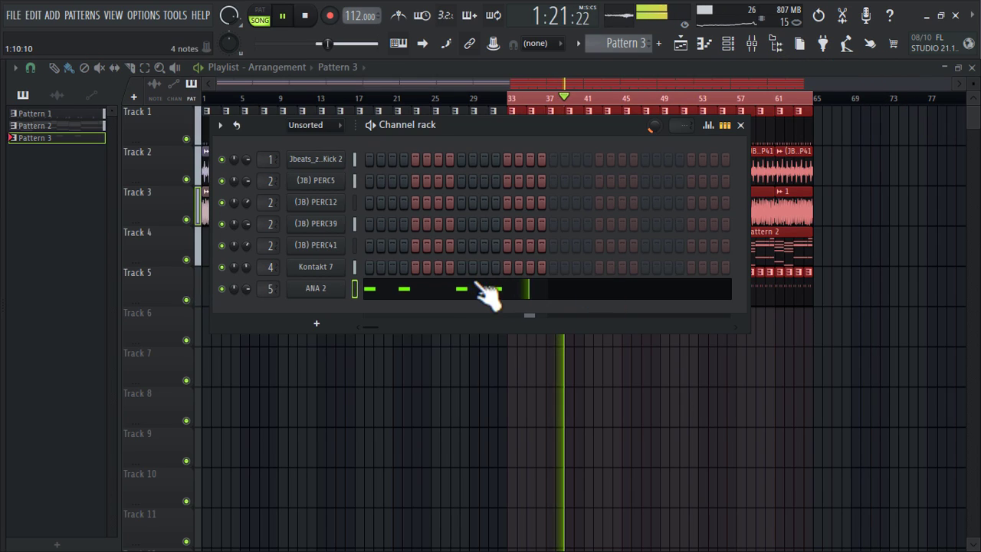
Step: Add an E4 note at step 7 of bar 1 in the ANA 2 piano roll, raise its velocity and shorten it below one step
click(462, 296)
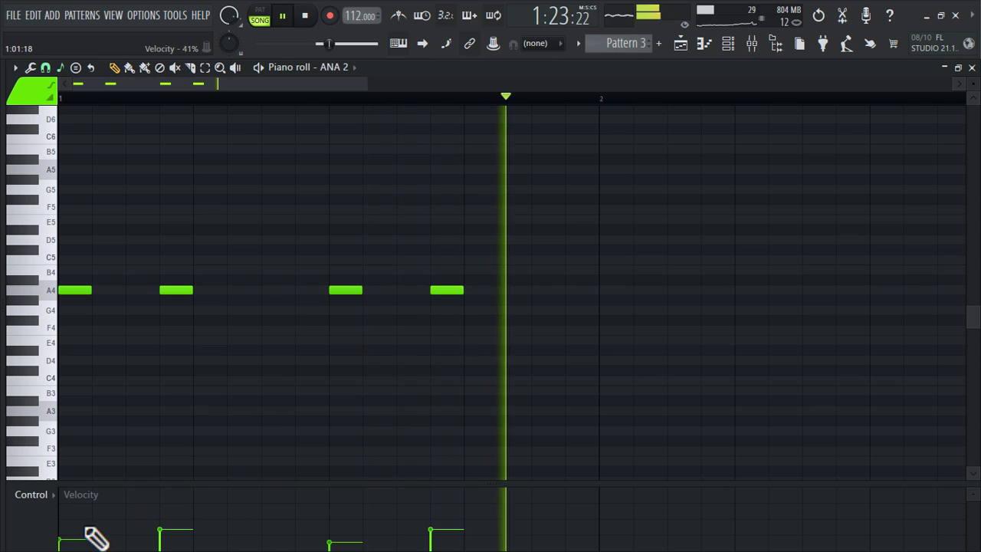
drag(244, 352, 271, 340)
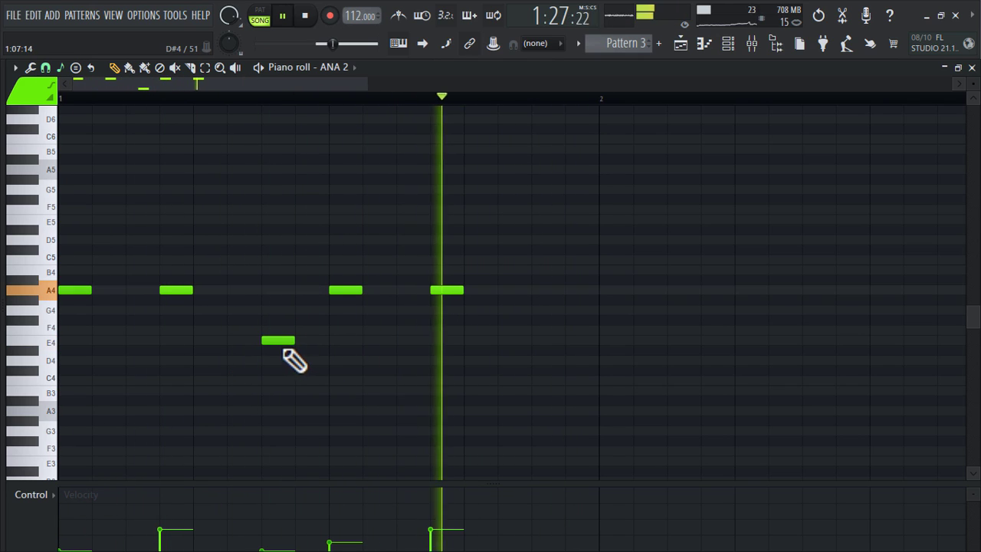
click(269, 532)
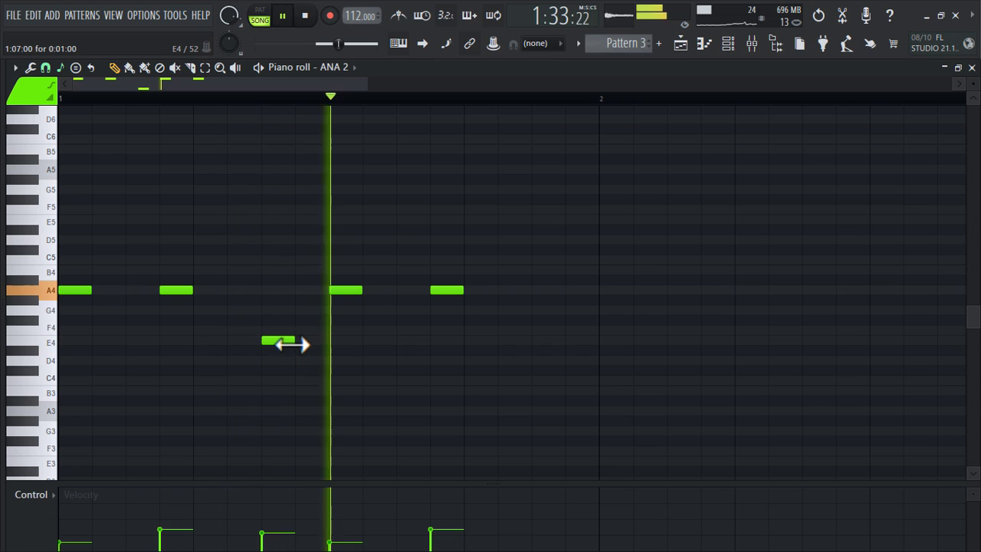
drag(294, 345, 271, 346)
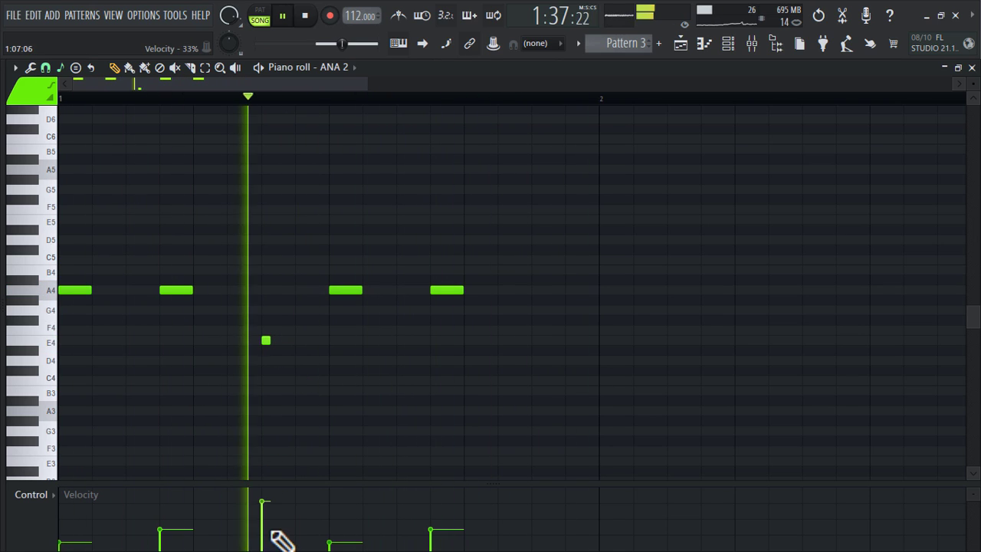
Step: Lower the ANA 2 mixer track volume to 68% (-7.6 dB) and load Fruity Reeverb 2 in its first effect slot
click(752, 43)
drag(226, 328, 226, 374)
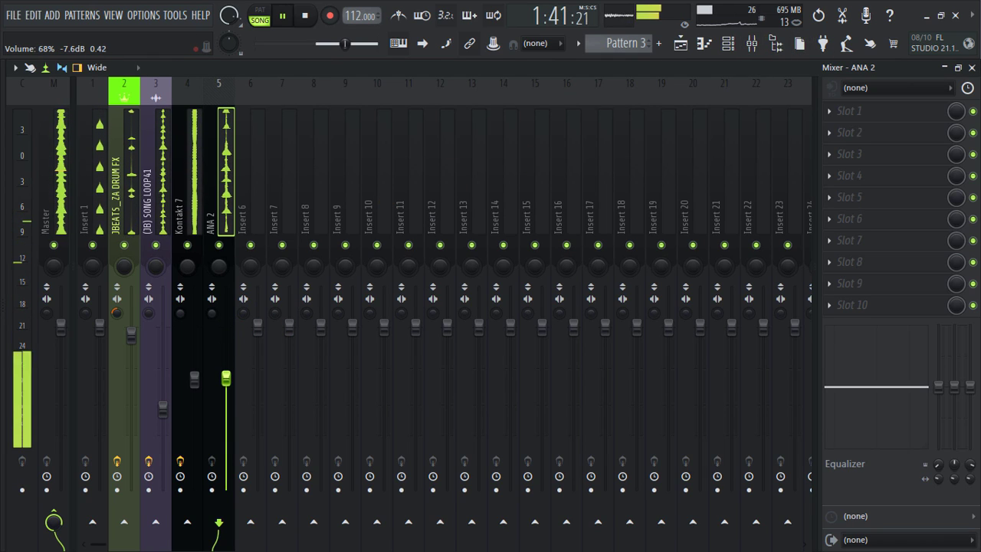
click(882, 115)
click(368, 278)
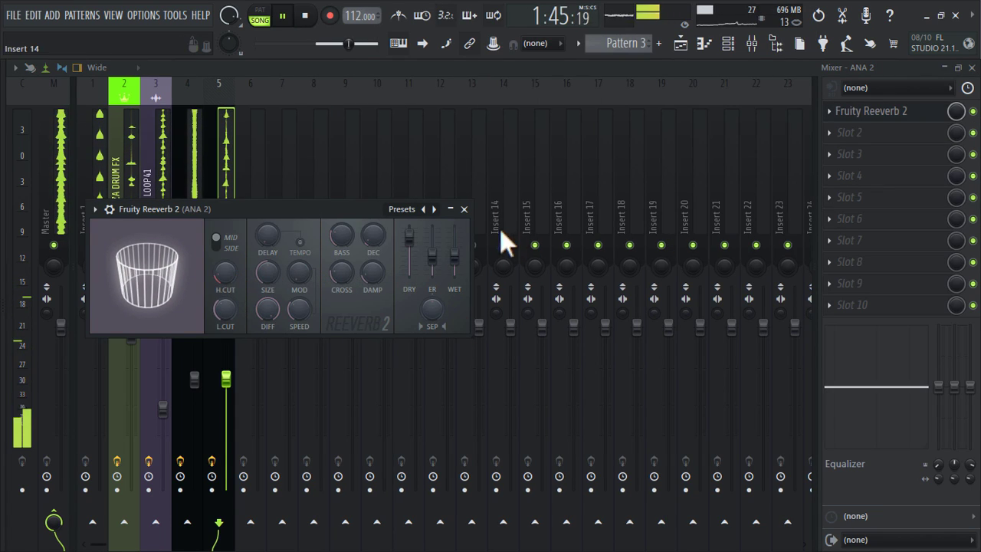
Step: Make the Pattern 2 clip at bar 33 on Track 4 unique and replace the clips from bar 41 to bar 65 with it
click(680, 43)
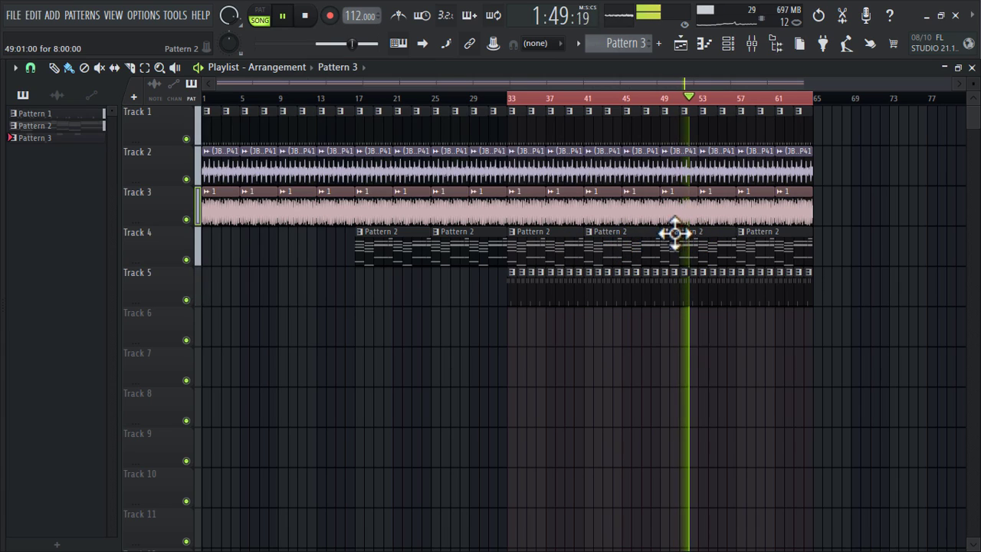
double_click(561, 254)
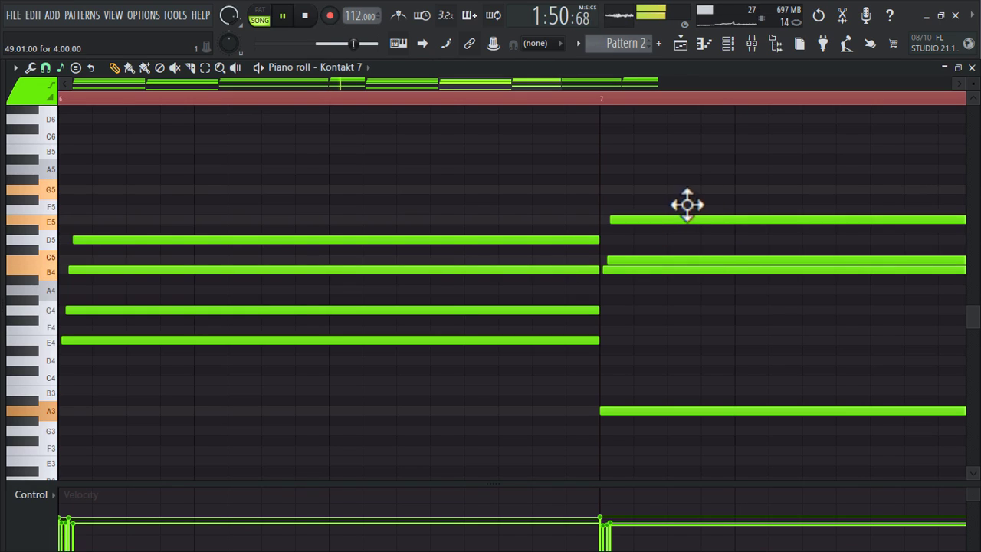
click(692, 43)
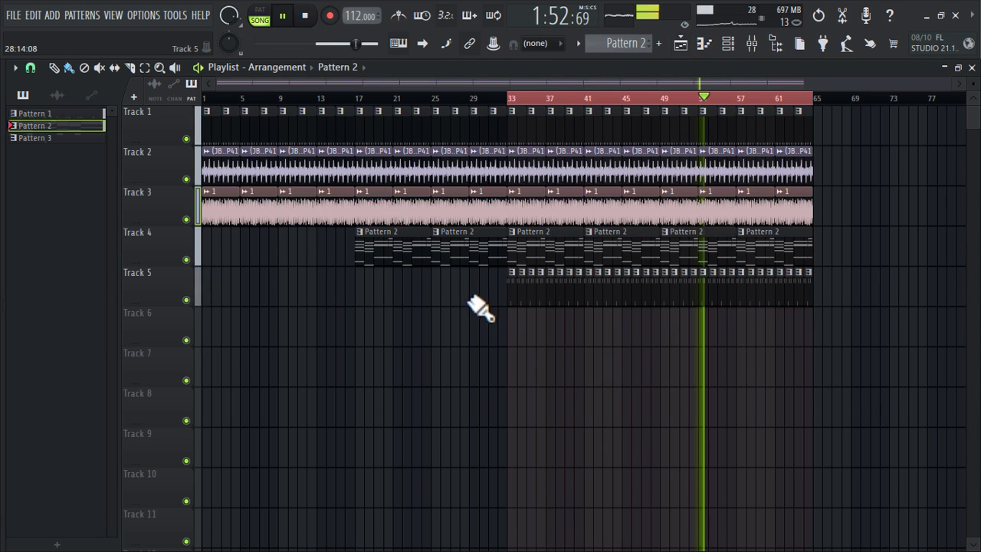
right_click(509, 237)
click(567, 353)
right_click(620, 252)
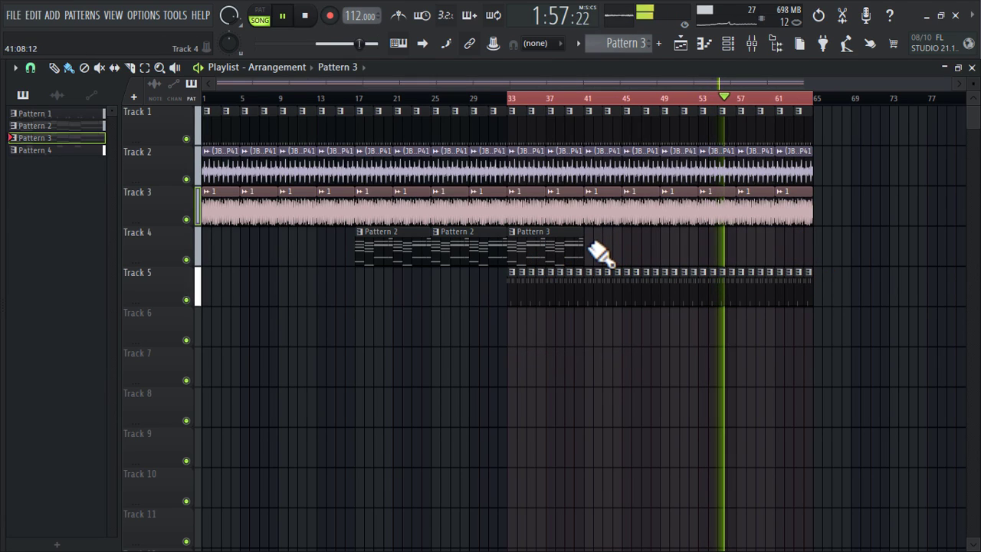
drag(597, 253, 767, 256)
Step: Add a Lounge Lizard EP-4_2 channel, close its window, and open its piano roll
click(726, 44)
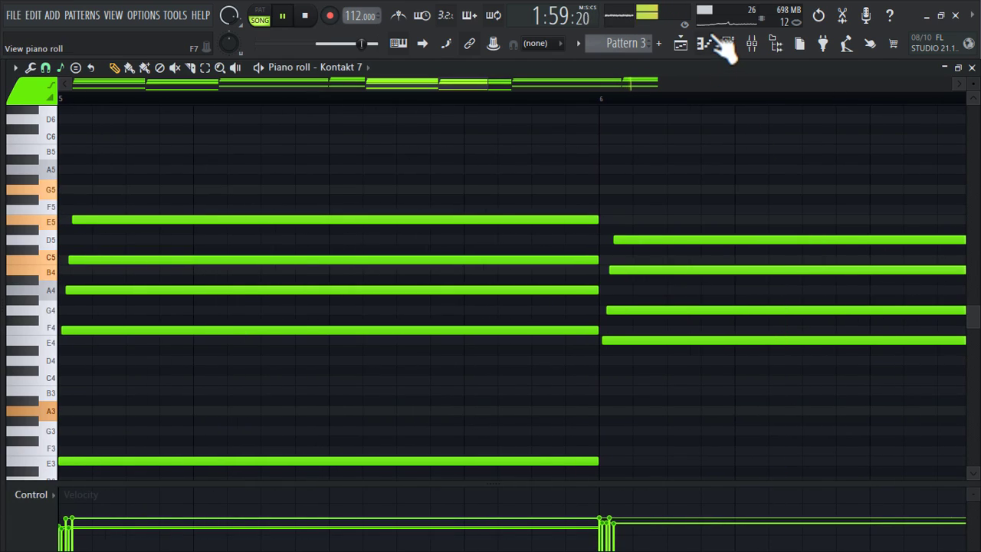
click(728, 44)
click(318, 324)
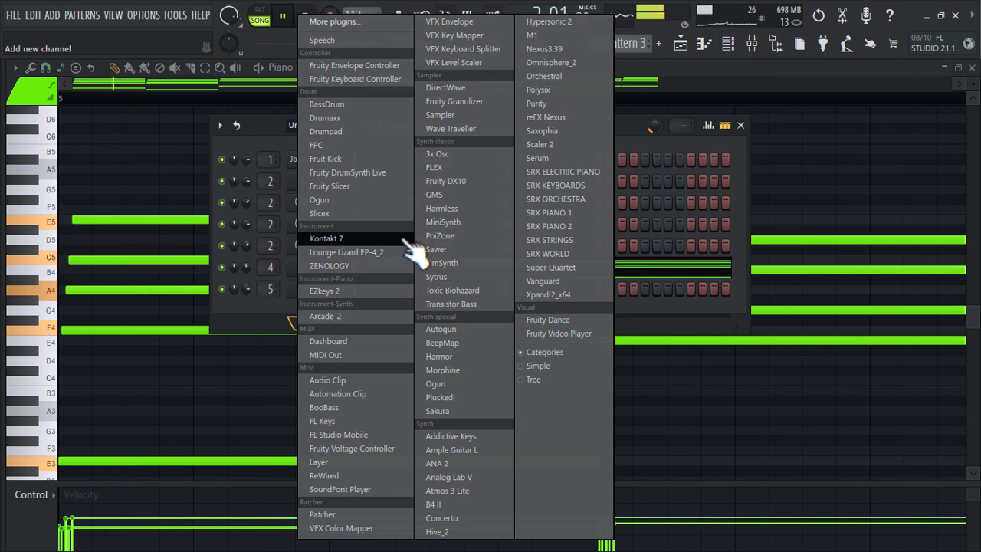
click(387, 256)
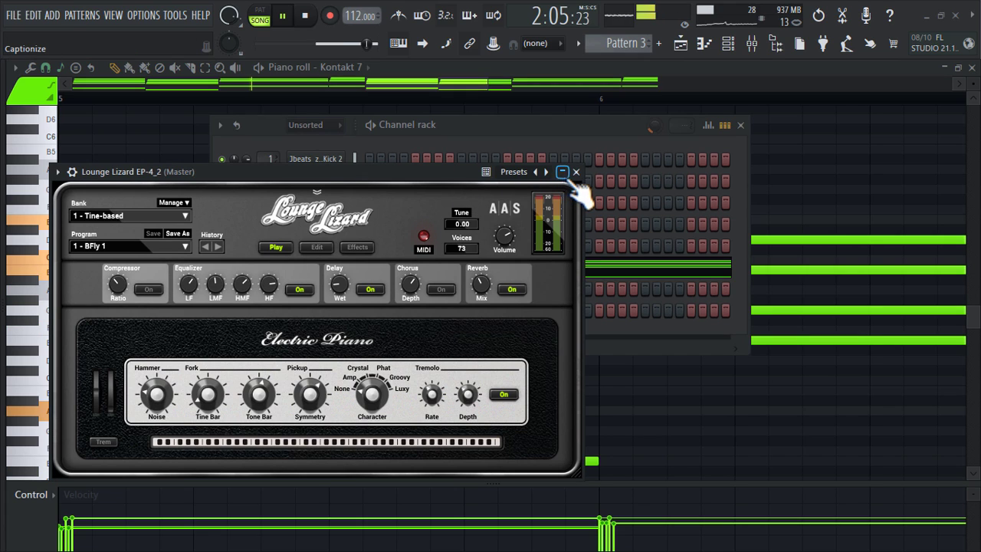
click(577, 170)
right_click(316, 309)
click(330, 311)
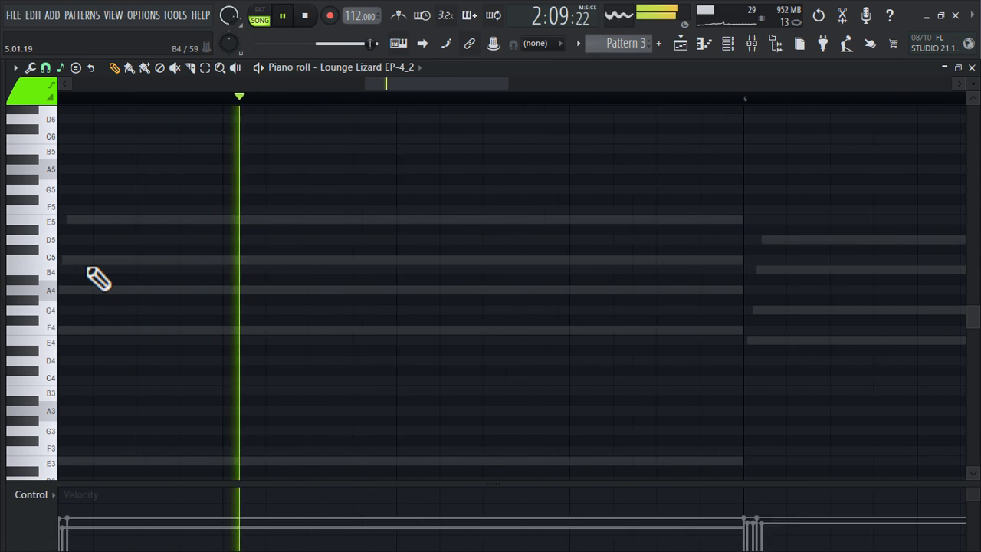
Step: Place short E5, C5, A4, F4 and E3 chord stabs at steps 7, 11 and 15 of bar 5
click(239, 221)
mouse_move(253, 222)
mouse_down()
mouse_move(284, 223)
mouse_move(268, 224)
mouse_up()
click(246, 260)
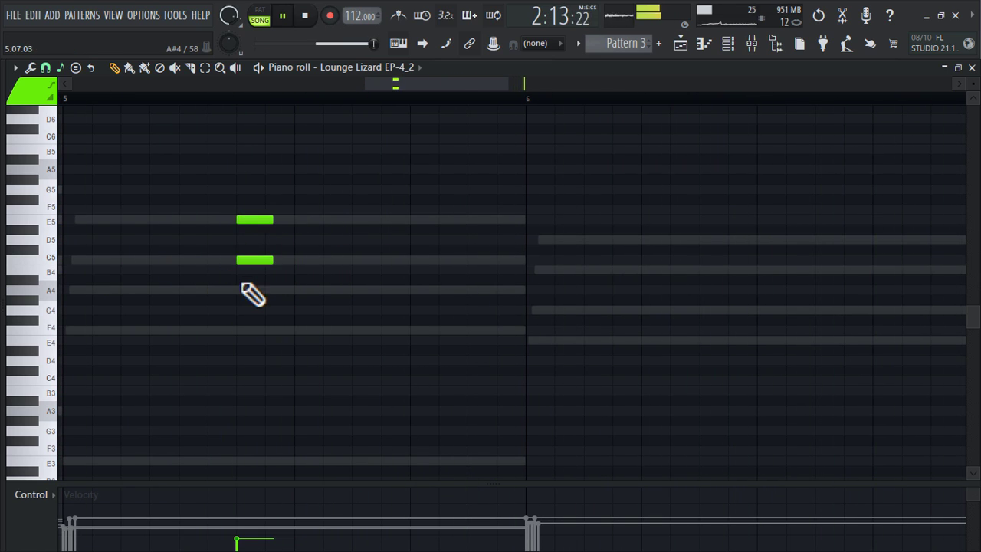
scroll(239, 338, down, 3)
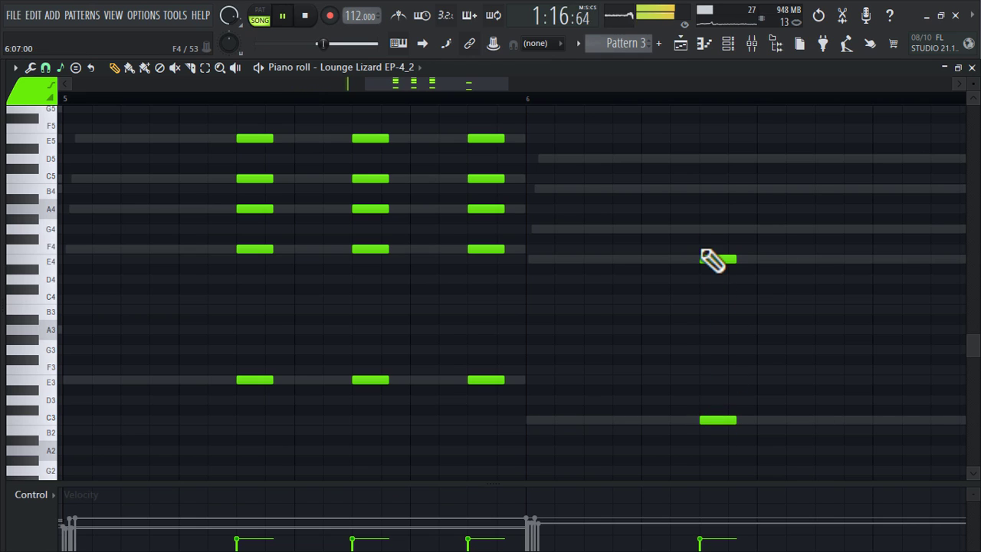
Step: Place short D5, B4, G4, E4 and C3 chord stabs at steps 7, 11 and 15 of bar 6
click(716, 228)
click(716, 189)
click(716, 158)
scroll(756, 254, down, 4)
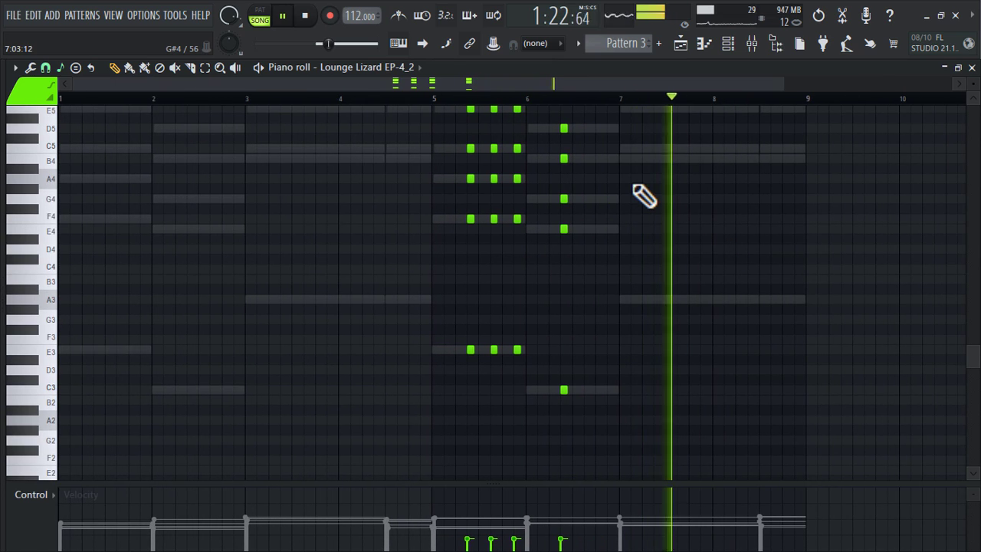
scroll(644, 198, up, 3)
scroll(640, 196, up, 2)
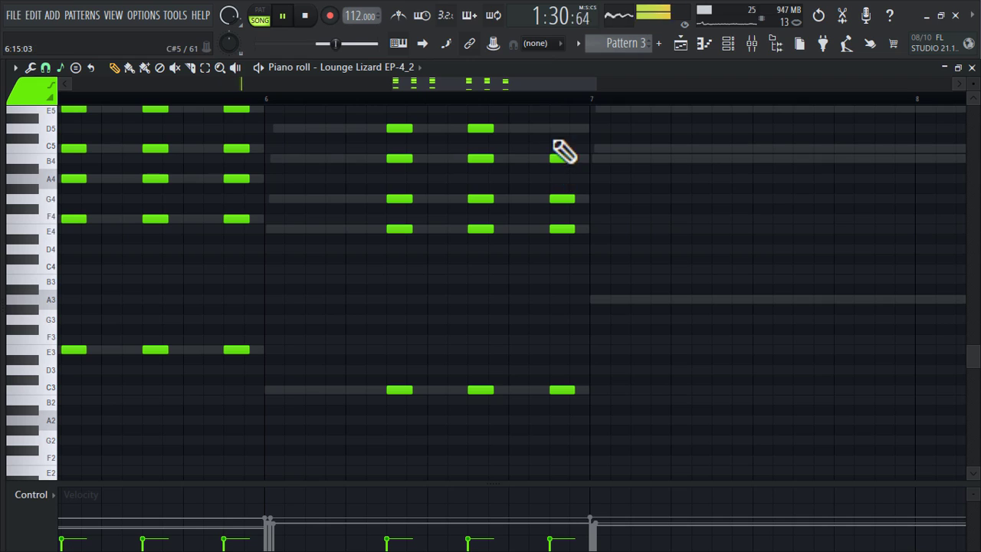
Step: Place E5, C5, B4 and A3 stabs at steps 7, 11 and 15 of bars 7 and 8, adding G5 to bar 8's last two
scroll(586, 179, up, 3)
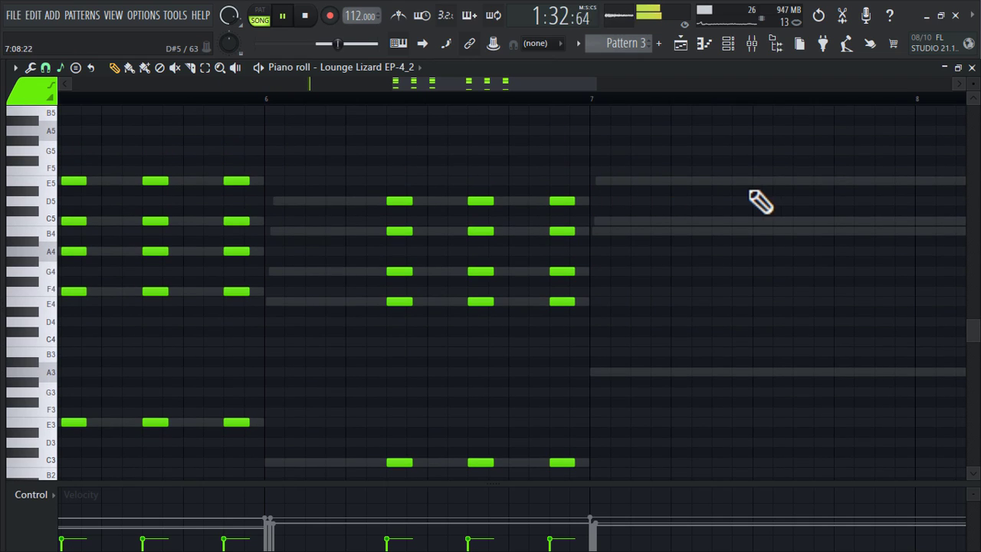
click(724, 372)
click(806, 181)
click(806, 221)
click(806, 230)
click(805, 372)
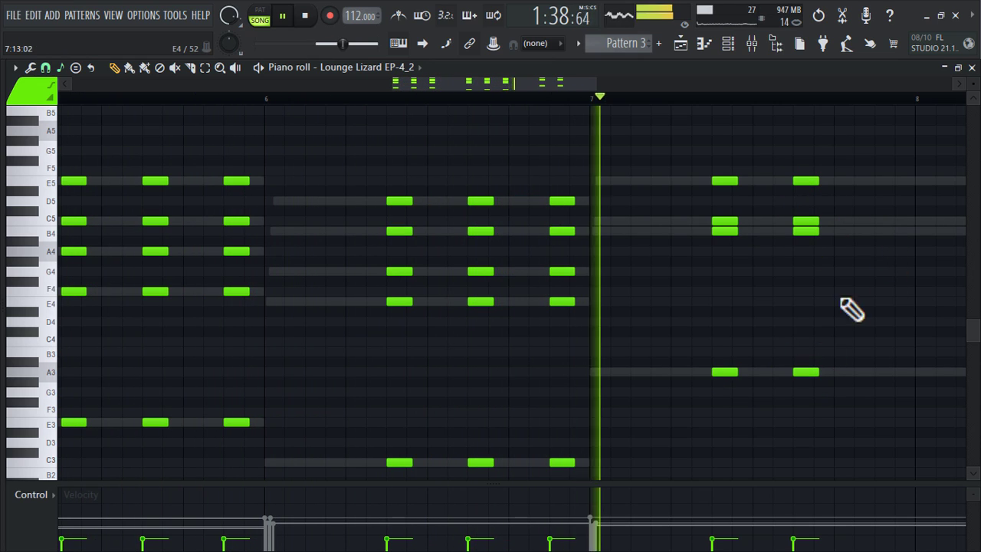
click(886, 181)
click(887, 220)
click(887, 231)
click(887, 372)
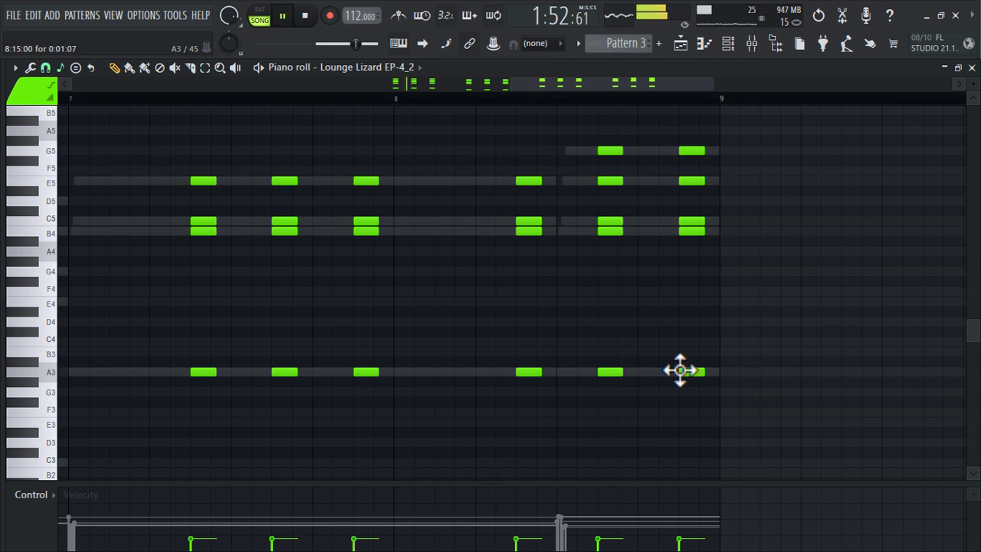
Step: Randomize the velocities of the Lounge Lizard notes and strum the start times of the chord stabs
scroll(680, 370, down, 4)
key(alt+r)
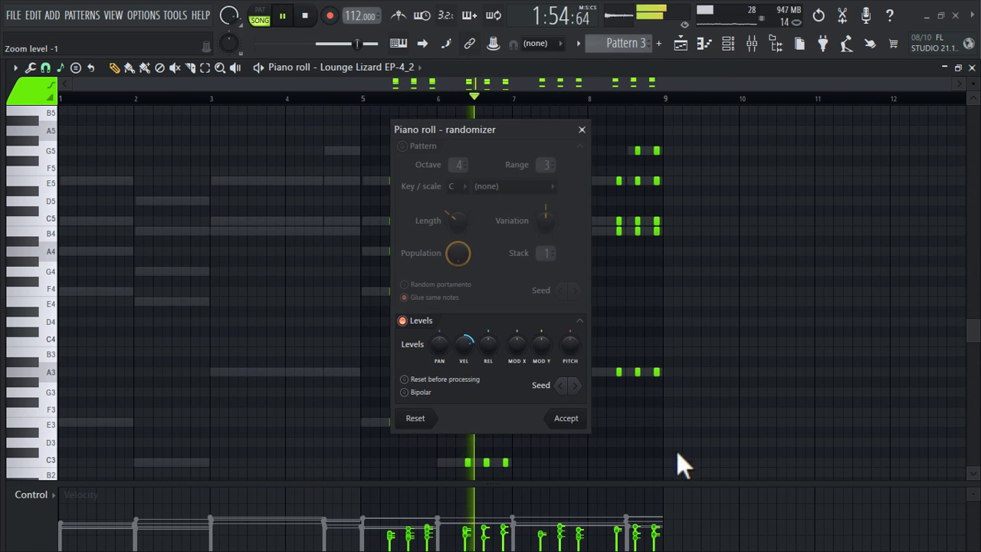
click(566, 418)
key(alt+s)
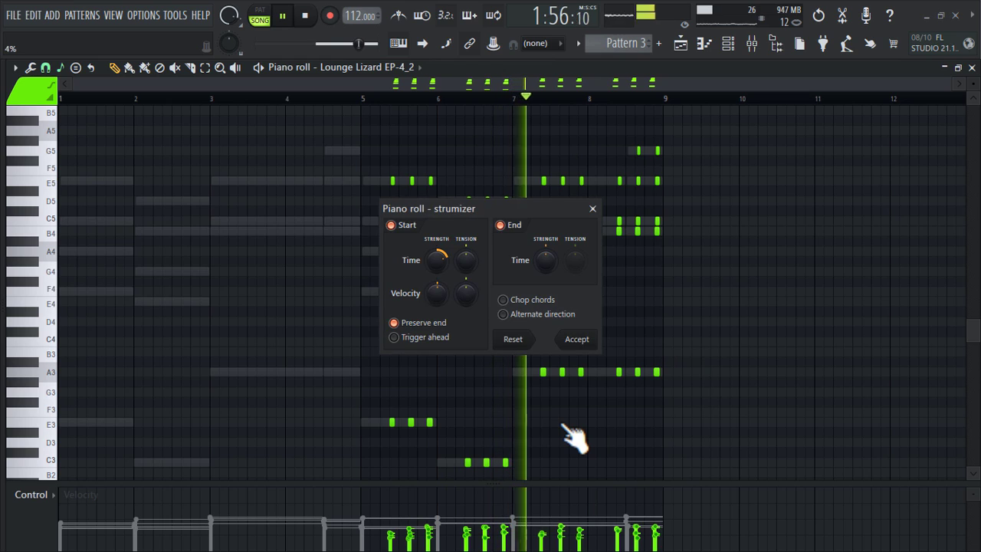
click(579, 341)
Step: Select all the chord stabs in bars 5 to 8 and copy them to bars 1 to 4
click(205, 68)
drag(368, 108, 719, 453)
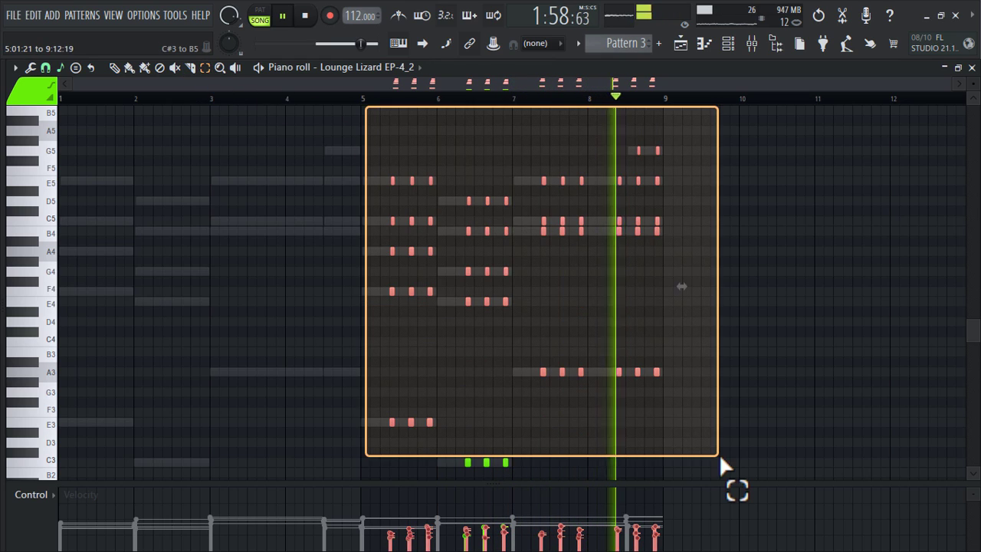
click(114, 67)
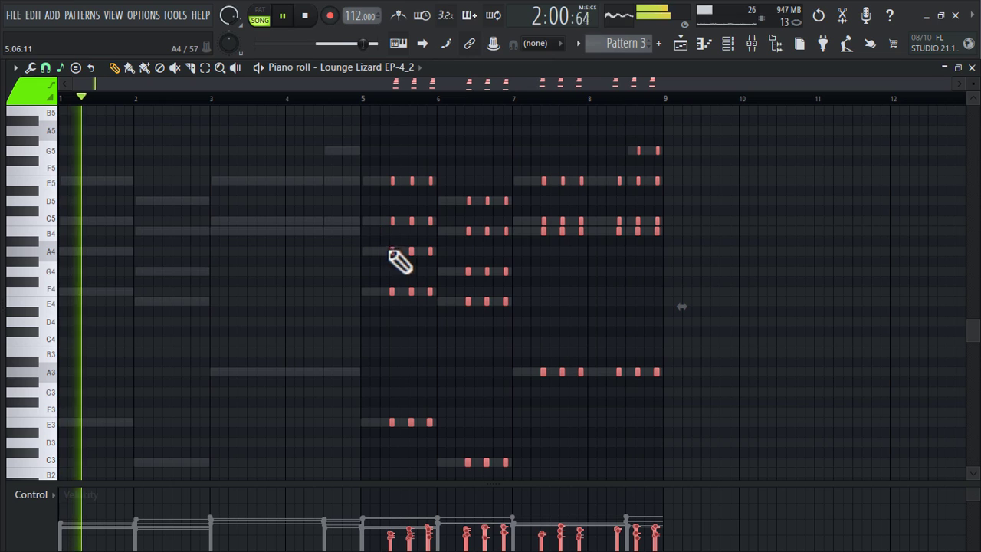
mouse_move(368, 250)
mouse_down()
mouse_move(238, 234)
mouse_move(88, 232)
mouse_up()
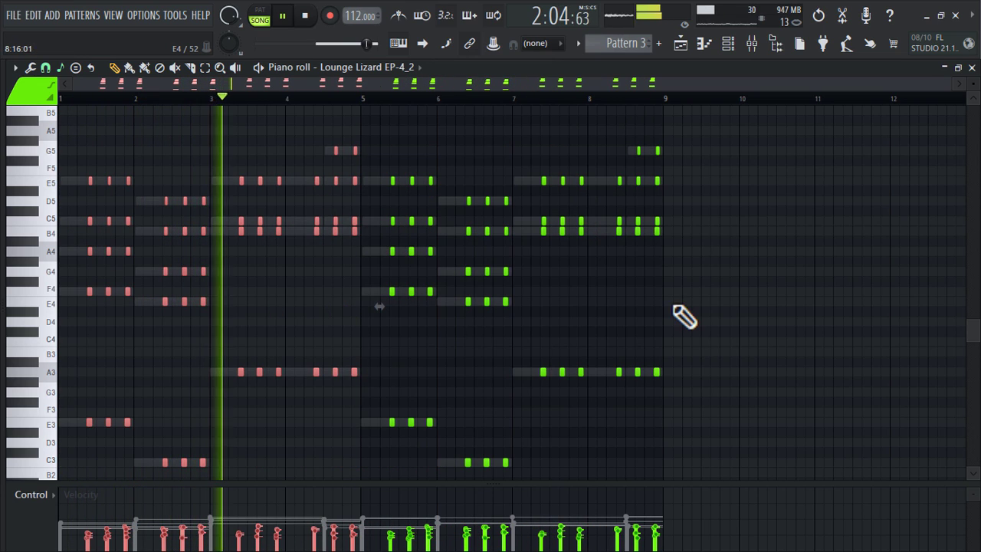
Step: Route the Lounge Lizard channel to mixer track 6 and raise its channel volume
click(729, 44)
click(222, 310)
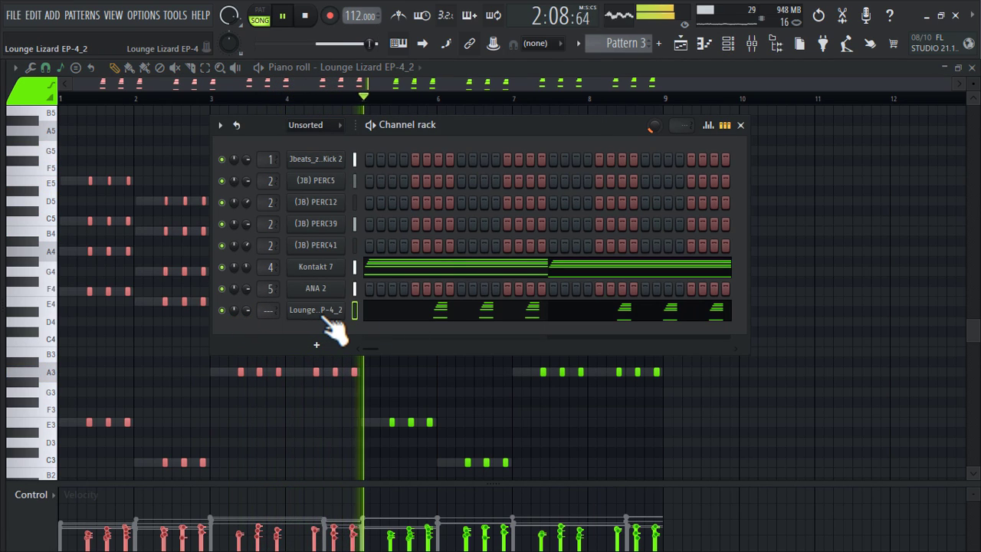
key(ctrl+l)
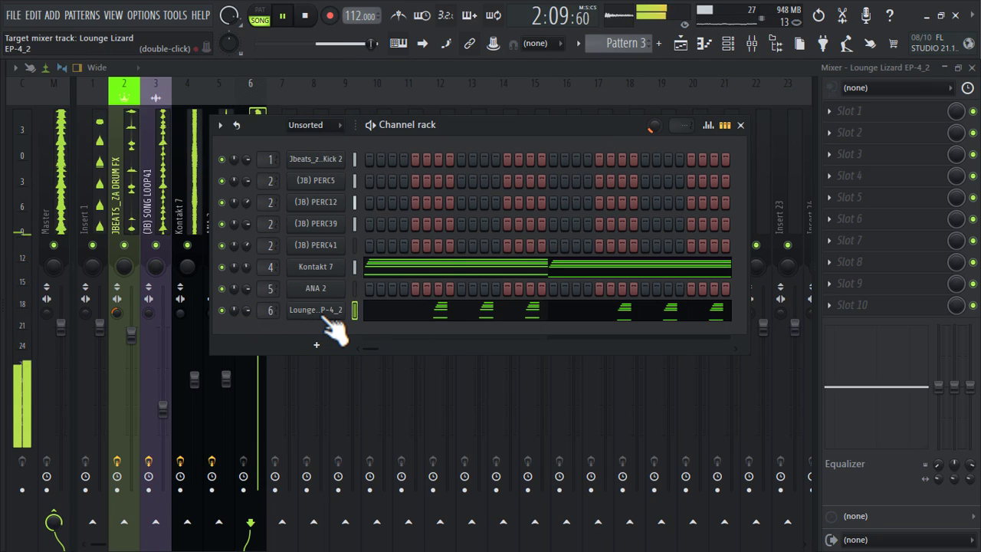
click(256, 102)
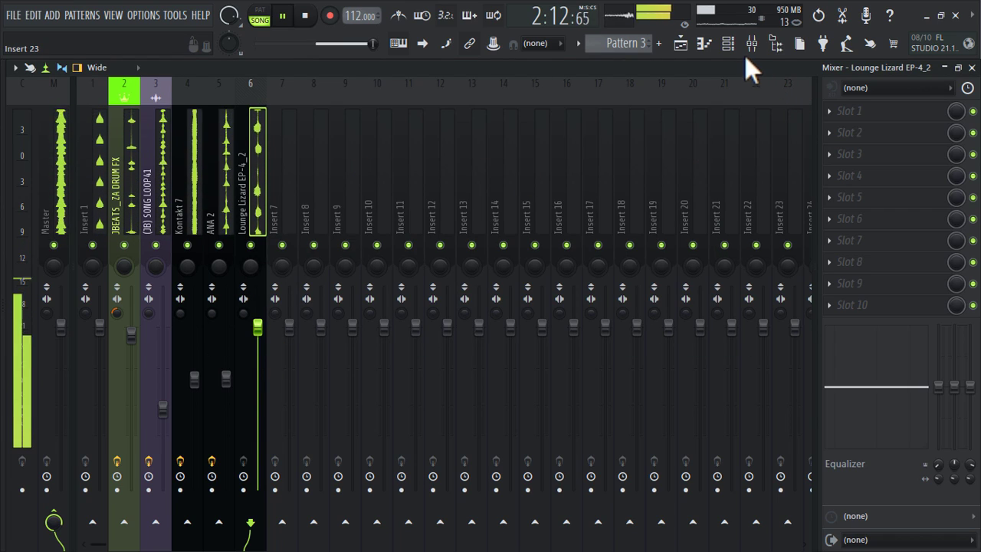
click(729, 42)
drag(246, 310, 246, 265)
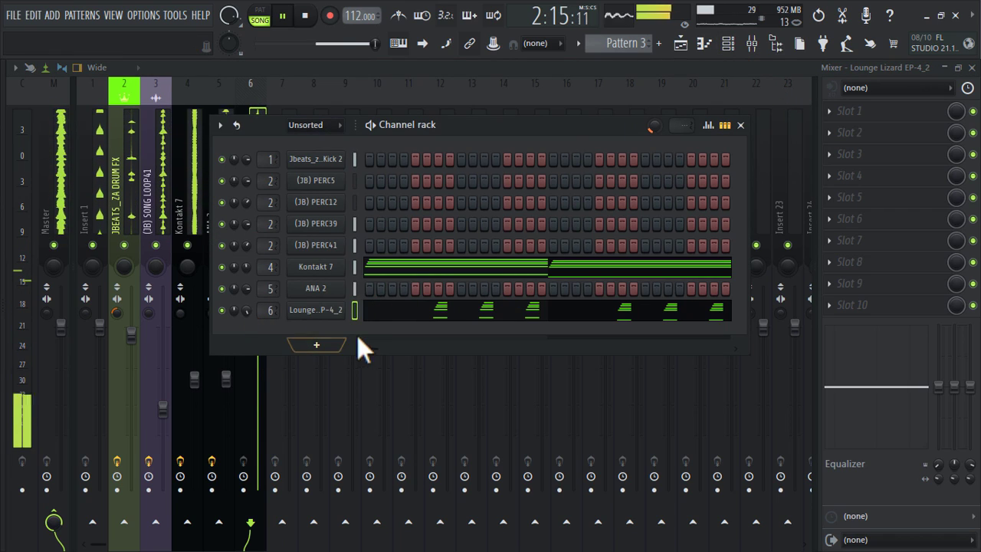
click(732, 43)
Step: Make the Pattern 3 clip at bar 49 unique as Pattern 4 and replace the clip at bar 57 with Pattern 4
click(682, 44)
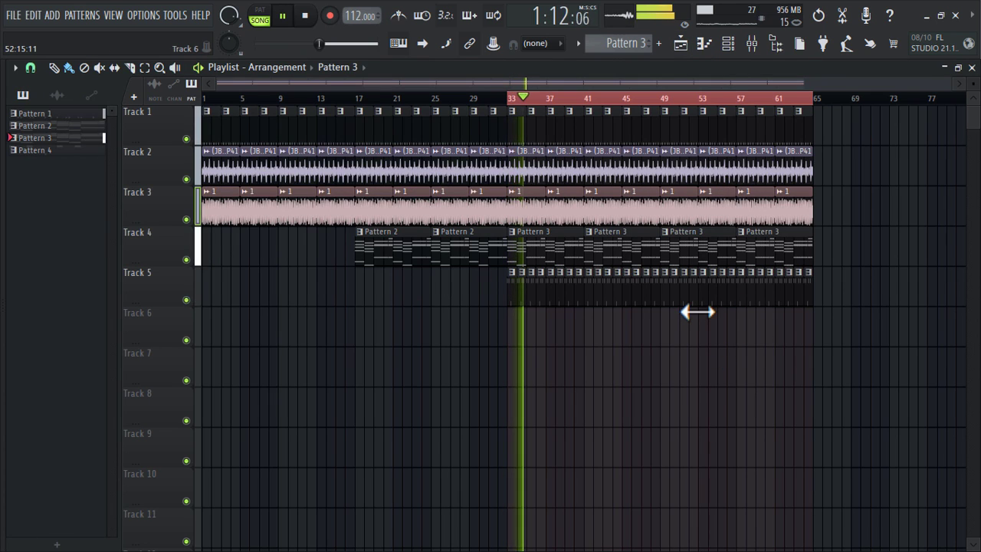
click(666, 232)
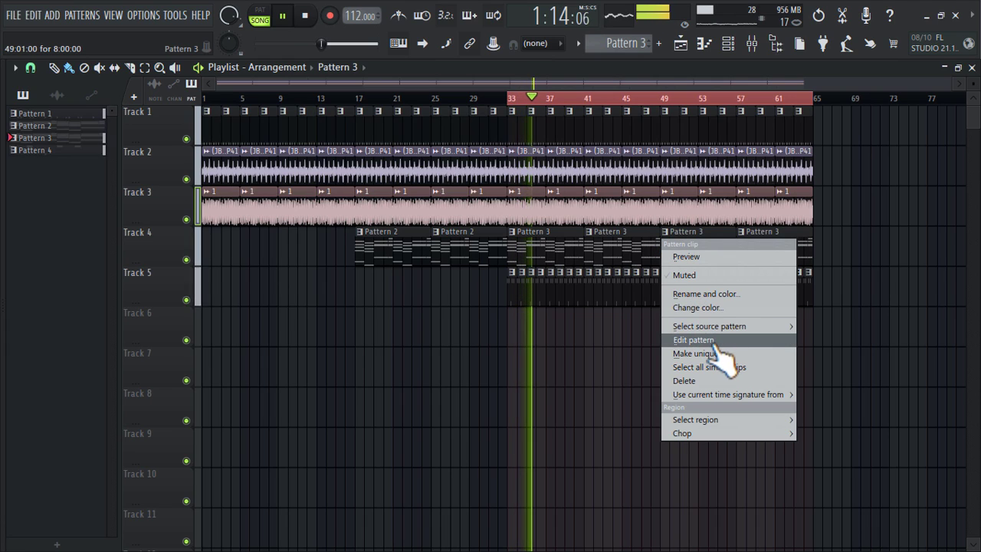
click(728, 309)
right_click(743, 253)
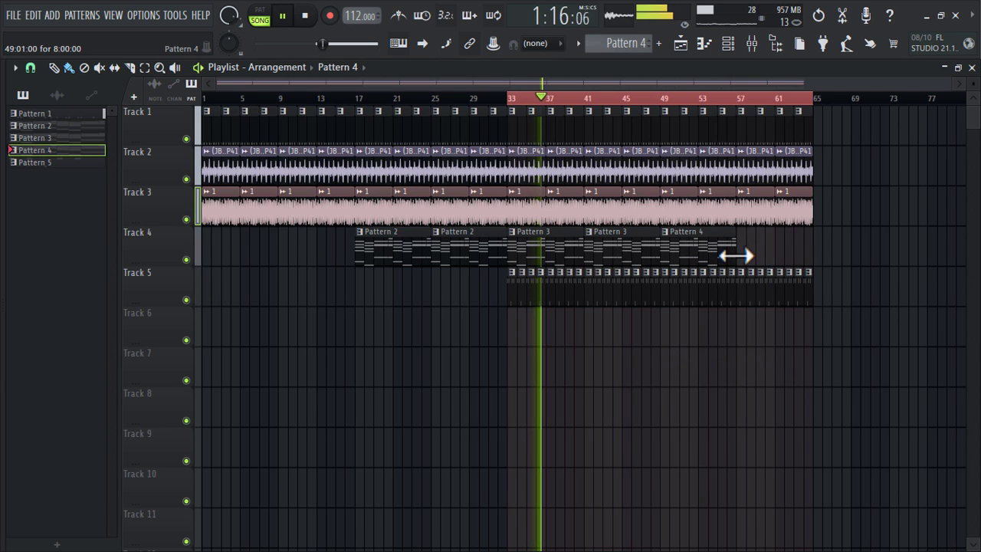
click(749, 254)
Step: Open Pattern 4 and add a Fruity DX10 channel with the eFlute preset
double_click(700, 248)
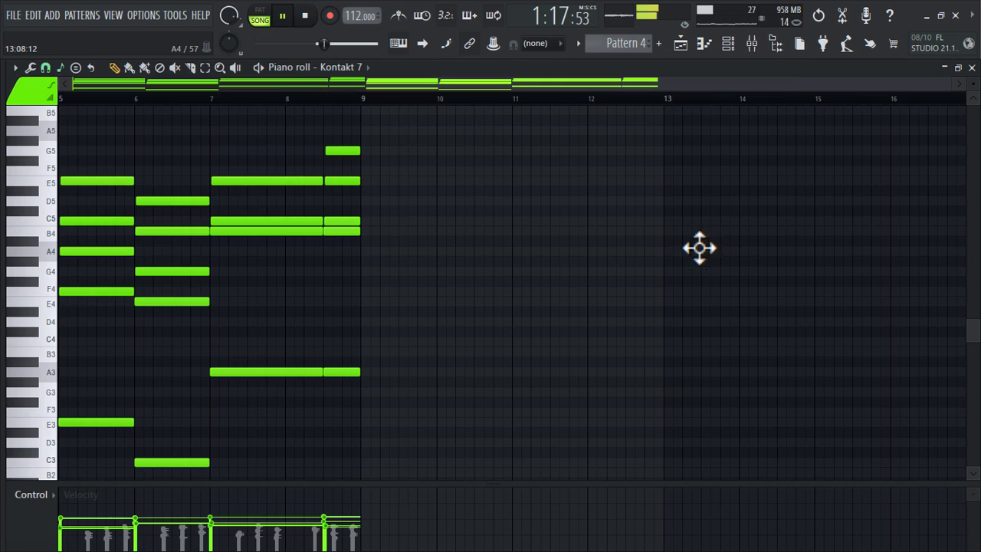
click(730, 47)
click(316, 344)
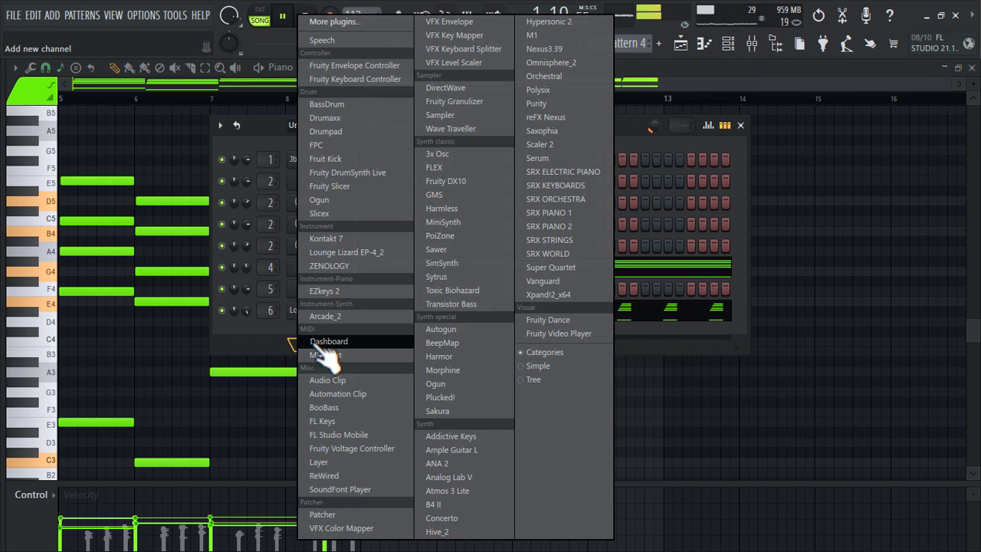
click(430, 191)
click(391, 190)
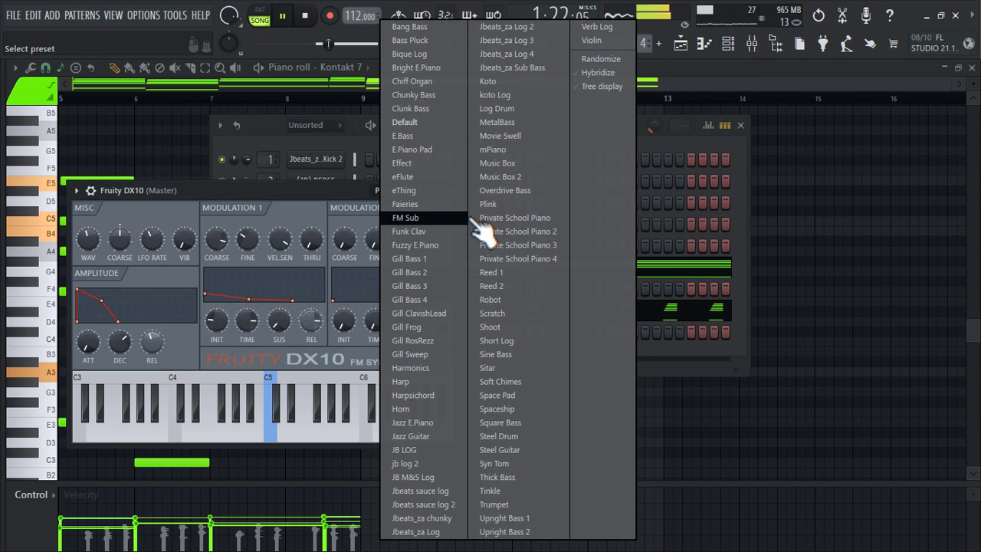
click(429, 177)
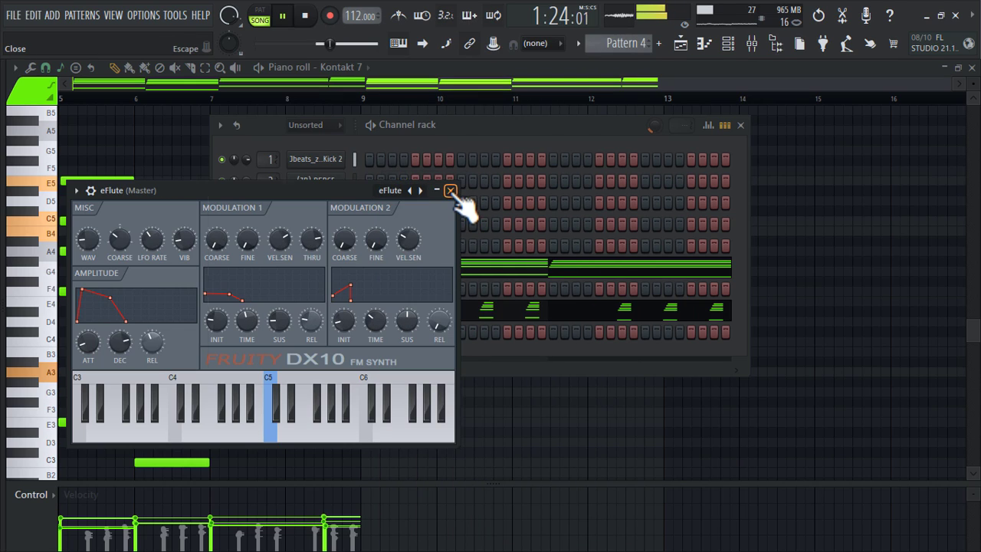
click(450, 191)
Step: Raise the velocities of Pattern 4's Lounge Lizard notes by increasing the level scaling multiplier
right_click(329, 311)
click(364, 332)
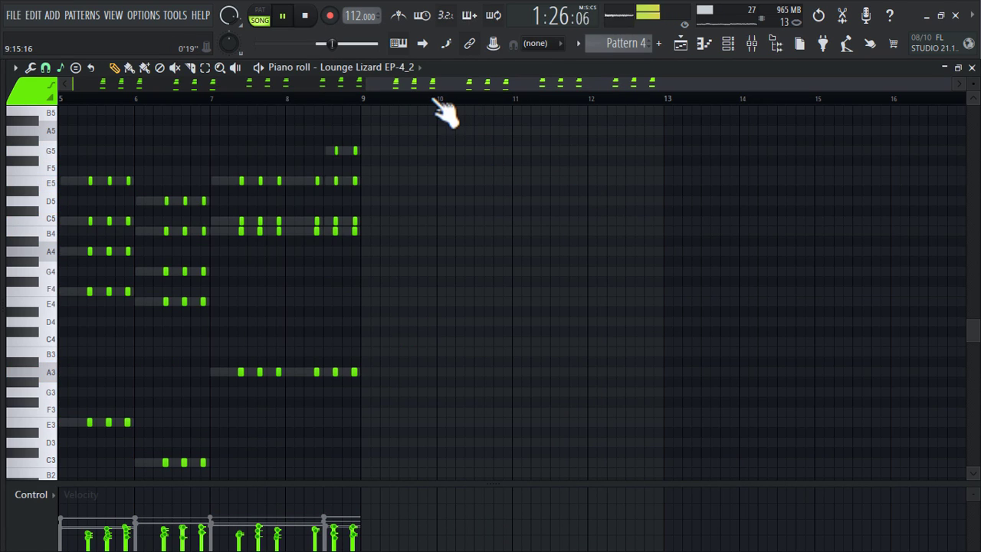
click(417, 70)
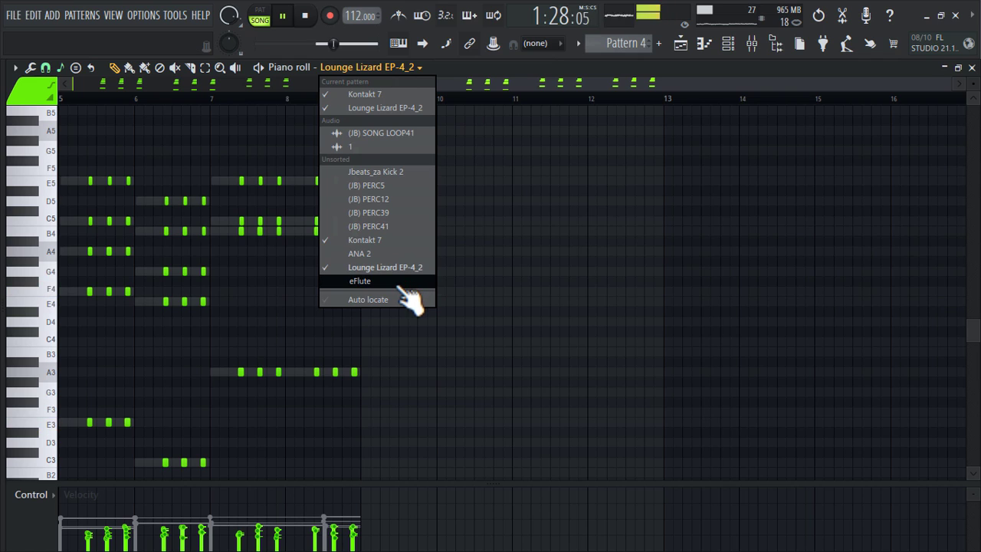
click(553, 317)
scroll(404, 273, left, 4)
scroll(404, 273, down, 3)
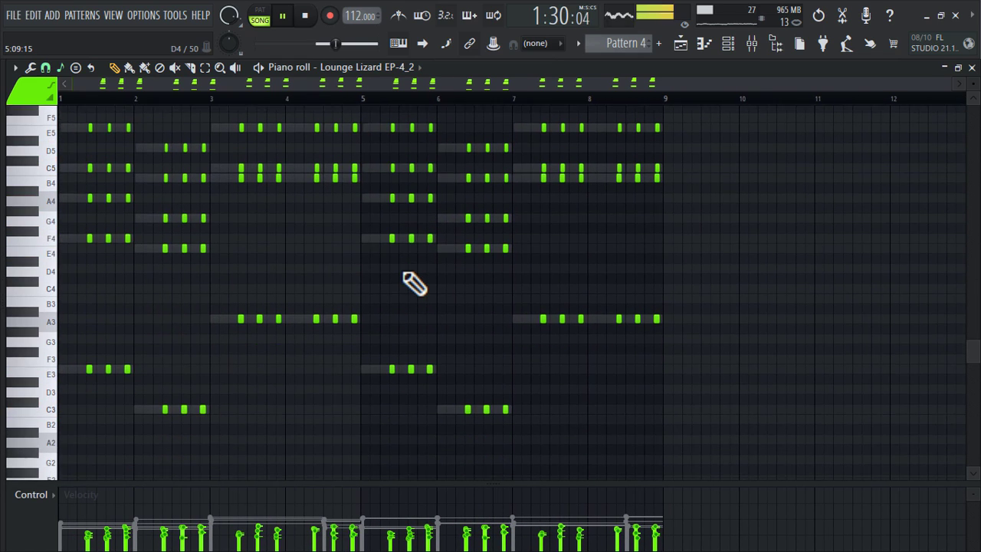
key(alt+x)
drag(490, 249, 490, 223)
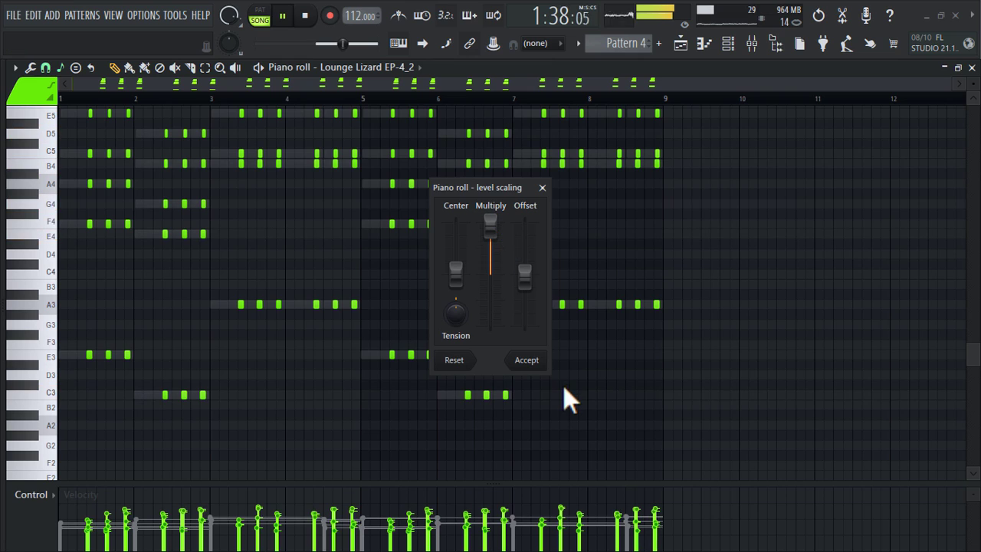
click(527, 359)
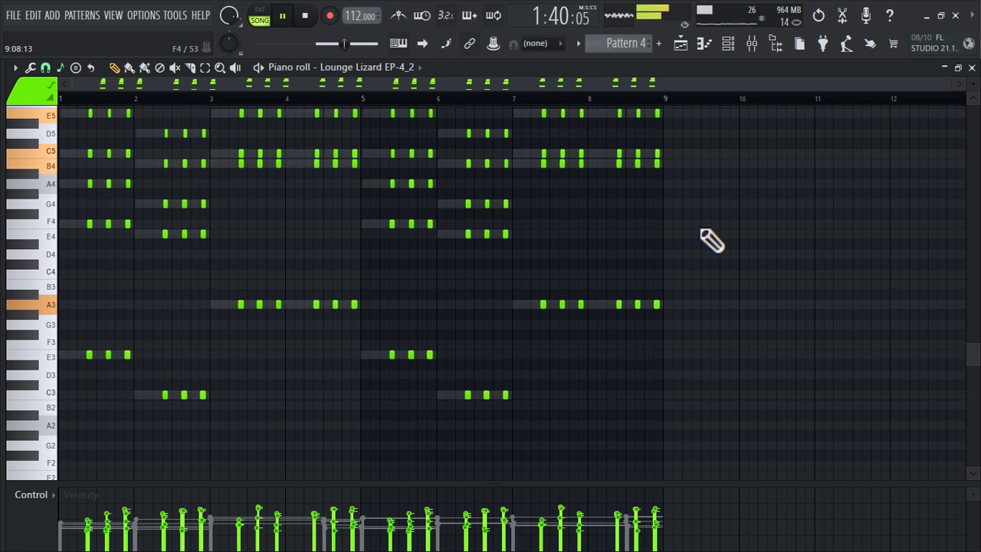
scroll(711, 241, up, 2)
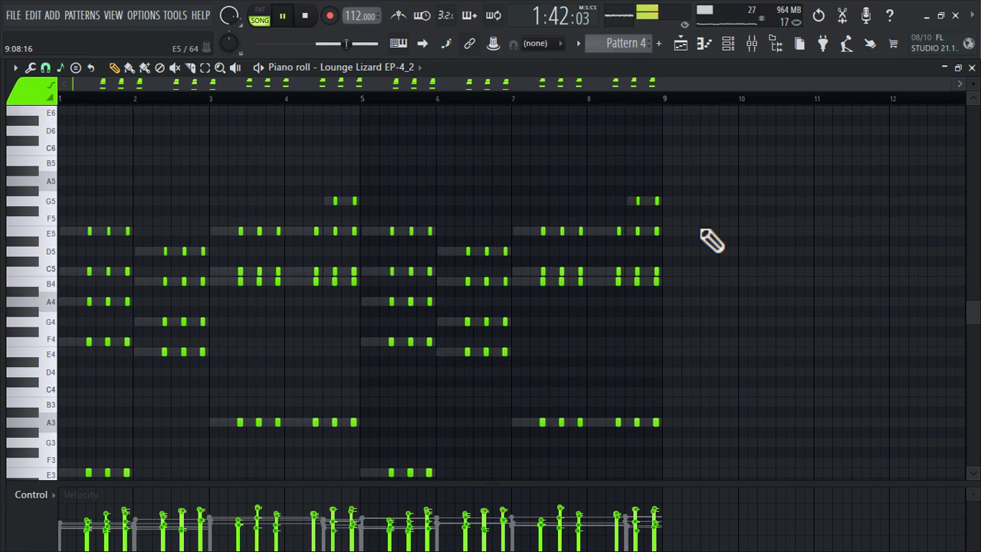
Step: Rescale the Lounge Lizard note velocities with the level scaling multiplier set more moderately
click(730, 51)
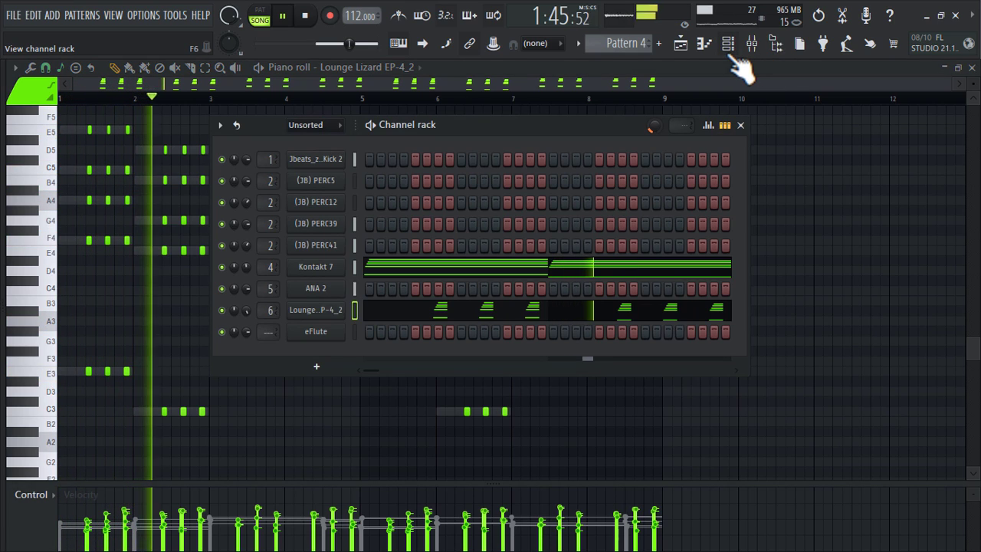
click(565, 313)
click(565, 313)
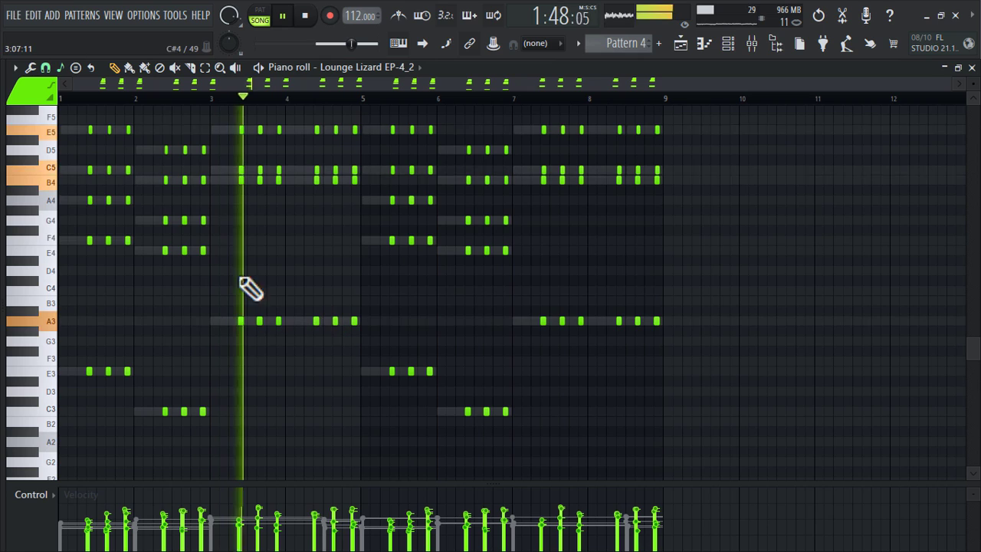
scroll(246, 267, down, 2)
key(alt+x)
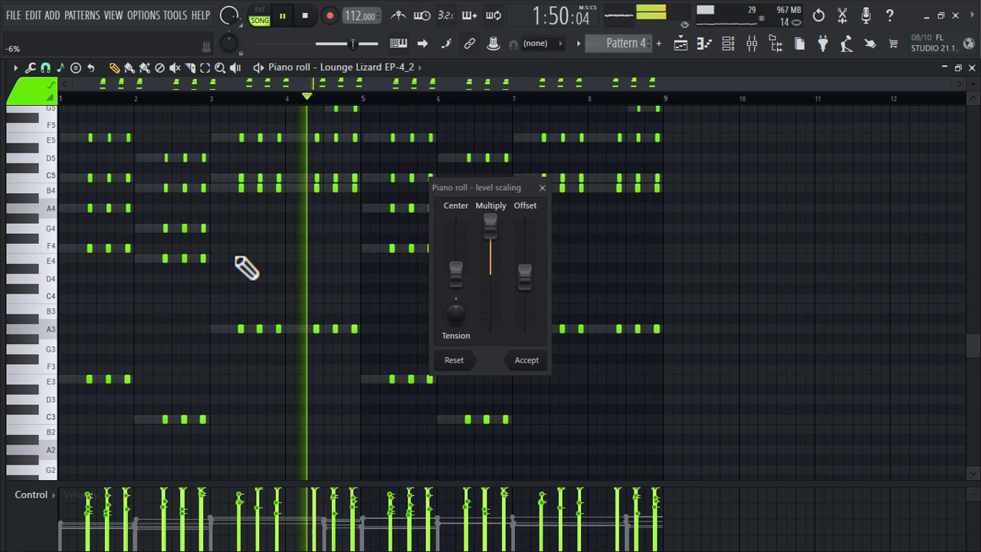
drag(493, 287, 494, 309)
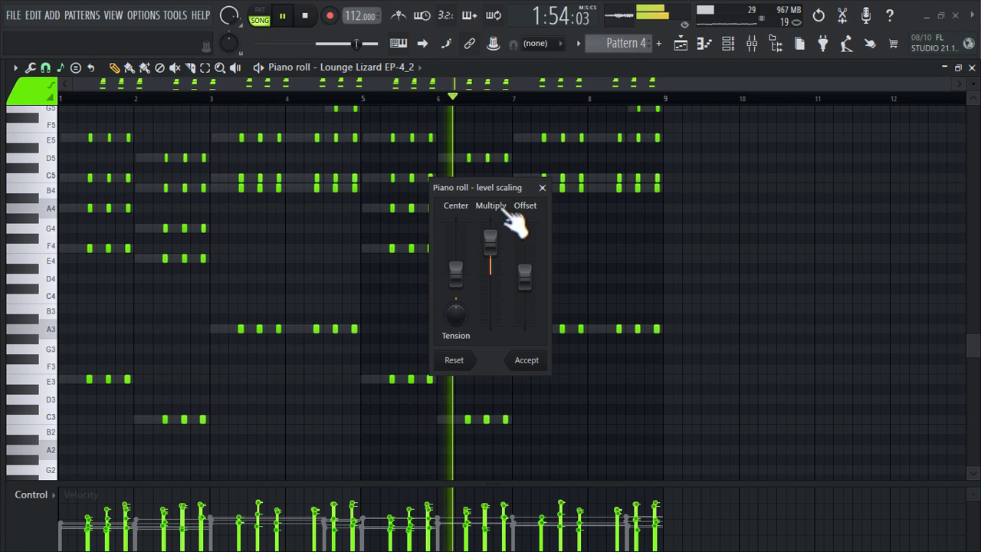
drag(492, 241, 492, 244)
click(527, 360)
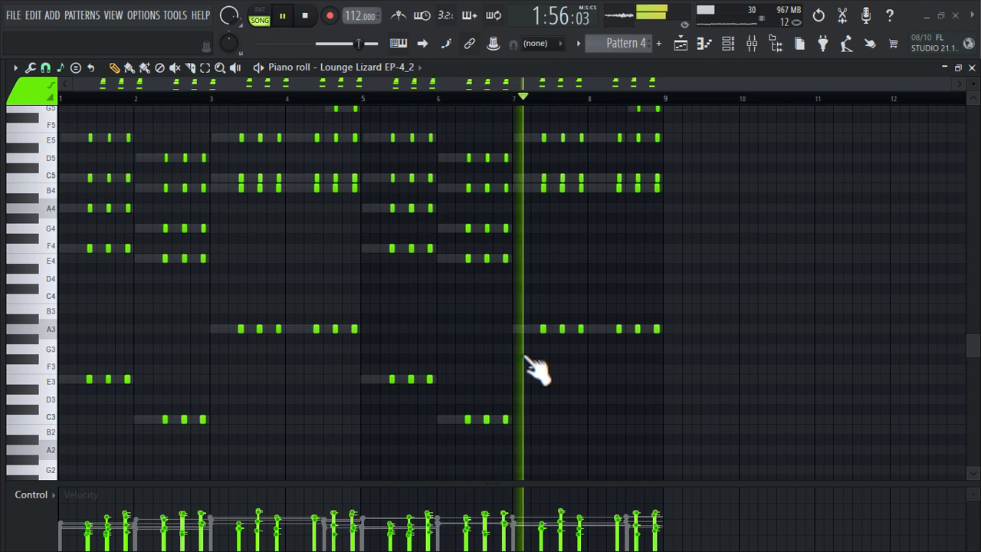
Step: Load Fruity Parametric EQ 2 in slot 2 of the Lounge Lizard mixer track, apply a preset and move its lowest band to a higher frequency
click(752, 43)
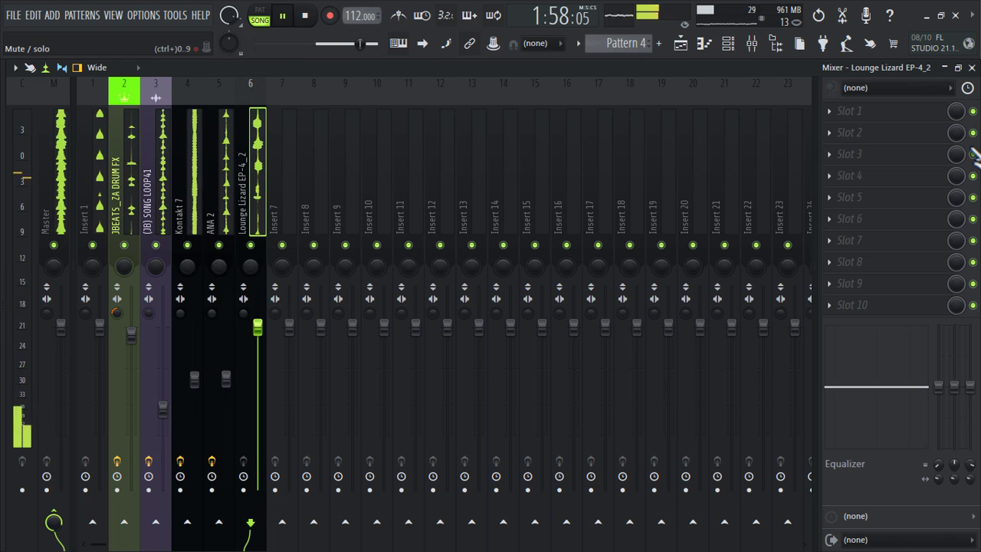
click(843, 133)
mouse_move(881, 153)
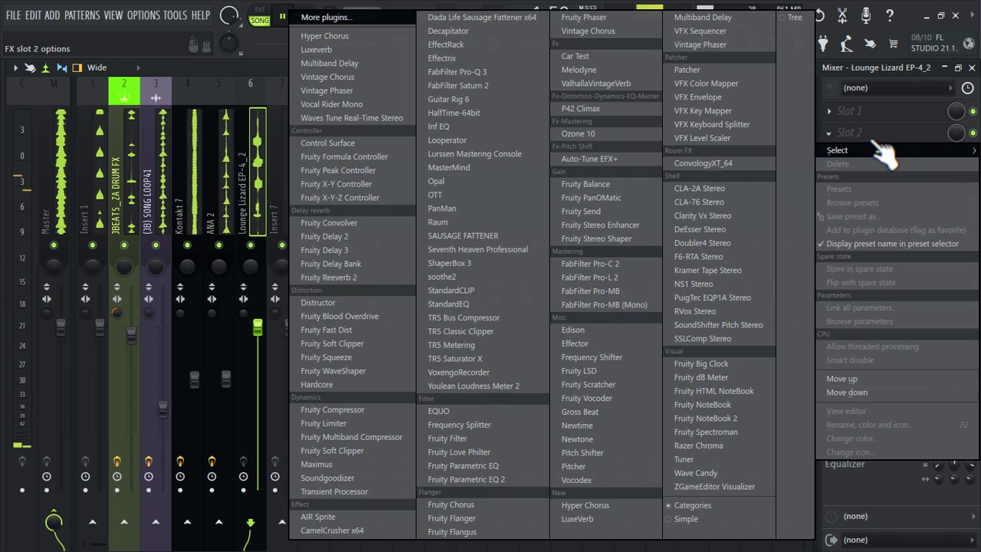
click(499, 481)
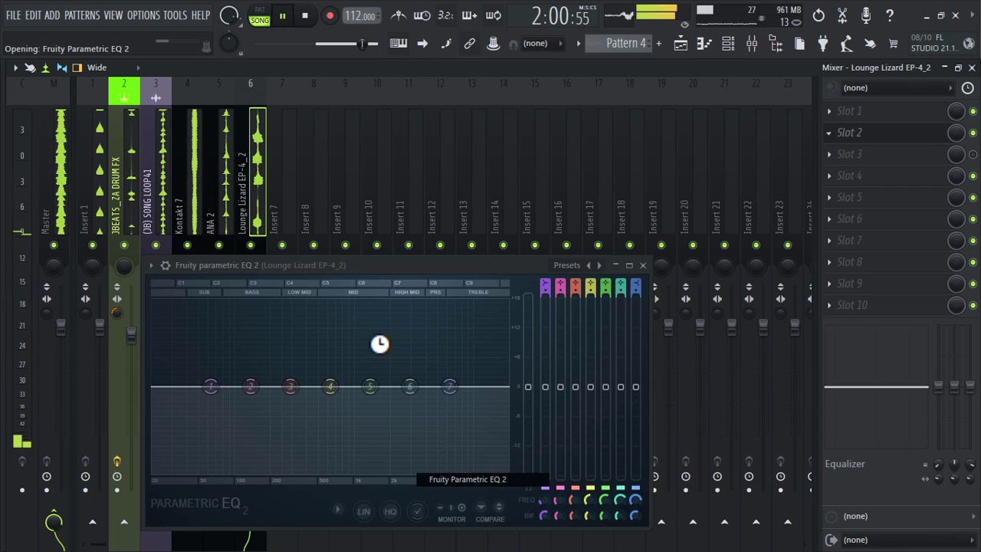
click(569, 268)
click(613, 345)
drag(191, 386, 244, 387)
key(Escape)
Step: Lower the Lounge Lizard track's fader, re-enable effect slot 3 and load Fruity Delay Bank in it
drag(259, 327, 259, 340)
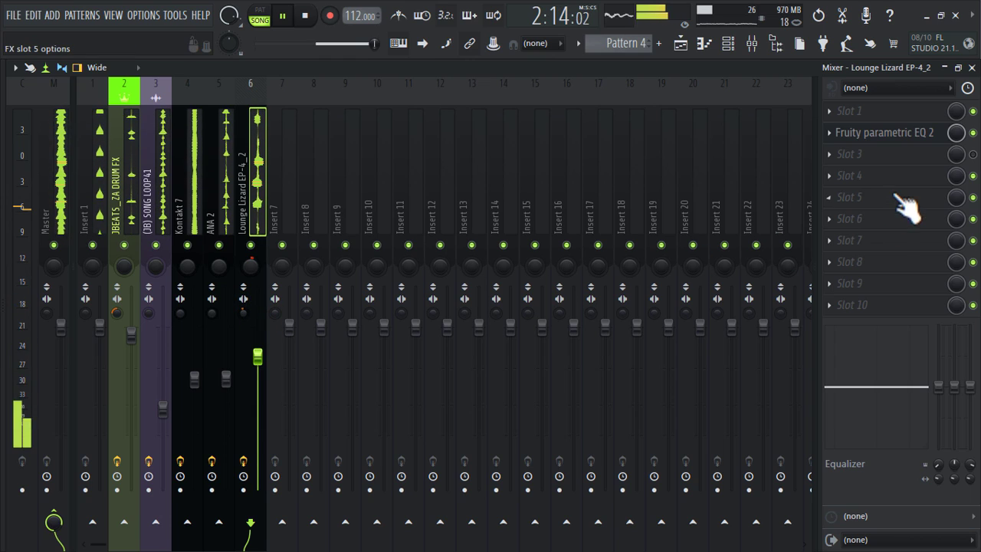
click(880, 157)
click(973, 156)
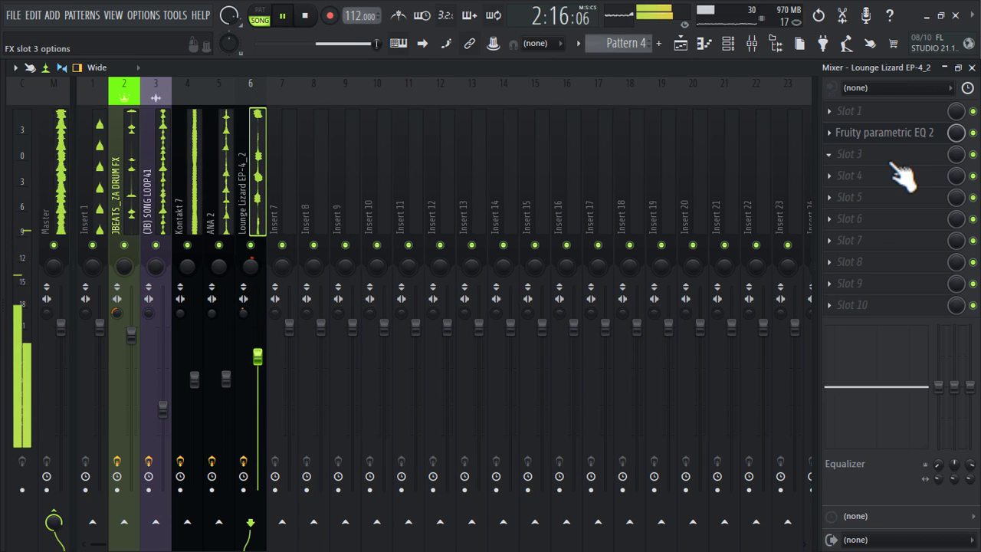
click(894, 163)
click(393, 263)
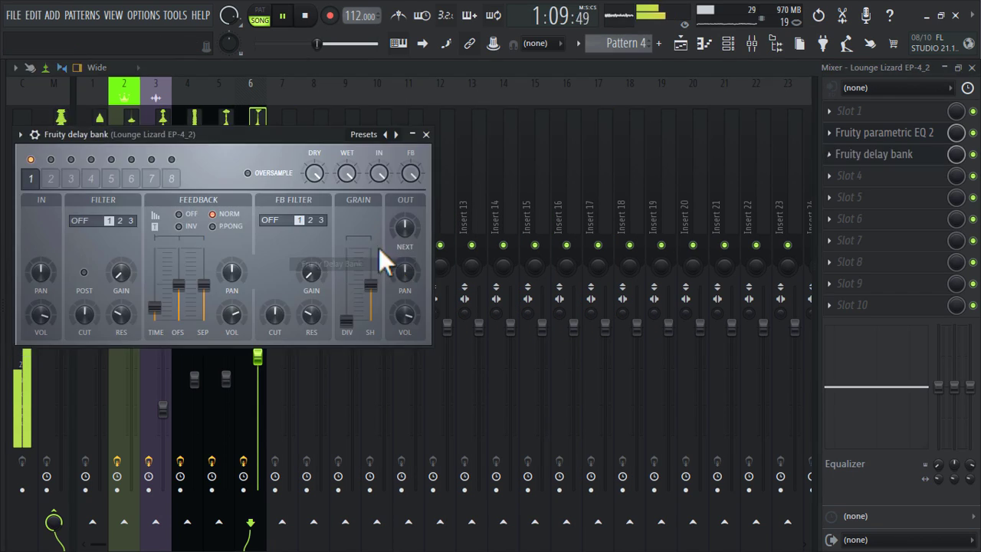
click(426, 135)
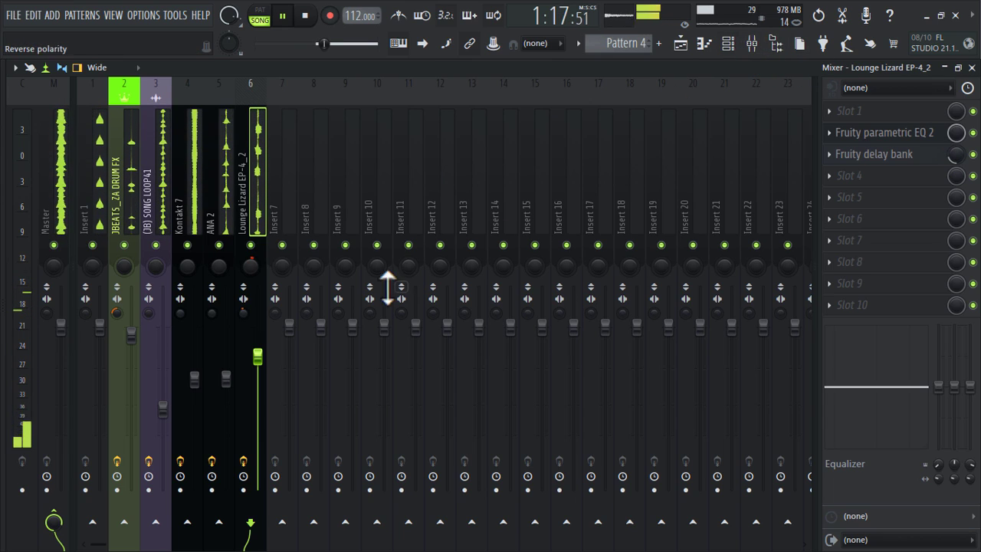
Step: In Pattern 4's eFlute piano roll, draw roughly one-bar notes: E3 in bar 1, C3 in bar 2 and A3 in bars 3 and 4
click(684, 43)
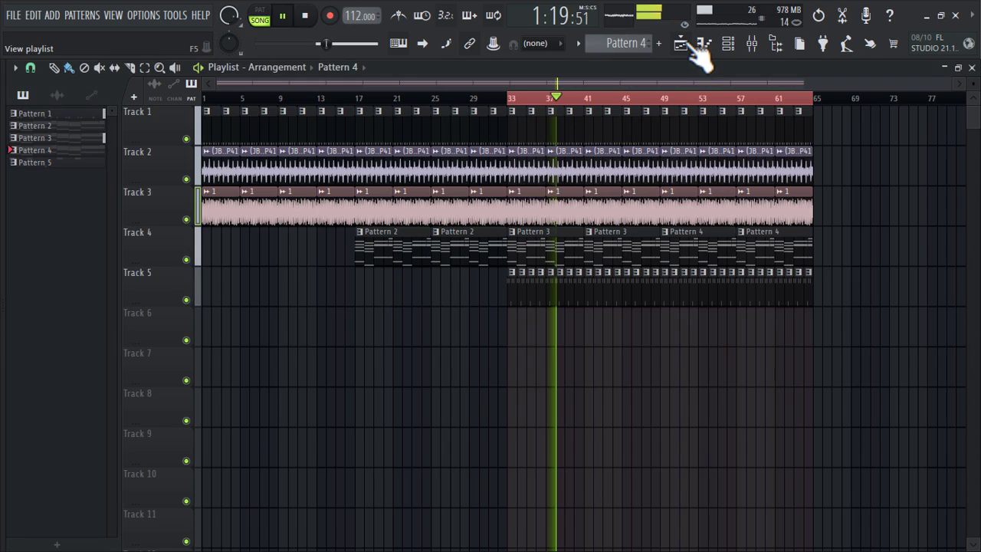
double_click(712, 249)
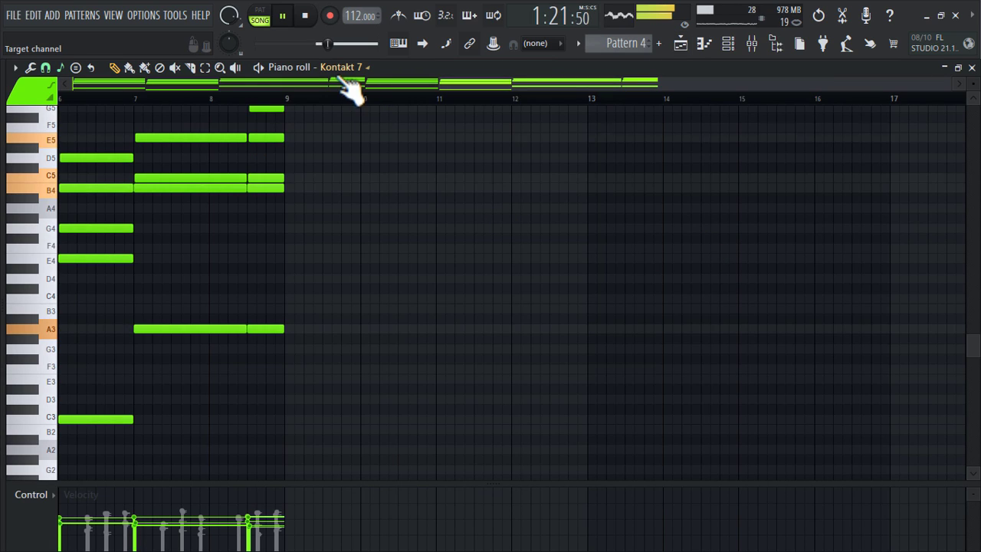
click(345, 69)
click(395, 282)
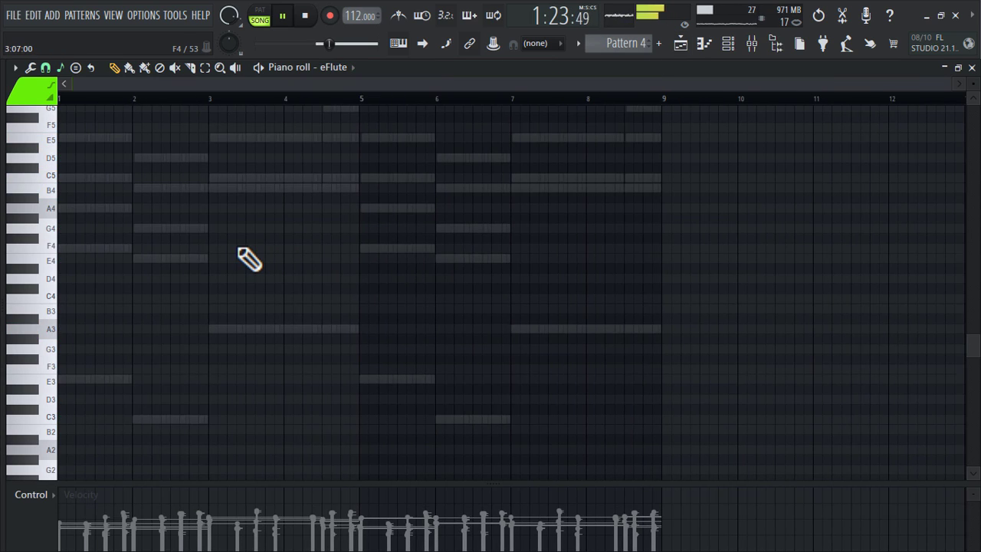
scroll(249, 259, down, 3)
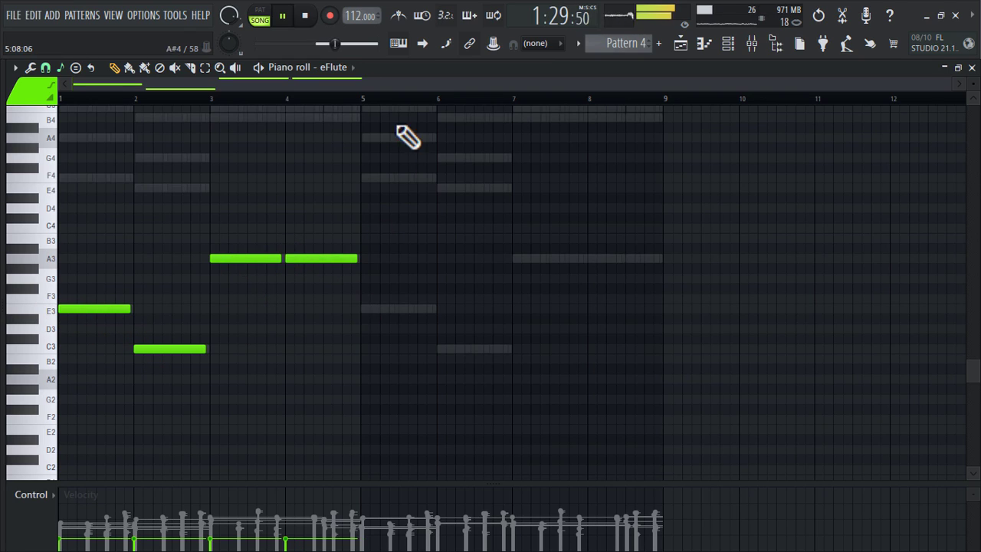
Step: Duplicate the eFlute notes of bars 1 to 4 into bars 5 to 8 and clear the note selection
drag(364, 101, 11, 148)
key(ctrl+b)
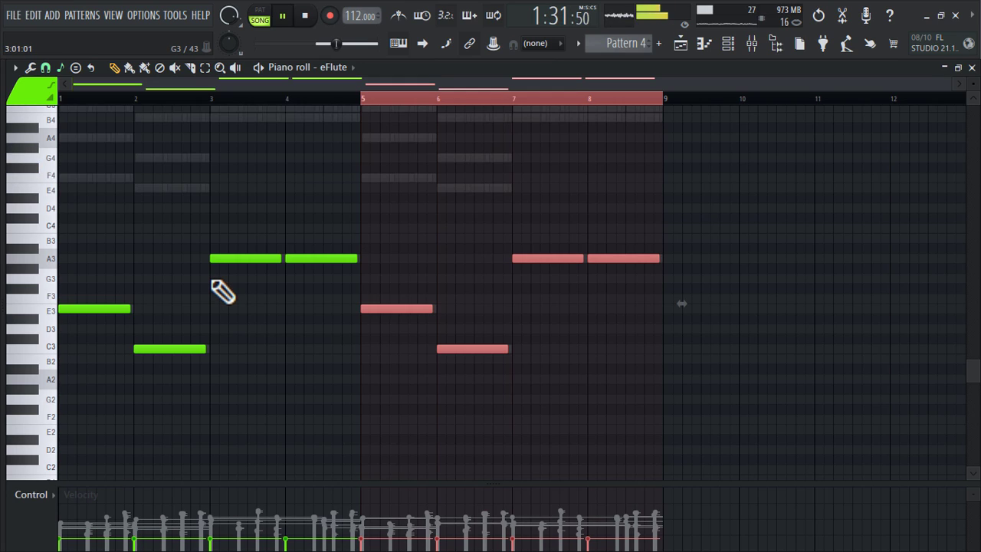
key(ctrl+d)
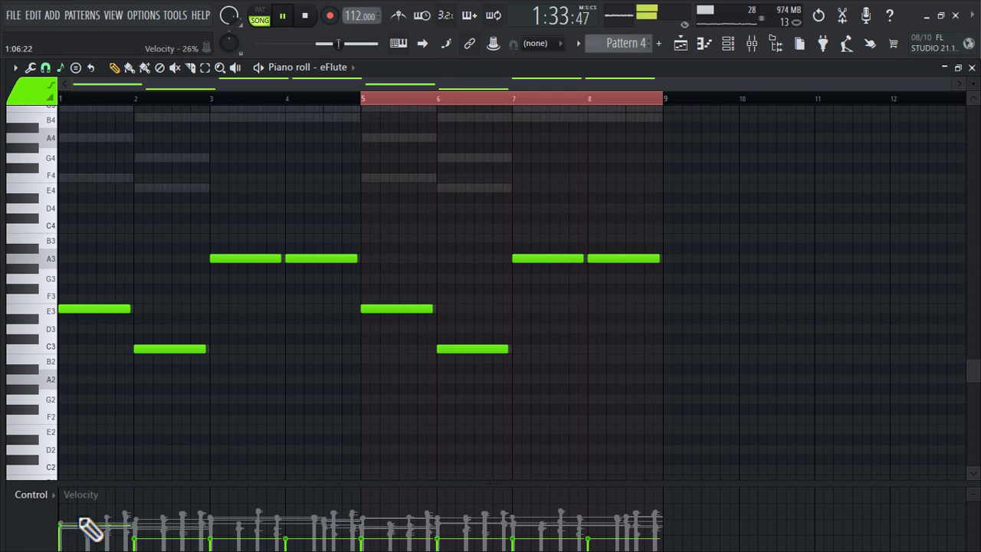
Step: Raise the velocities of all eFlute notes across bars 1 to 8 to the maximum
drag(88, 534, 514, 283)
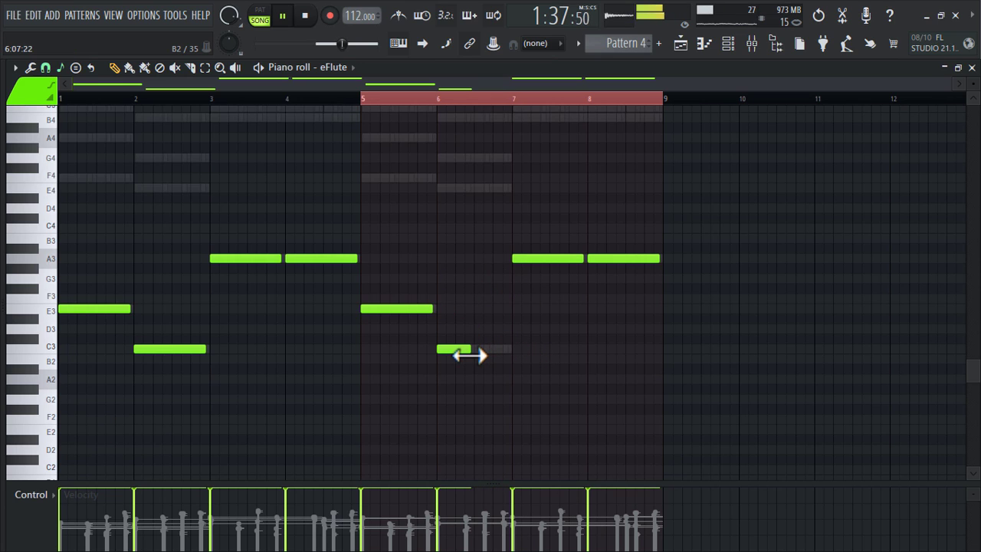
Step: In bar 6 of the eFlute part, shorten the C3 note to about half a bar and add short E4, G4 and G4 notes after it
scroll(470, 354, up, 2)
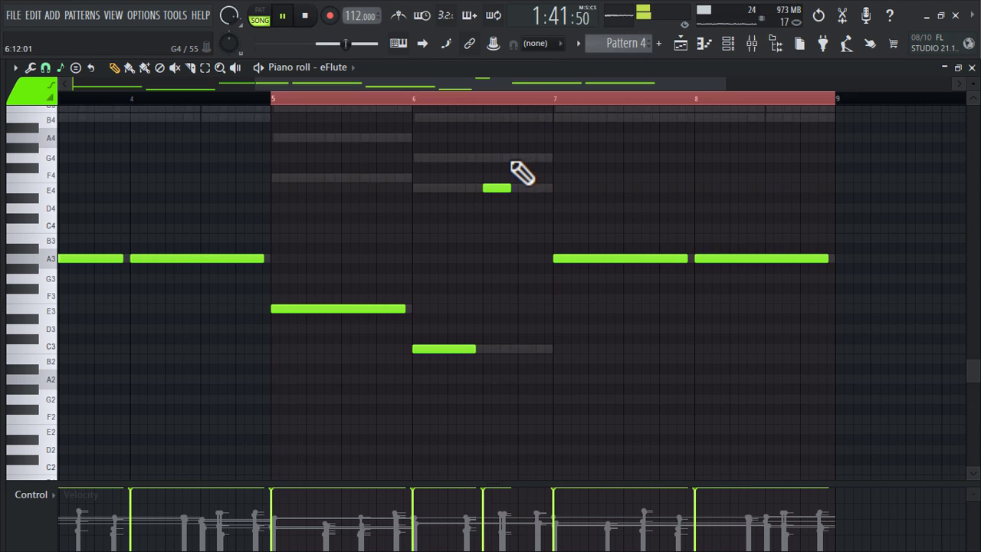
scroll(558, 172, up, 2)
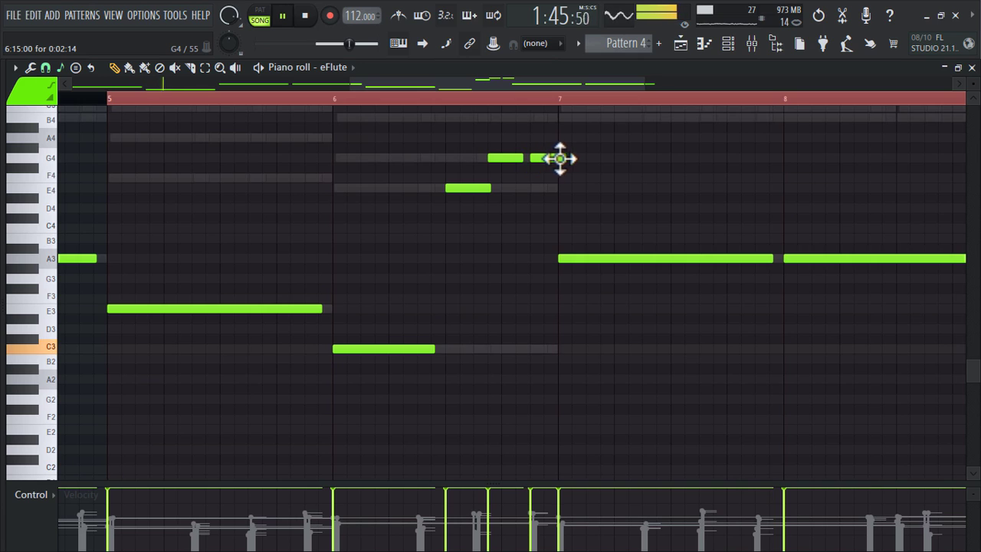
scroll(557, 201, down, 3)
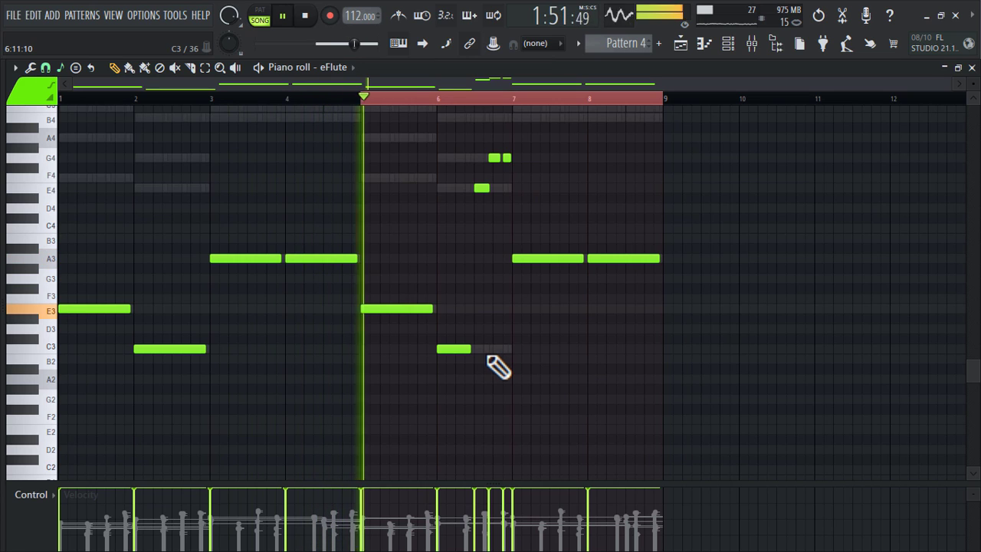
scroll(498, 367, up, 4)
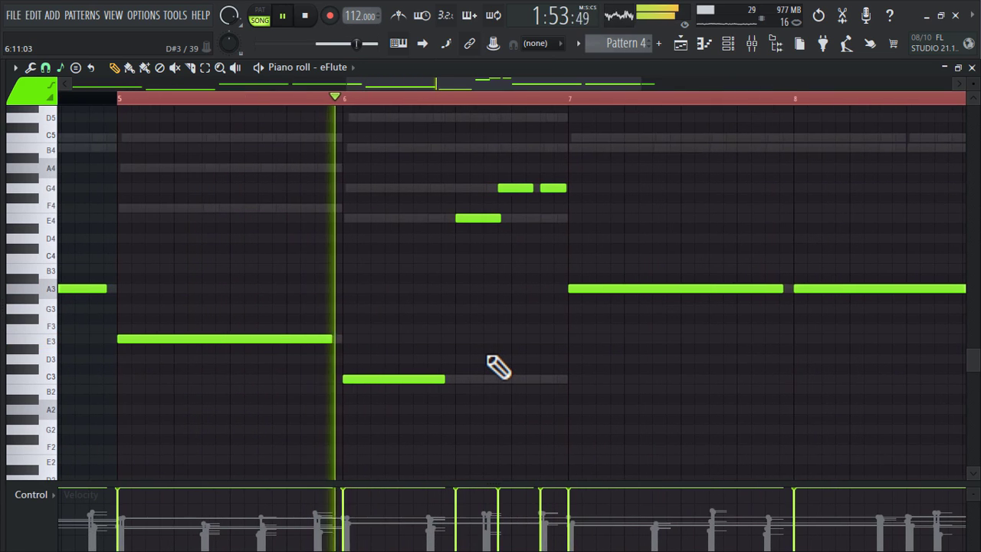
scroll(499, 368, down, 3)
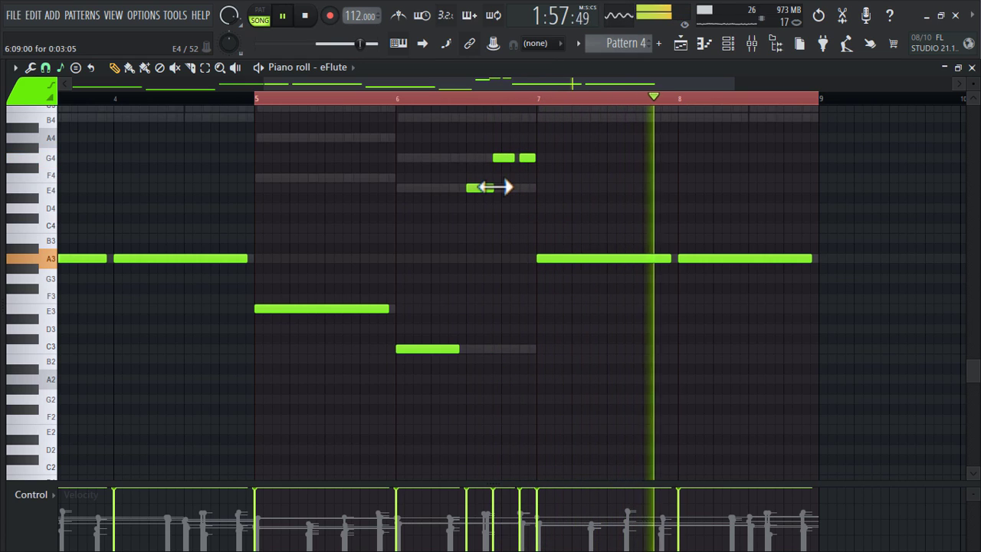
scroll(508, 268, down, 4)
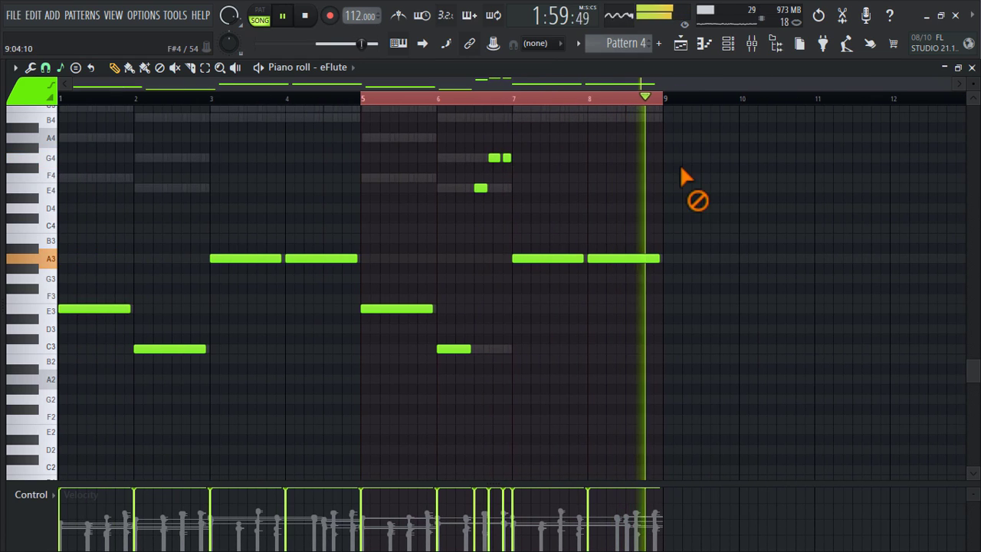
Step: Route the eFlute channel to mixer track 7 and lower that track's fader
click(753, 46)
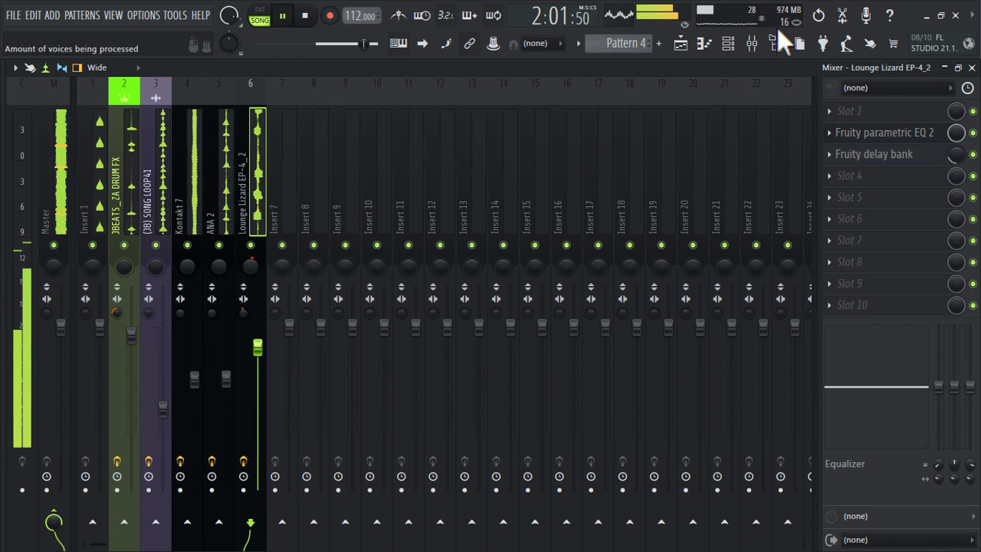
click(748, 44)
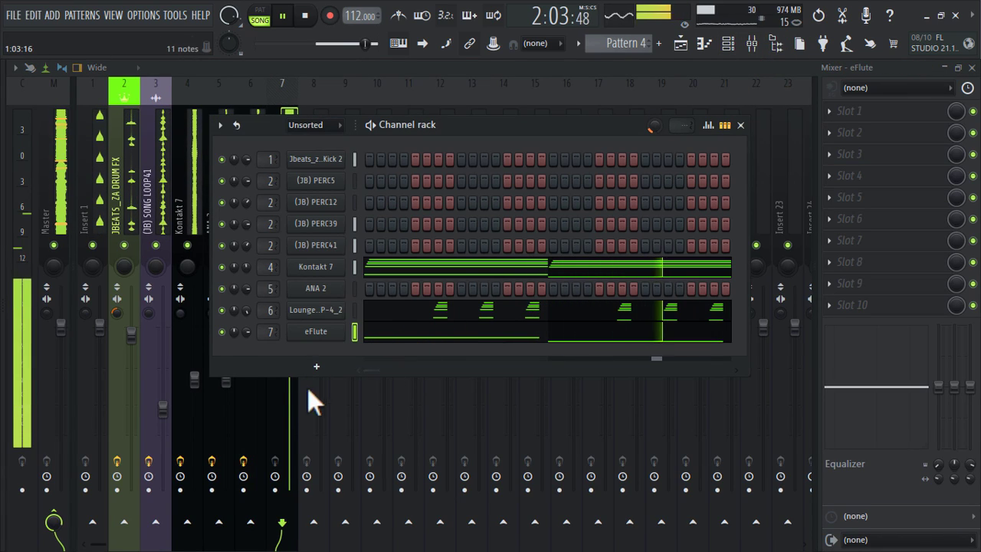
click(286, 393)
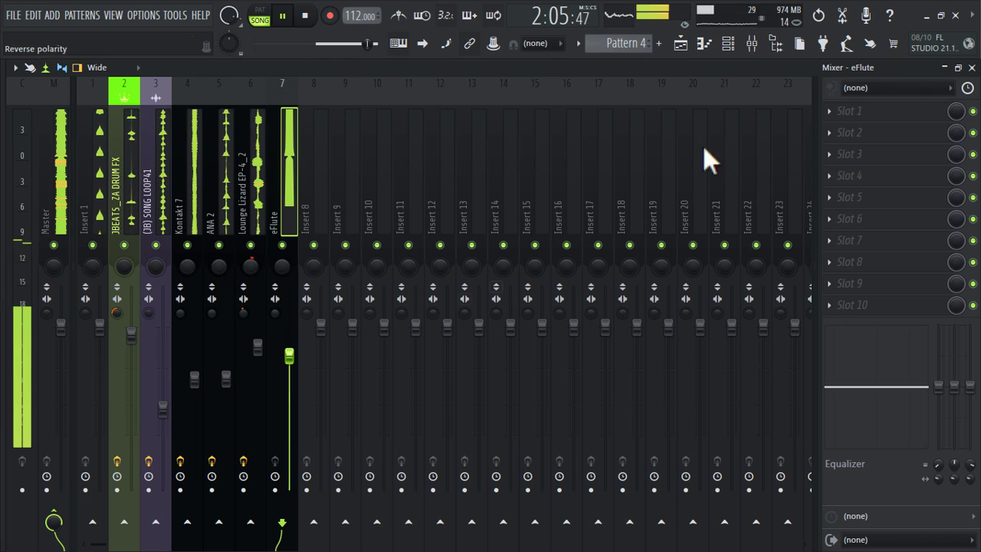
Step: Add a Fruity DX10 channel, load its Private School Piano 4 preset and close the plugin window
click(736, 49)
click(335, 368)
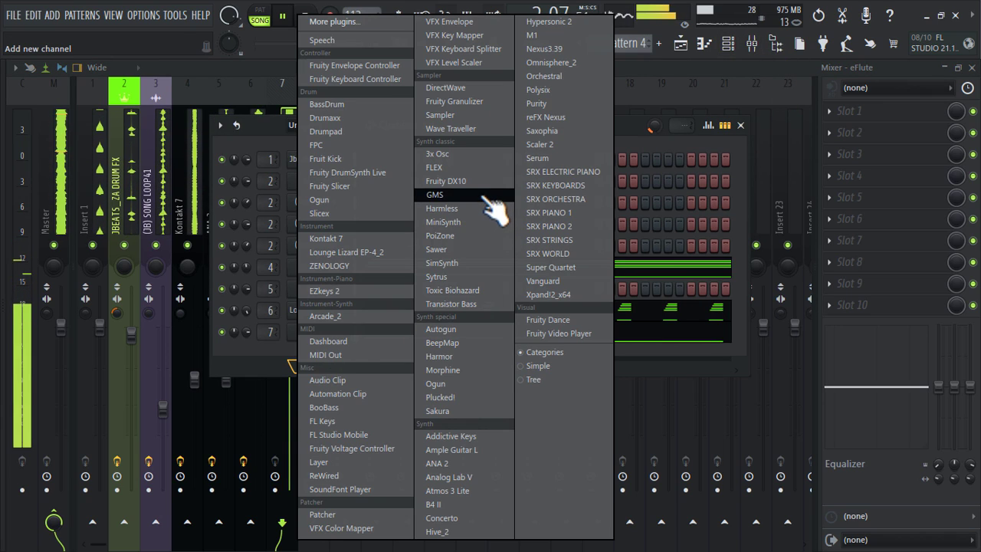
click(486, 187)
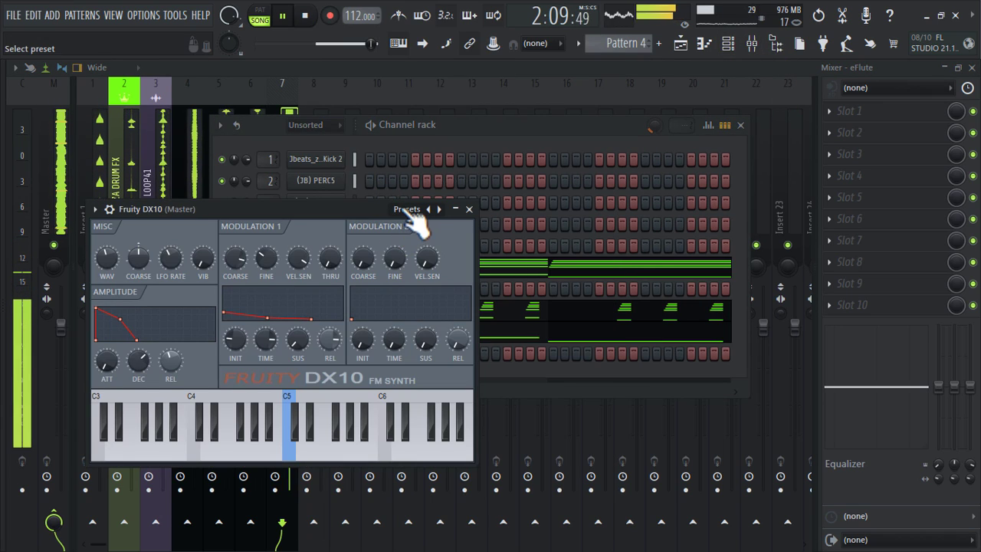
click(443, 210)
click(571, 260)
click(470, 209)
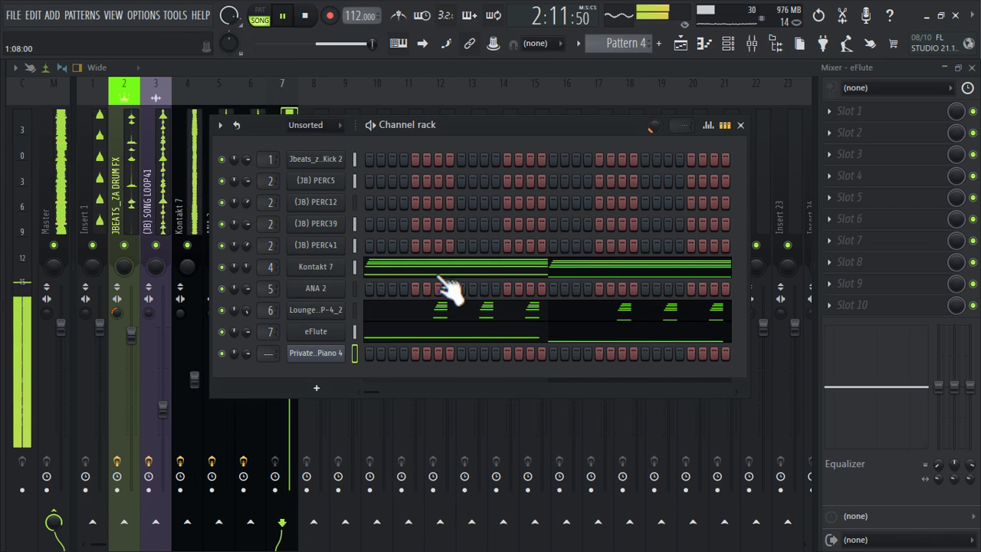
Step: In the Private School Piano 4 piano roll, draw five short, evenly spaced E3 notes across bar 1
right_click(318, 361)
click(382, 347)
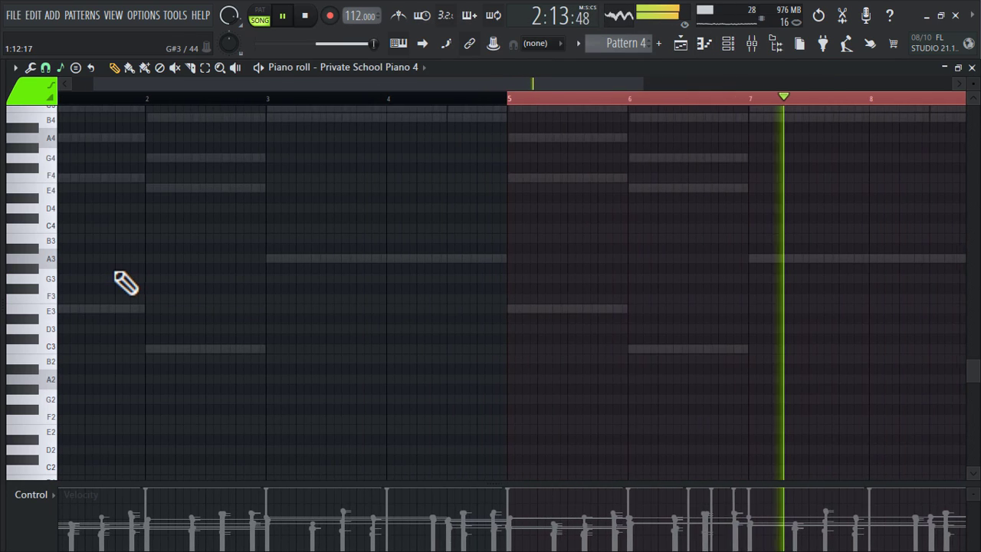
scroll(114, 274, left, 2)
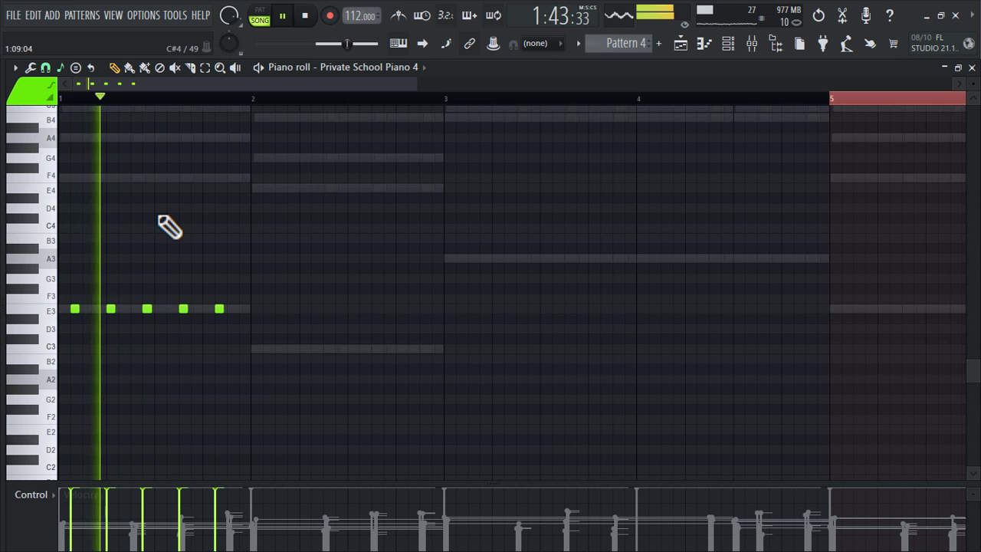
click(268, 349)
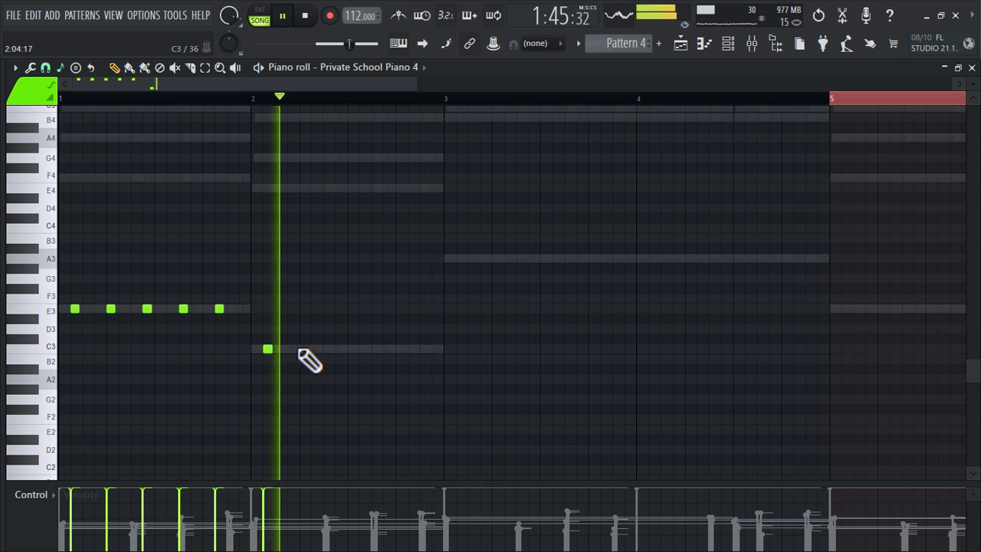
click(304, 349)
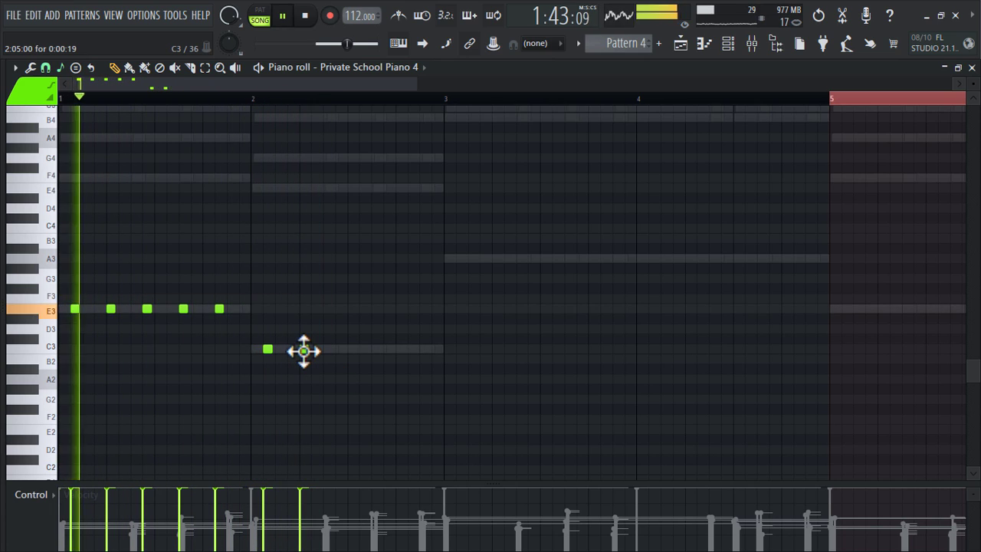
right_click(304, 351)
right_click(267, 350)
Step: Lower the eFlute's bar 2 note from C3 to B2, and move all of Lounge Lizard's C3 notes down to B2
click(421, 67)
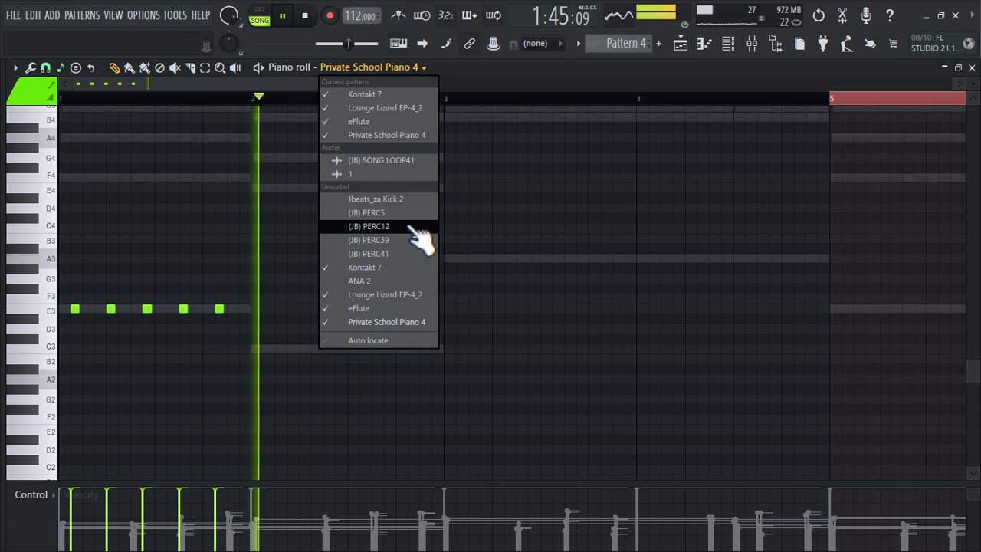
click(389, 308)
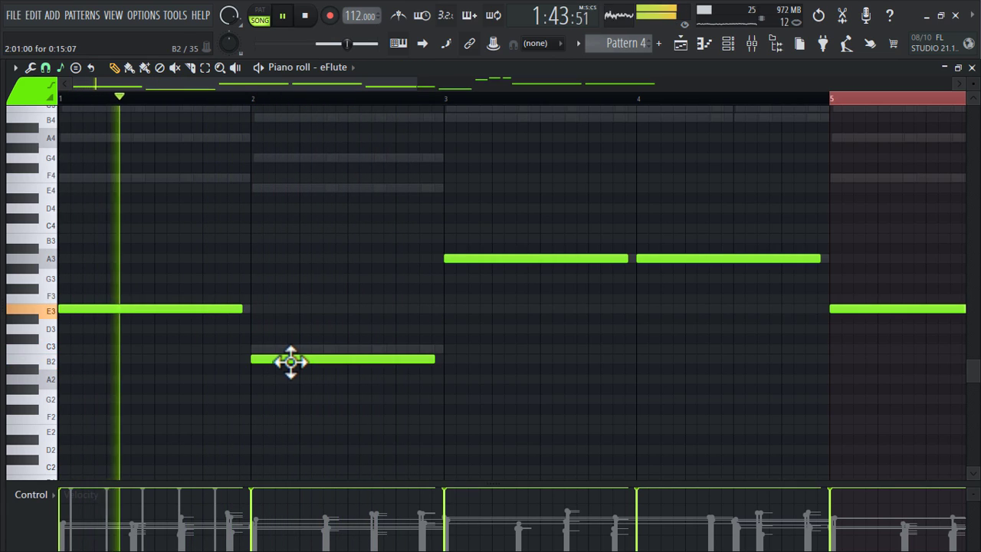
click(352, 69)
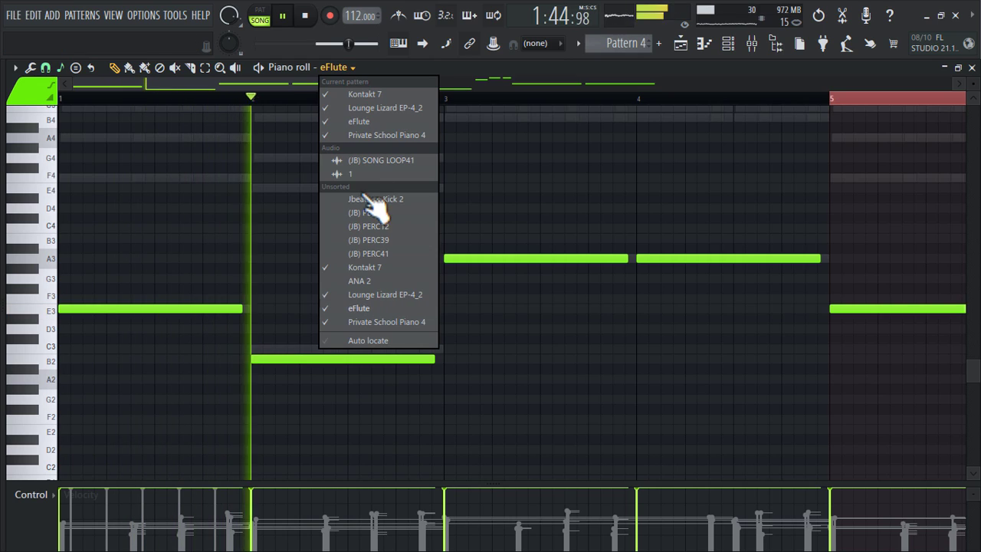
click(387, 295)
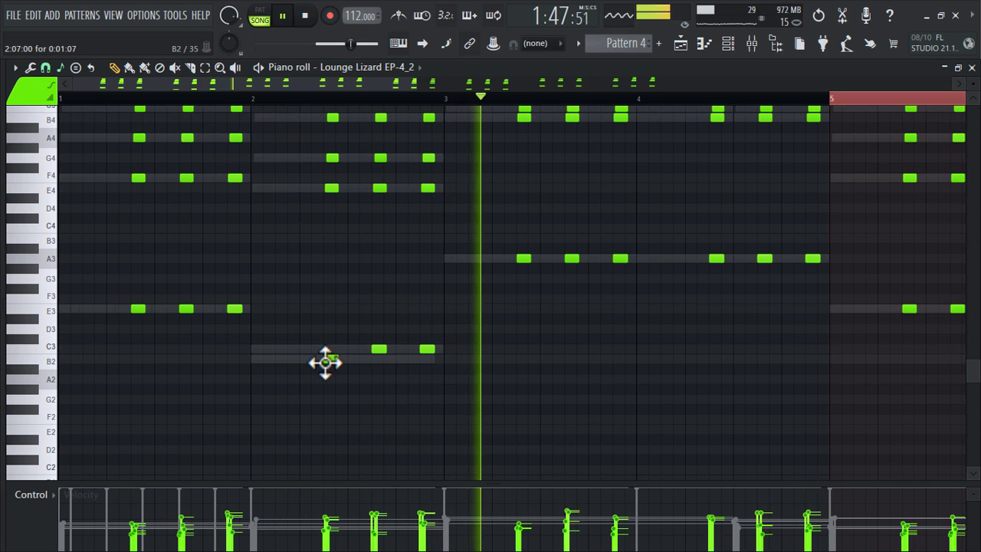
drag(334, 358, 332, 346)
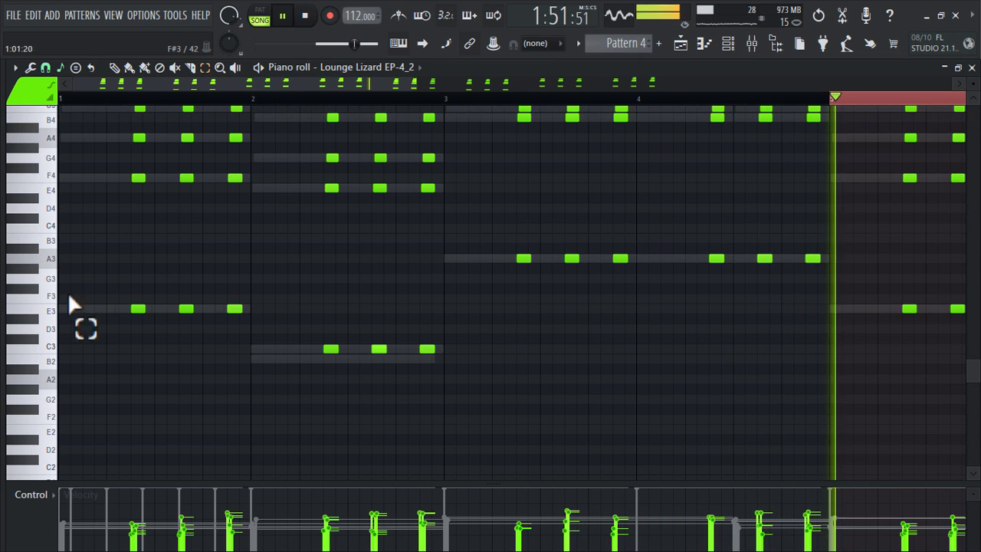
click(41, 348)
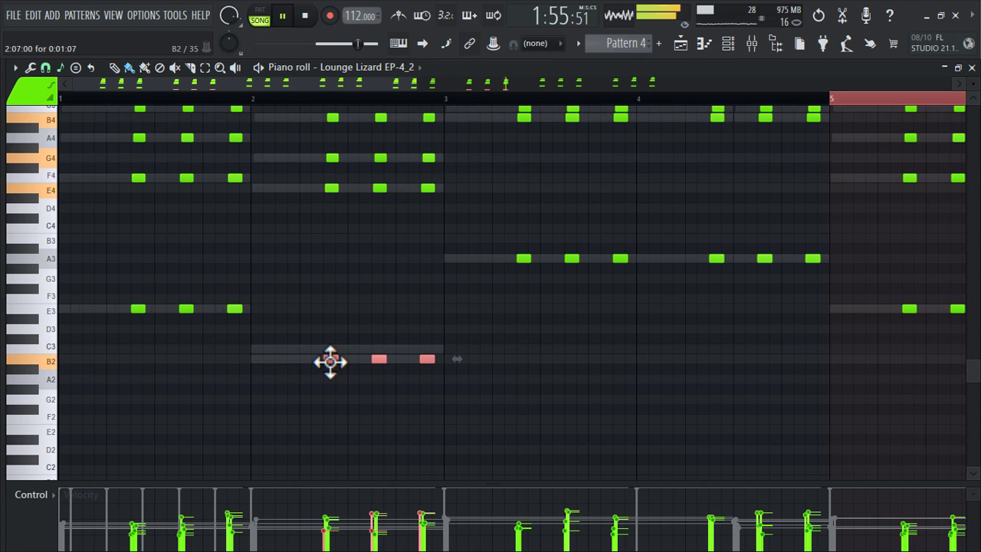
Step: In the Kontakt 7 piano roll, select all C3 notes and move them down to B2
click(407, 67)
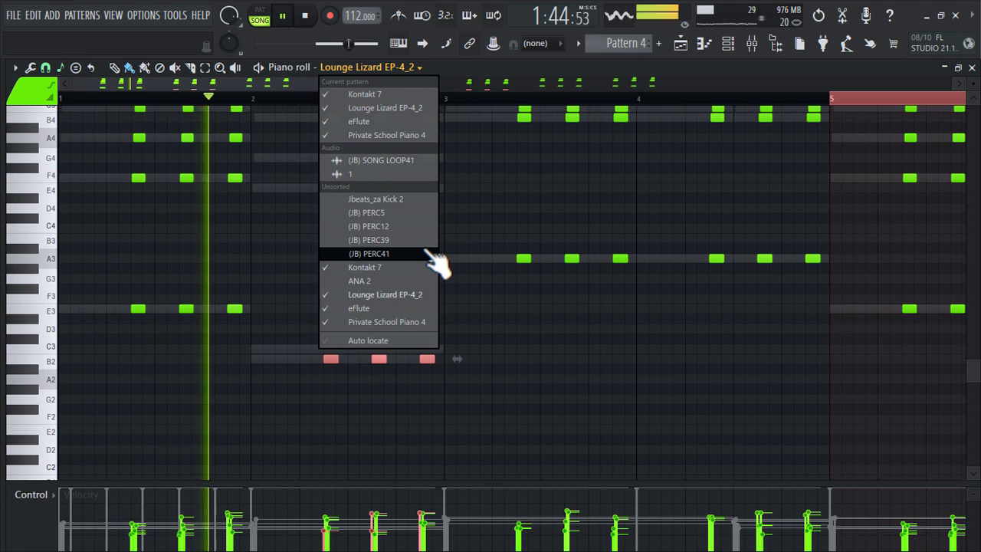
click(365, 267)
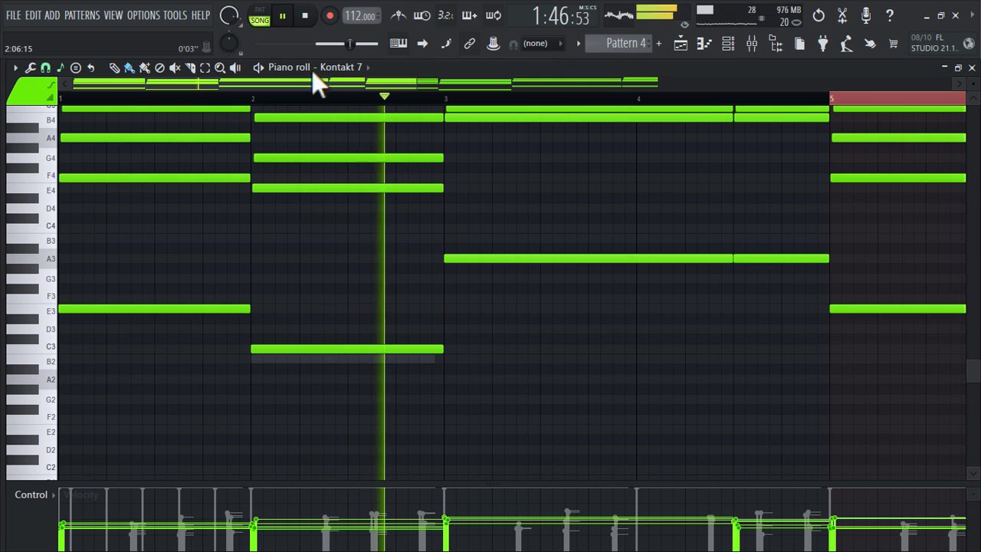
click(55, 347)
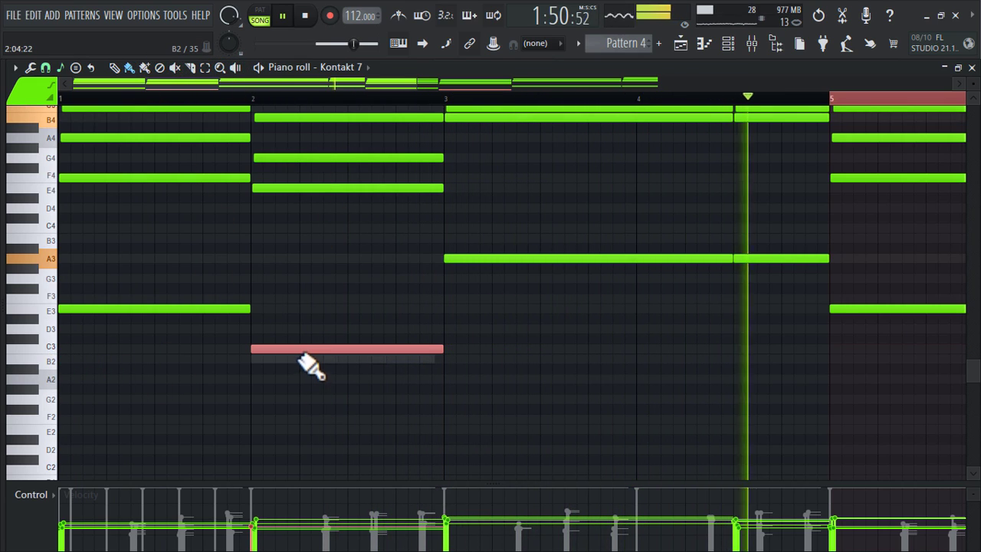
drag(298, 354, 295, 361)
scroll(320, 405, down, 3)
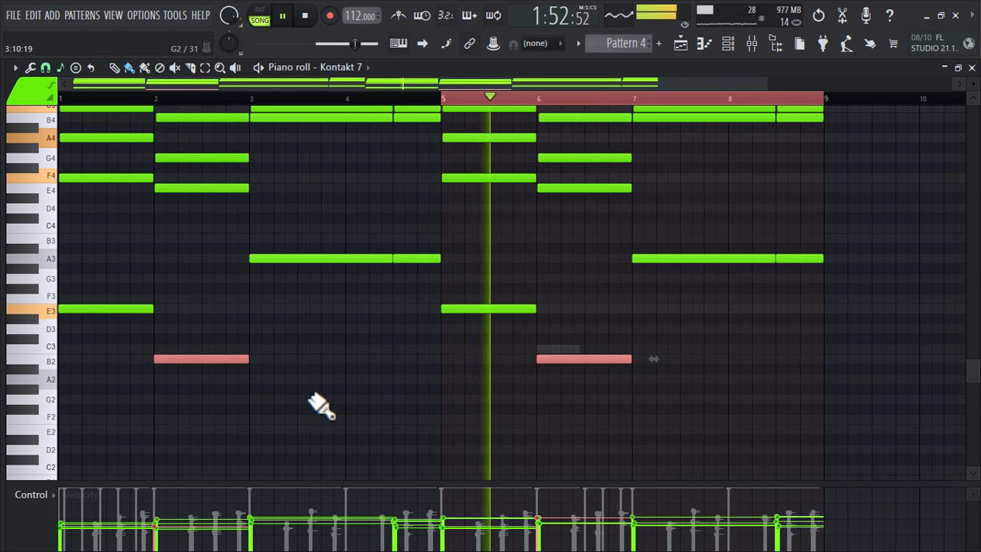
Step: Check the Lounge Lizard notes and move the eFlute's bar 6 C3 note down to B2
click(345, 67)
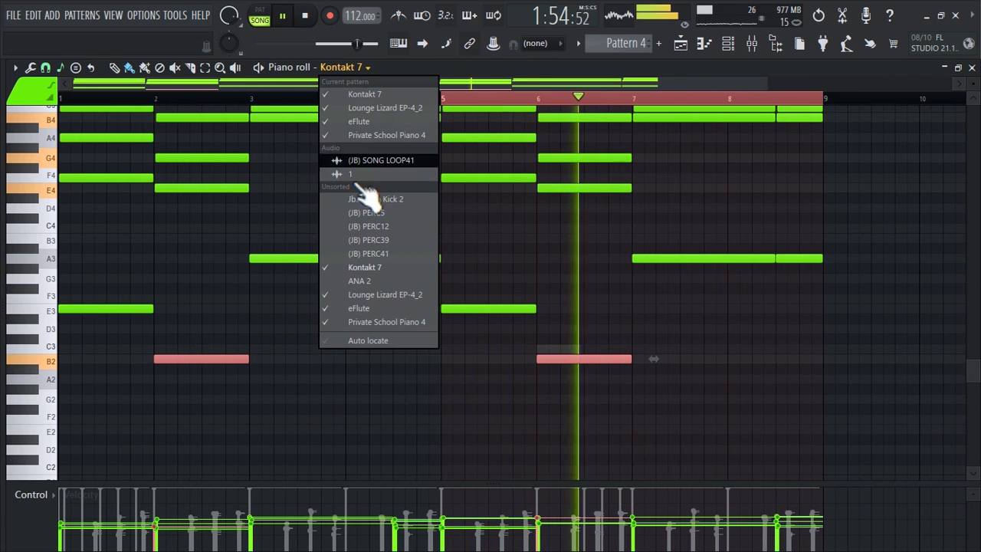
click(387, 296)
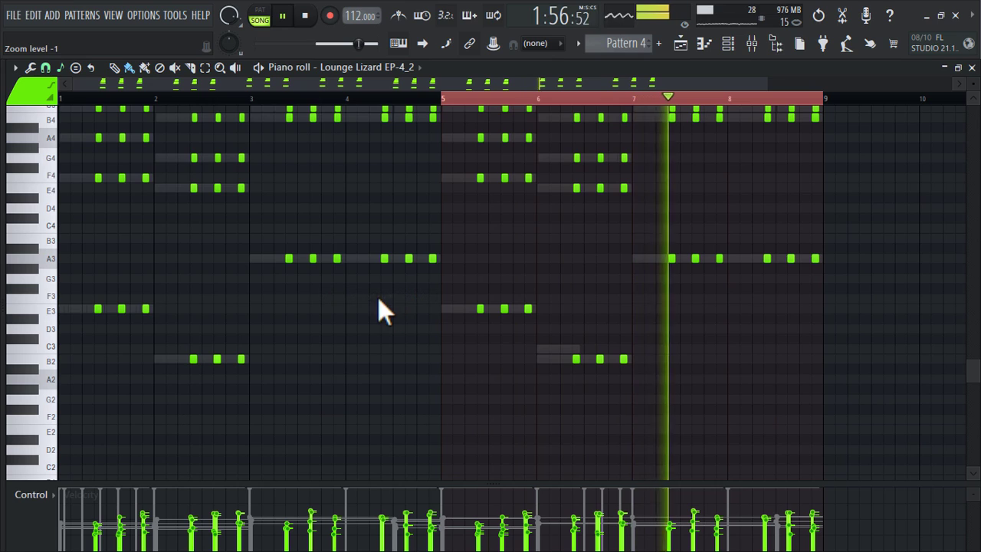
click(381, 69)
click(381, 308)
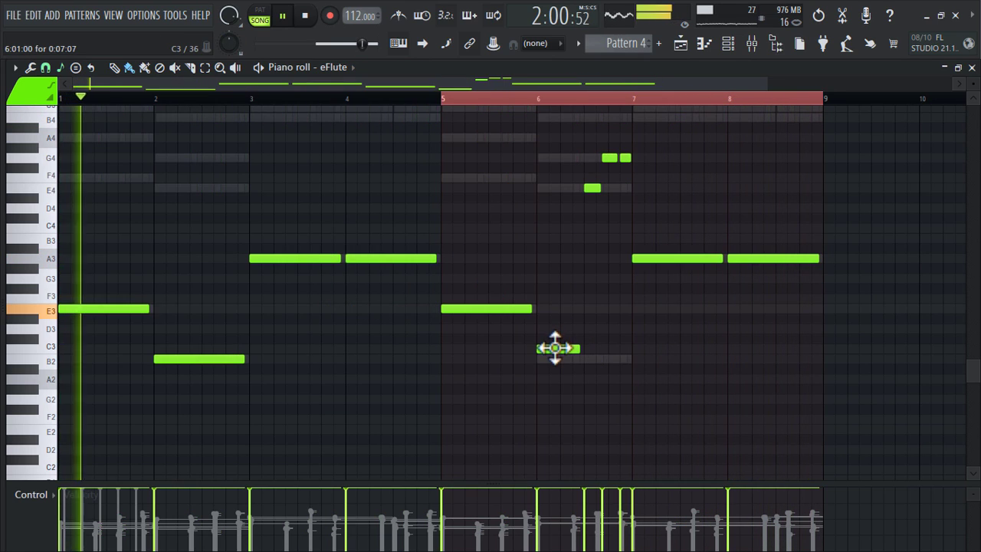
drag(555, 348, 555, 358)
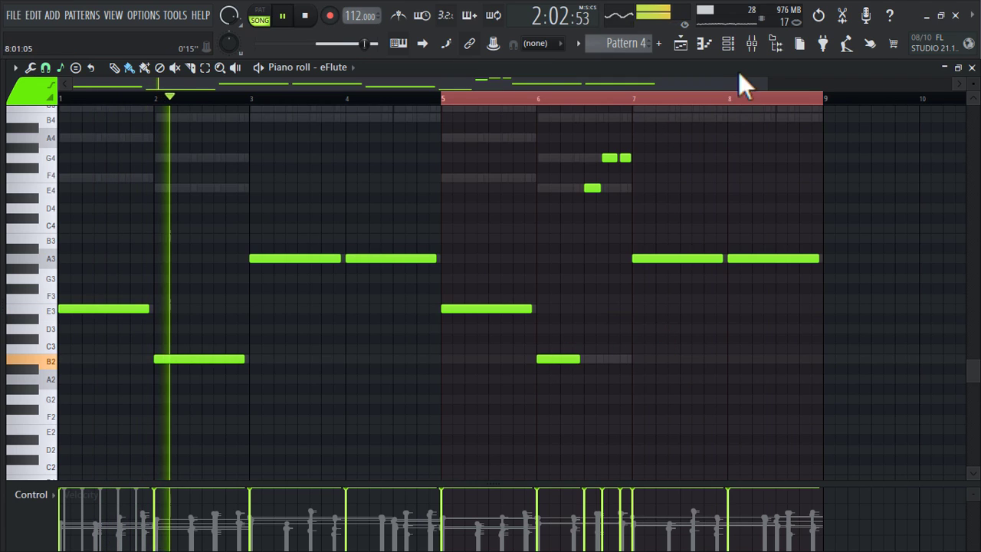
Step: Select the ANA 2 channel and set the typing keyboard's root note to A
click(728, 43)
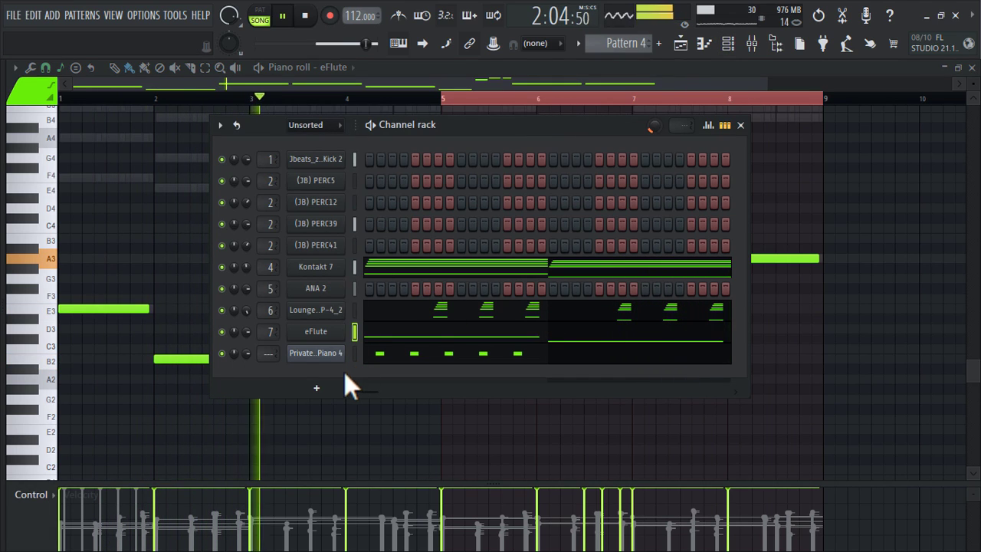
click(354, 290)
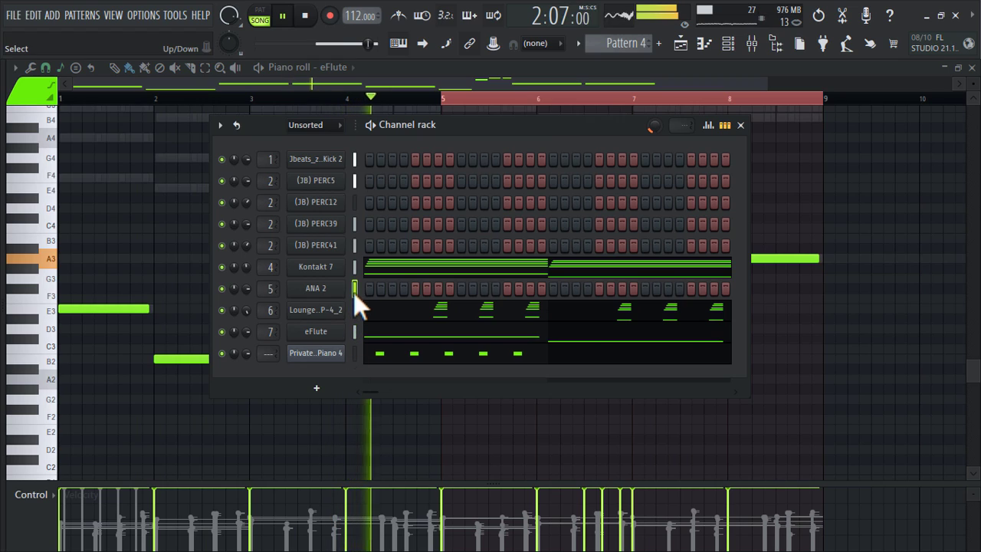
right_click(407, 44)
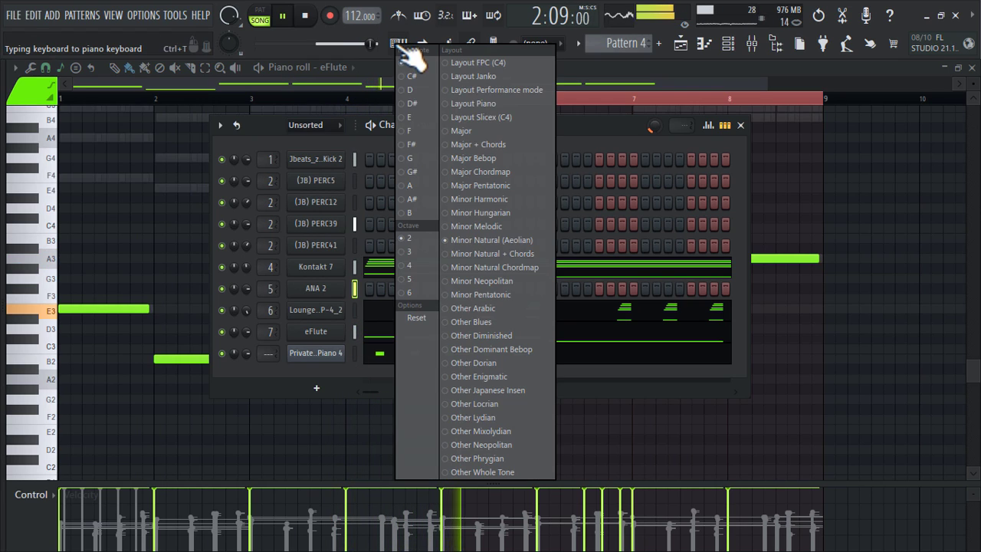
click(423, 190)
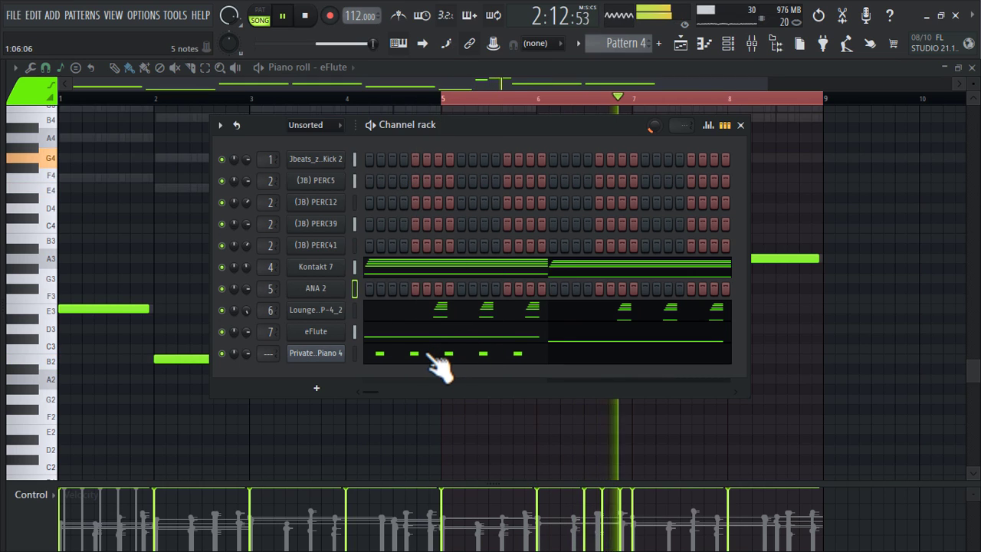
Step: Add three B2 notes to bar 2 of the Private School Piano 4 part in Pattern 4, with the first note the longest
click(431, 356)
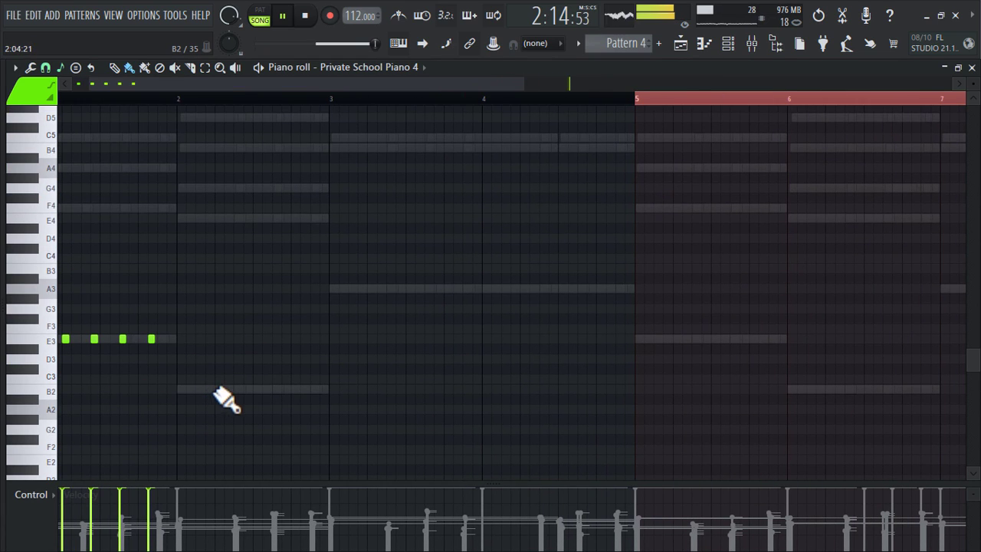
scroll(230, 397, up, 2)
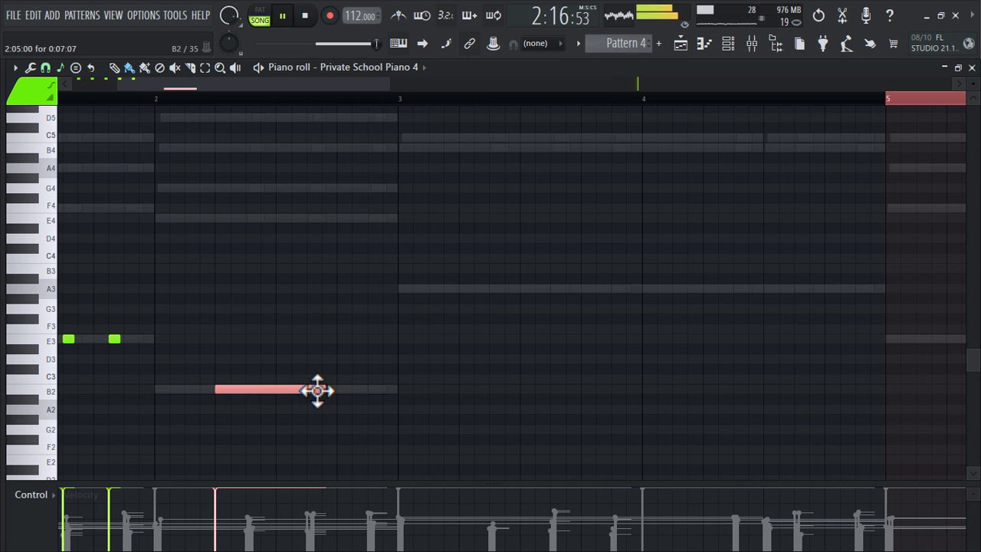
drag(286, 396, 309, 391)
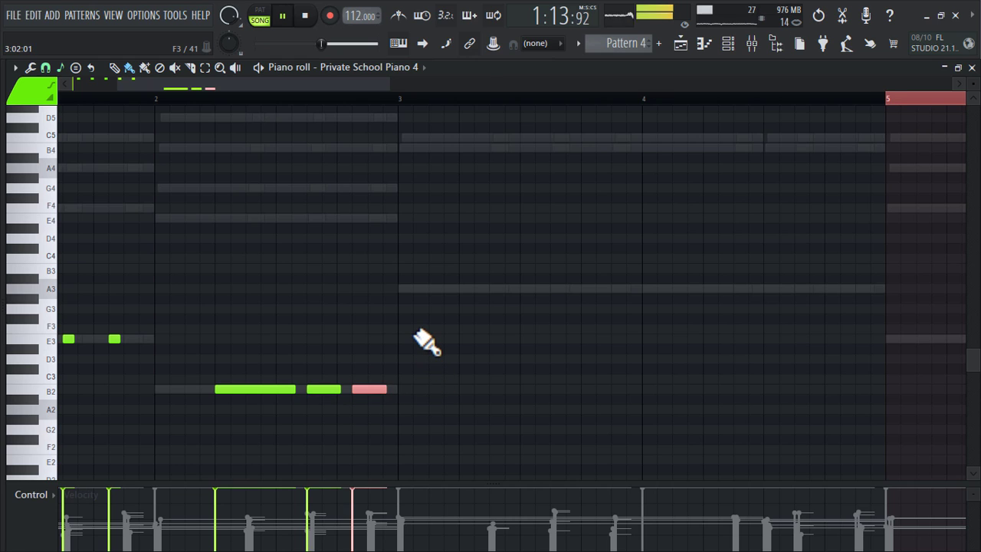
scroll(427, 343, down, 3)
Step: Open Pattern 3's Kontakt 7 notes from the playlist and lower the C3 notes in bars 2 and 6 to B2
click(702, 46)
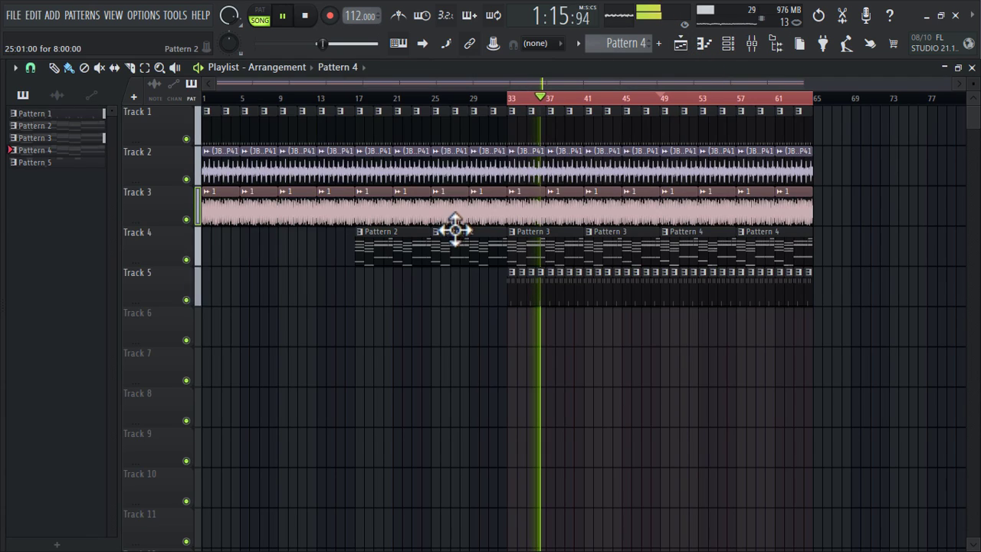
double_click(528, 249)
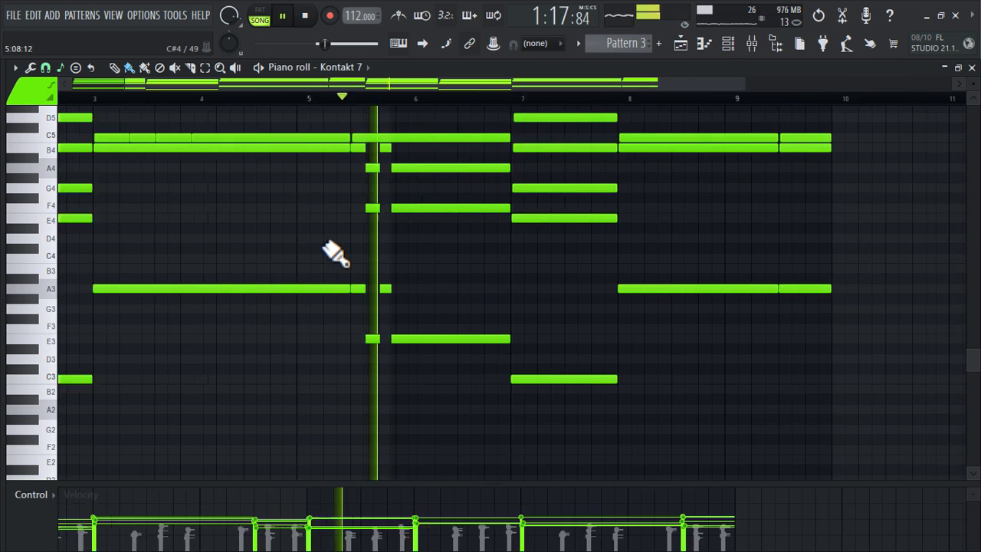
drag(640, 377, 631, 390)
Step: Switch to the Lounge Lizard EP-4_2 part of Pattern 3 and lower its C3 notes in bars 2 and 6 to B2
click(345, 69)
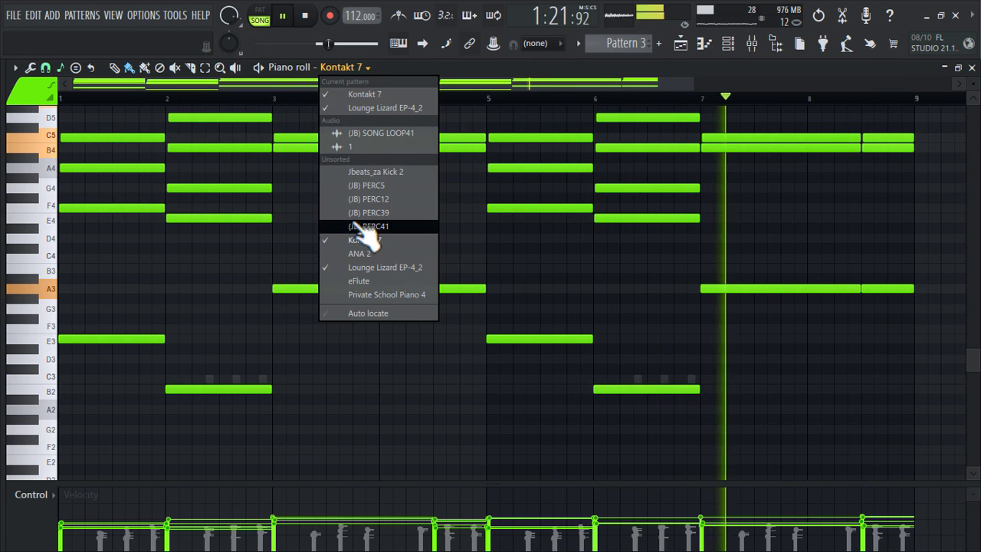
click(425, 266)
drag(209, 378, 261, 389)
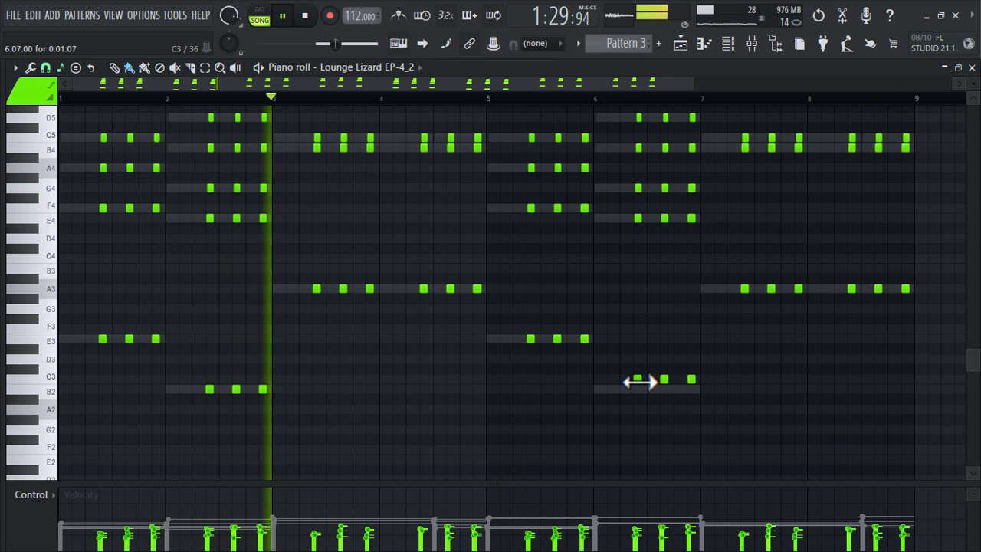
drag(637, 381, 692, 390)
Step: Reopen Pattern 4 from the playlist and show its Private School Piano 4 notes in the piano roll
click(702, 45)
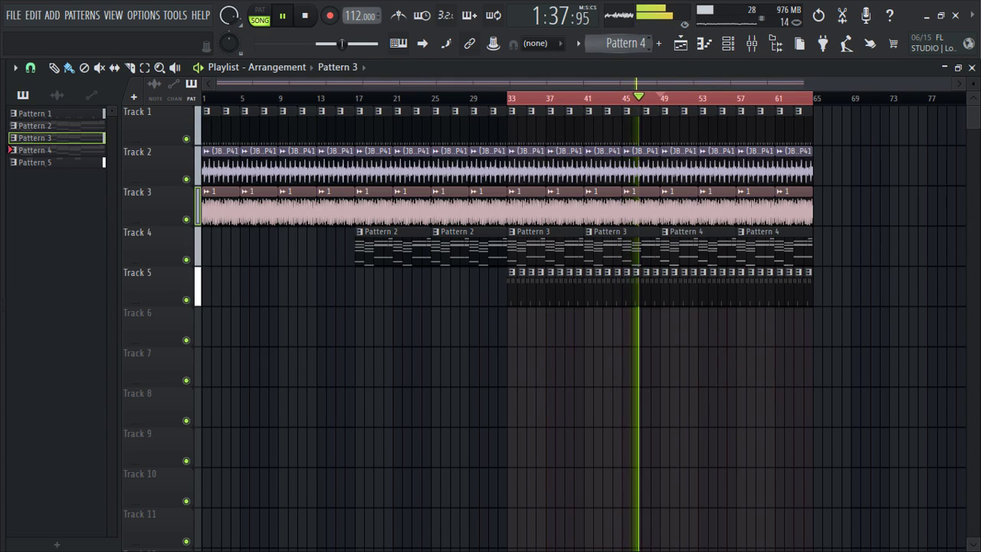
click(625, 337)
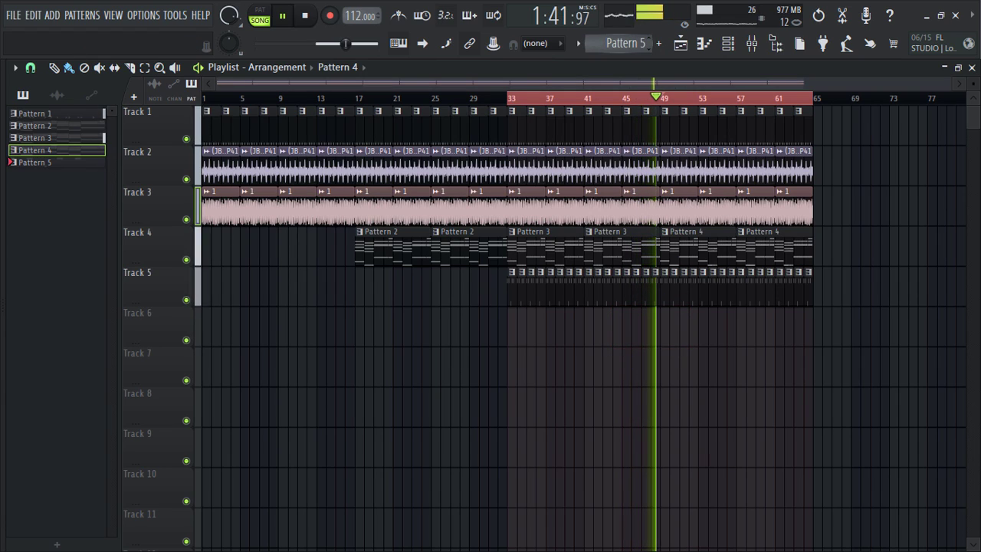
double_click(693, 249)
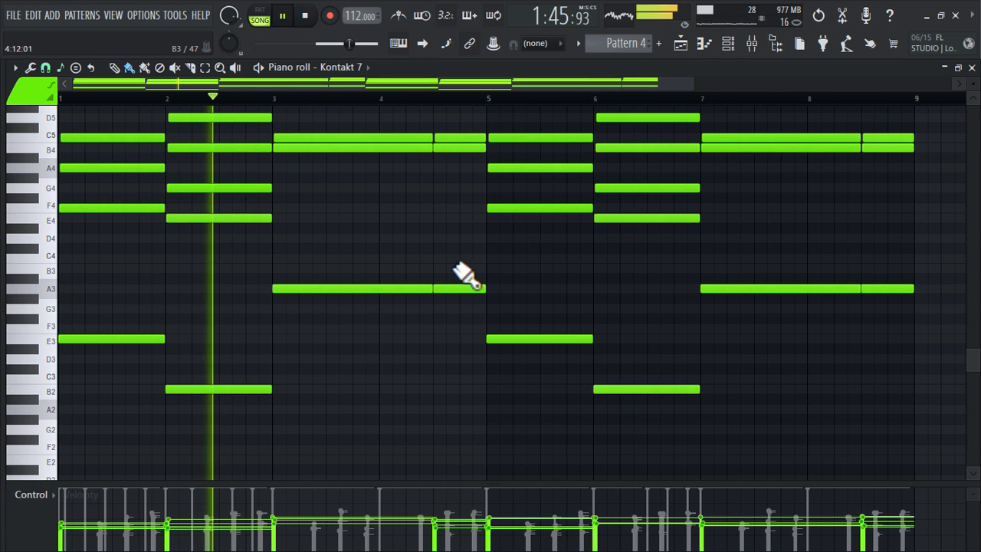
click(368, 68)
click(406, 322)
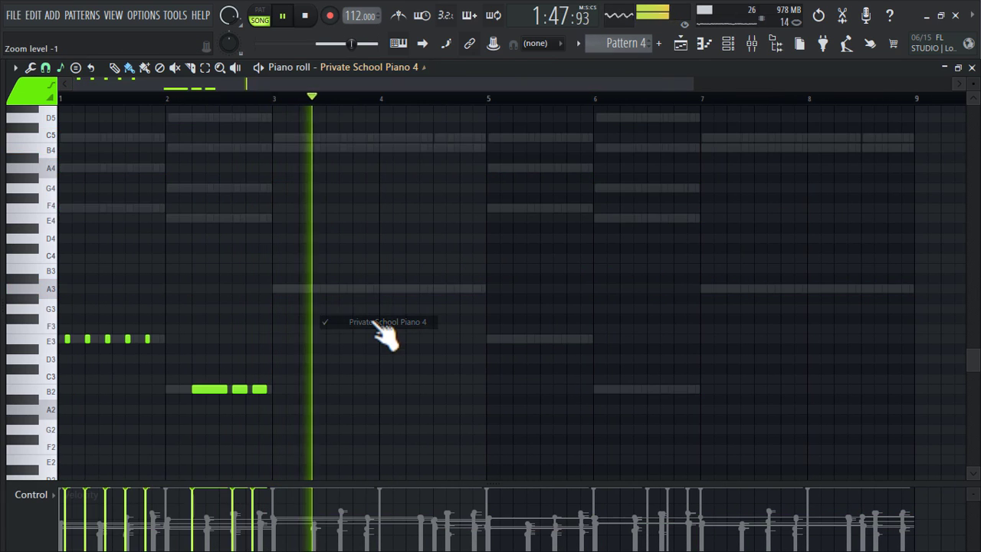
Step: Try moving the first B2 note of bar 2 up to E4 at the start of the bar
drag(217, 389, 204, 218)
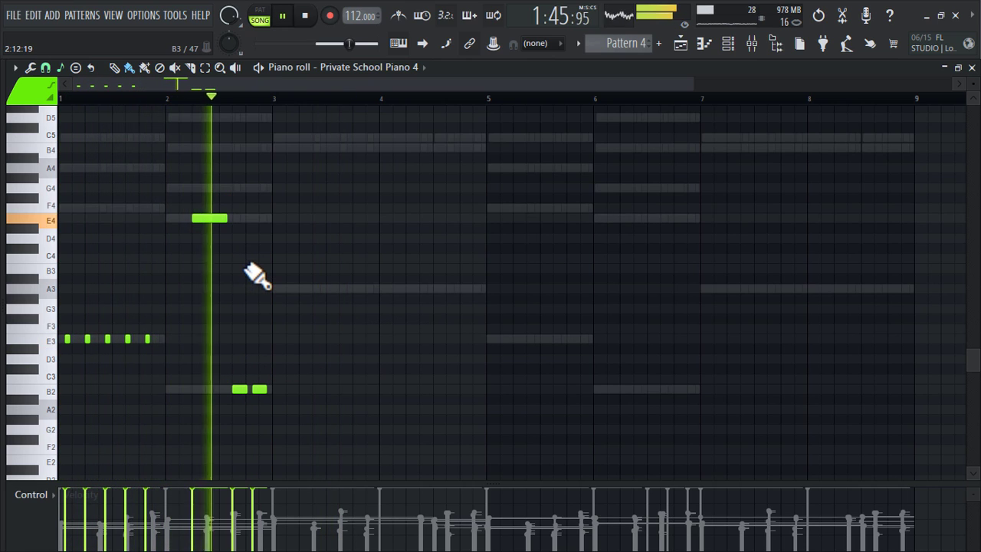
scroll(247, 268, up, 4)
scroll(247, 269, down, 3)
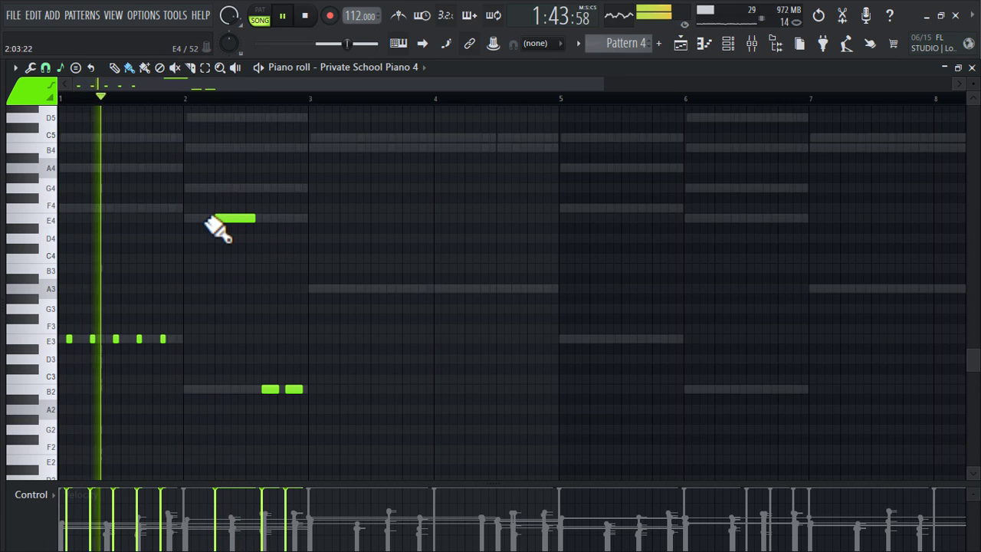
drag(237, 218, 206, 217)
key(space)
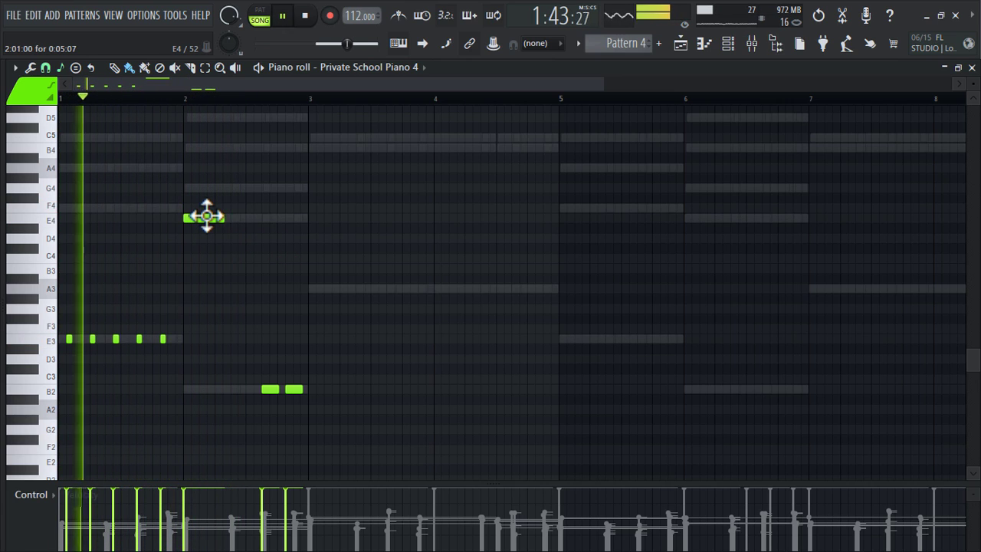
Step: Place a B2 note at 2:05:00 in bar 2, shorten it to 0:03:07, and delete the E4 note
click(223, 389)
drag(223, 219, 207, 221)
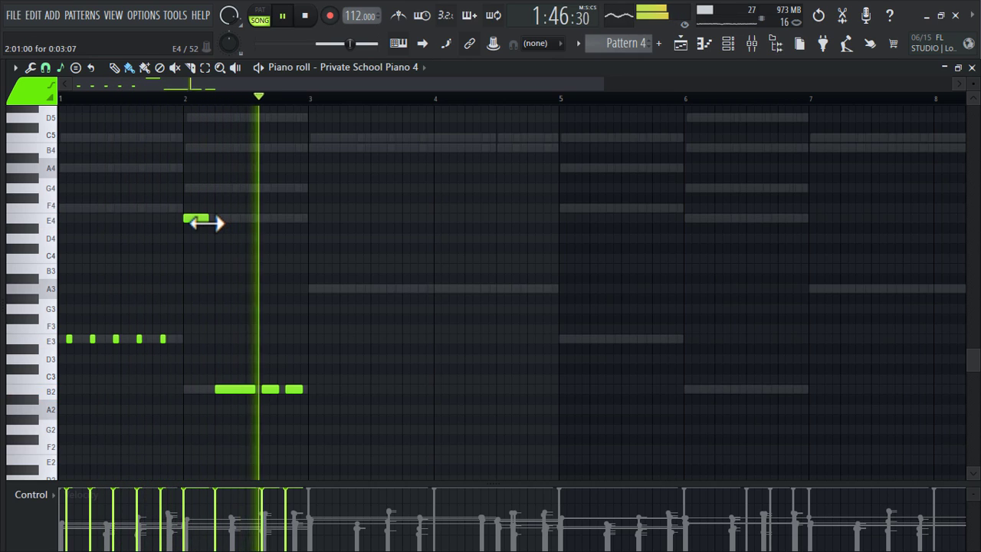
drag(255, 391, 240, 392)
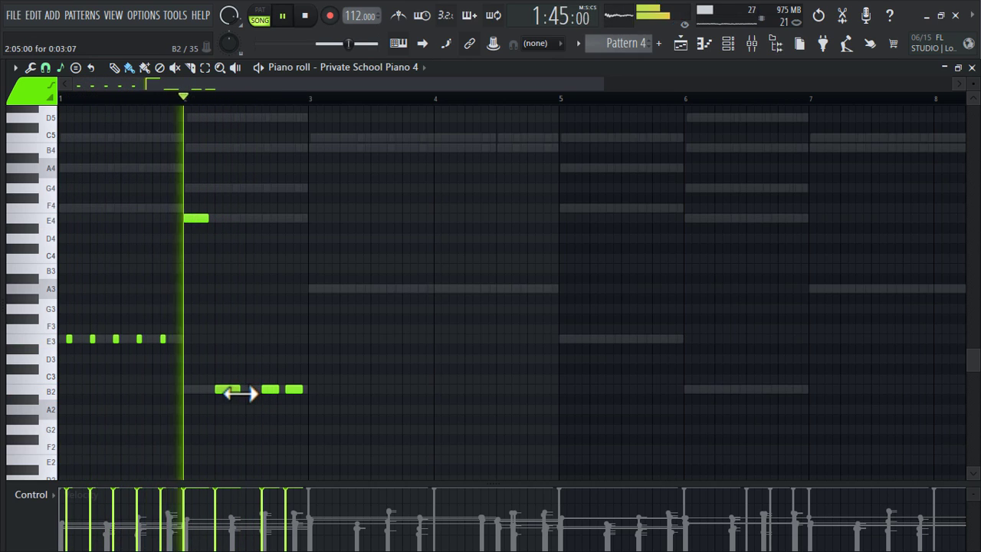
right_click(192, 221)
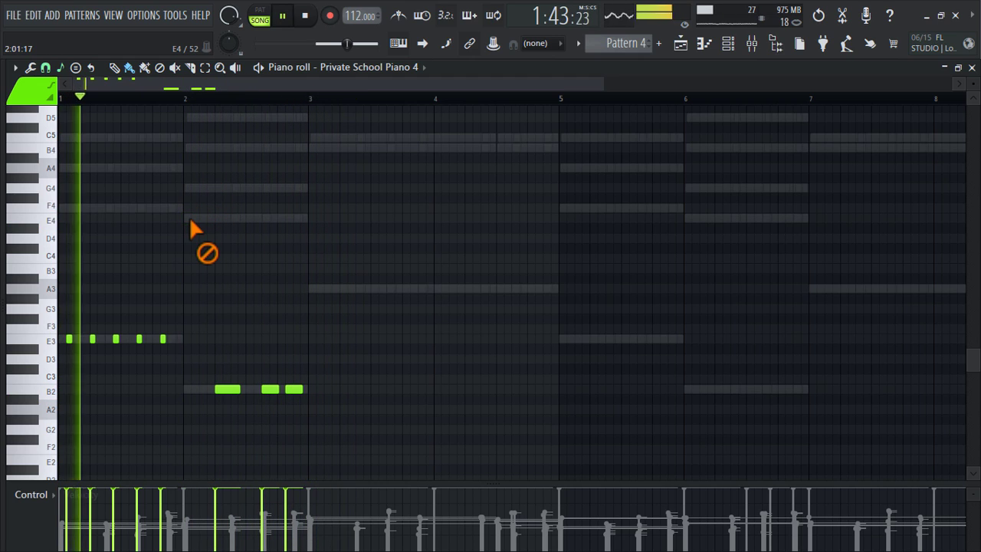
Step: Add five short A3 notes in bar 3 and three in bar 4, plus a short B2 note at 2:08:00
click(320, 289)
drag(347, 291, 427, 290)
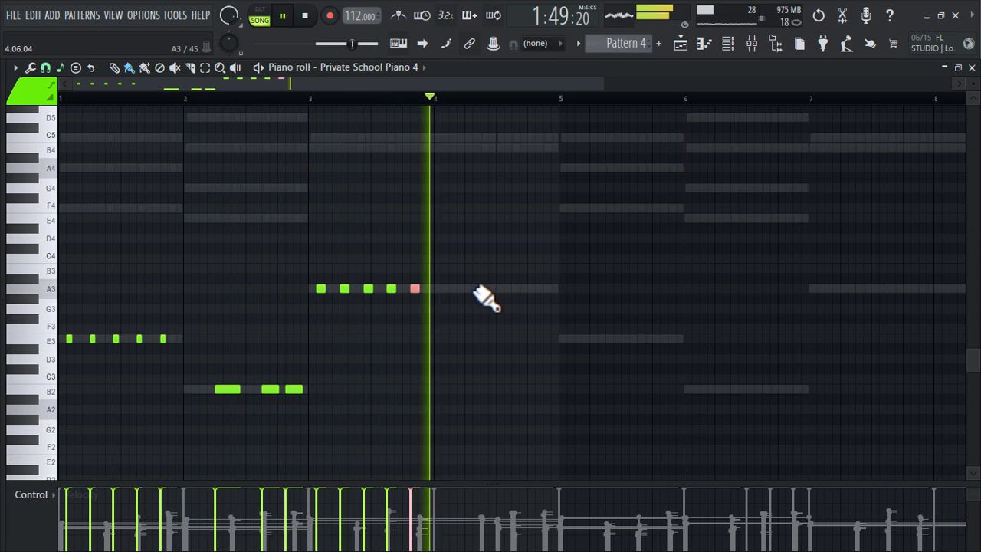
click(467, 289)
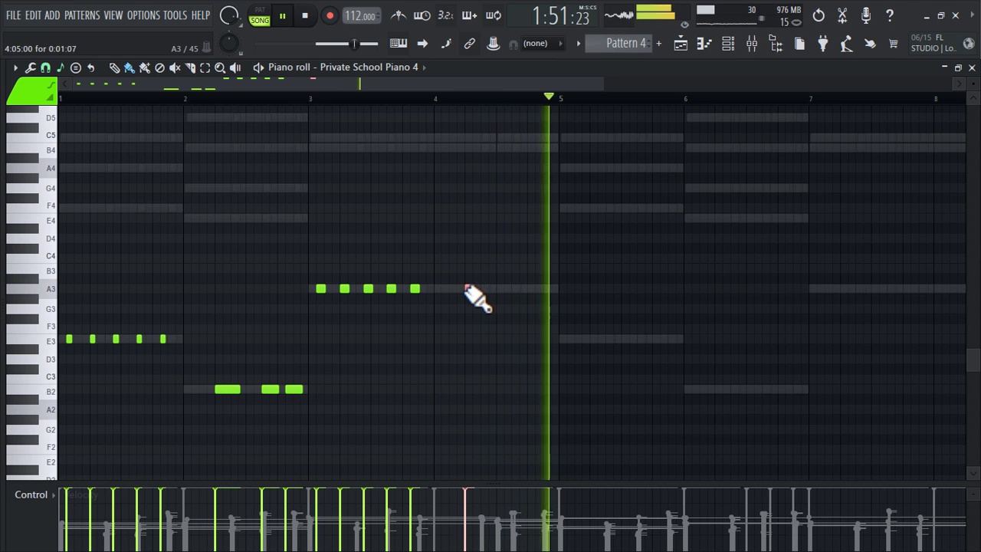
click(516, 289)
click(538, 289)
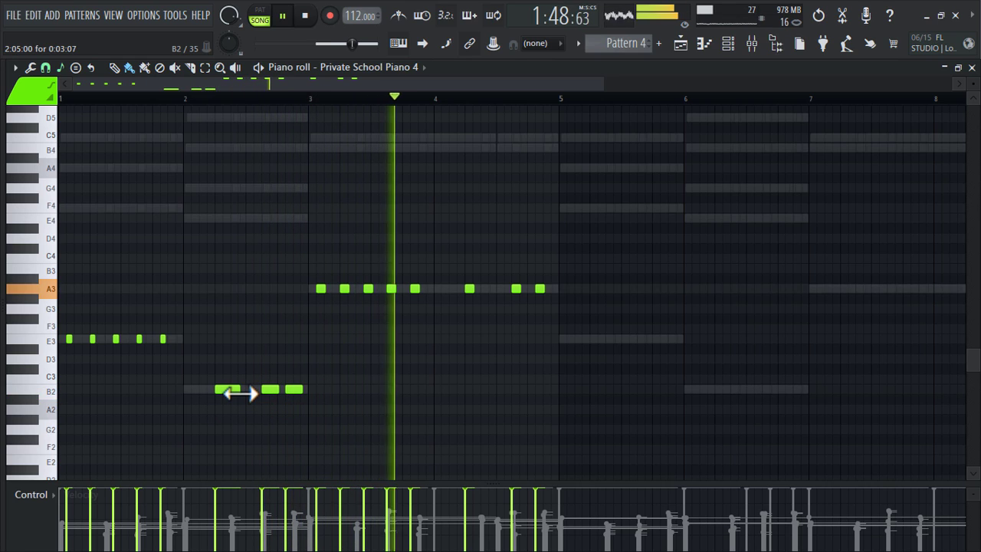
click(250, 389)
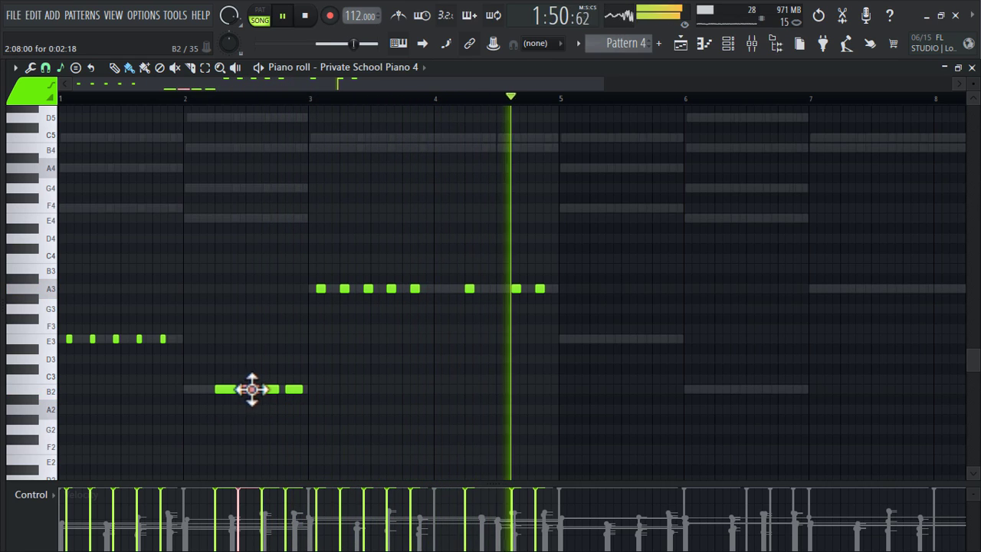
drag(252, 390, 241, 390)
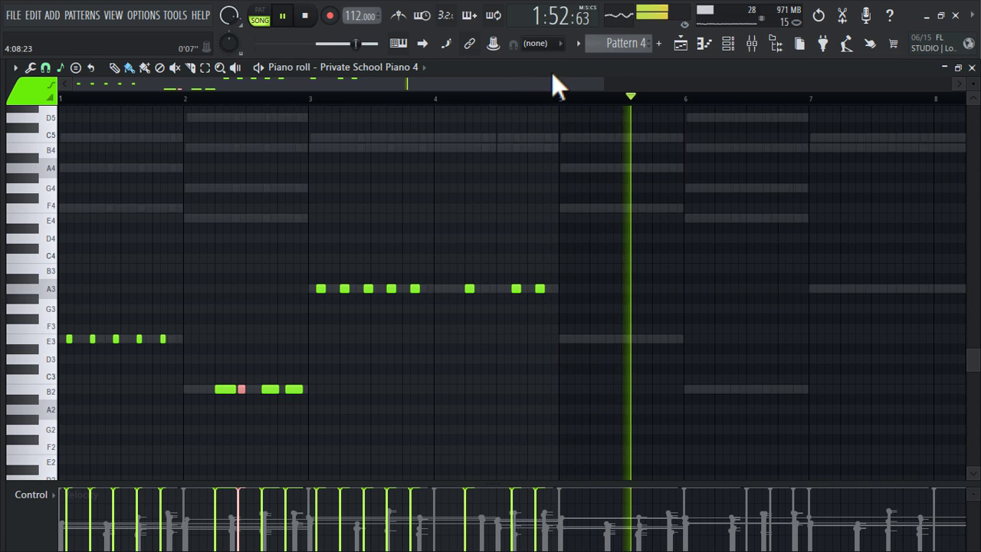
Step: Duplicate bars 1–4 of the piano part into bars 5–8 and raise the third B2 note of bar 6 to F4
drag(563, 97, 54, 157)
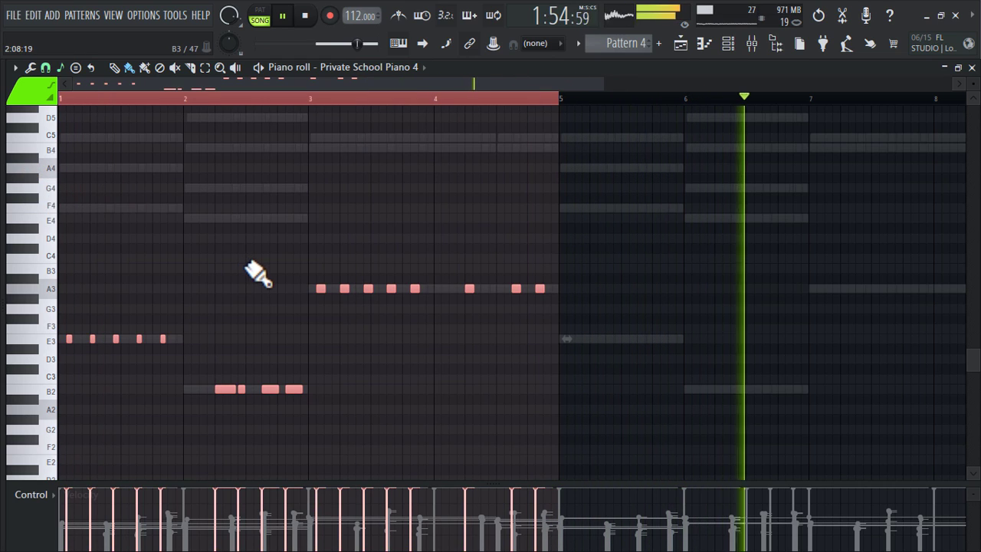
key(ctrl+b)
click(642, 292)
scroll(628, 278, up, 4)
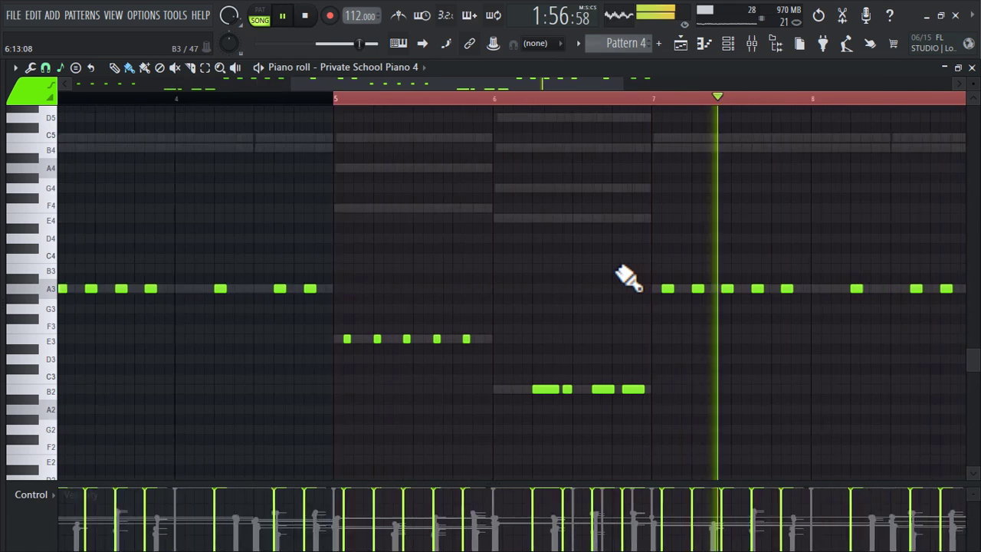
drag(591, 389, 599, 220)
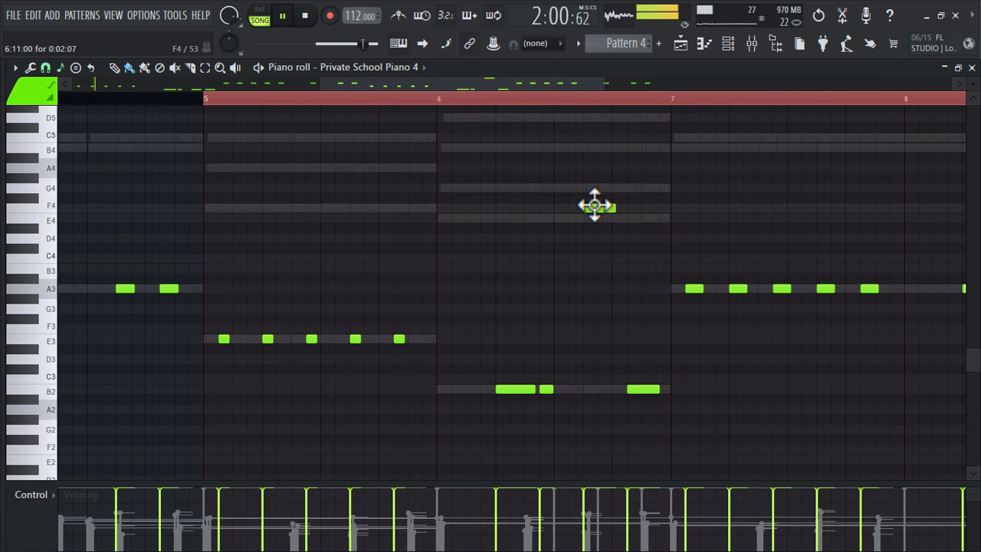
Step: Examine the eFlute channel's bar 6 melody in its piano roll as a reference for the piano line
click(742, 44)
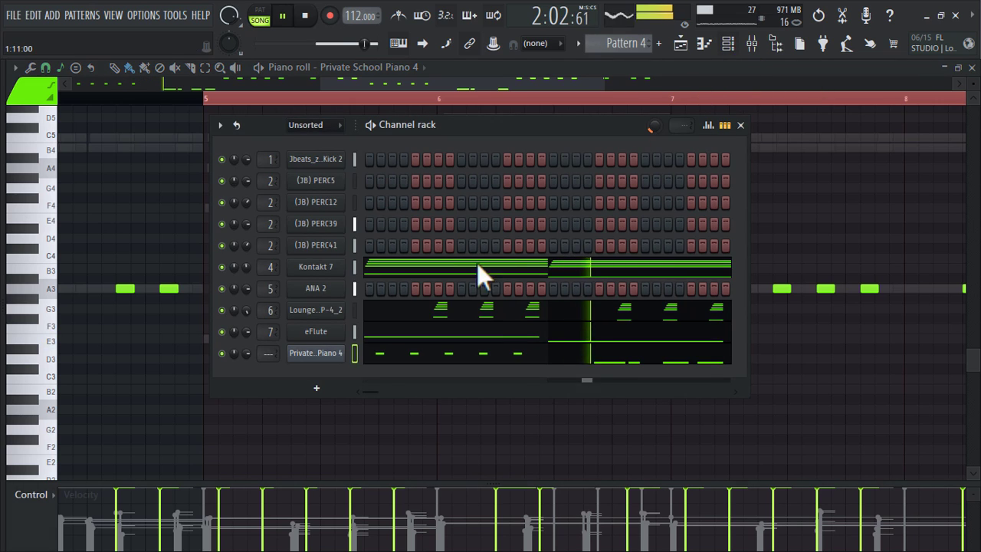
click(512, 331)
scroll(460, 334, down, 4)
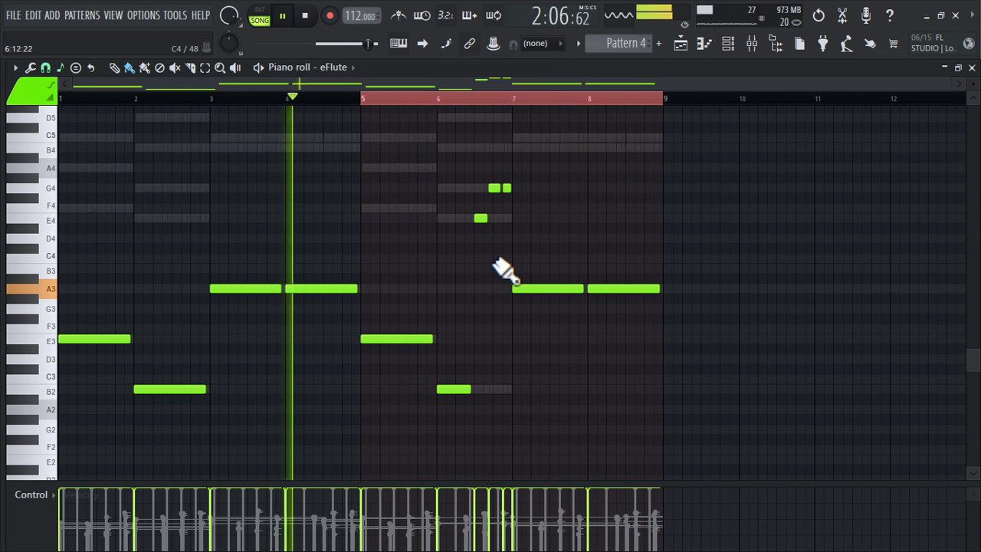
scroll(493, 259, up, 4)
scroll(493, 260, down, 3)
scroll(503, 269, up, 3)
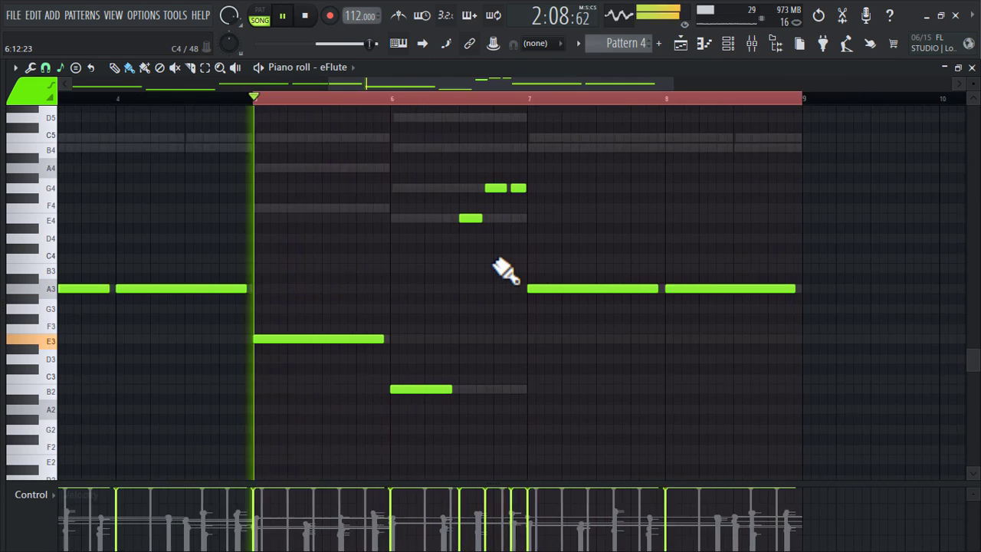
Step: Switch to the Private School Piano 4 notes and shape the end of bar 6 with two E4 notes and a G4 note
click(357, 69)
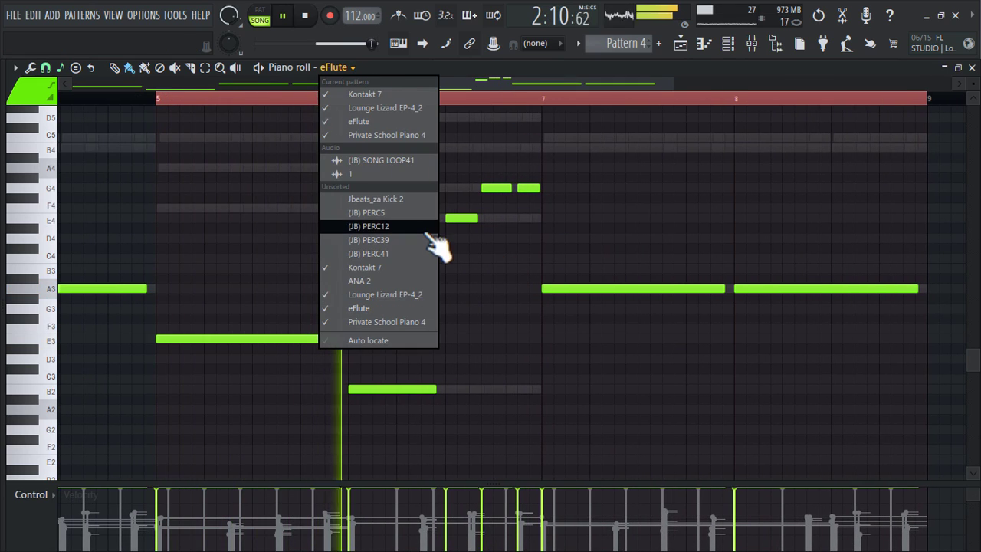
click(420, 322)
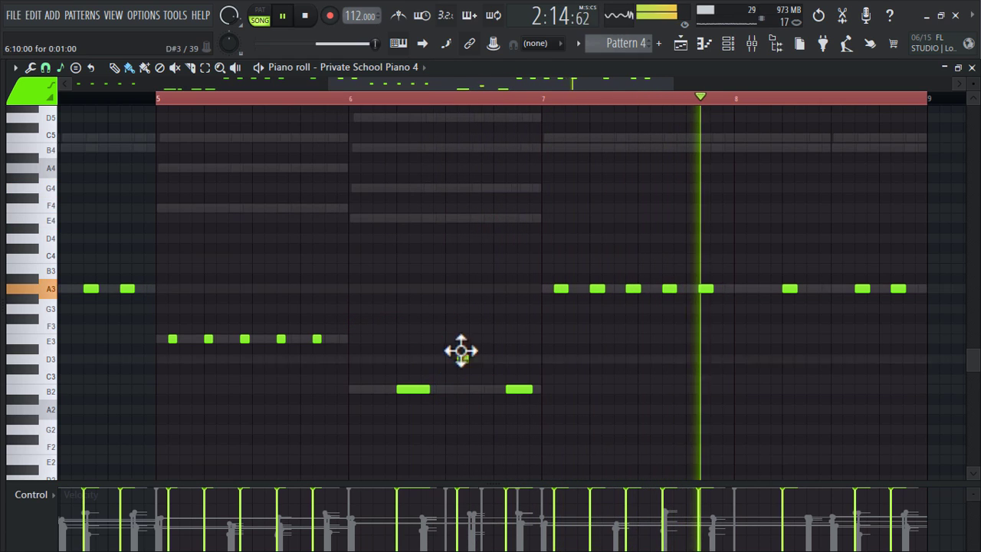
click(450, 218)
drag(521, 389, 510, 298)
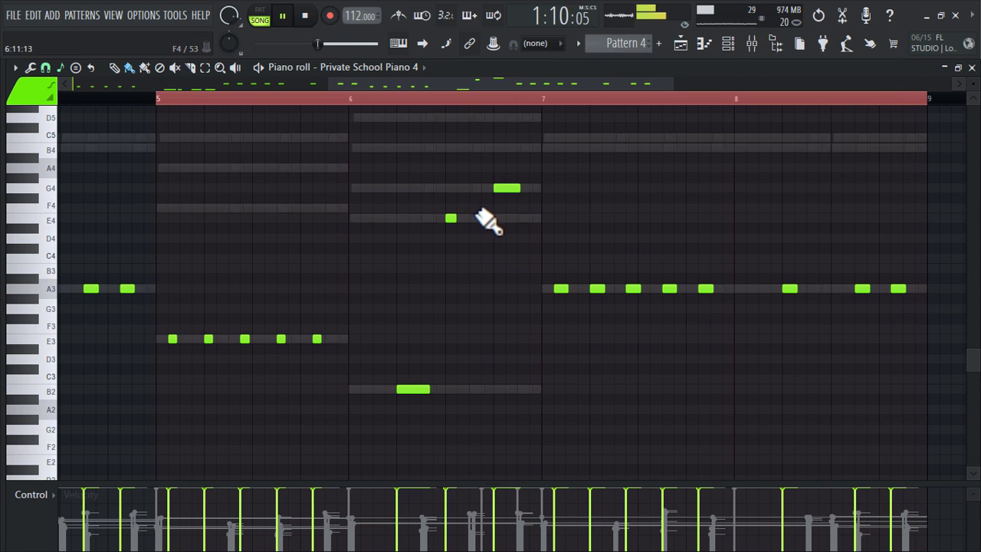
click(451, 98)
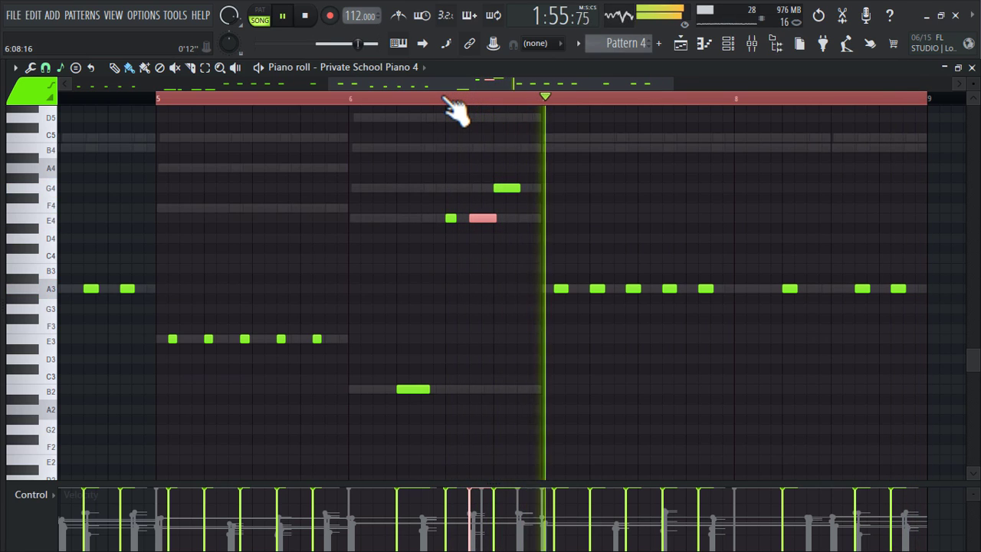
click(399, 98)
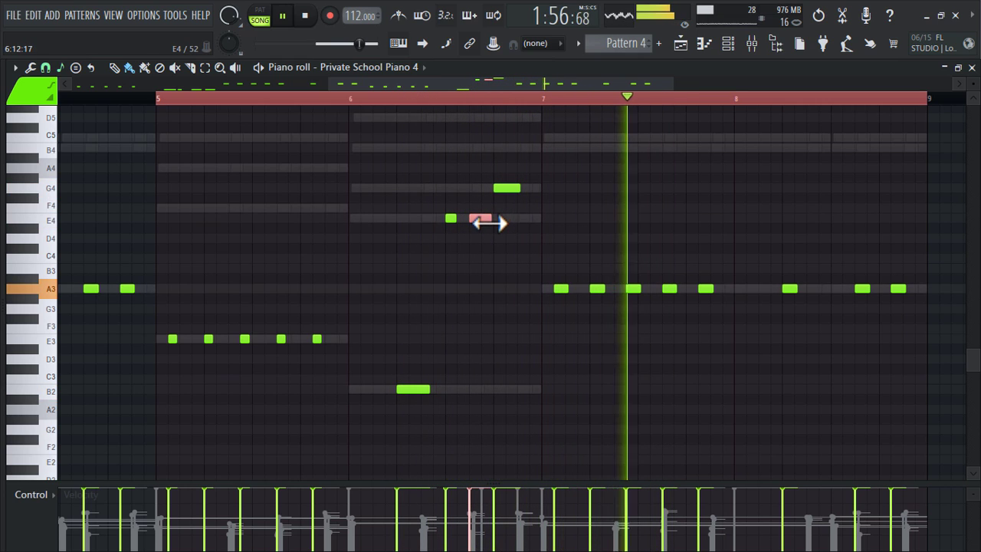
right_click(534, 417)
scroll(534, 414, down, 4)
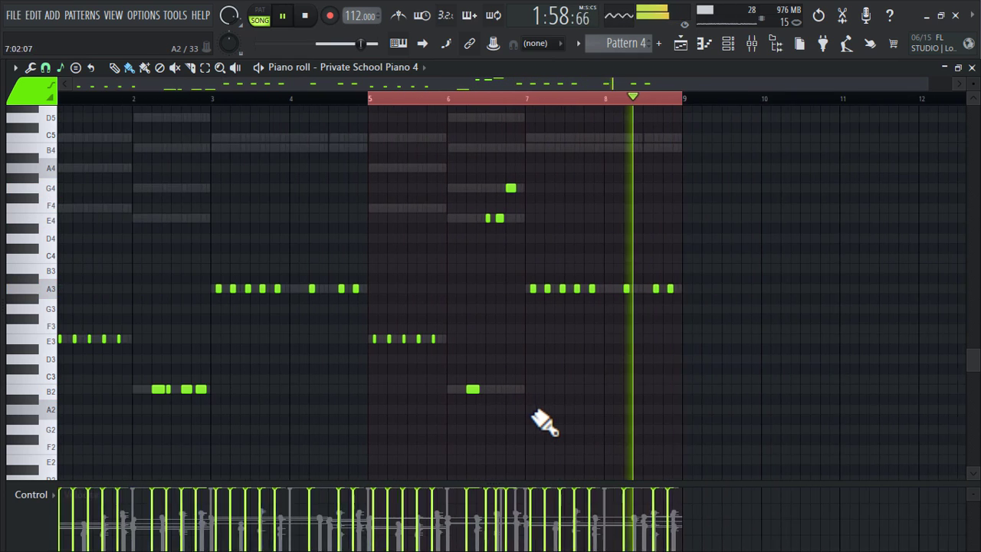
Step: Select the Kontakt 7 mixer track and open the Kontakt 7 instrument from its channel
click(682, 43)
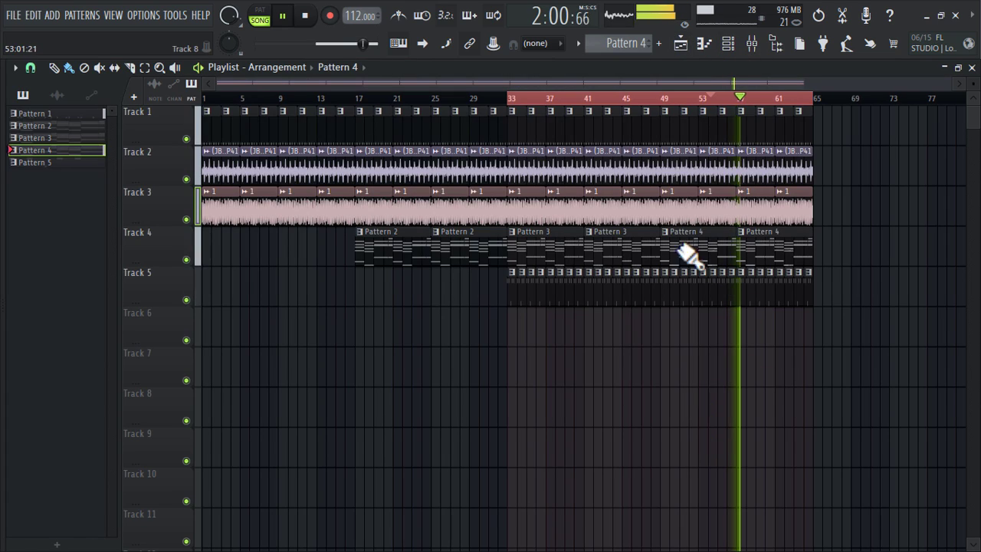
click(750, 42)
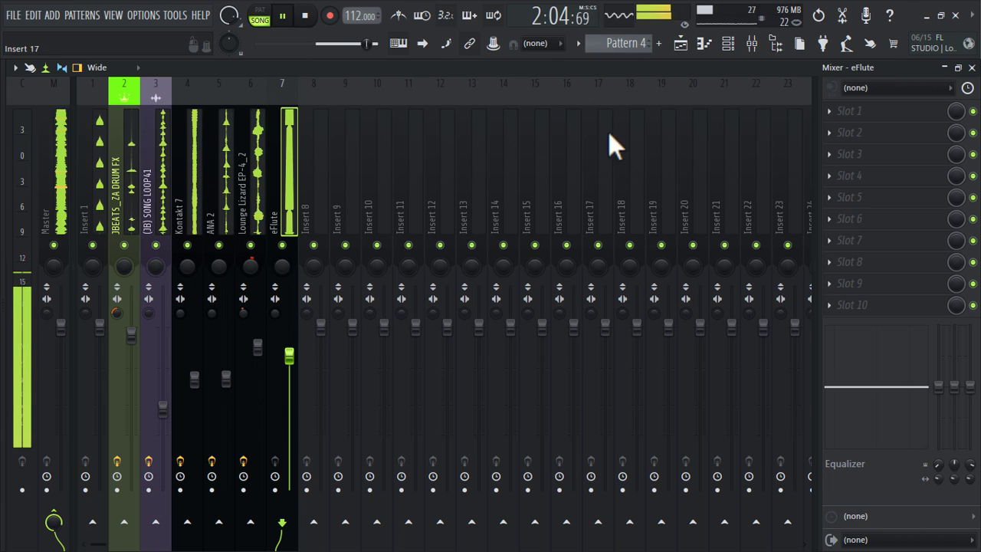
click(185, 149)
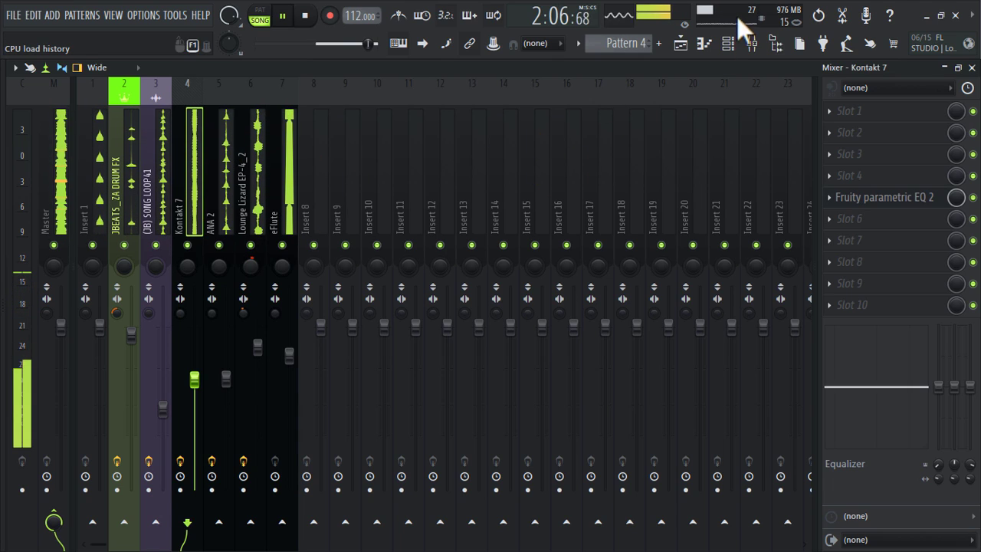
click(728, 43)
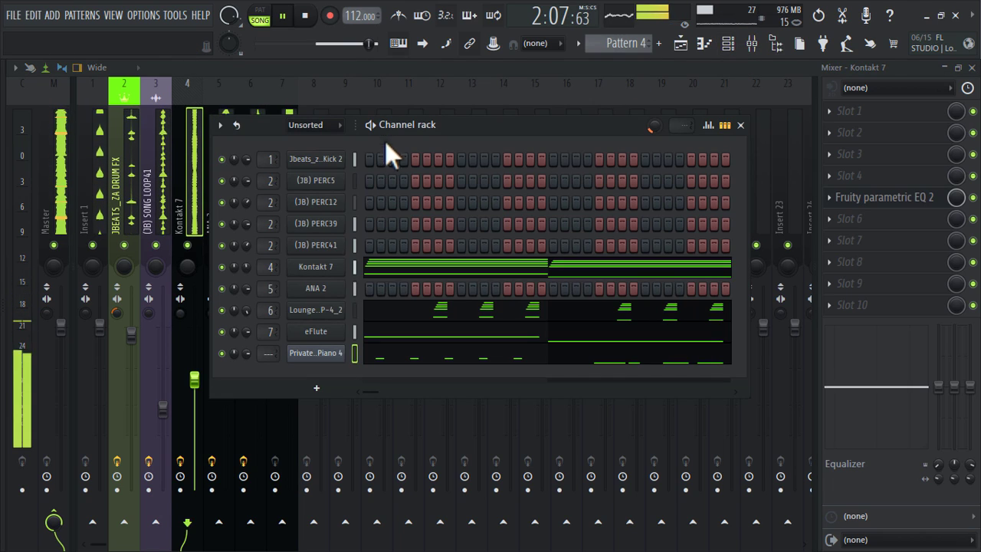
click(332, 273)
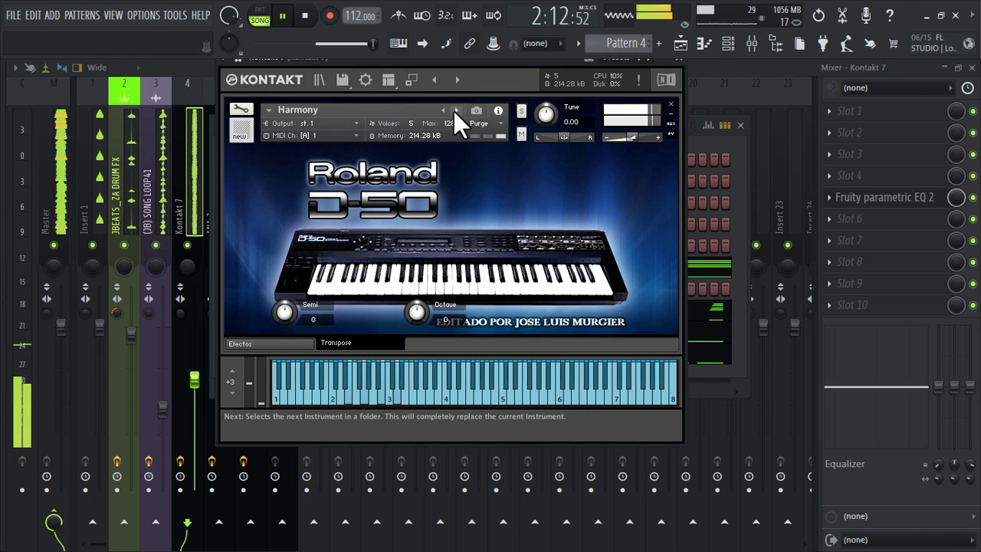
Step: Advance the Kontakt 7 instrument through the Roland D-50 presets to Heaven Piano and set its channel volume to 66%
click(454, 111)
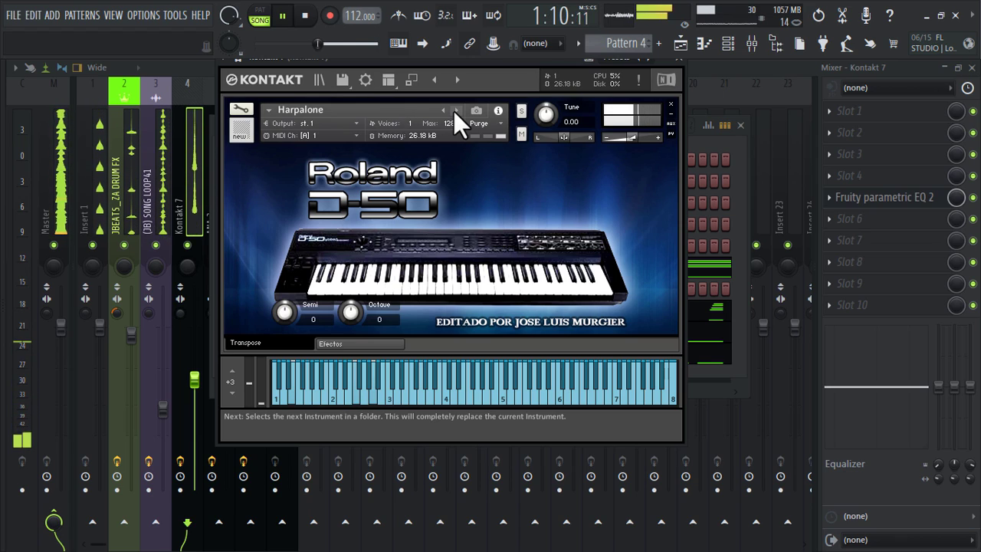
click(456, 112)
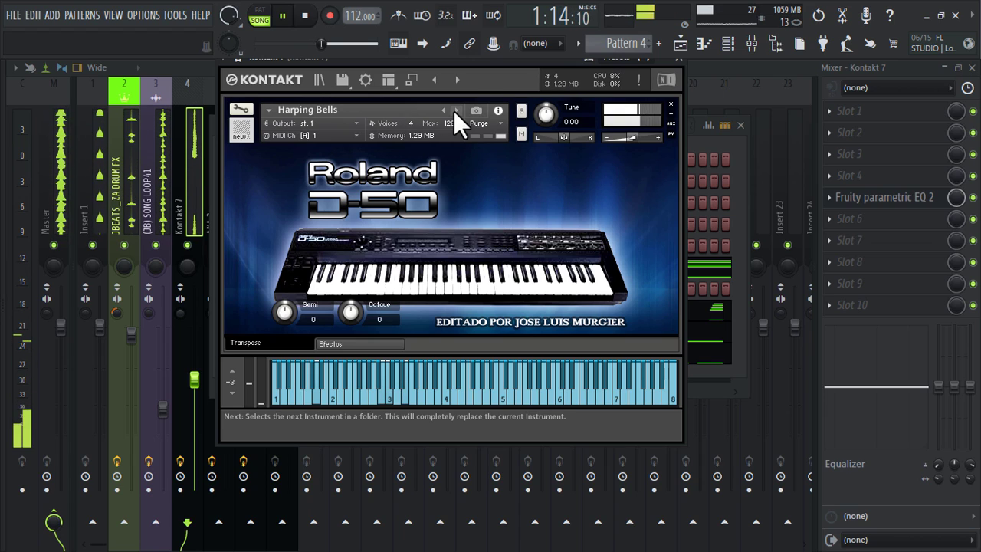
click(455, 111)
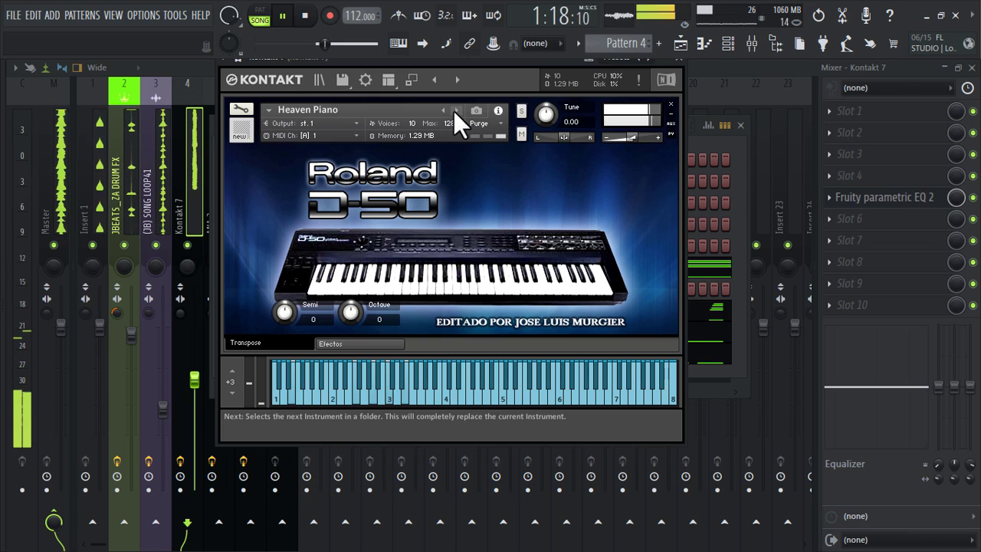
click(679, 61)
drag(247, 267, 247, 258)
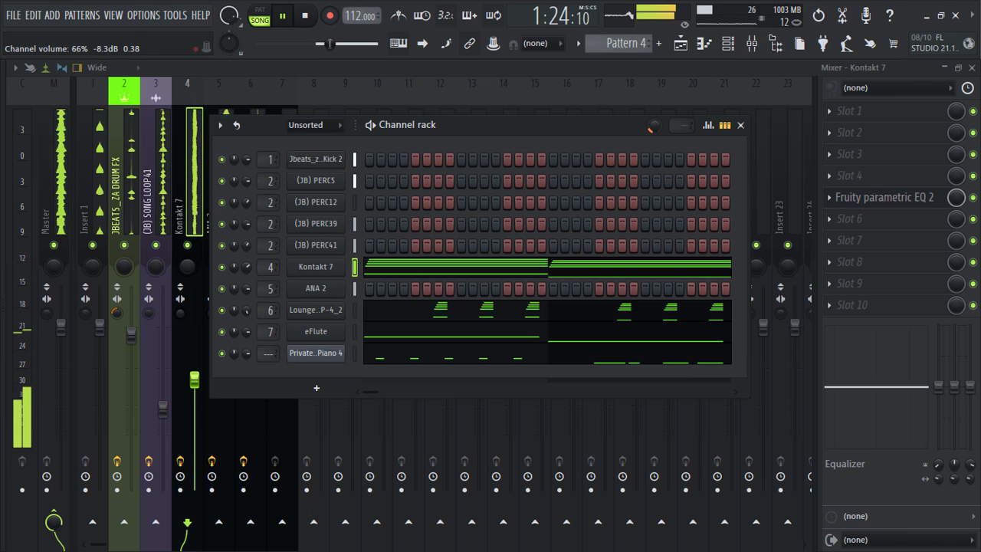
Step: Return to the playlist and create a new empty pattern for the section after bar 65
click(702, 43)
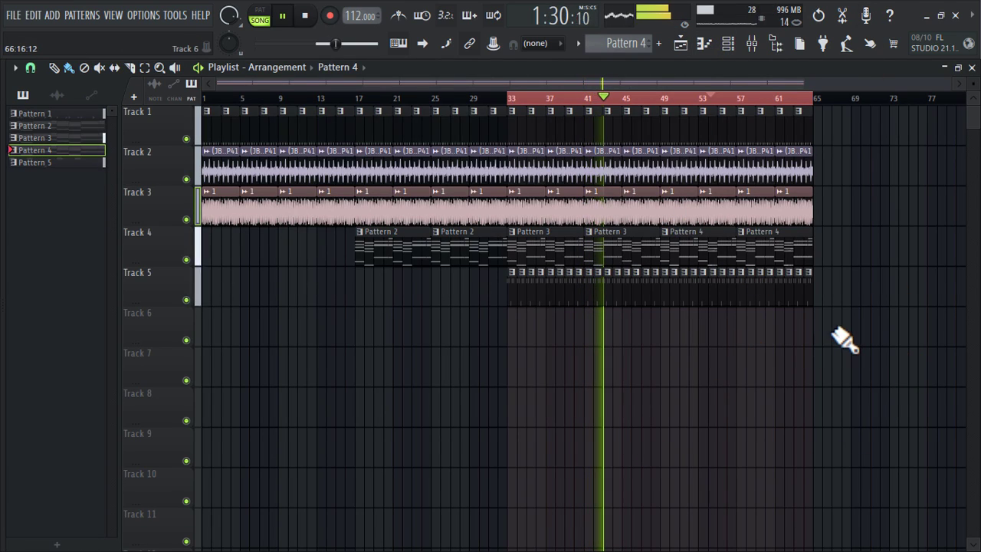
scroll(795, 188, right, 3)
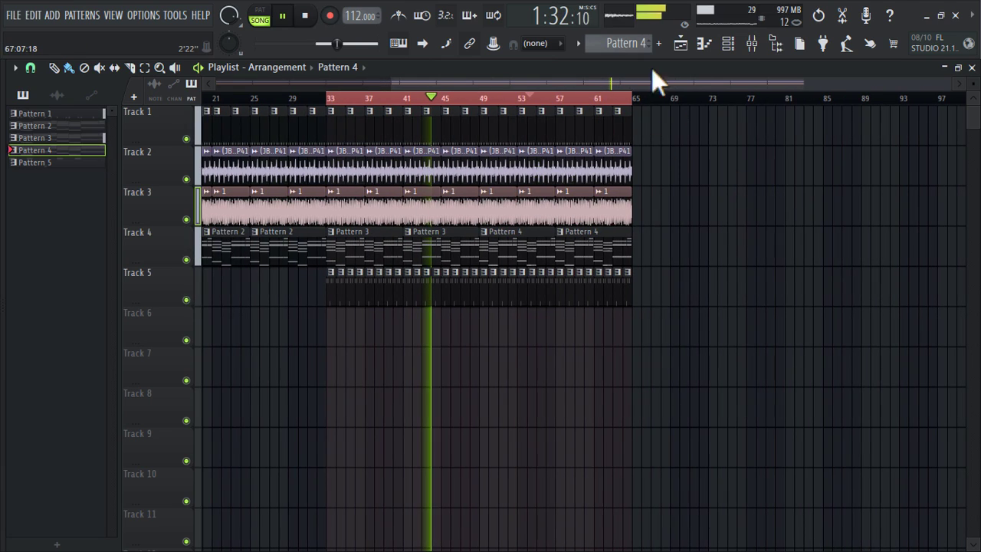
scroll(615, 43, down, 1)
drag(485, 328, 502, 330)
right_click(502, 329)
scroll(636, 43, down, 1)
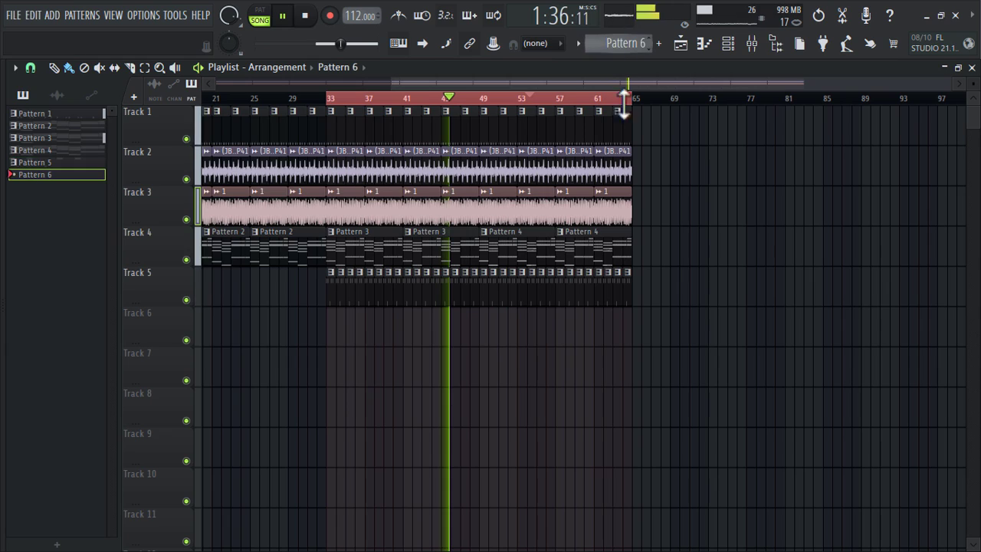
Step: Lay four Pattern 6 clips along Track 6 from bar 49 to bar 65 and open the pattern for editing
click(494, 332)
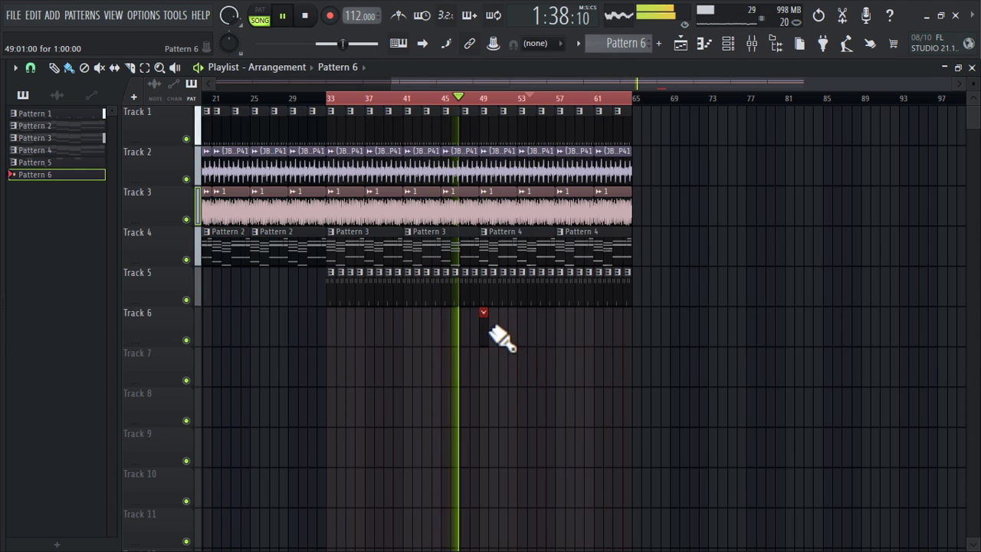
drag(514, 330, 606, 335)
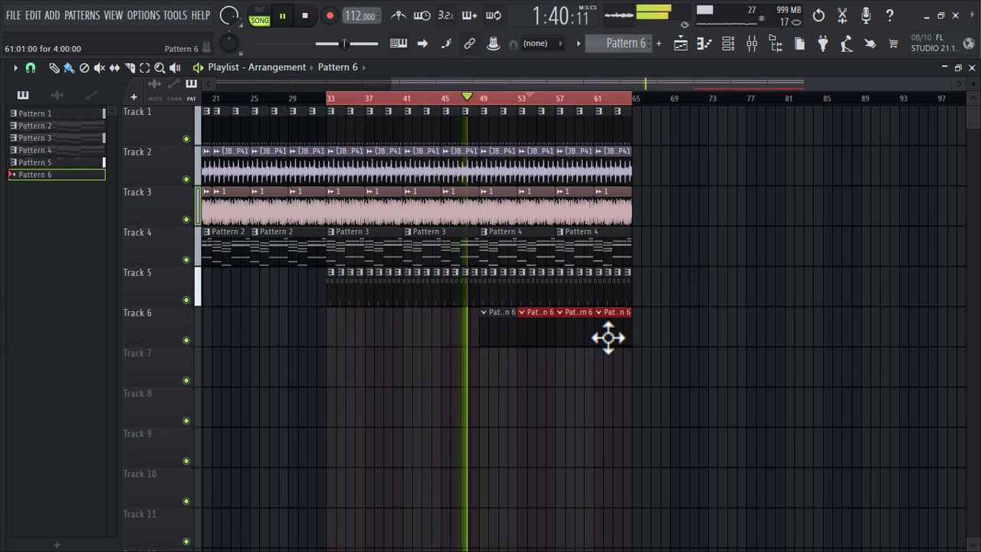
double_click(608, 337)
Step: Show the channel rack and add a second ANA 2 channel directly below the existing ANA 2
click(730, 44)
click(729, 44)
click(730, 44)
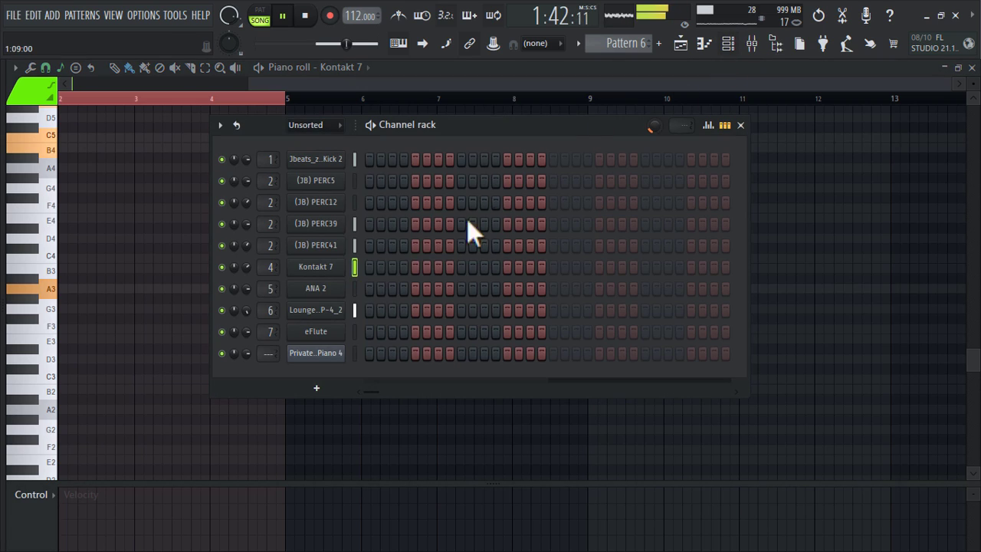
right_click(342, 291)
click(370, 425)
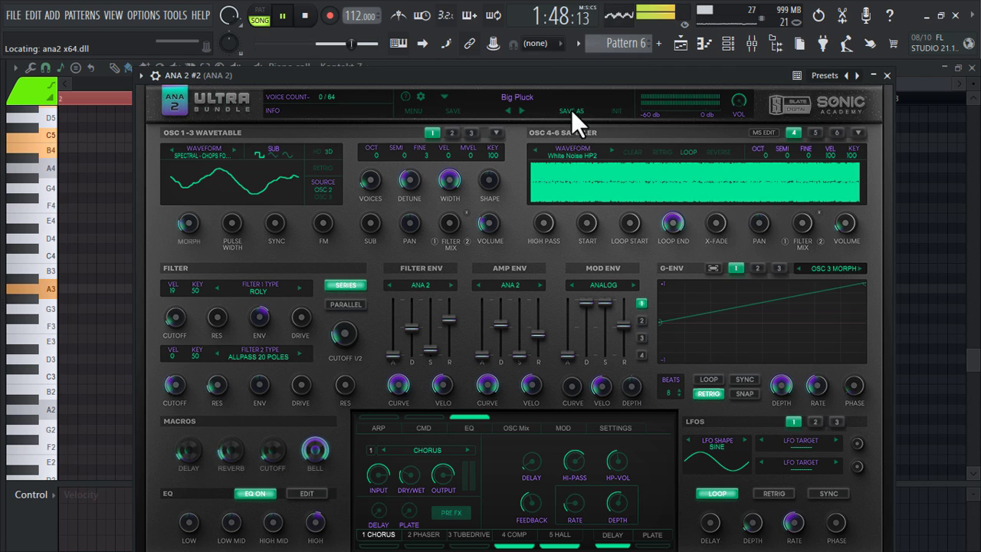
Step: Load the Love Guitar preset from the Guitar category in ANA 2 #2 and close the instrument
click(518, 97)
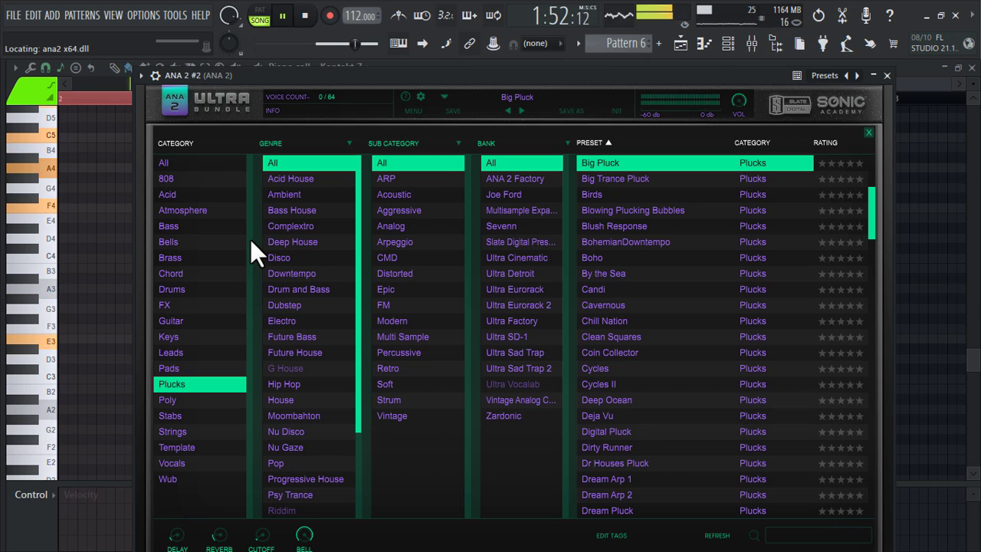
click(186, 319)
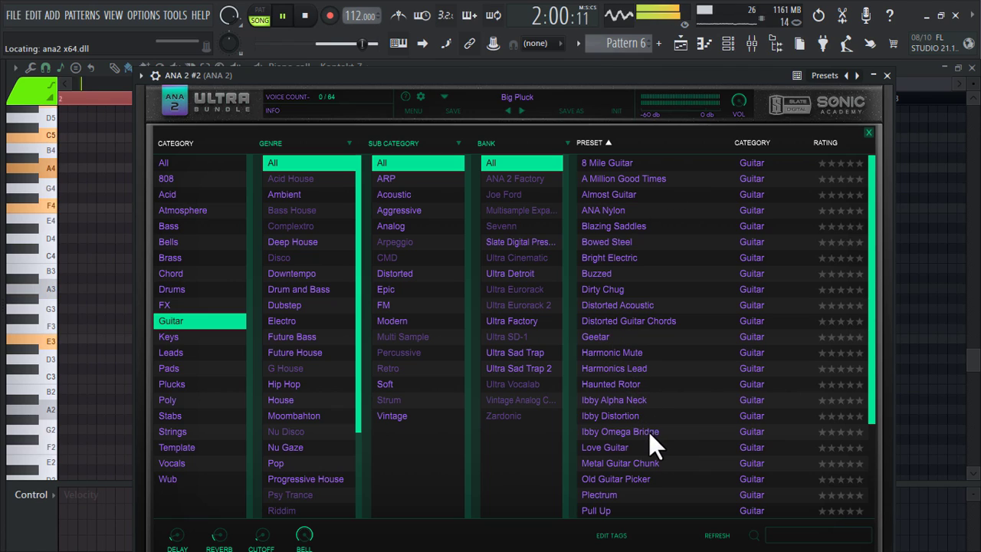
click(622, 447)
click(868, 132)
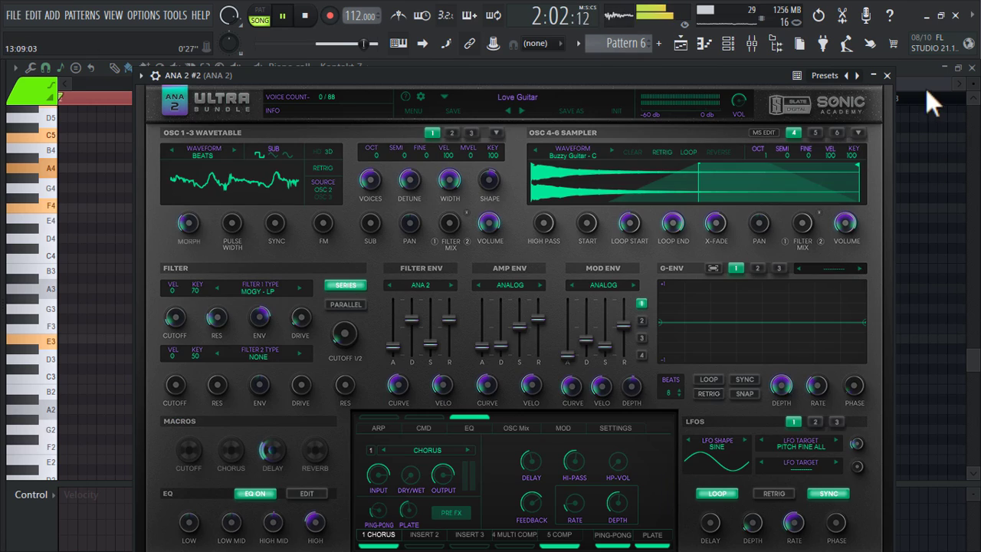
click(886, 76)
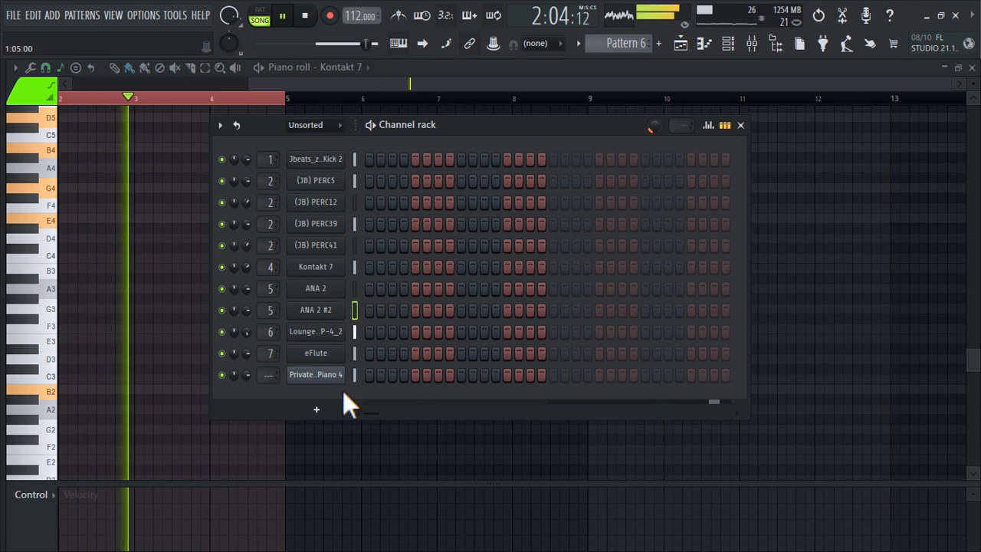
Step: Route the ANA 2 #2 channel to mixer track 8 and open its piano roll
drag(269, 310, 269, 291)
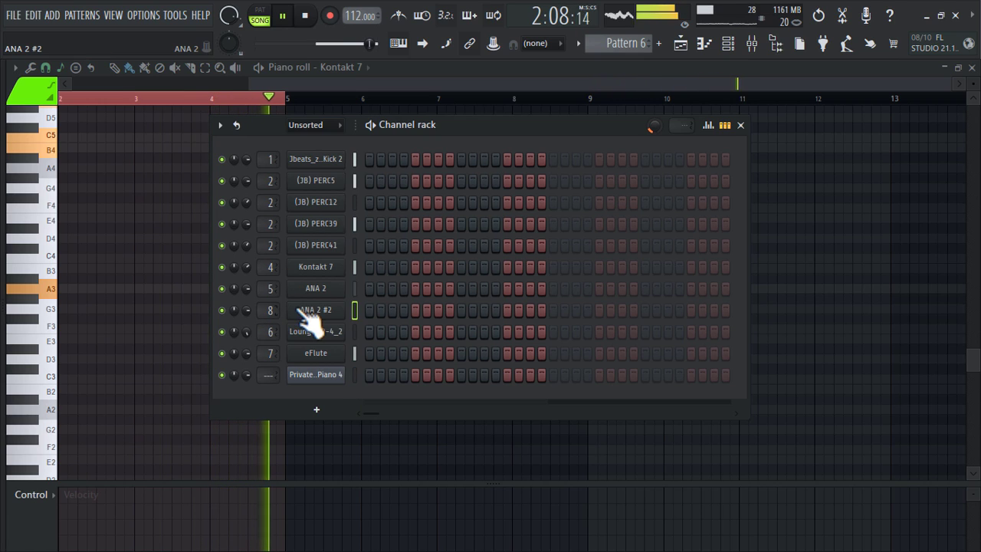
right_click(342, 307)
click(362, 307)
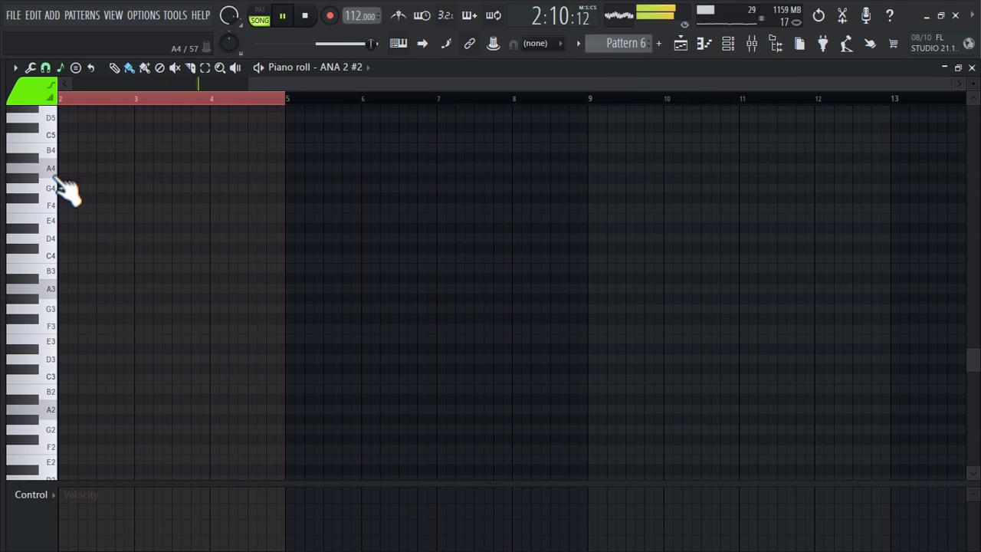
Step: Place E5, F5 and A5 notes spaced across bar 1 for ANA 2 #2
scroll(55, 178, up, 3)
scroll(53, 196, up, 4)
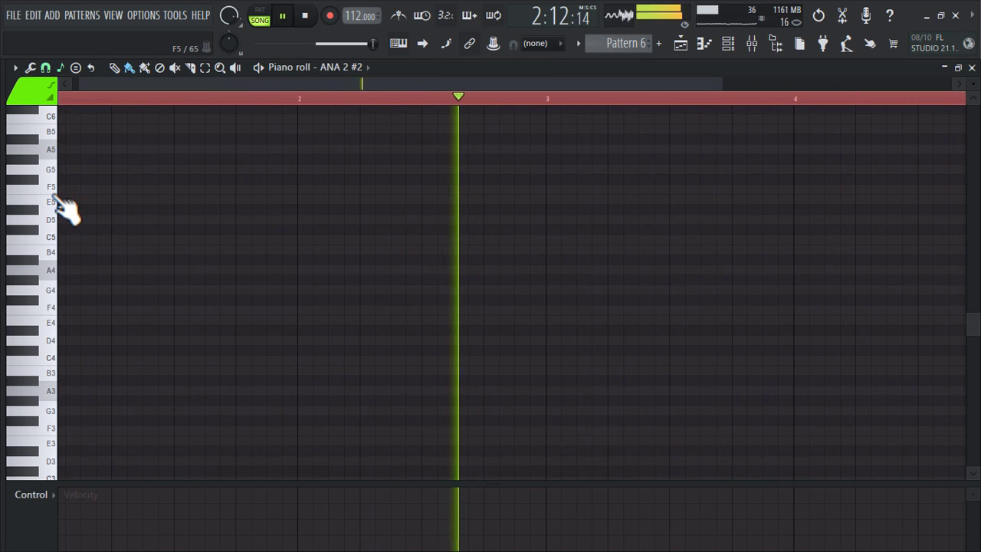
click(87, 199)
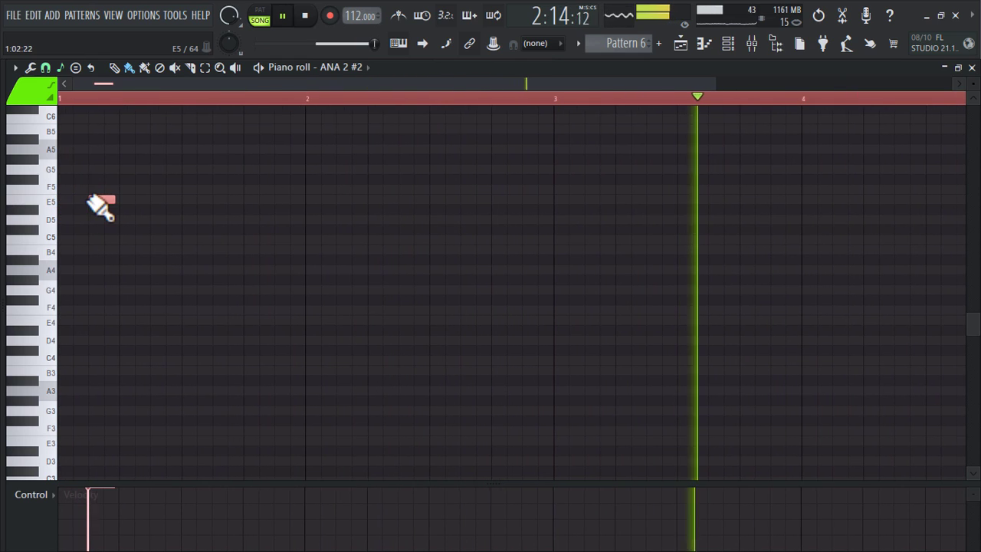
click(157, 190)
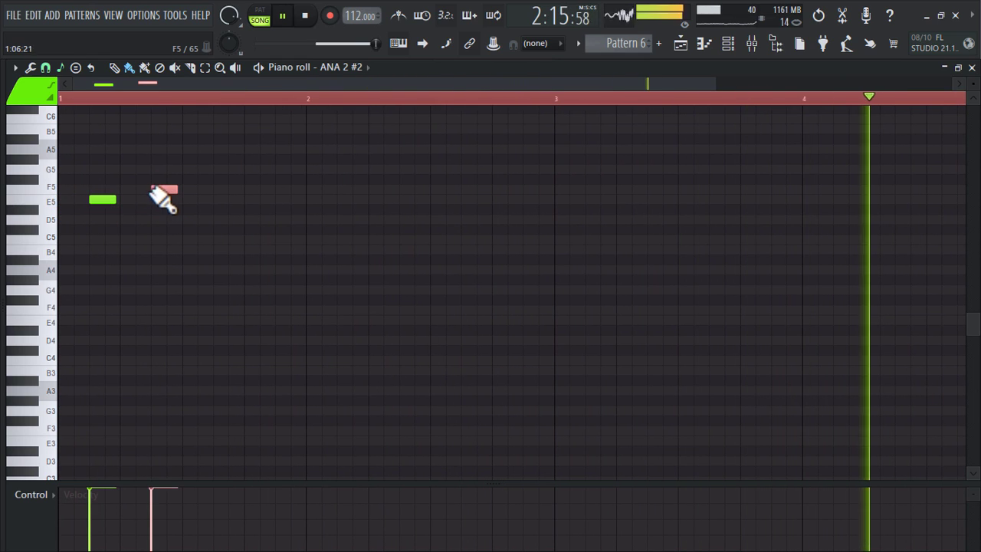
click(218, 149)
scroll(238, 199, down, 2)
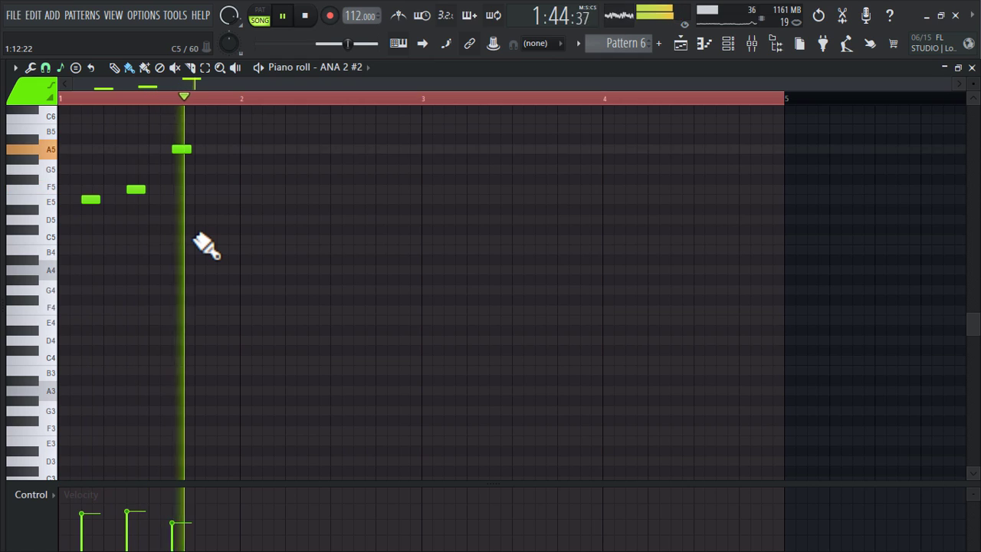
Step: Move bar 1's A5 note down to E5, add short A5 and E5 notes around F5, and lower the new A5's velocity
drag(182, 150, 183, 197)
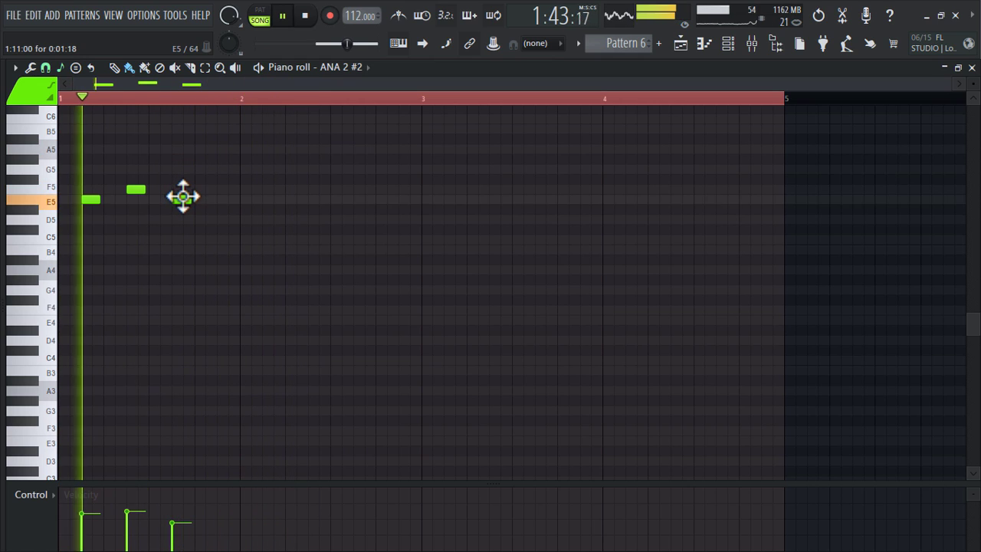
click(140, 197)
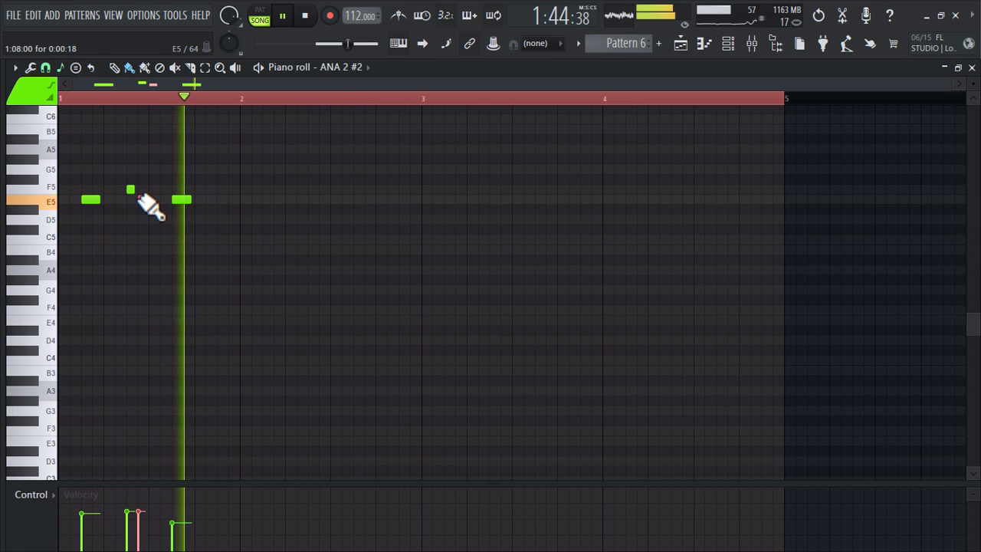
click(117, 148)
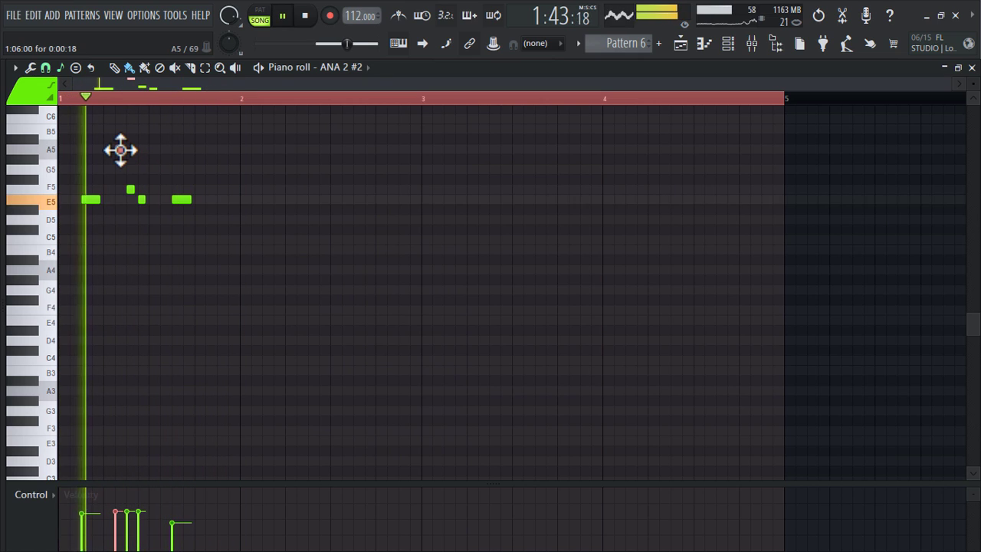
click(116, 529)
right_click(176, 381)
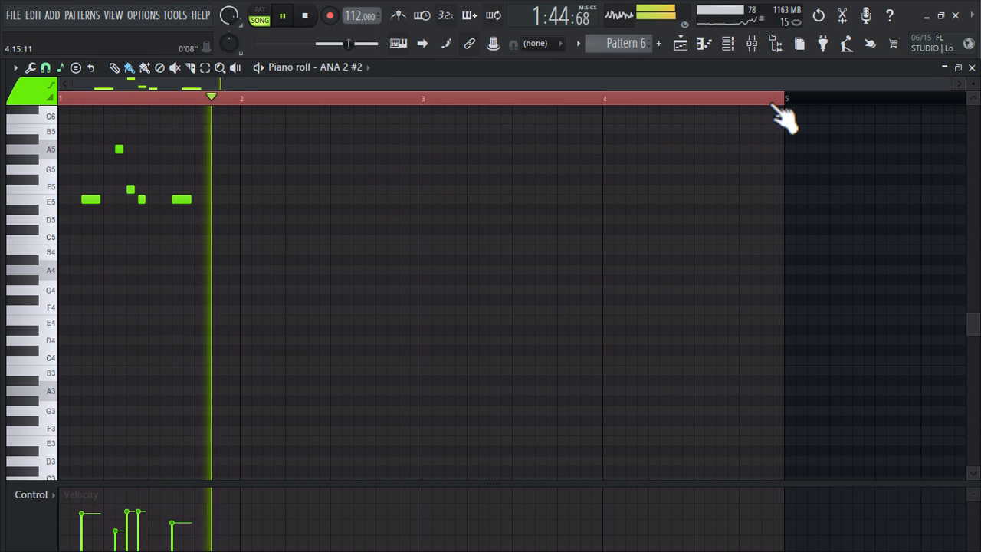
Step: Add short E5, F5 and E5 notes in bar 2 and duplicate the two-bar phrase into bars 3 and 4
click(323, 199)
click(357, 190)
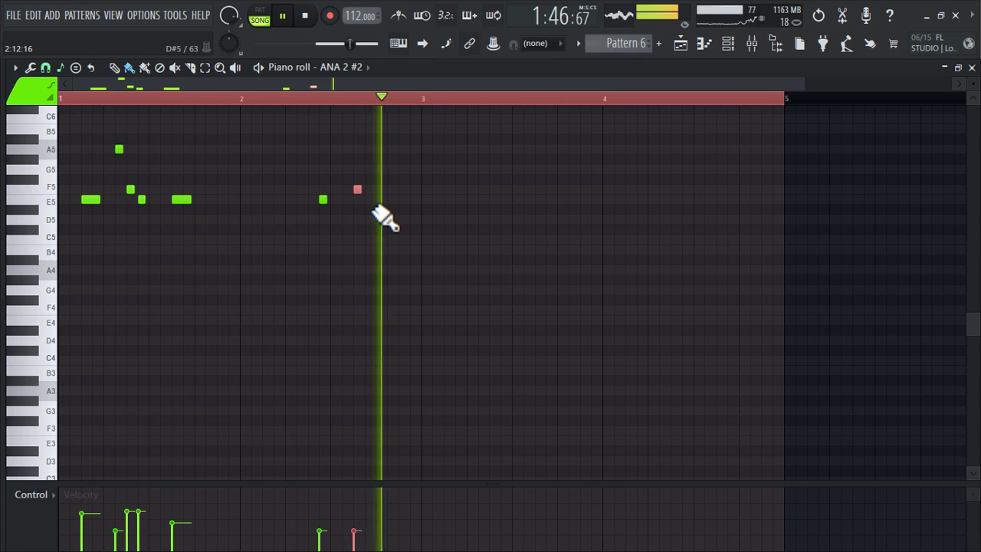
click(390, 199)
key(ctrl+a)
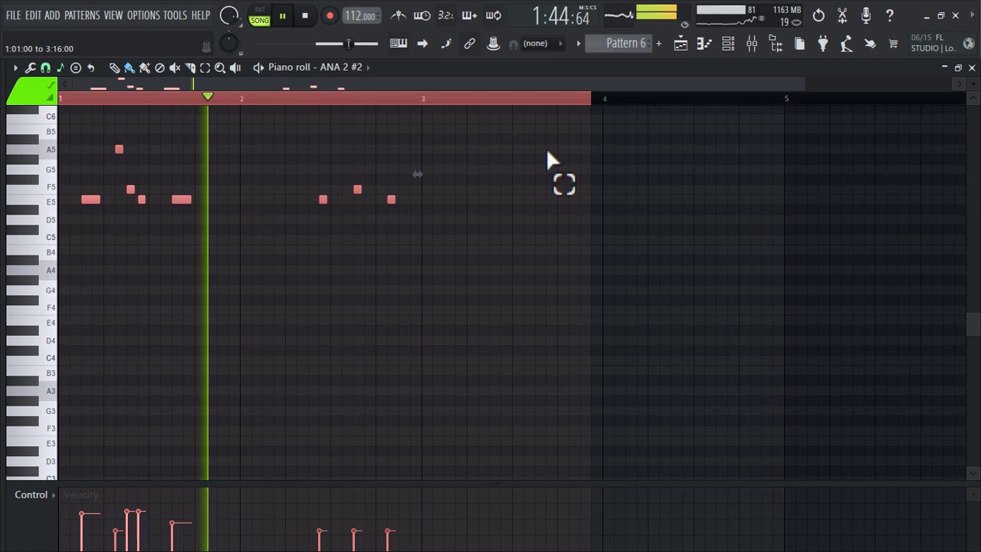
key(ctrl+b)
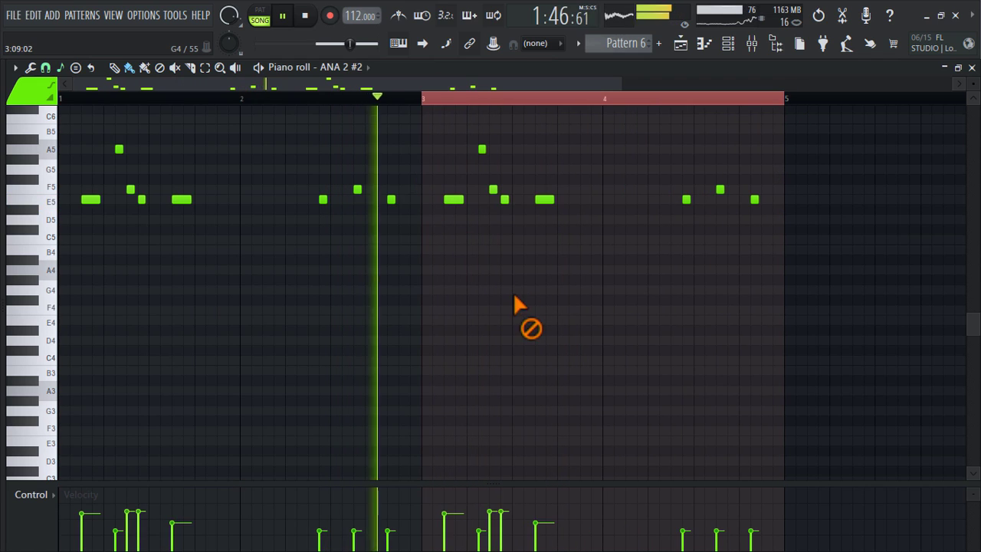
Step: Advance ANA 2 #2 through the guitar presets from Love Guitar to Rev Up and close the instrument
click(728, 44)
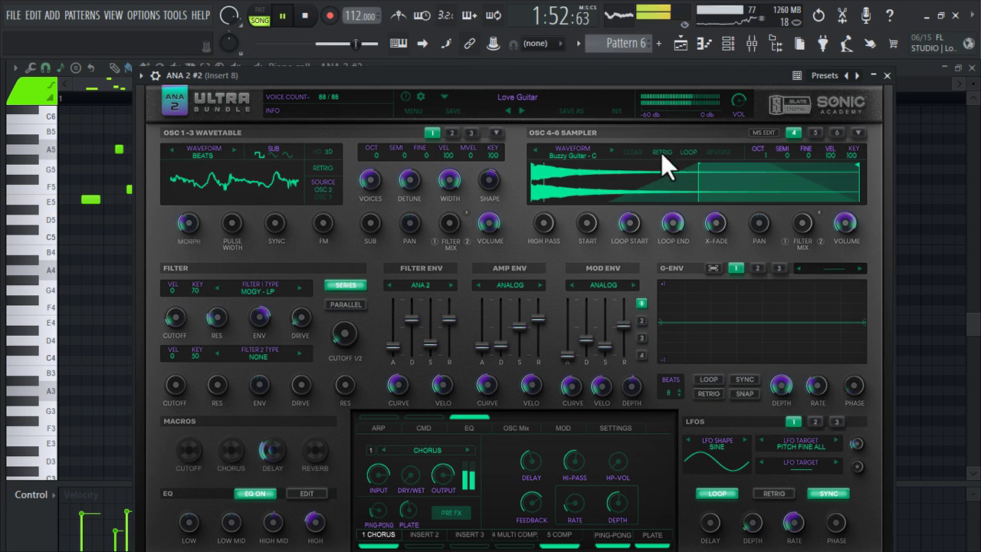
click(522, 109)
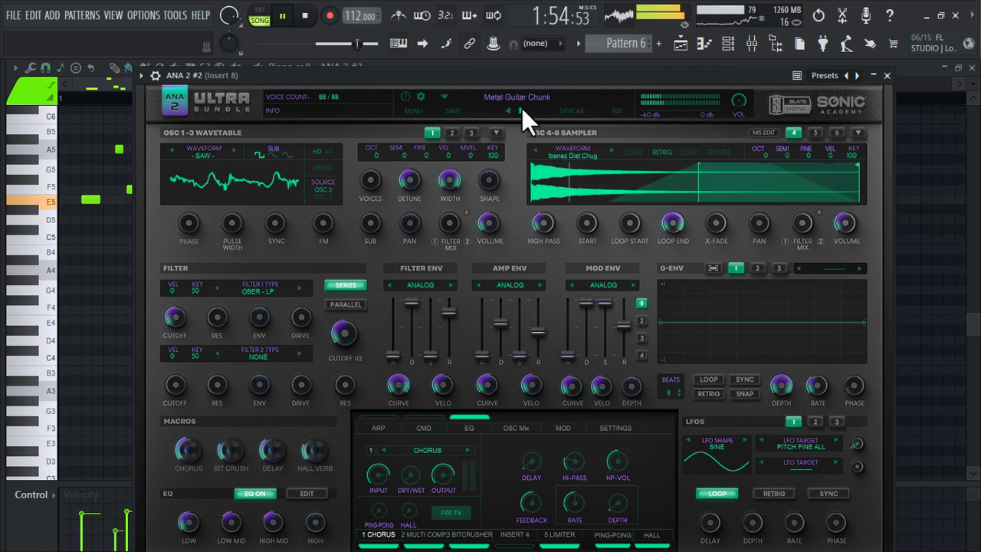
click(522, 108)
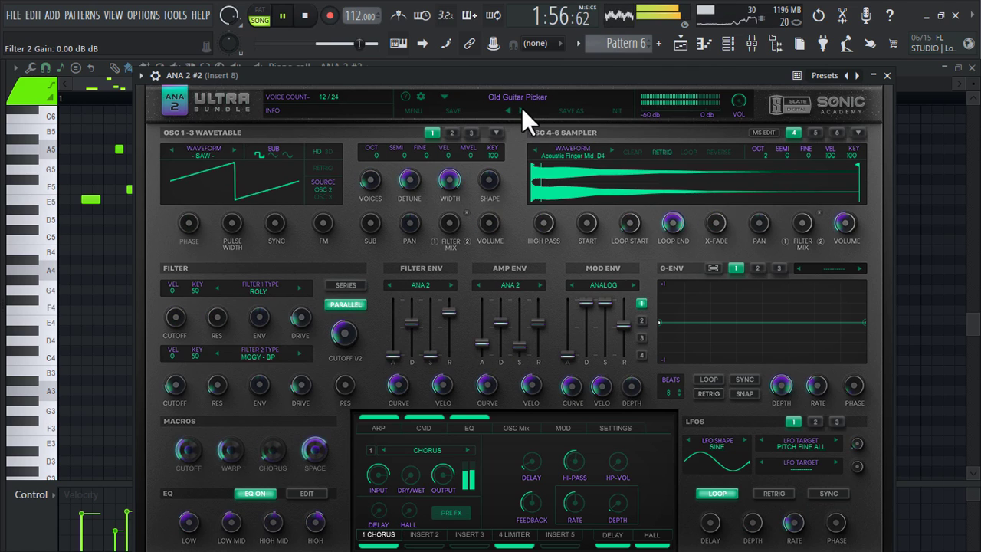
click(522, 110)
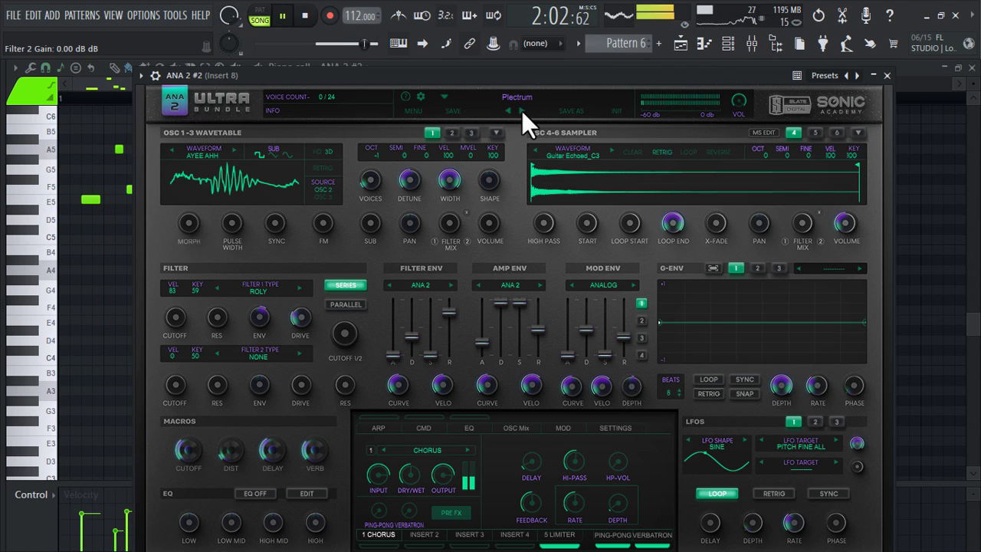
click(522, 112)
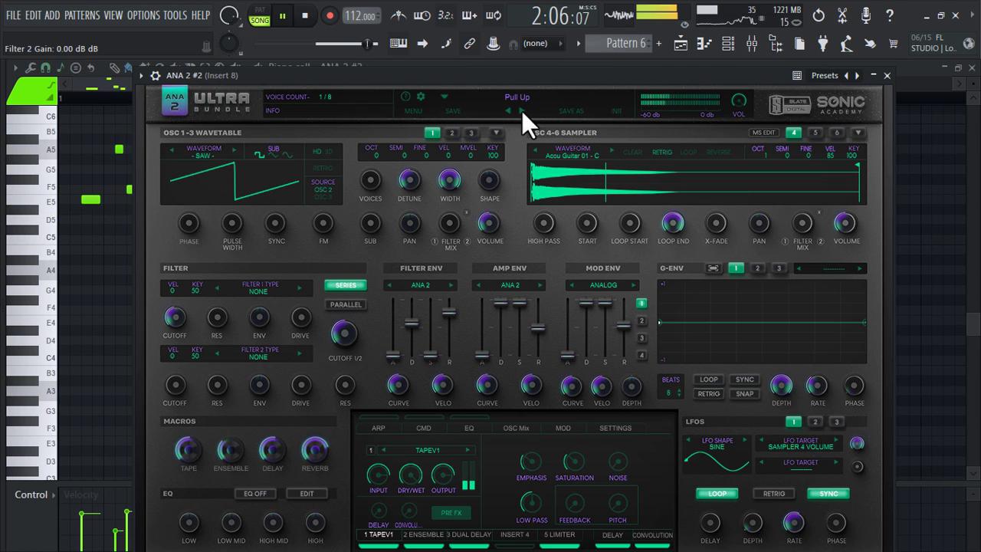
click(522, 111)
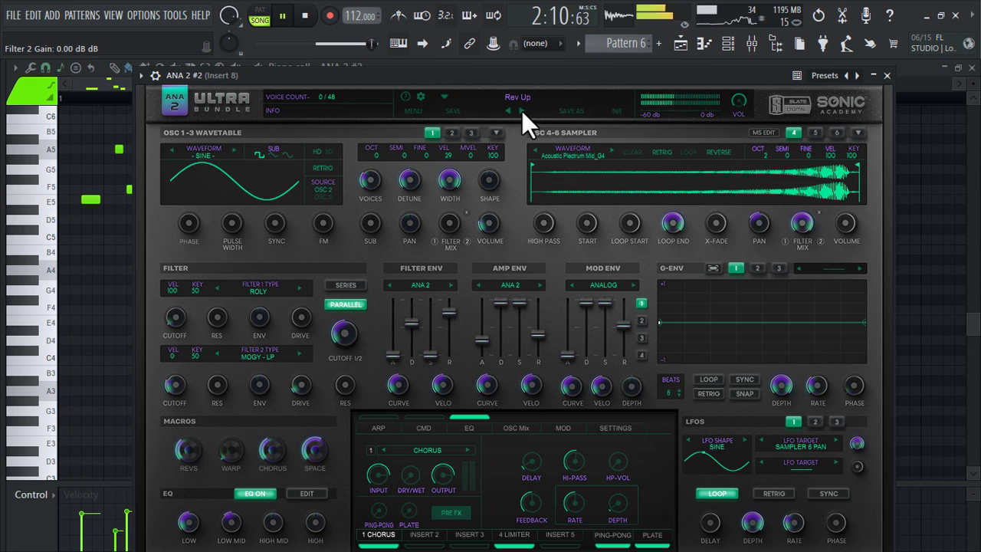
click(886, 75)
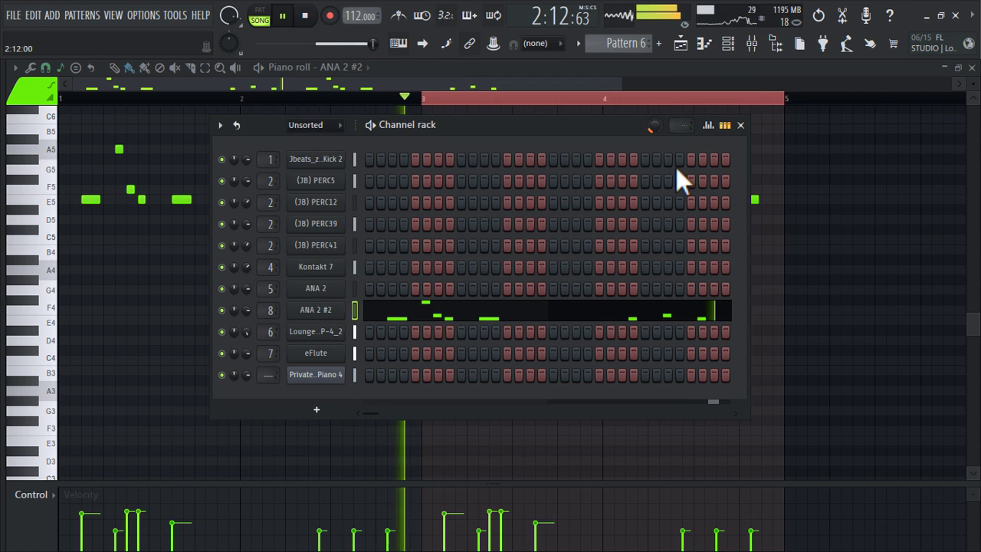
Step: Delete all ANA 2 #2 notes and place two short pairs of E5 and A5 notes in bar 1
key(F7)
click(528, 322)
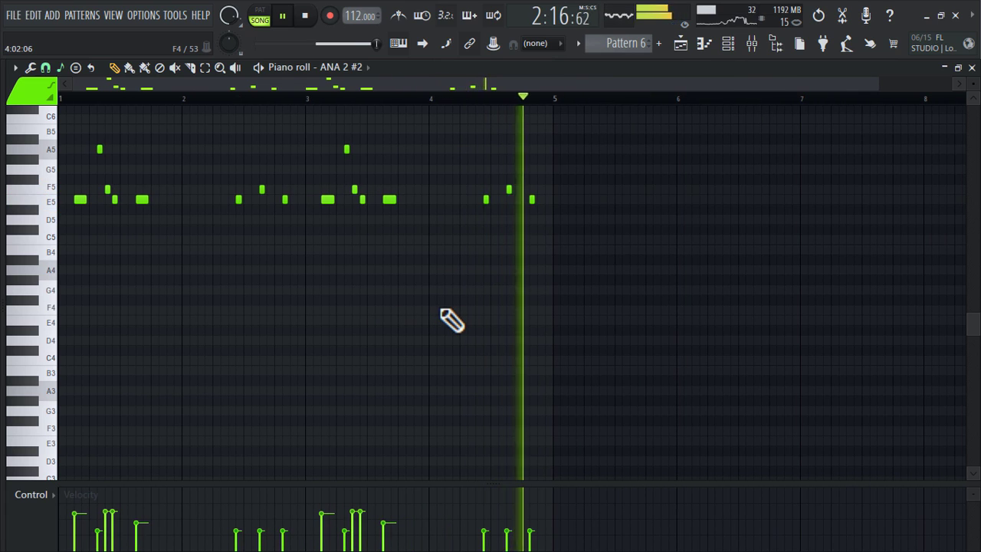
key(ctrl+a)
key(Delete)
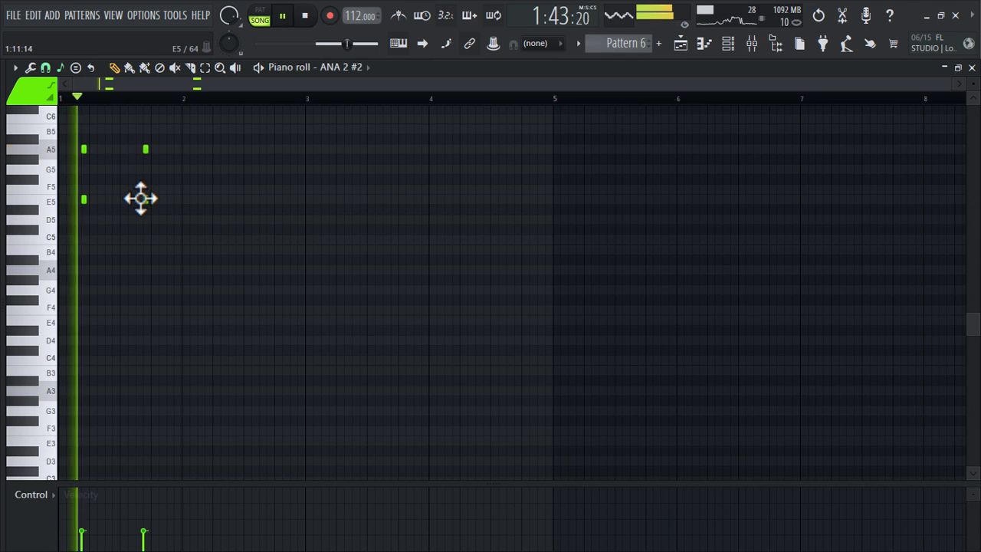
Step: Duplicate bar 1's E5 and A5 note pairs three times to fill bars 2 to 4
key(ctrl+a)
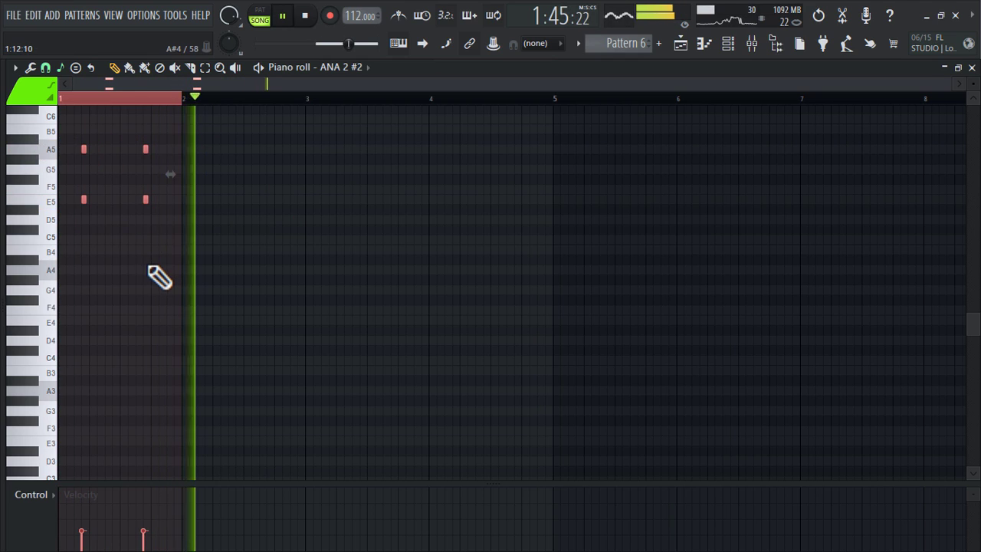
key(ctrl+b)
key(ctrl+b)
key(ctrl+b)
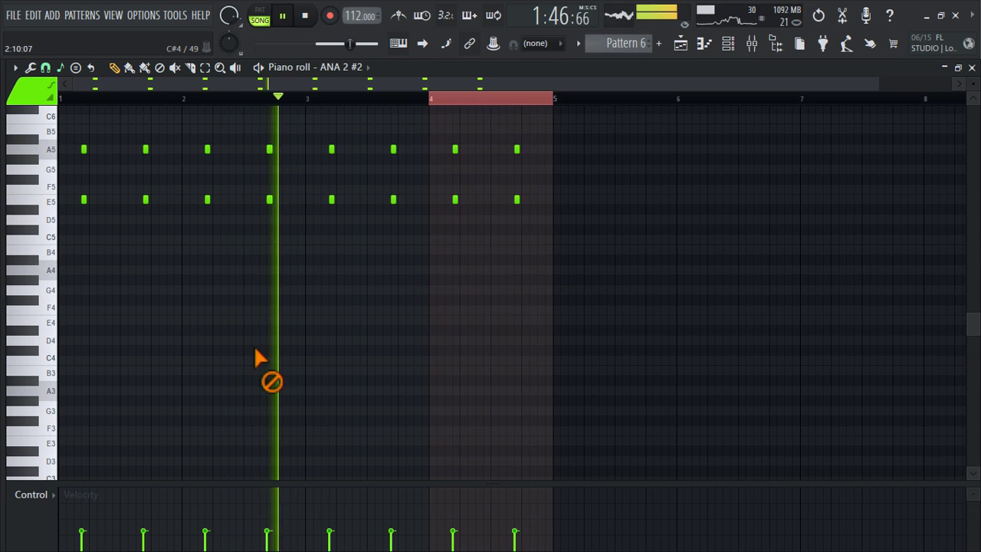
Step: Return to the playlist and switch to the empty Pattern 8
click(680, 43)
scroll(678, 254, left, 4)
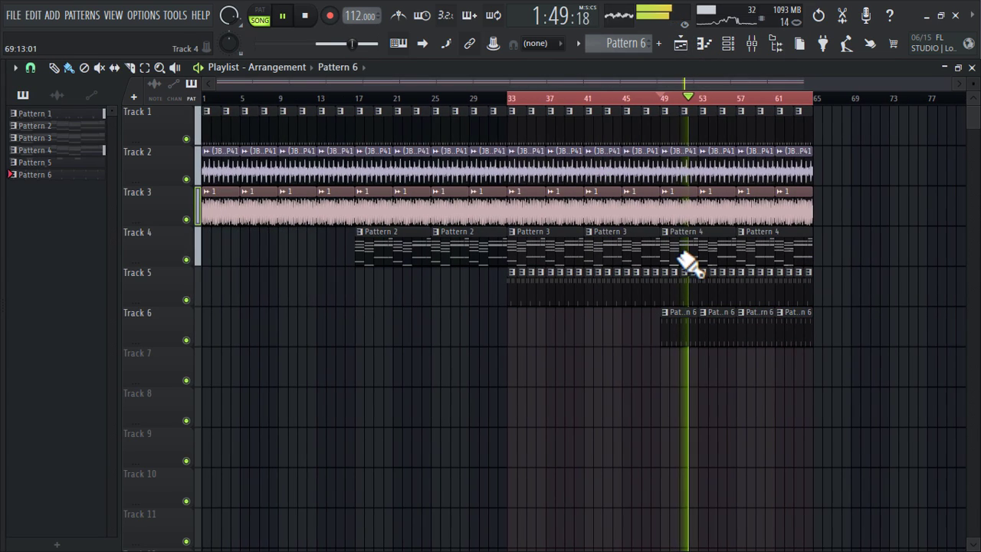
scroll(677, 252, right, 3)
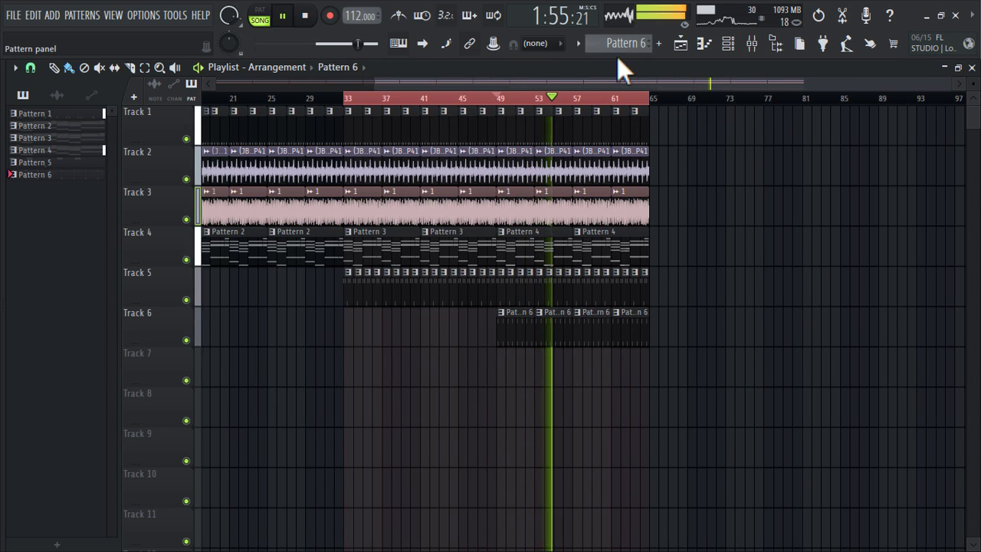
drag(637, 44, 637, 34)
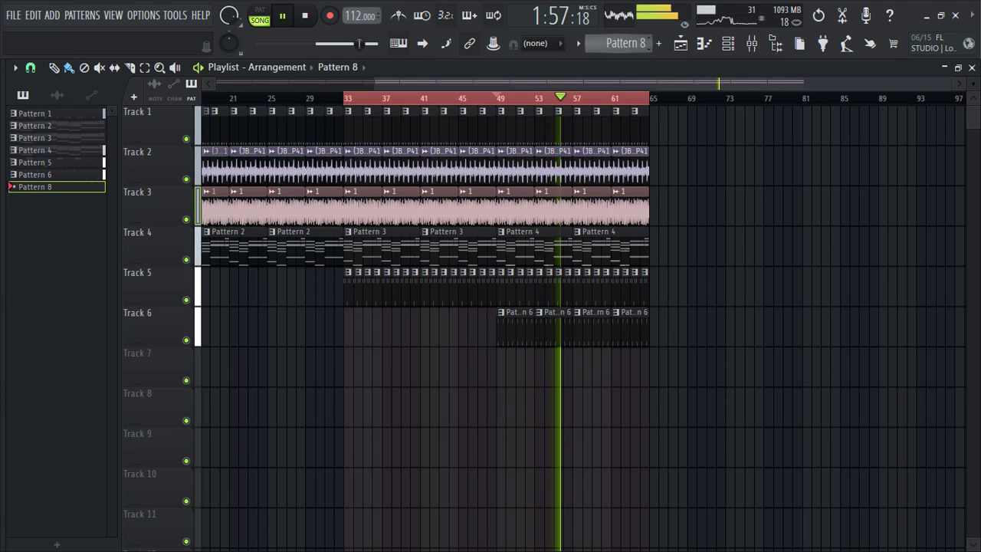
Step: Place Pattern 8 on Track 7 from bar 45 to the end of bar 64 and open it for note editing
click(462, 377)
mouse_move(466, 373)
mouse_down()
mouse_move(618, 388)
mouse_move(646, 381)
mouse_up()
double_click(614, 376)
Step: Add an Atmos 3 Lite channel, start the instrument and close its window
click(728, 43)
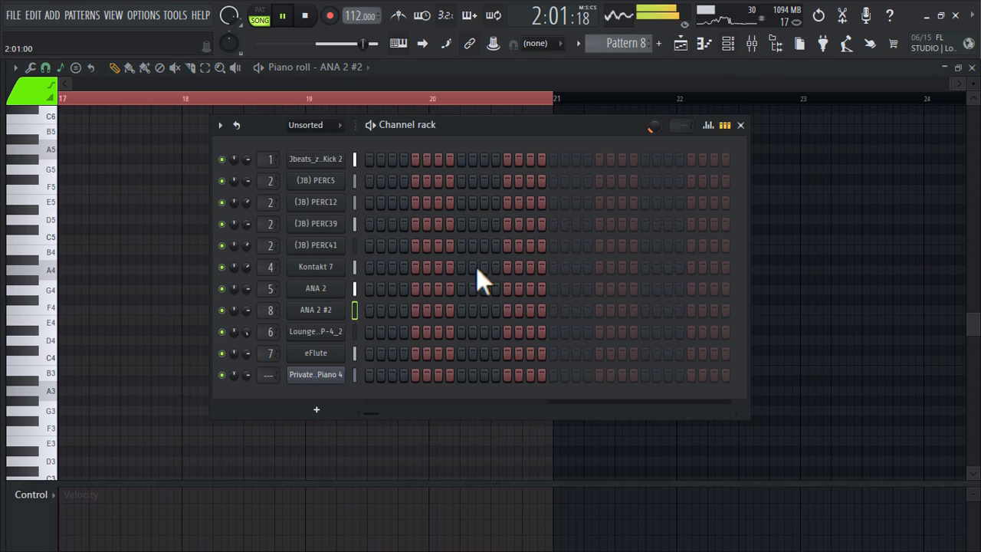
click(349, 412)
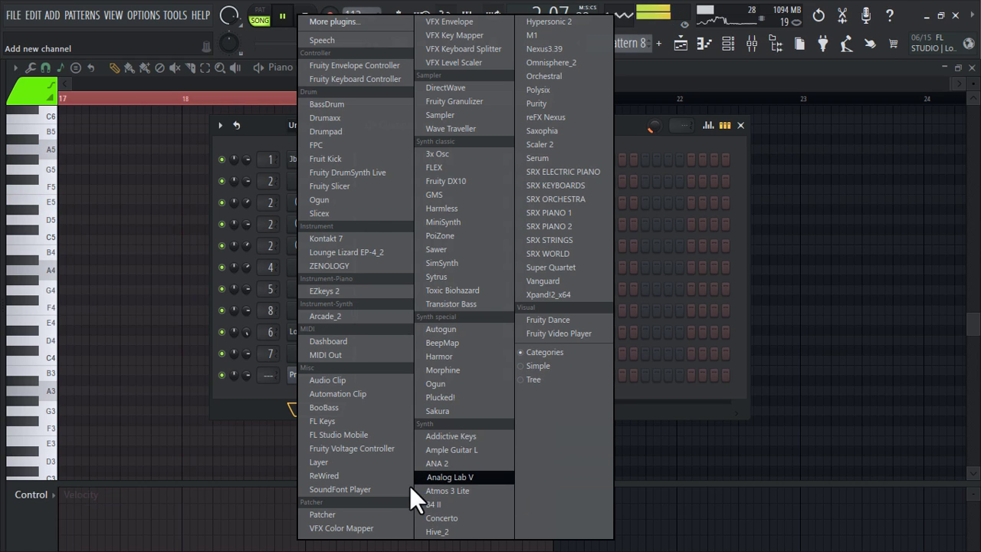
click(281, 504)
click(316, 410)
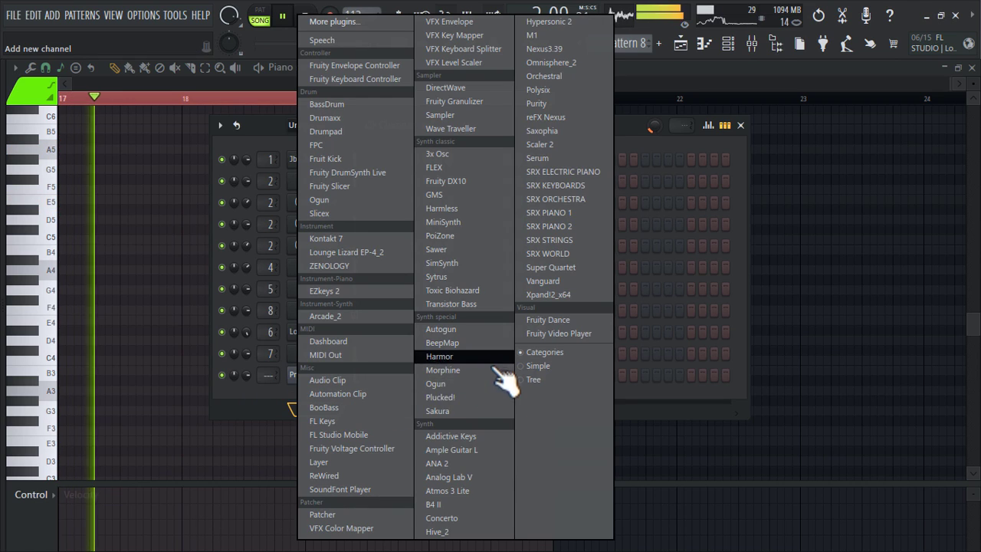
click(494, 491)
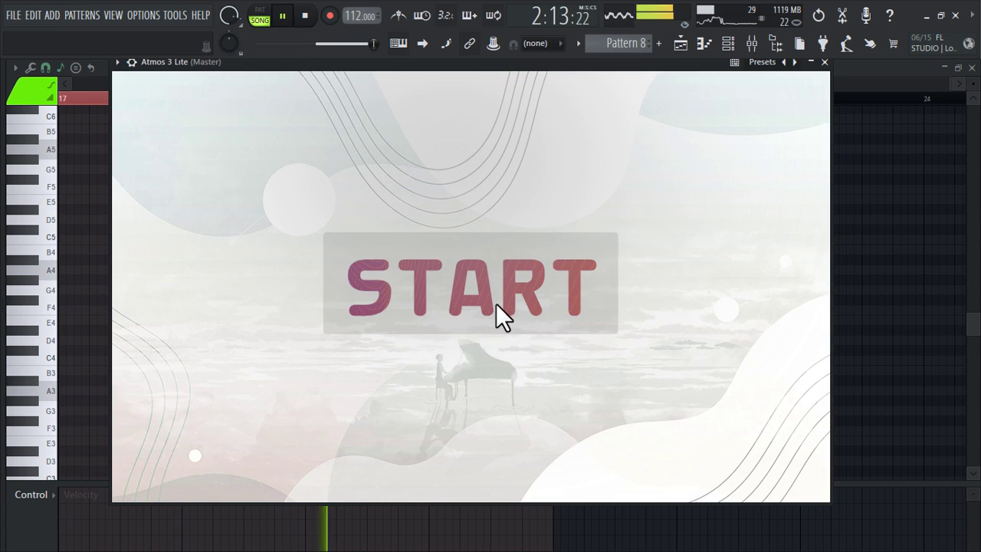
click(496, 303)
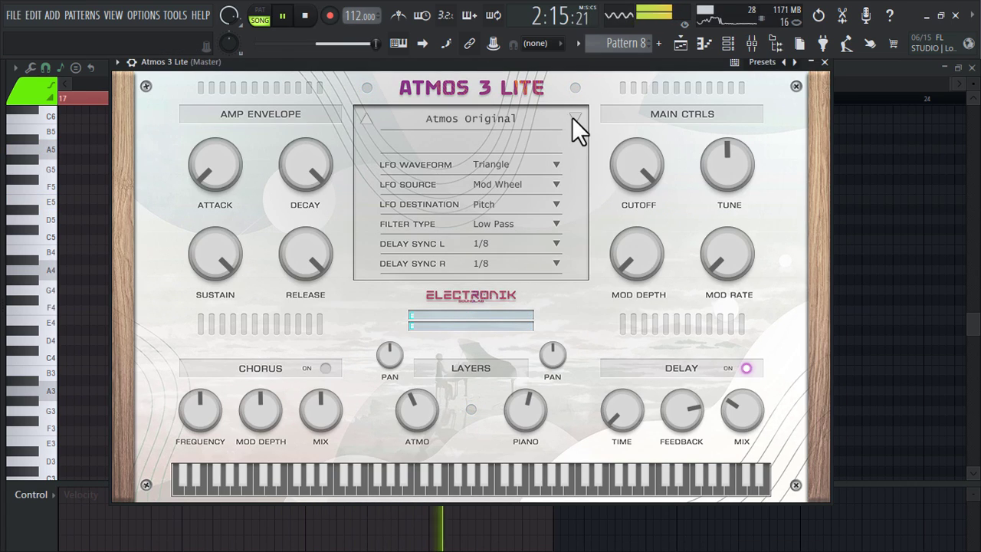
click(826, 62)
Step: Record a played Atmos 3 Lite melody as notes and automation into Pattern 8, starting just before its playlist clip
click(685, 44)
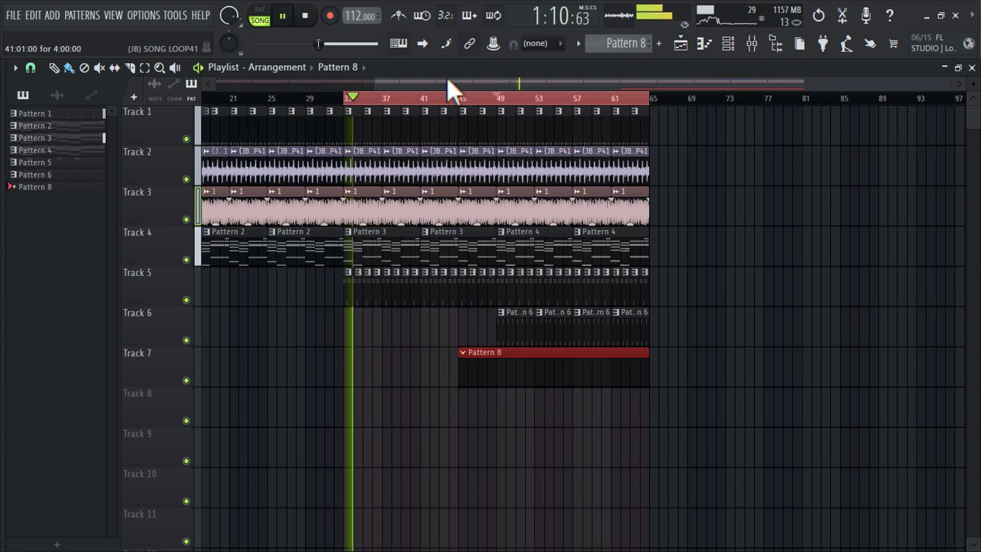
click(449, 98)
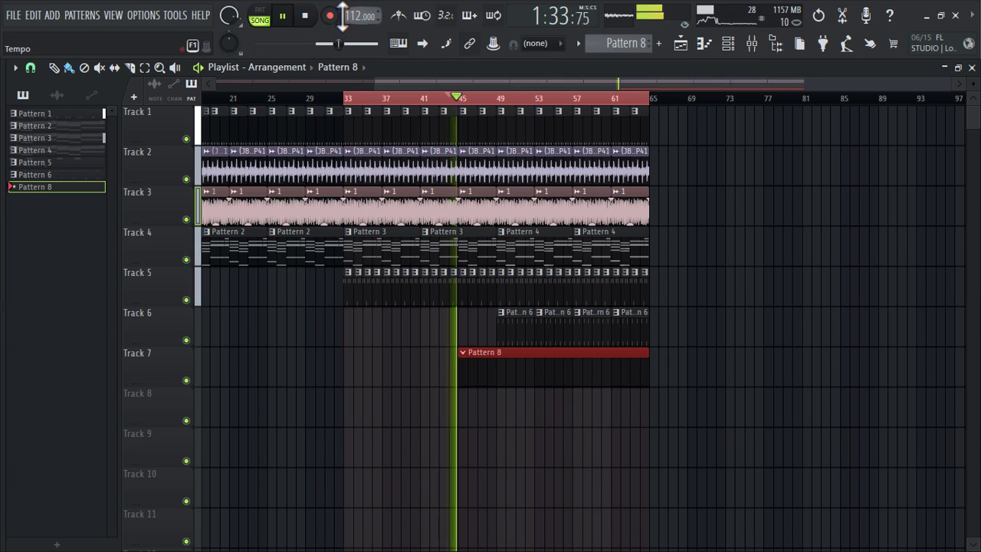
click(330, 16)
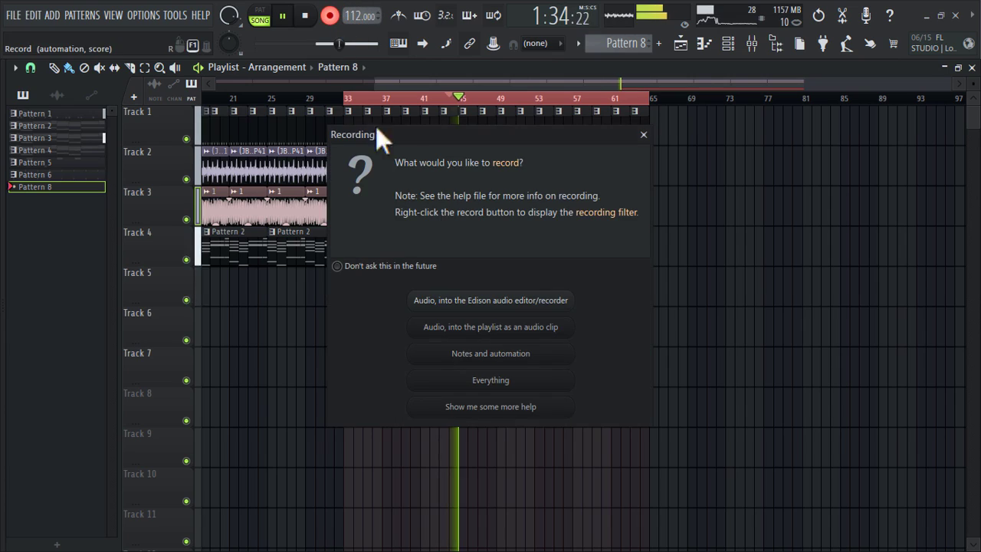
click(467, 356)
key(space)
key(space)
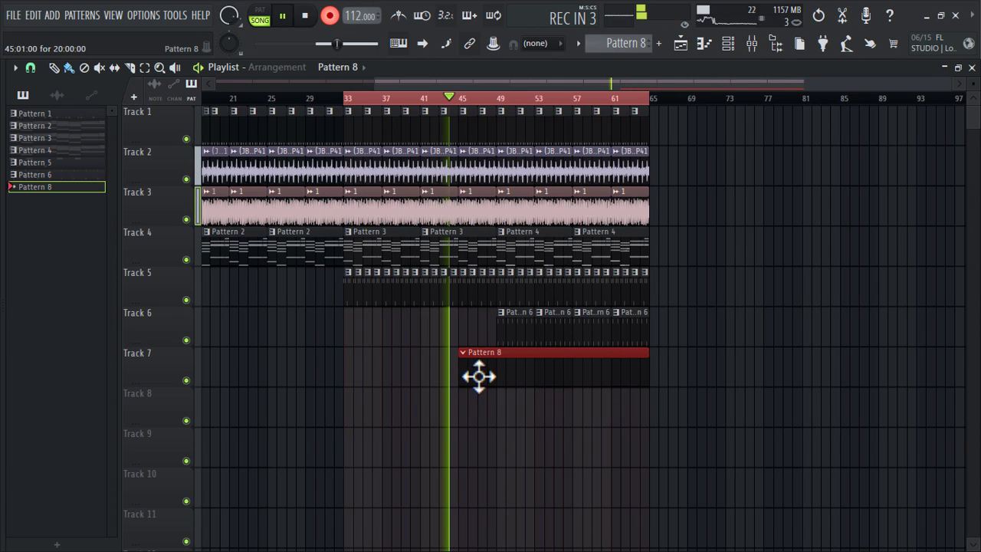
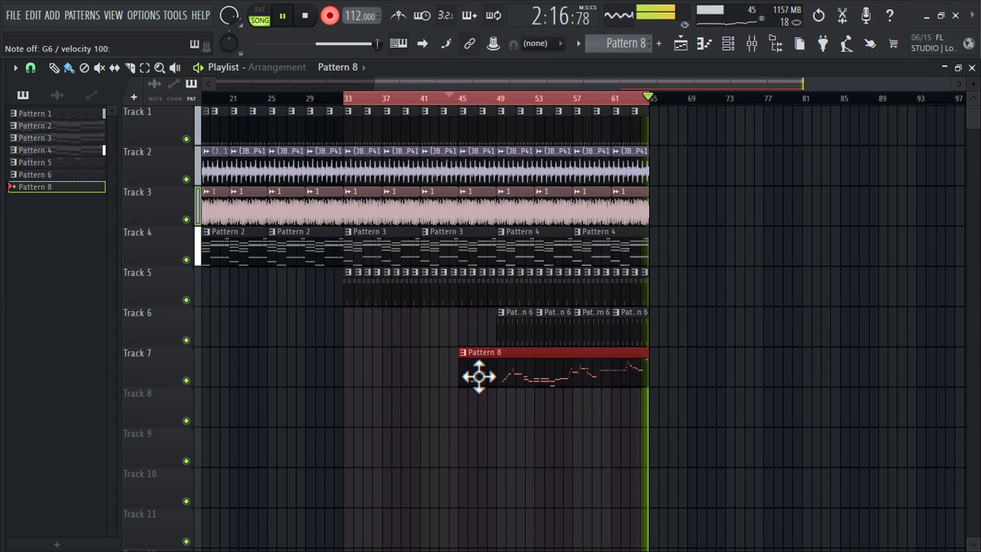
Step: Quantize the recorded Atmos 3 Lite notes in Pattern 8 and randomize their velocities
double_click(526, 378)
key(alt+q)
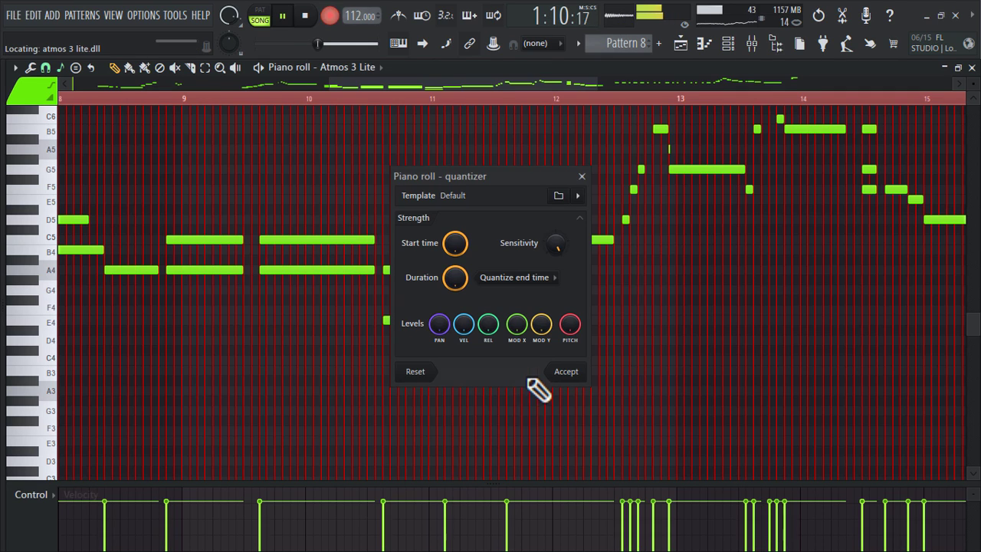
key(Escape)
key(alt+r)
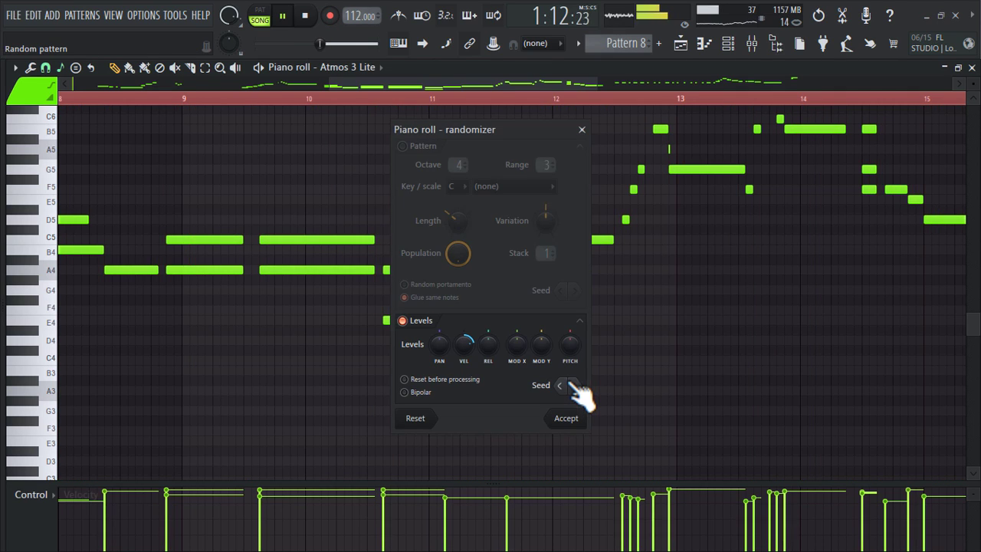
click(579, 419)
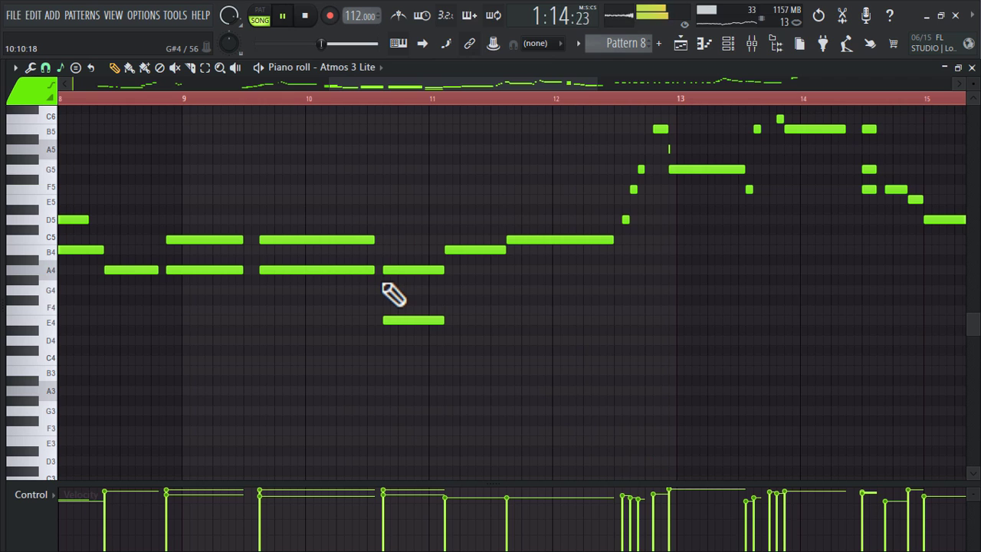
Step: Apply the strumizer with its current settings to the Atmos 3 Lite notes
scroll(393, 294, up, 2)
scroll(393, 294, down, 5)
key(alt+s)
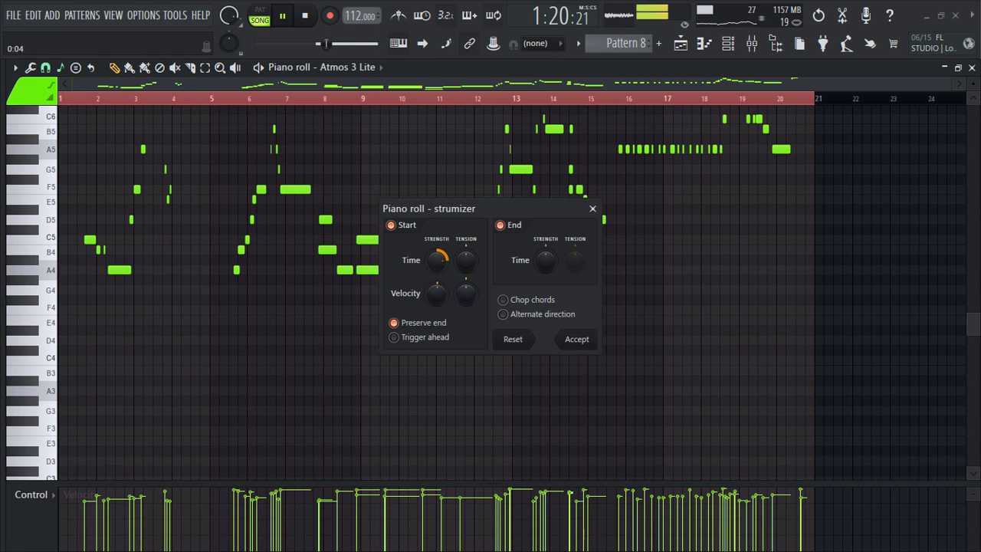
click(584, 344)
scroll(587, 350, up, 5)
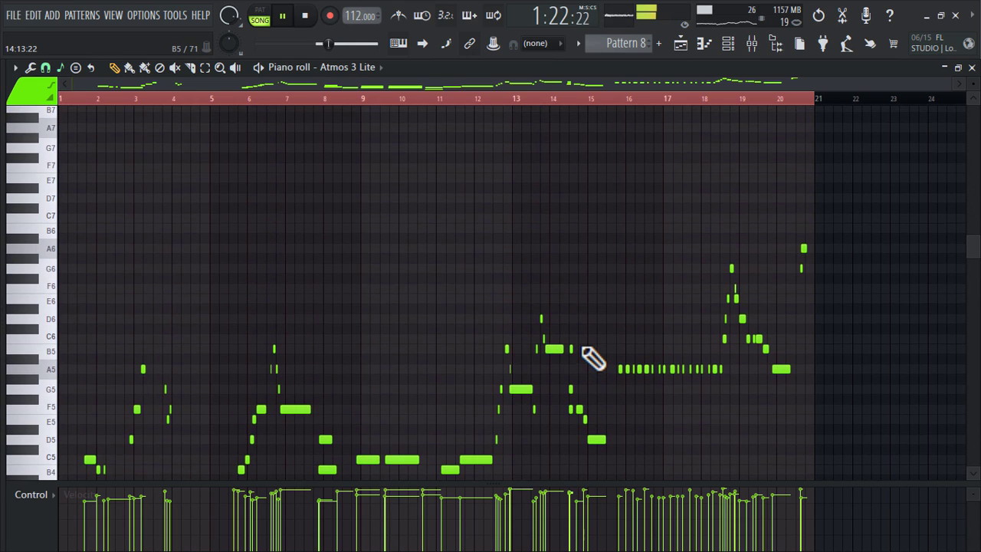
Step: Add short A4, E4, G5 and F5 notes and a longer E5 note to the melody in bars 1 to 3
scroll(594, 358, down, 5)
scroll(109, 280, up, 4)
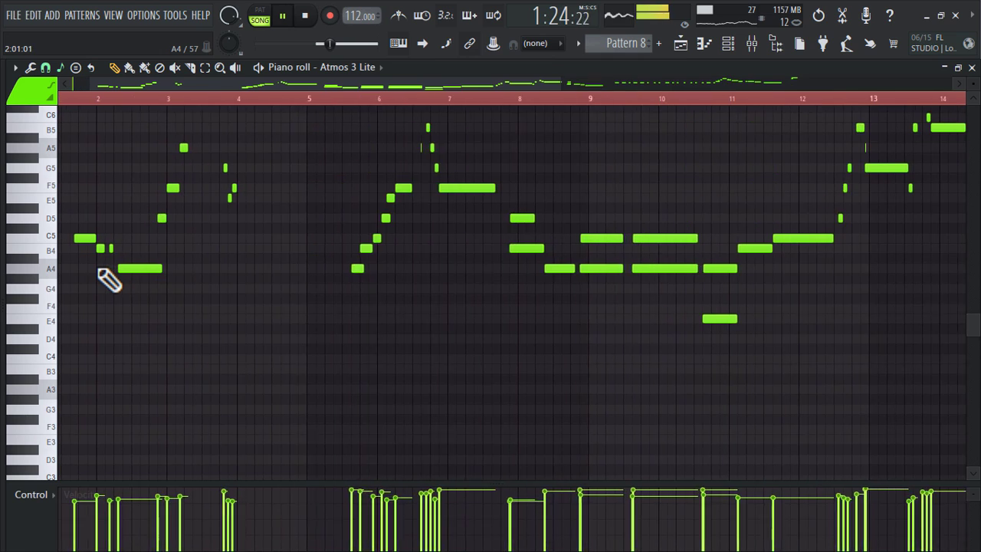
scroll(123, 279, up, 3)
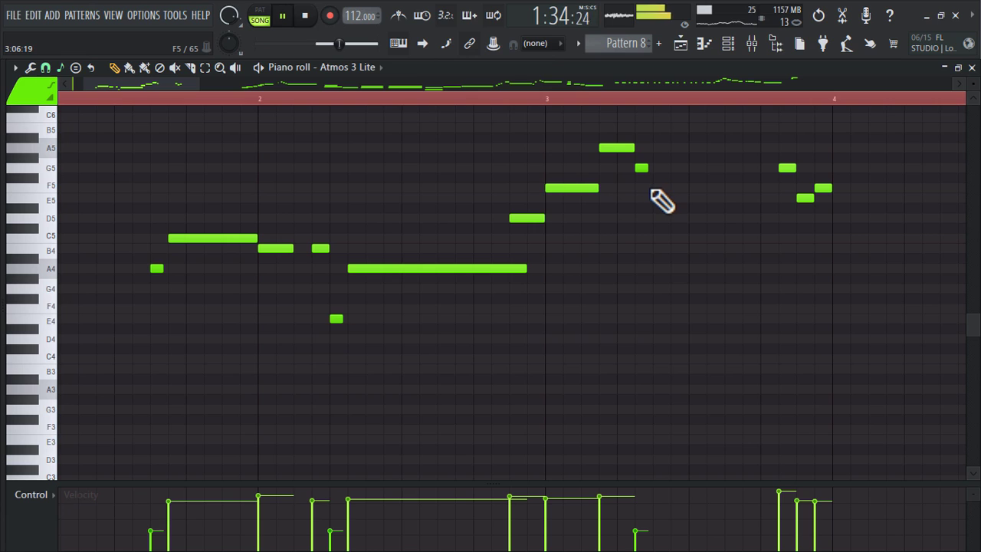
click(652, 189)
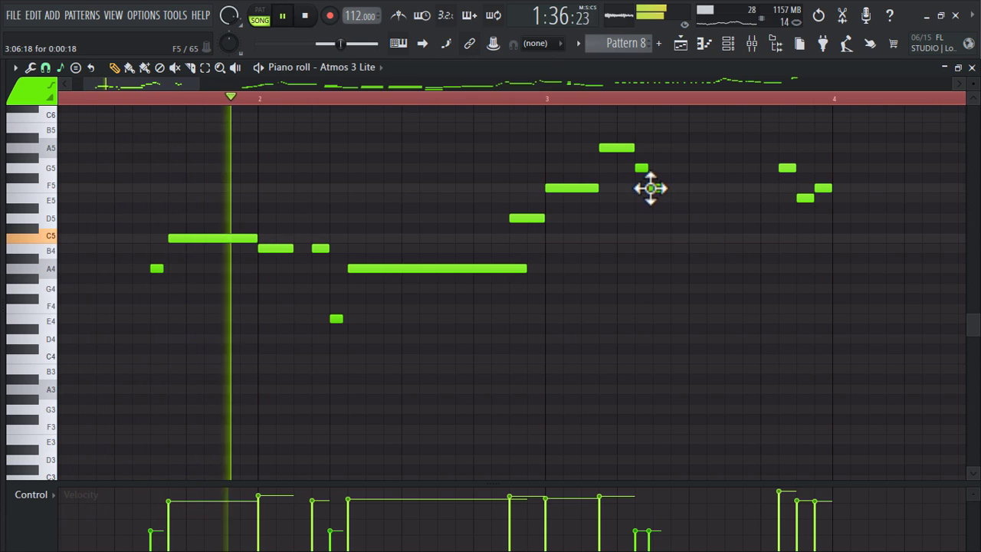
click(657, 198)
drag(668, 198, 733, 199)
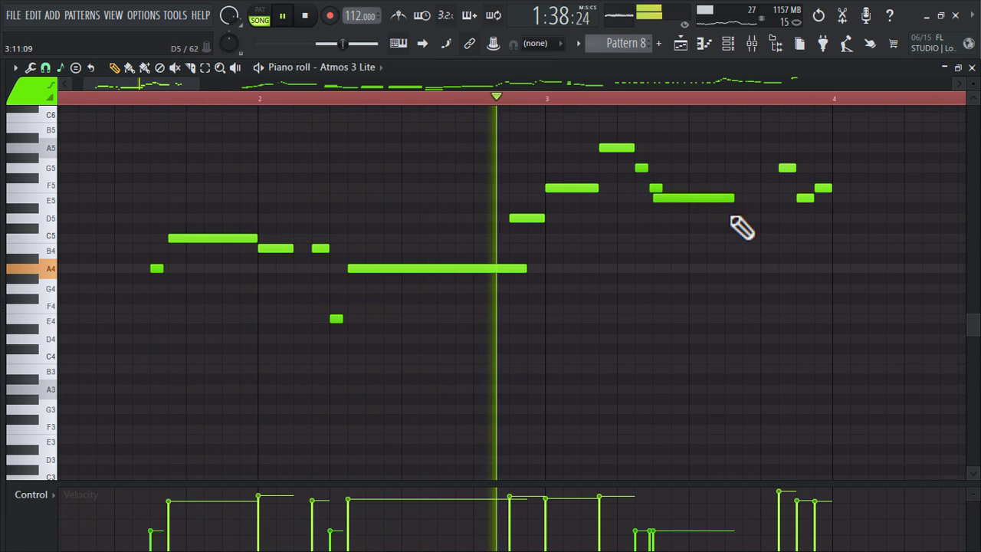
scroll(649, 235, down, 2)
scroll(649, 235, up, 3)
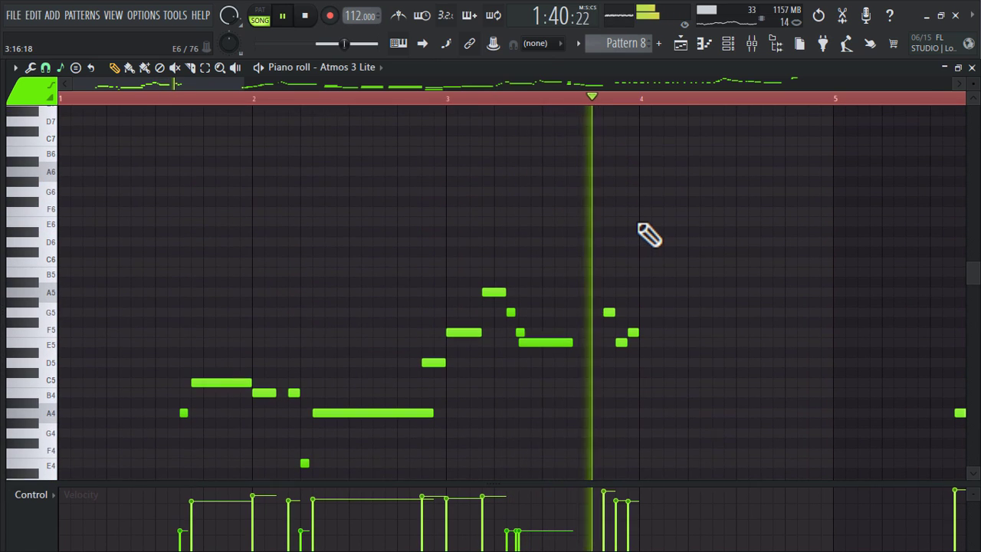
scroll(649, 236, down, 3)
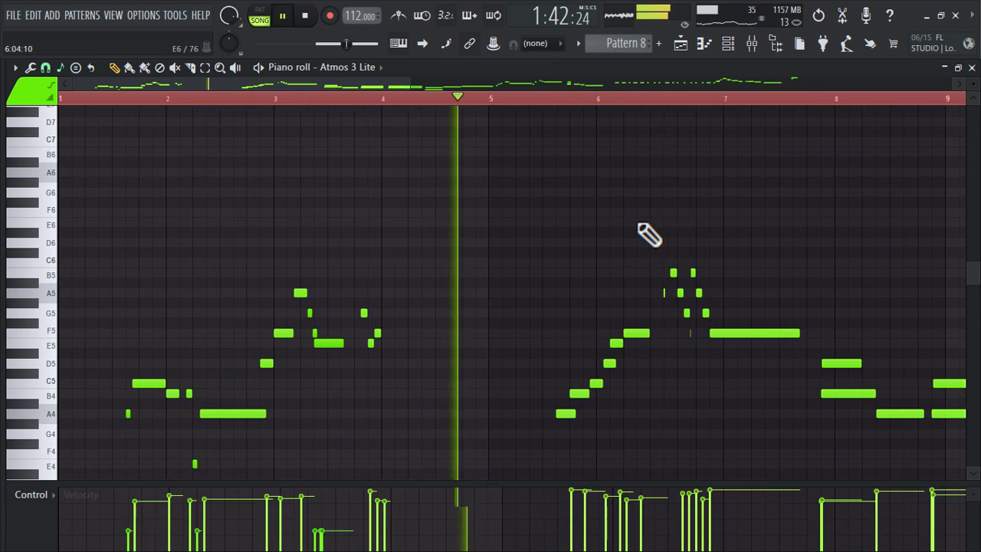
scroll(649, 235, down, 2)
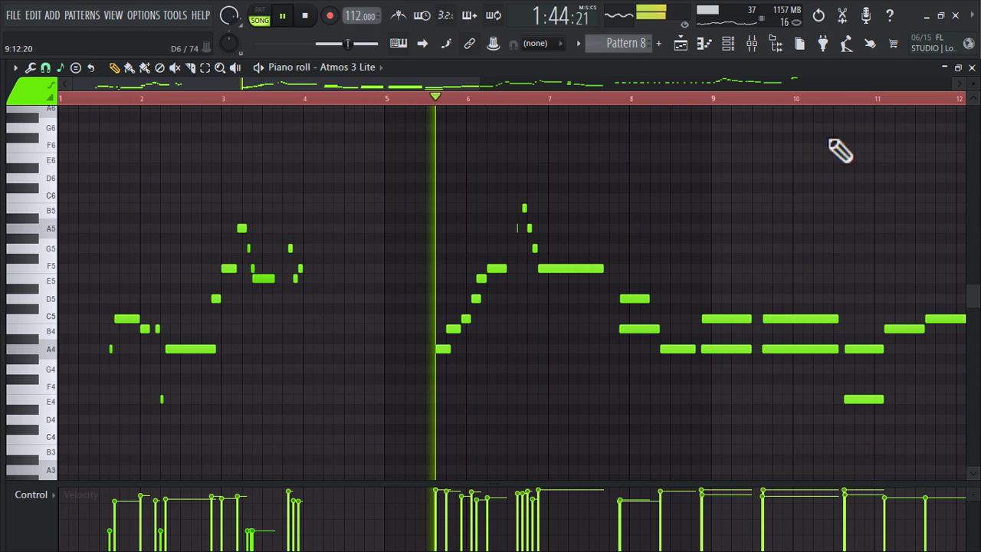
Step: Audition the Atmos 3 Lite presets Eternal Sleep and Crystal Morning, and close the instrument
click(732, 46)
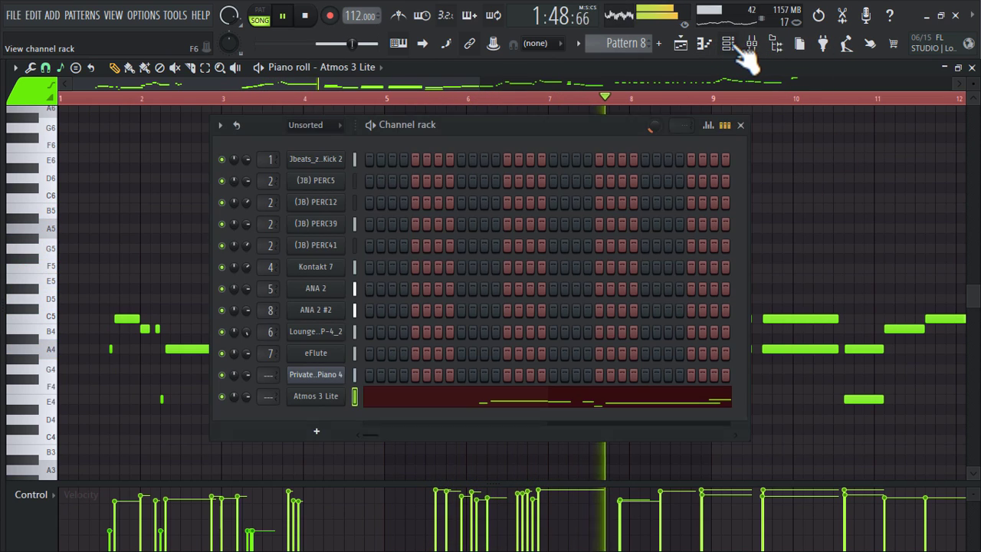
click(318, 397)
click(571, 117)
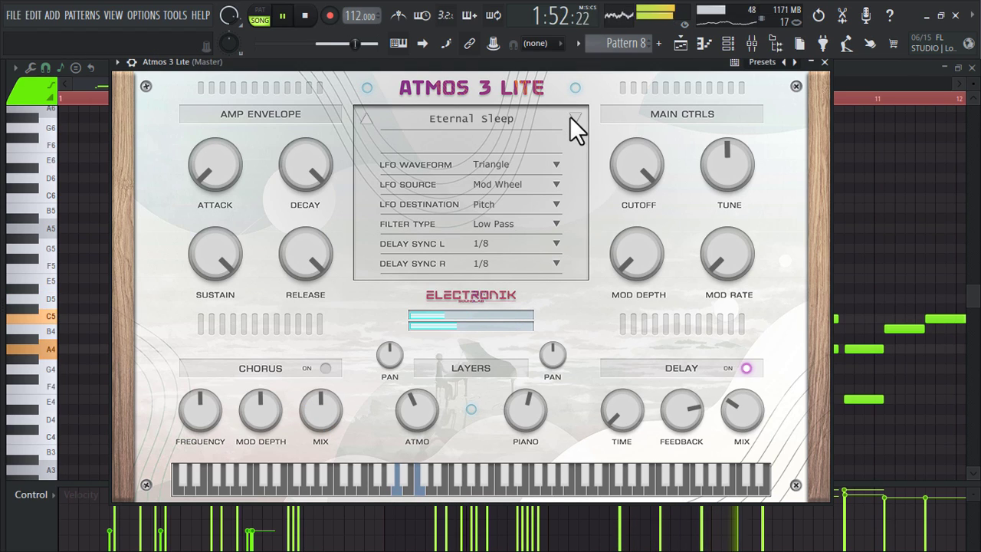
click(571, 117)
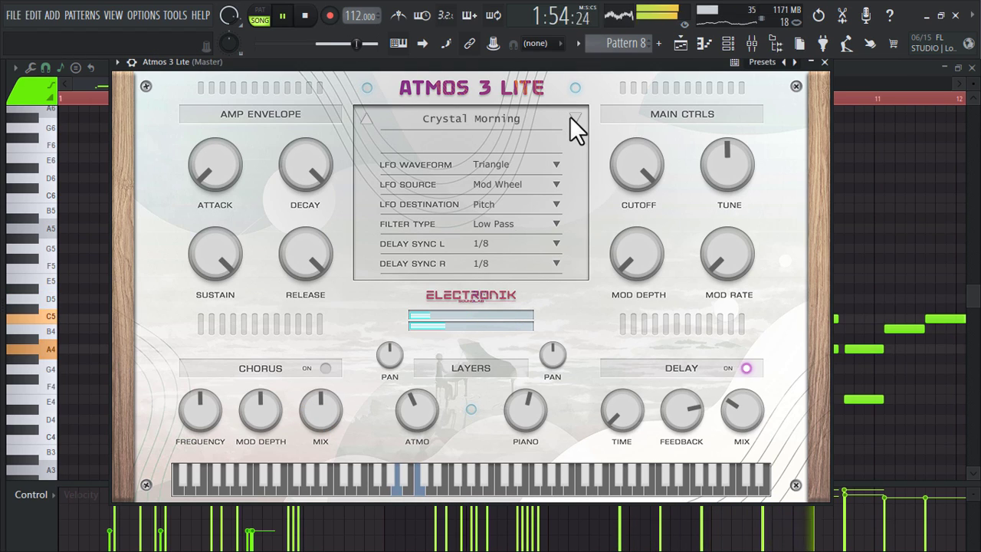
click(825, 63)
Step: Replace the Atmos 3 Lite instrument with ZENOLOGY, using the Modern Afrobeat preset Old Guitar
right_click(335, 394)
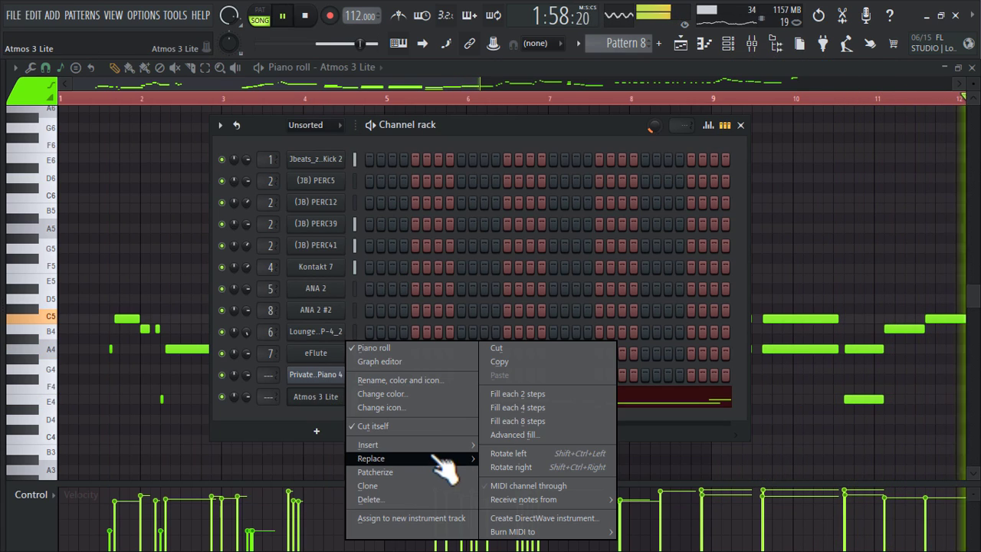
mouse_move(440, 460)
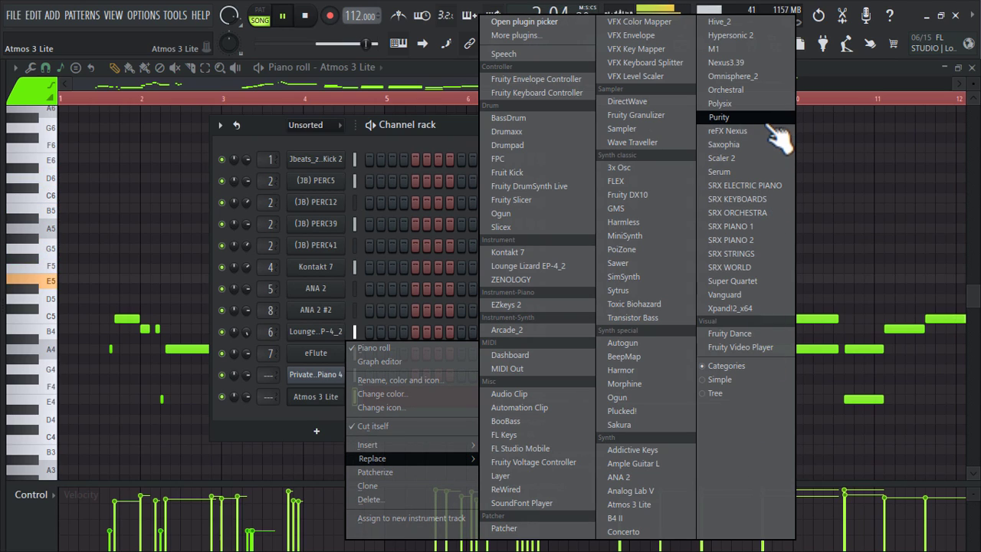
click(552, 282)
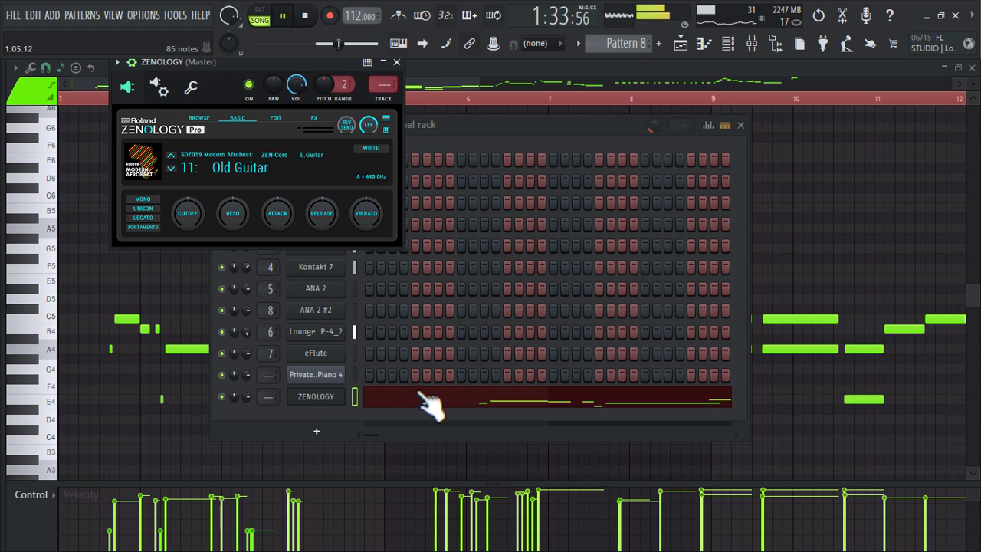
Step: Route ZENOLOGY to mixer track 9 and reopen its Pattern 8 notes in the piano roll
key(F9)
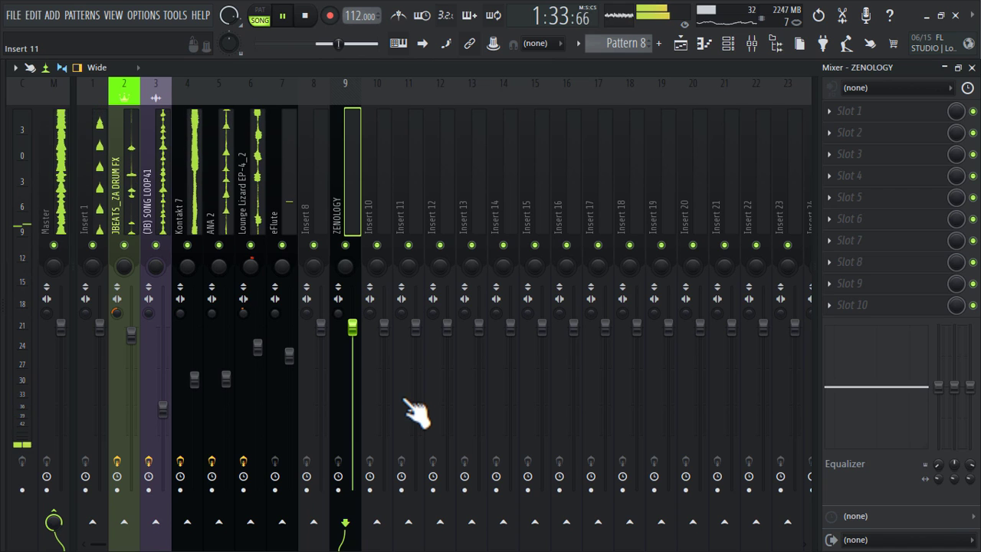
click(732, 42)
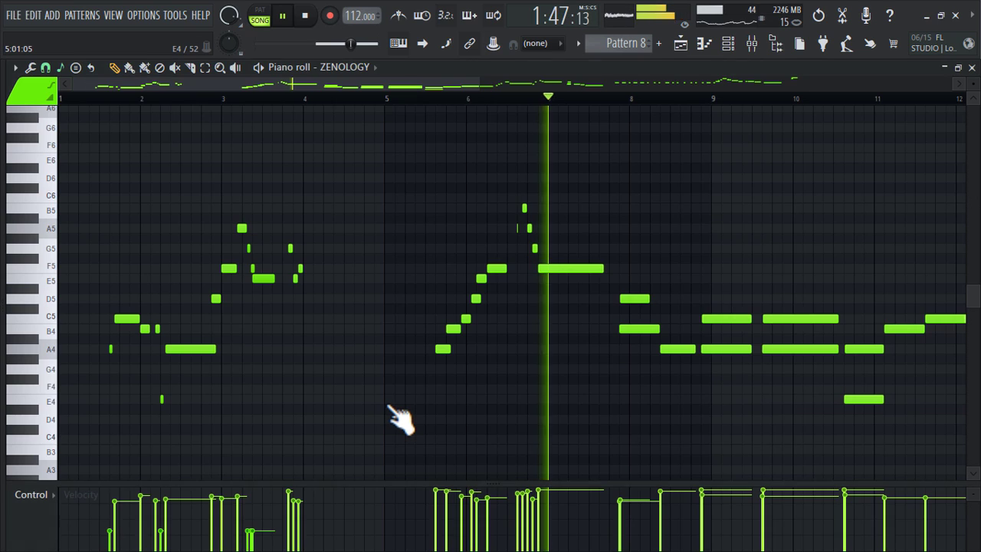
click(396, 405)
scroll(483, 402, down, 5)
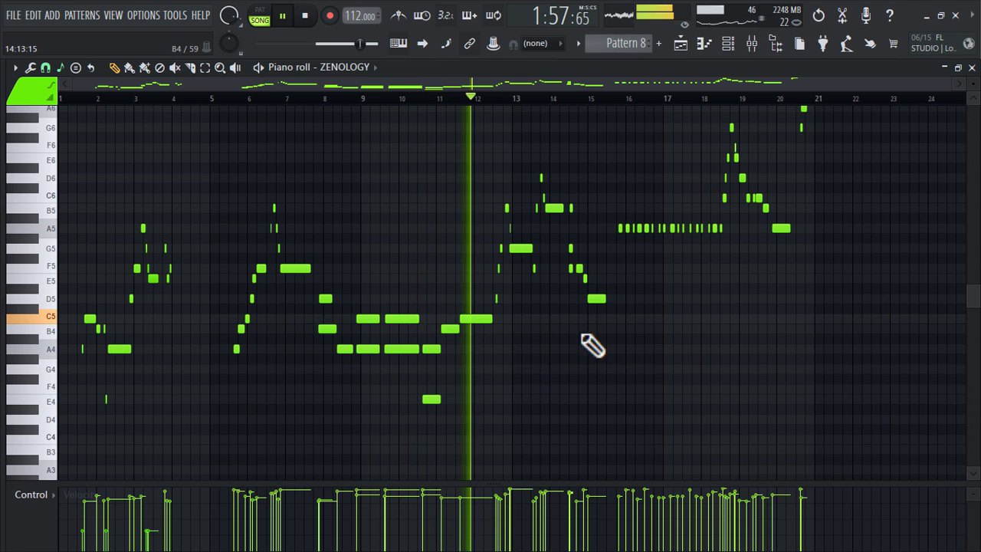
Step: Switch ZENOLOGY to the PRST_A Factory Presets sound Snowflakes and close the instrument
click(732, 42)
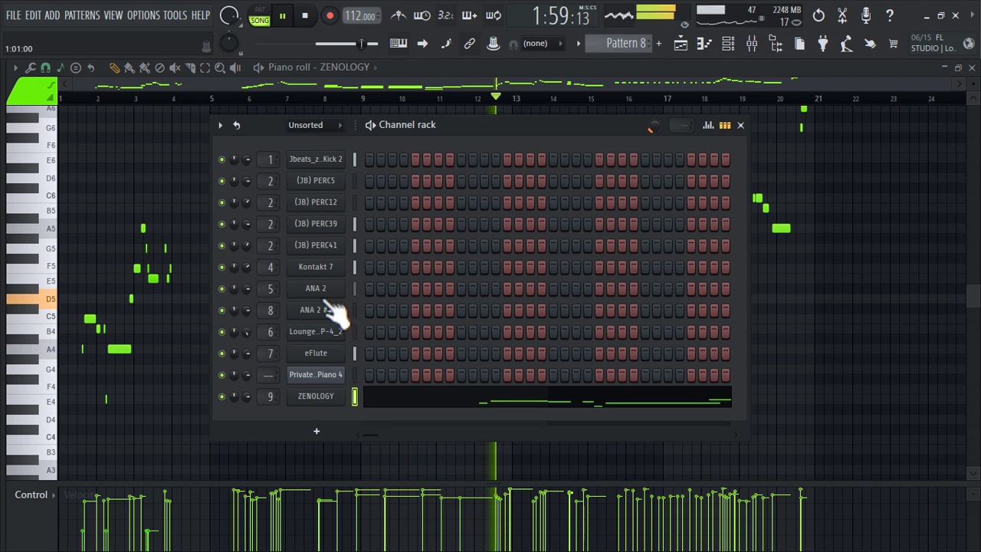
click(328, 401)
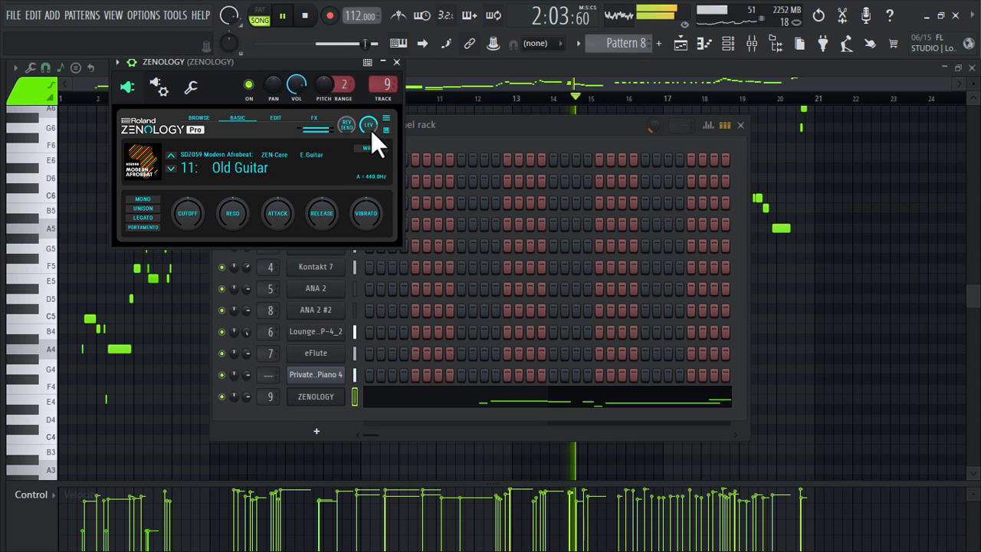
click(203, 120)
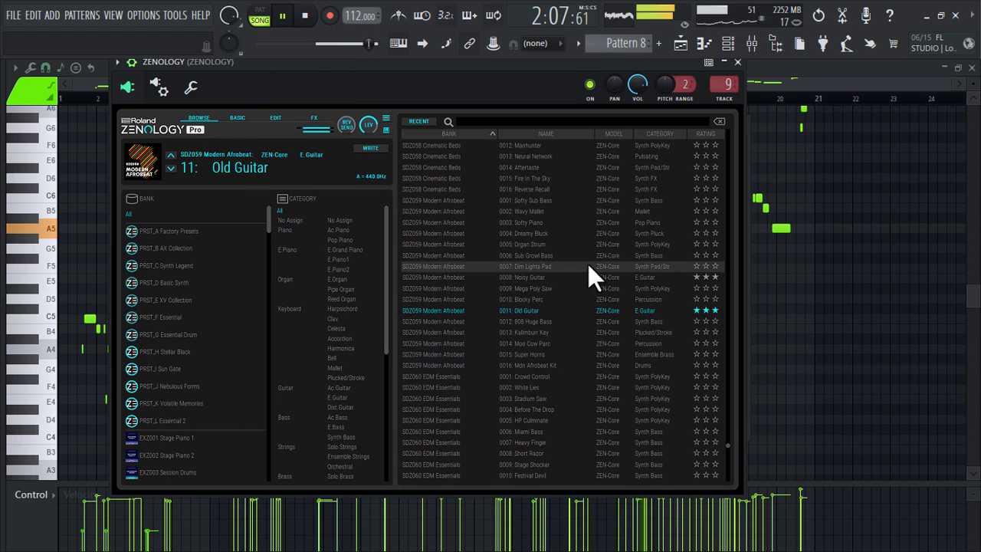
drag(387, 250, 388, 361)
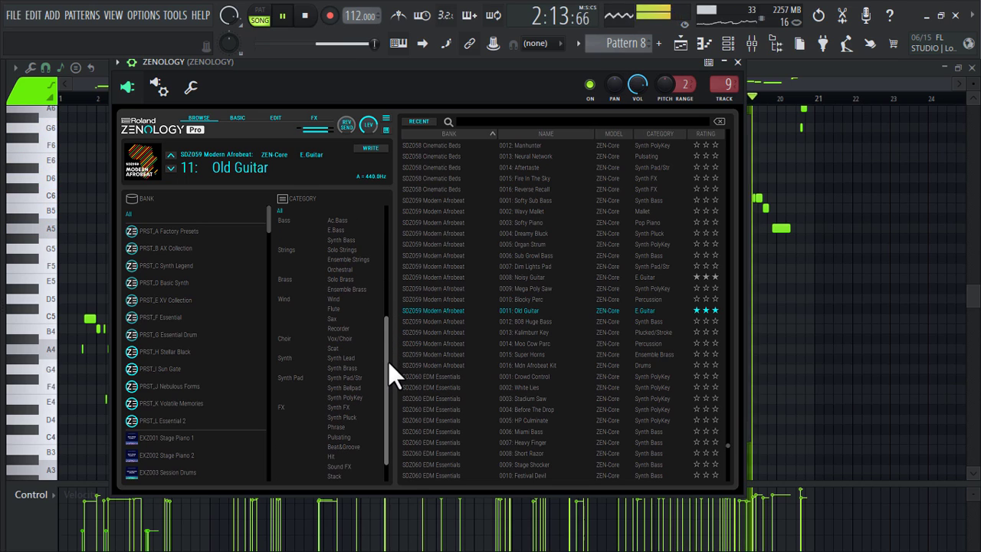
click(292, 357)
click(544, 212)
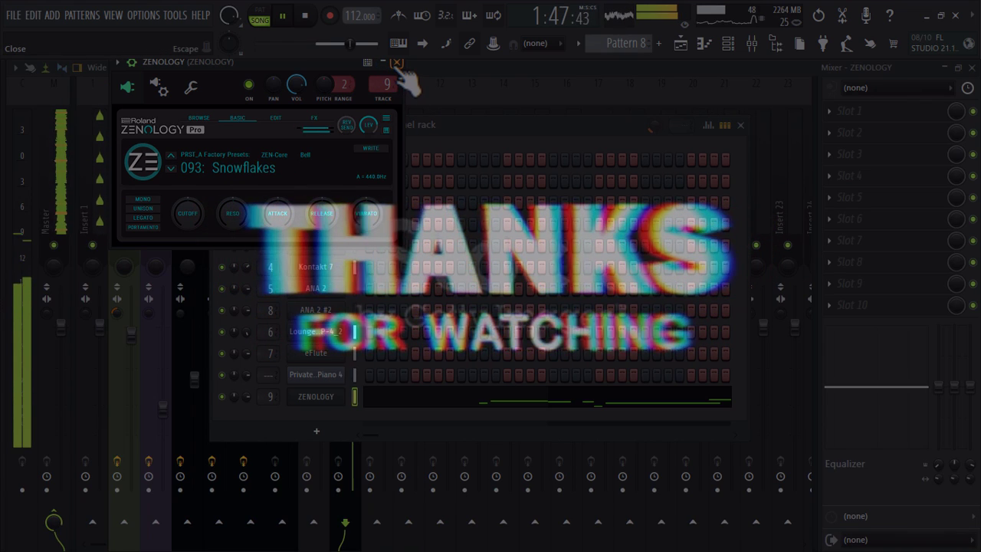
click(397, 63)
Step: Load Fruity Parametric EQ 2 in slot 2 of the ZENOLOGY mixer track, replacing the mistakenly added Fruity Parametric EQ
click(755, 46)
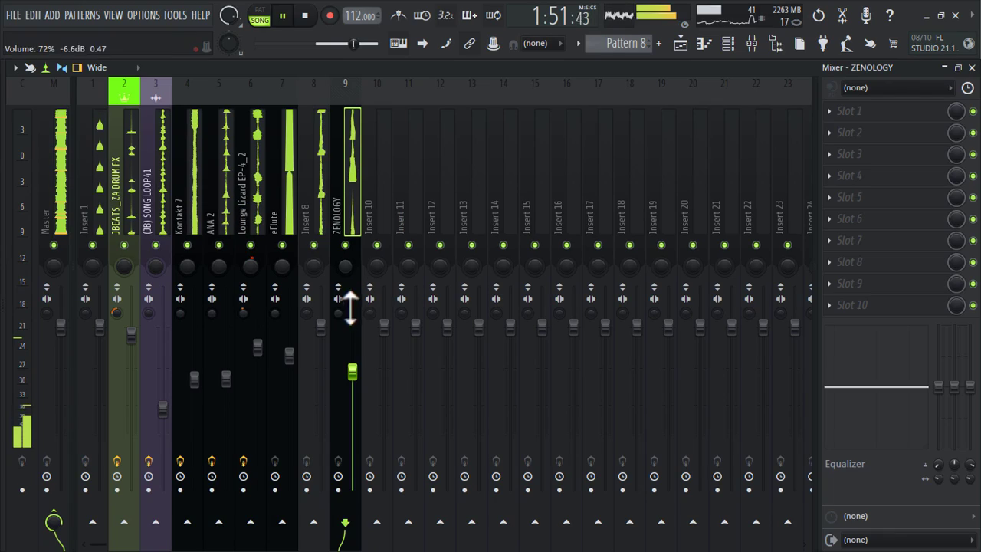
click(900, 133)
click(490, 469)
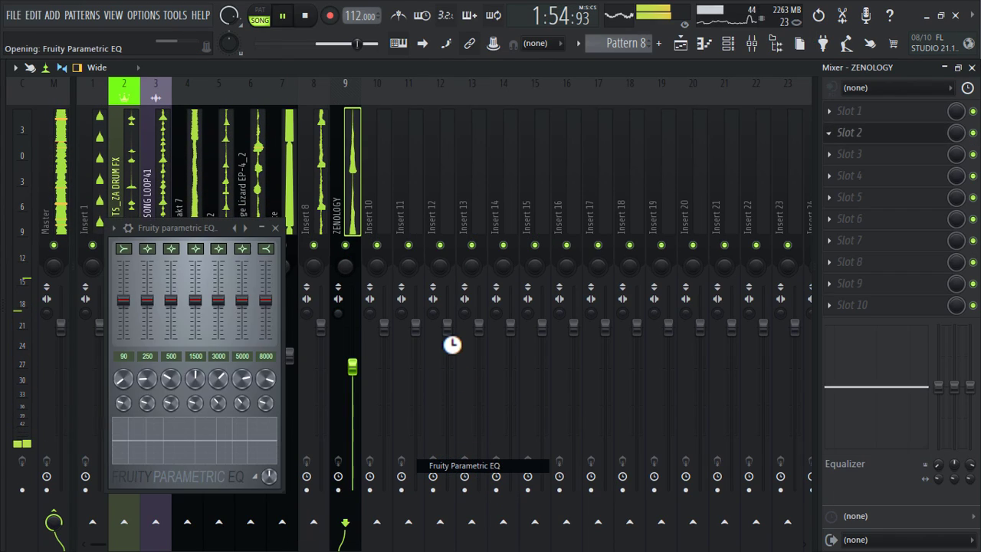
click(841, 138)
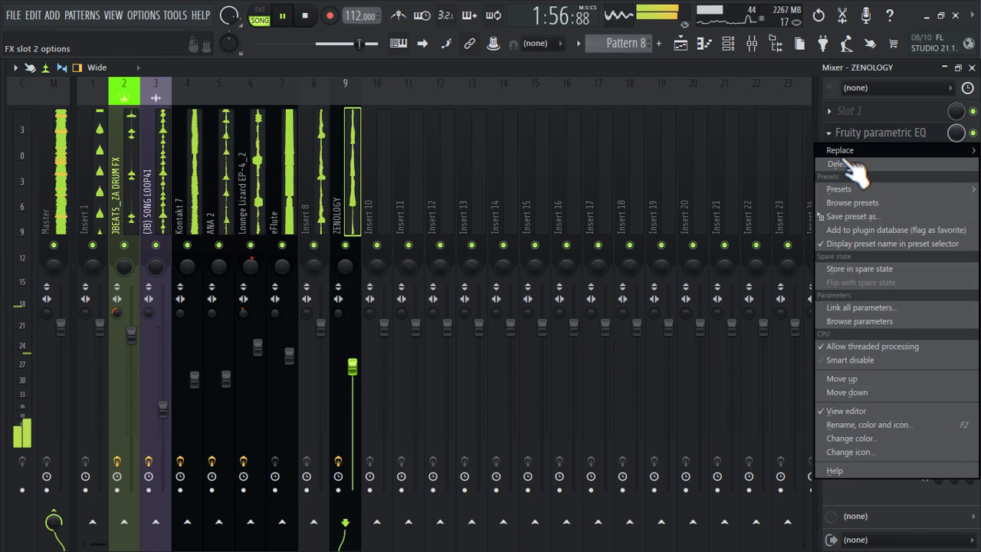
mouse_move(843, 151)
click(491, 477)
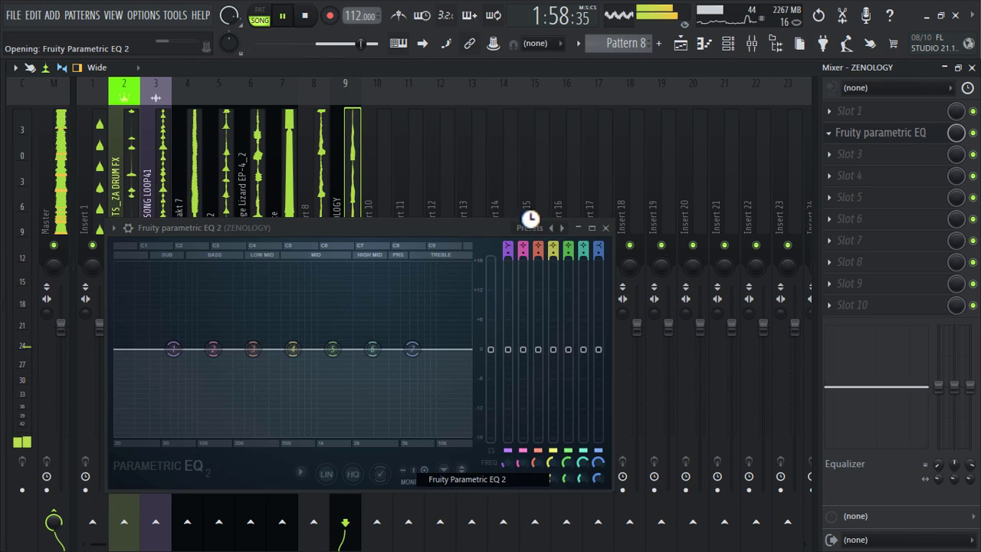
Step: Load a preset in ZENOLOGY's Fruity Parametric EQ 2, adjust its low-frequency end and close the equalizer
click(521, 228)
click(554, 314)
drag(153, 350, 227, 354)
click(348, 109)
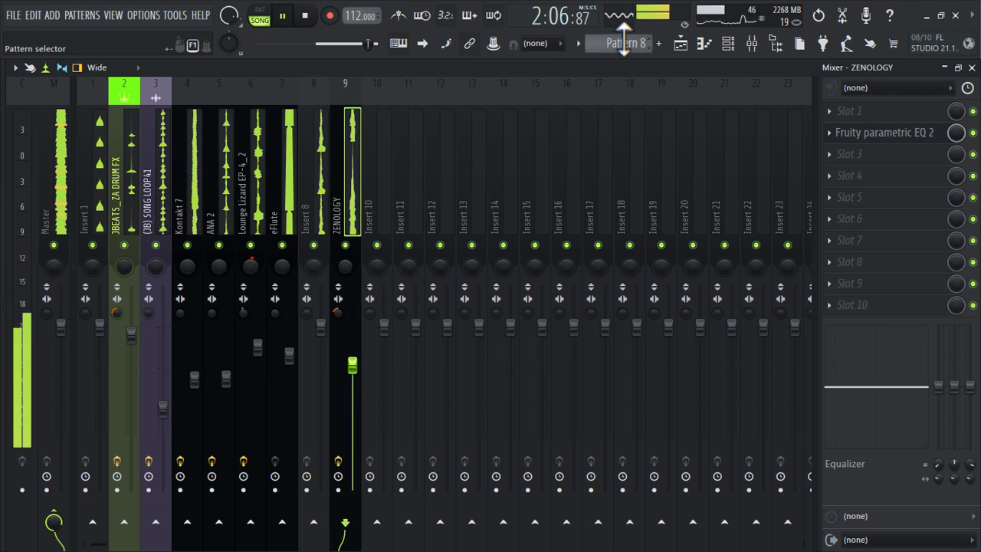
Step: Clear the playlist's time selection starting at bar 33 and move playback to about bar 15
click(685, 50)
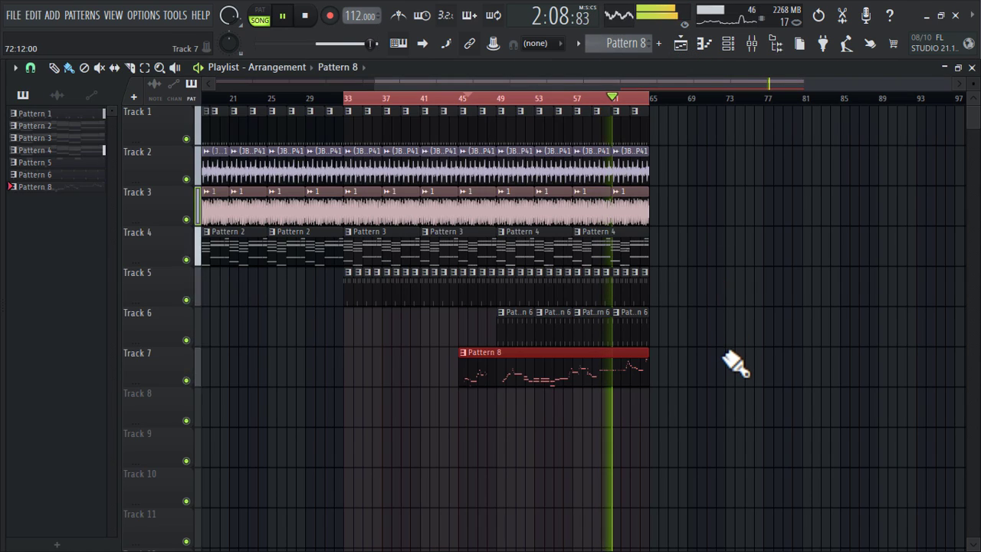
right_click(723, 354)
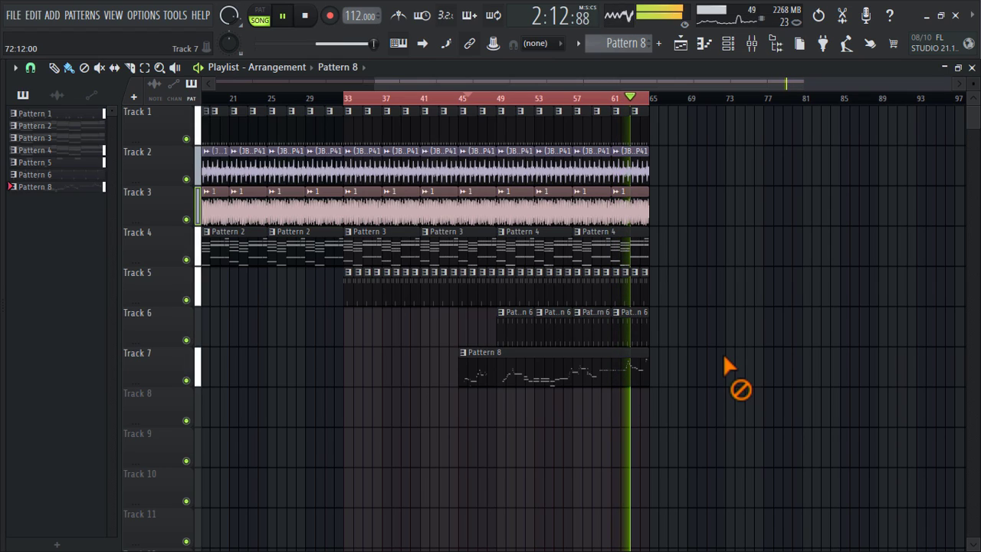
click(349, 99)
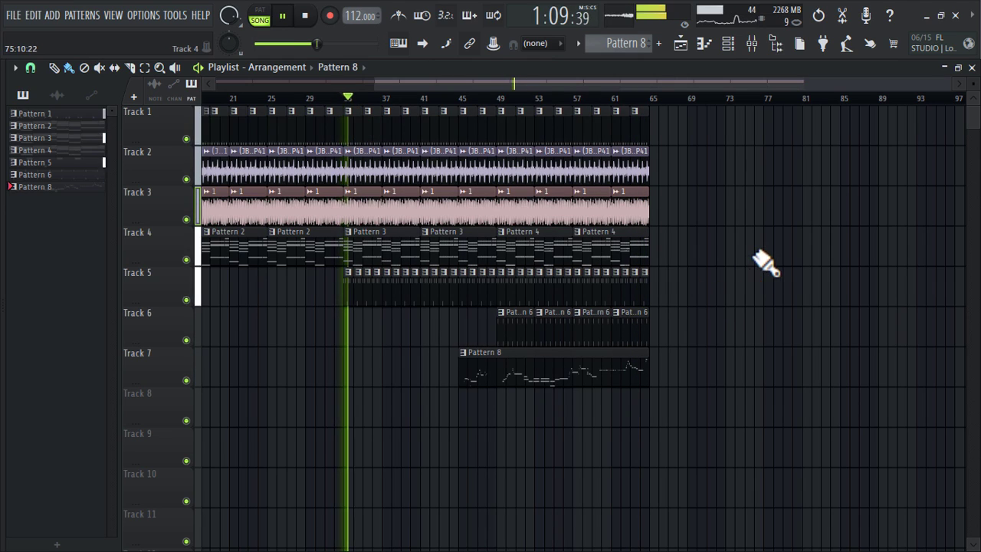
scroll(735, 252, left, 3)
click(337, 97)
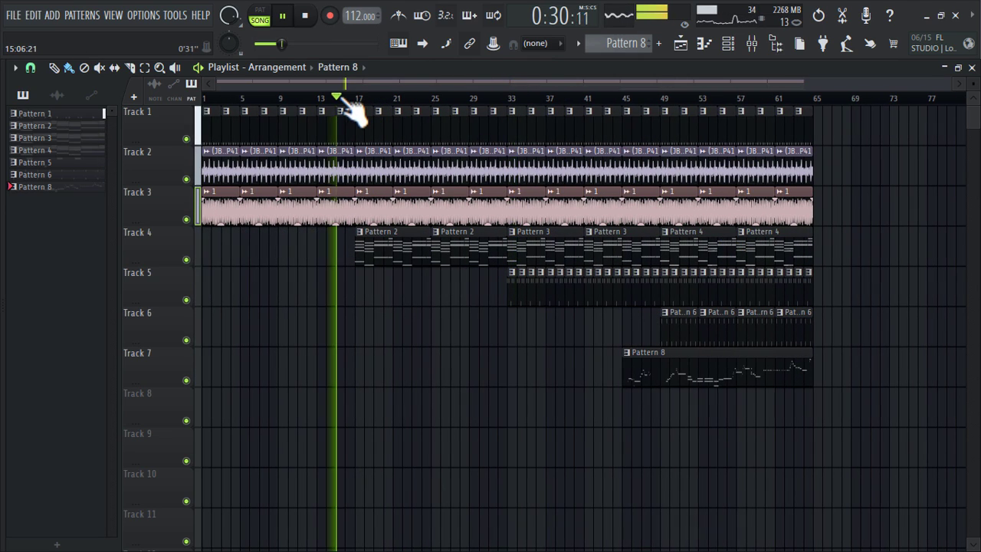
Step: Collapse the PERCS, SHAKER and SONG LOOPS folders and open the SAMPLES folder of the (JB) Amapiano Bundle
click(3, 189)
scroll(157, 188, up, 15)
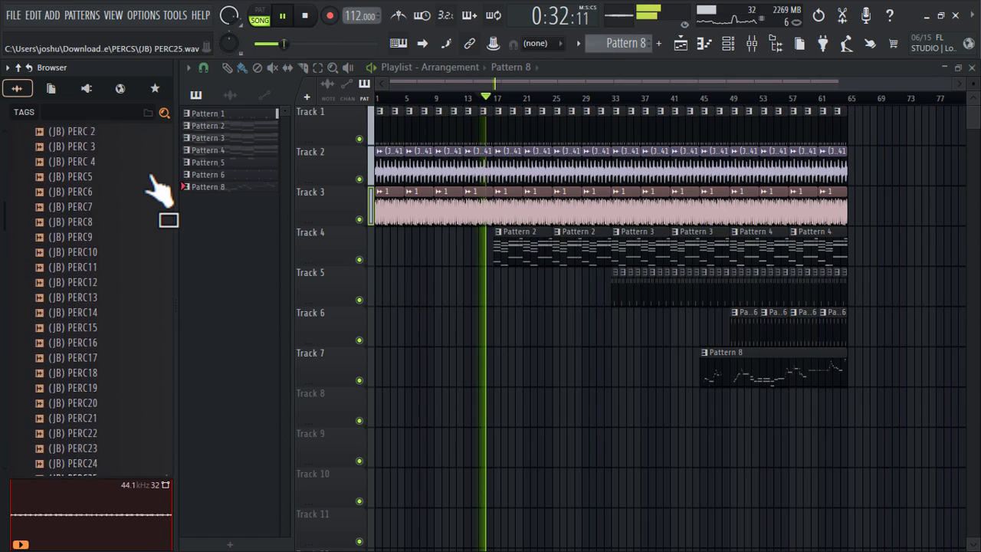
click(47, 345)
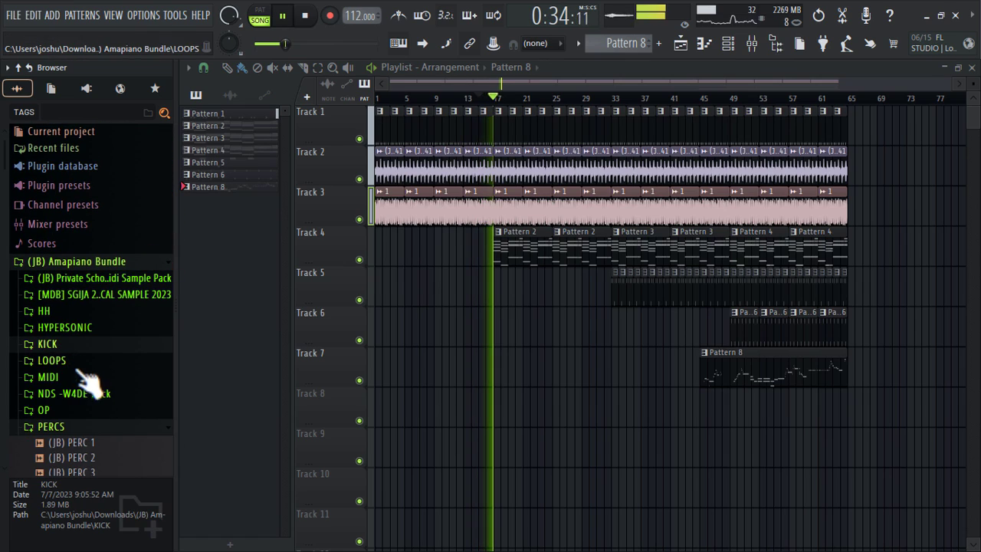
click(52, 427)
scroll(95, 455, down, 5)
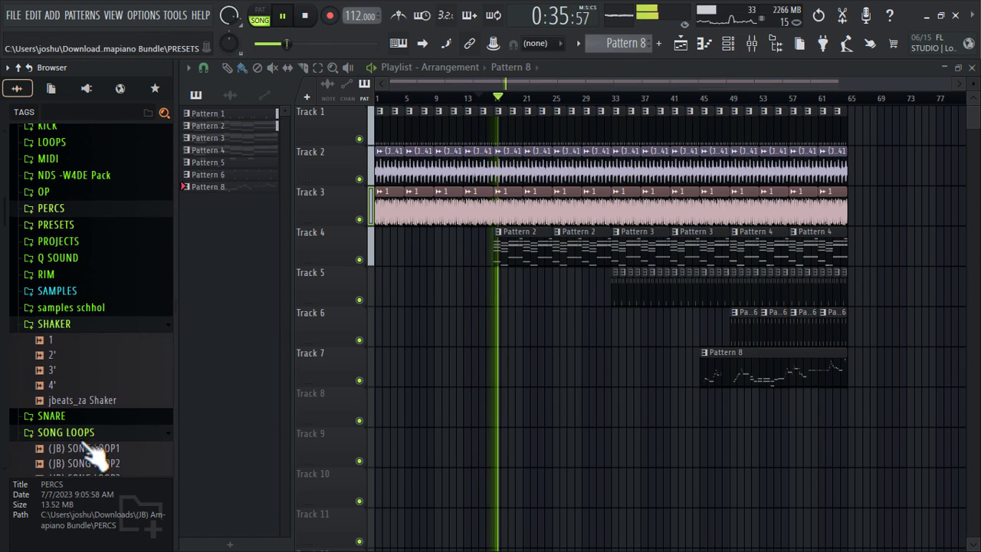
click(70, 324)
click(106, 357)
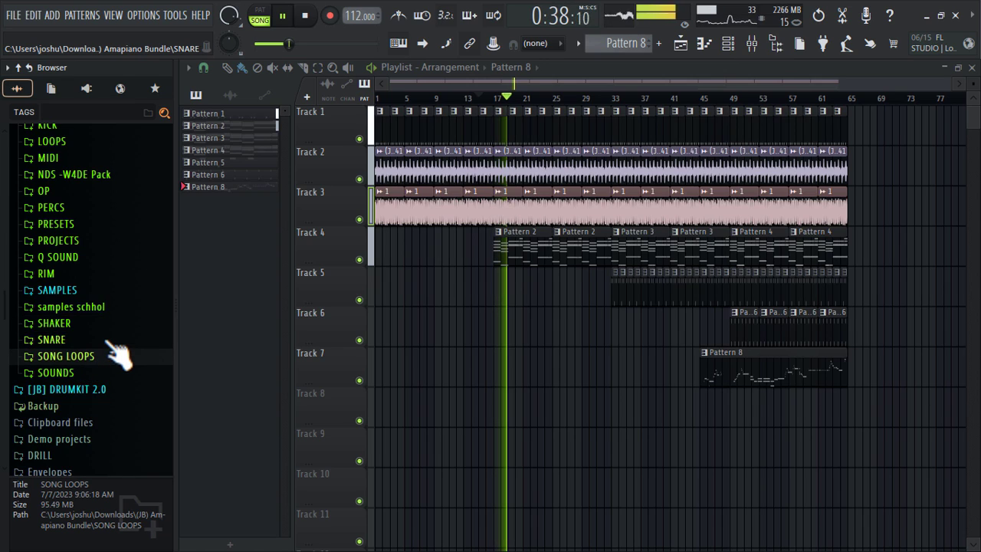
scroll(115, 355, up, 5)
scroll(115, 437, down, 2)
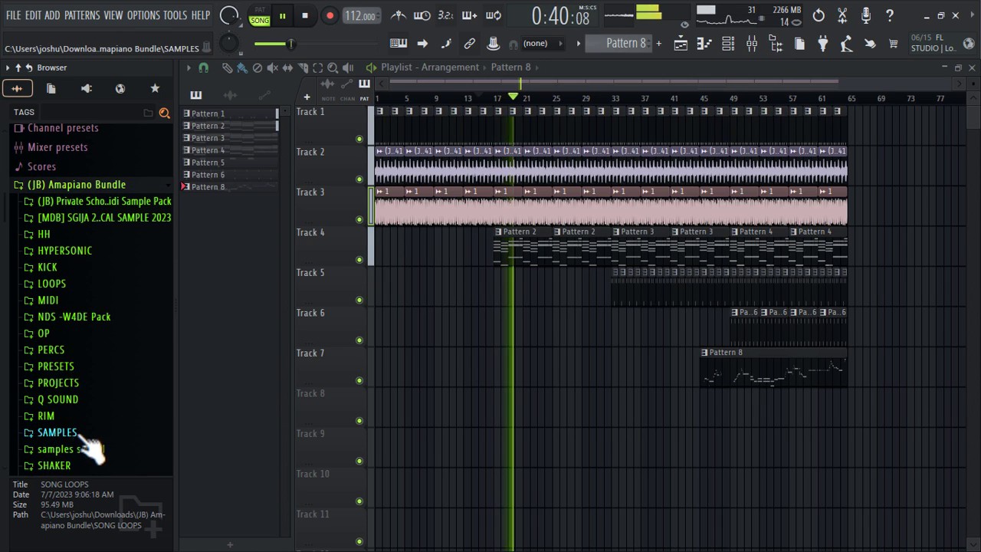
click(85, 441)
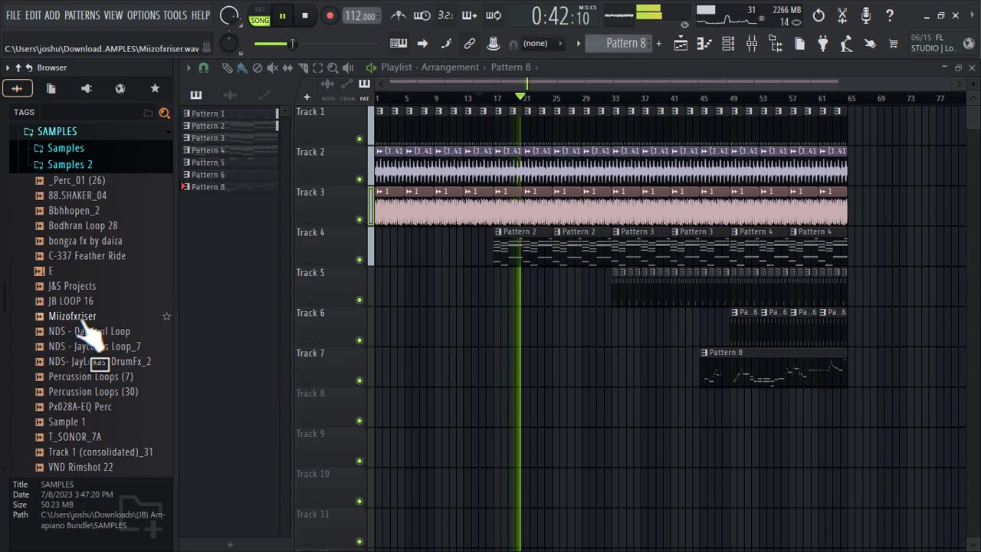
Step: Place two consecutive Miizofxriser audio clips on Track 8, starting at bars 13 and 45
drag(89, 332, 355, 401)
double_click(356, 401)
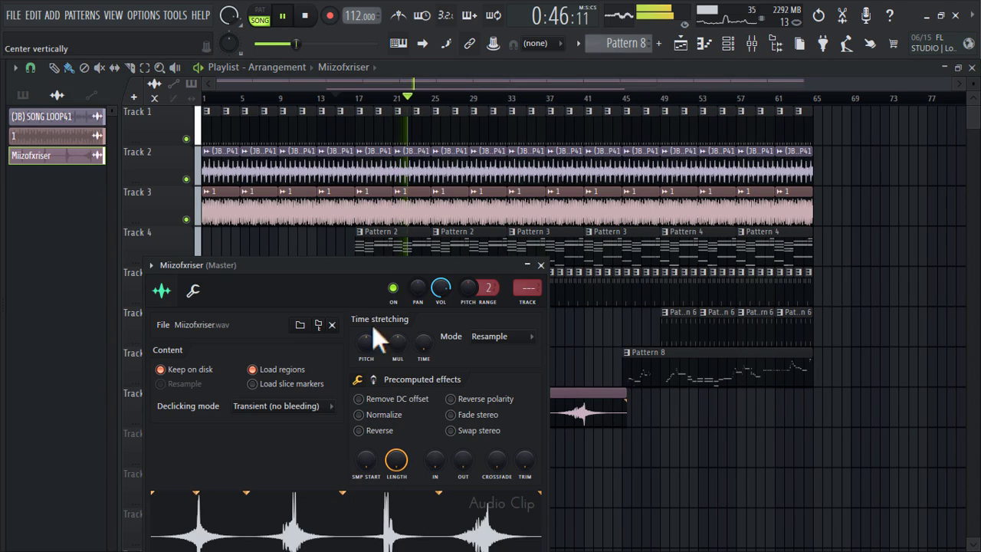
click(541, 266)
click(618, 439)
drag(672, 441, 687, 393)
ctrl+scroll(650, 463, down, 2)
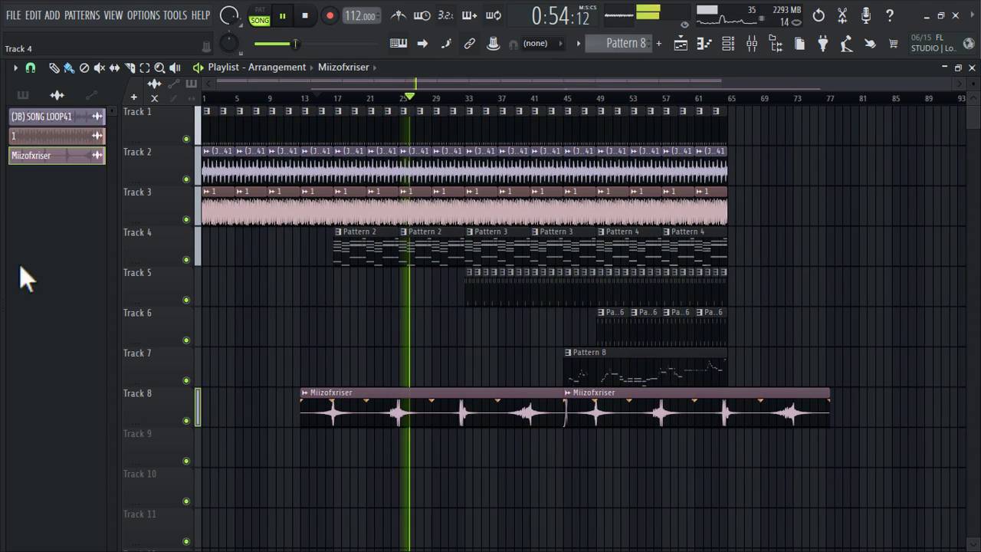
Step: Audition the Bbhhopen_2 sample and collapse the SAMPLES folder
mouse_move(5, 266)
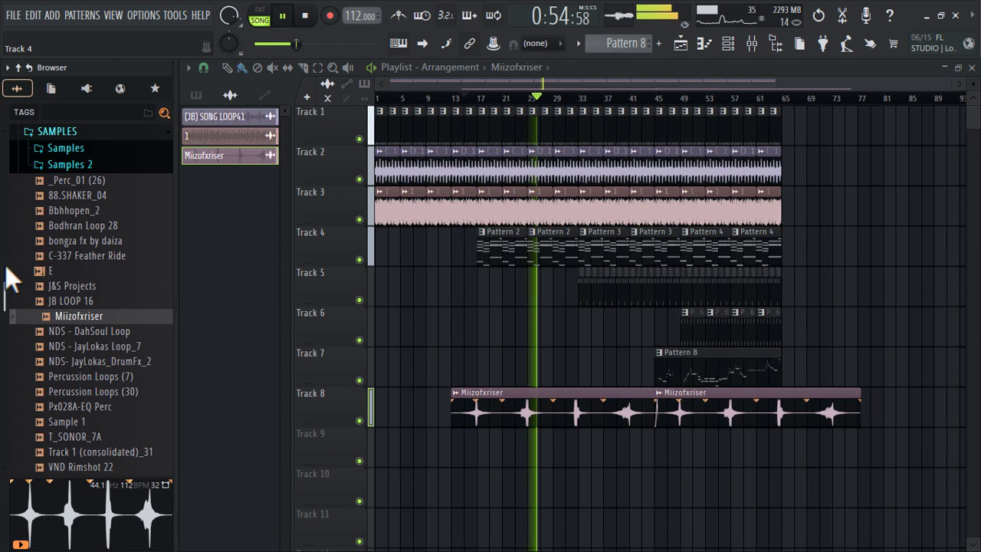
click(77, 212)
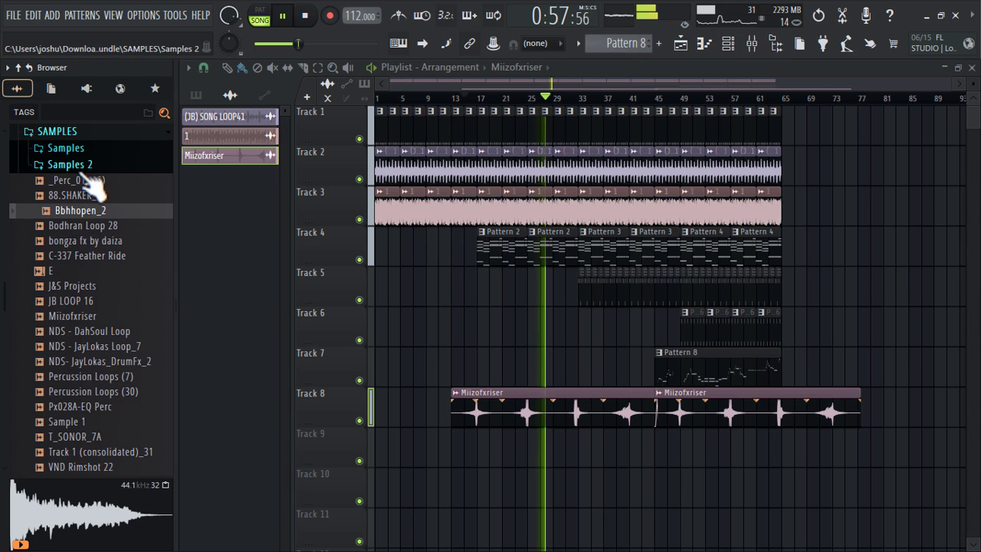
click(50, 135)
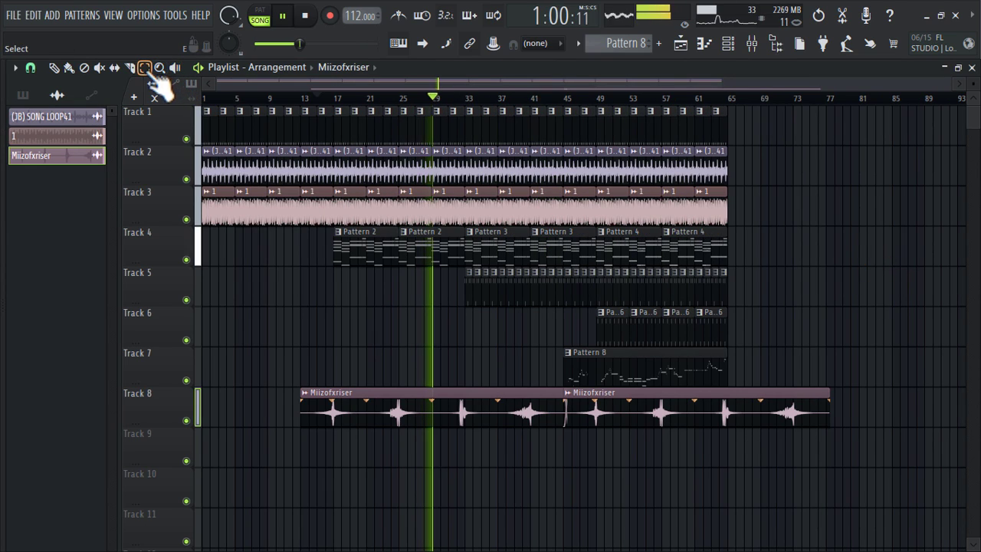
Step: Duplicate the clips of bars 49 to 64 on Tracks 1 to 6 so that they repeat from bar 65
drag(728, 177, 604, 108)
key(ctrl+b)
drag(751, 346, 604, 292)
key(ctrl+b)
click(905, 331)
click(71, 69)
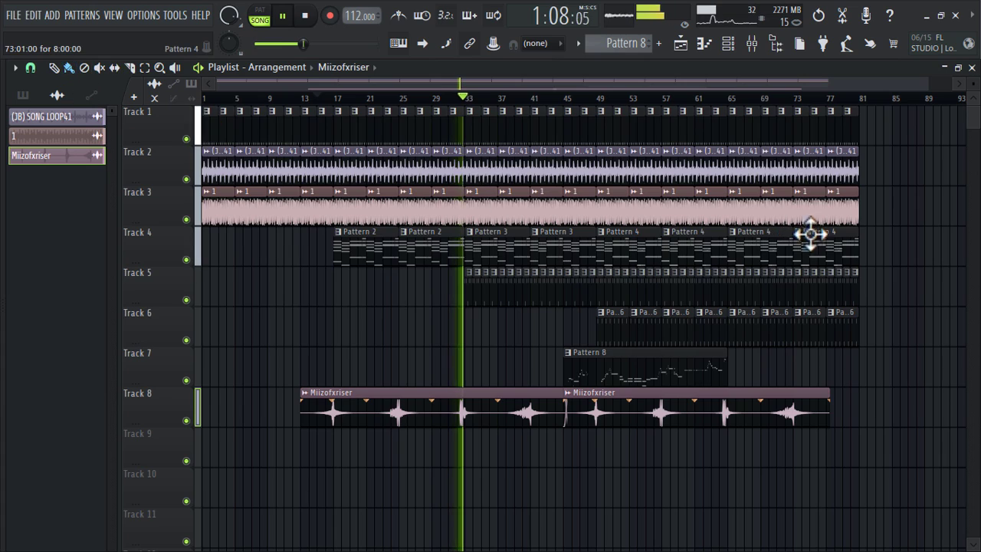
Step: Make the Pattern 4 clip at bar 65 on Track 4 unique and open its notes for editing
right_click(741, 246)
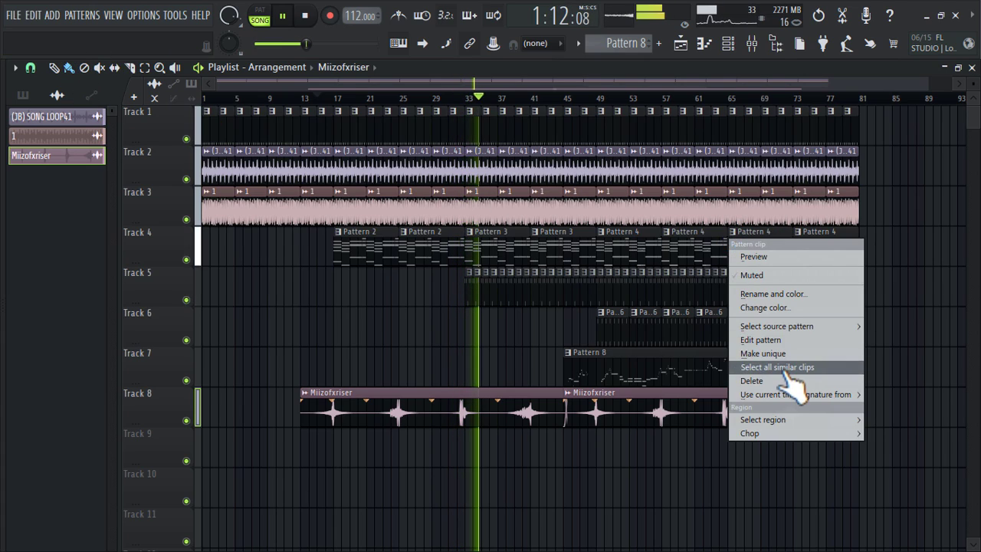
click(793, 352)
right_click(821, 258)
click(780, 250)
click(803, 249)
double_click(779, 248)
Step: Cut all Kontakt 7 notes from Pattern 5 in the channel rack
click(730, 43)
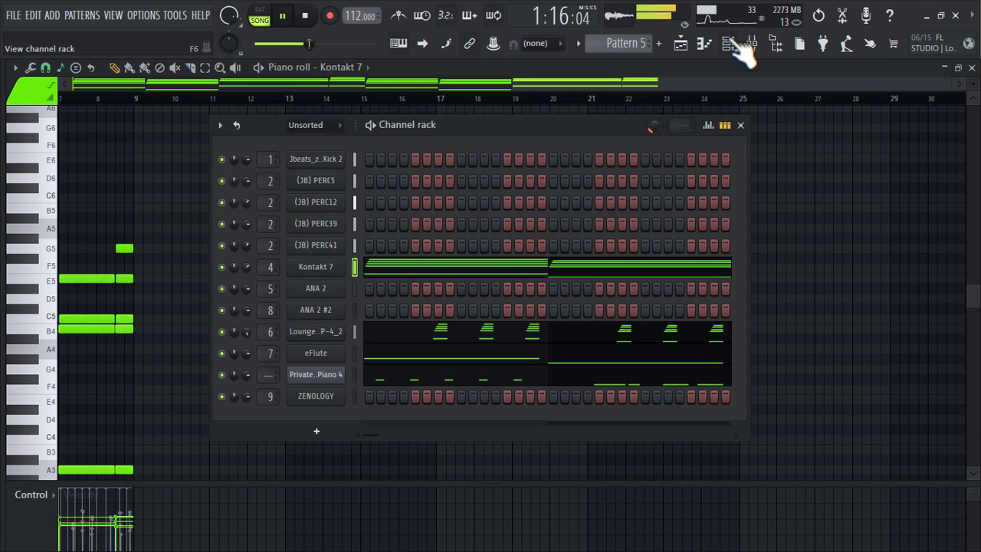
click(730, 43)
click(730, 42)
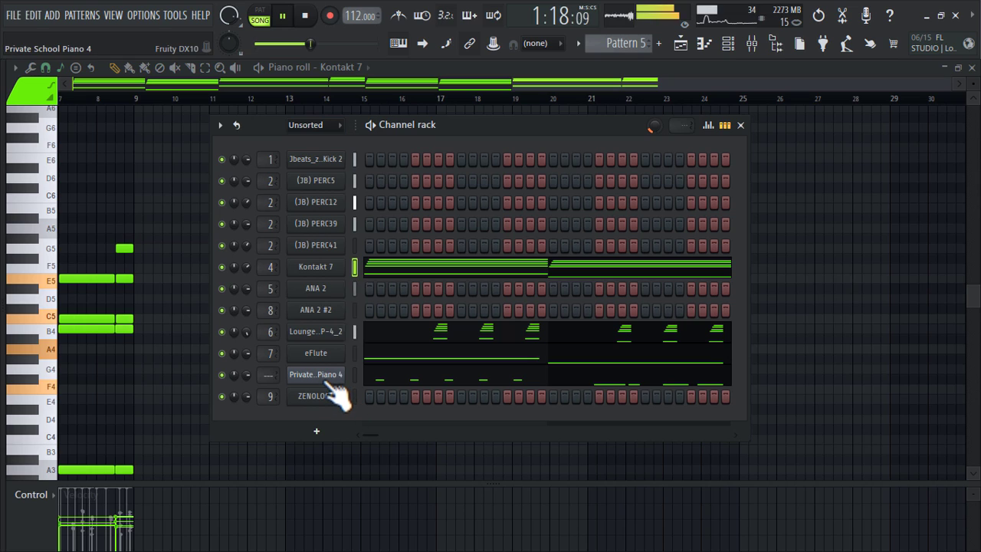
right_click(332, 268)
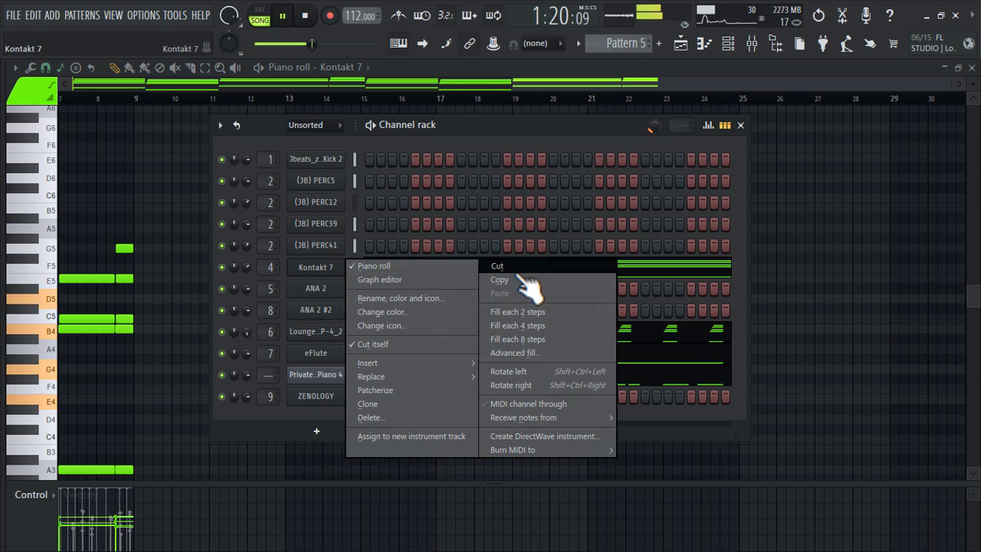
click(552, 262)
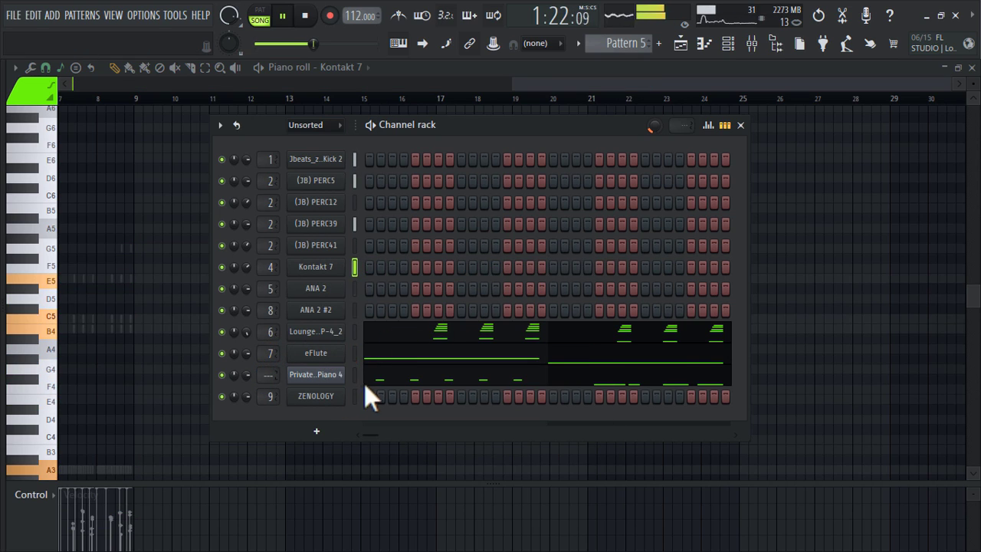
Step: Route Private School Piano 4 to mixer track 10 and copy its Pattern 5 notes into the eFlute channel
click(357, 376)
key(ctrl+l)
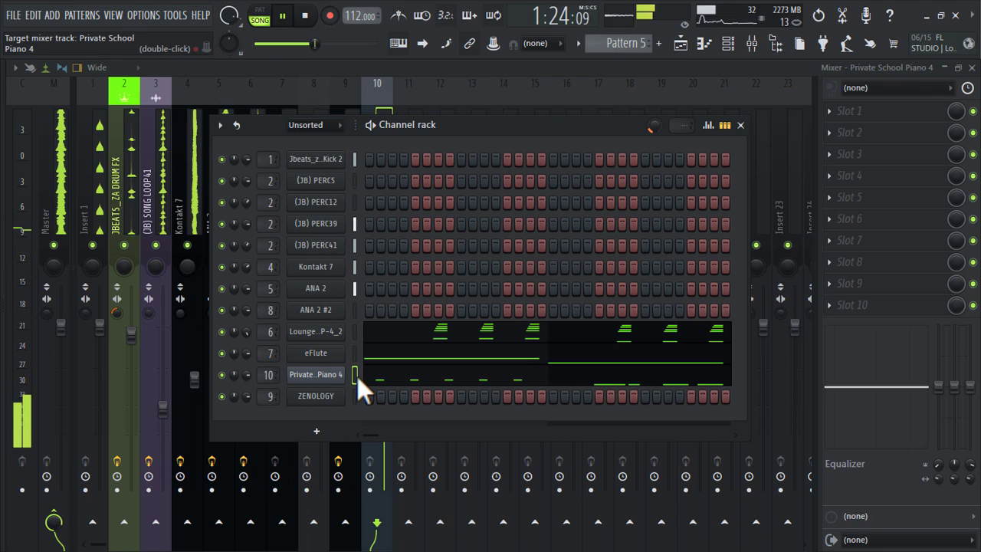
right_click(334, 377)
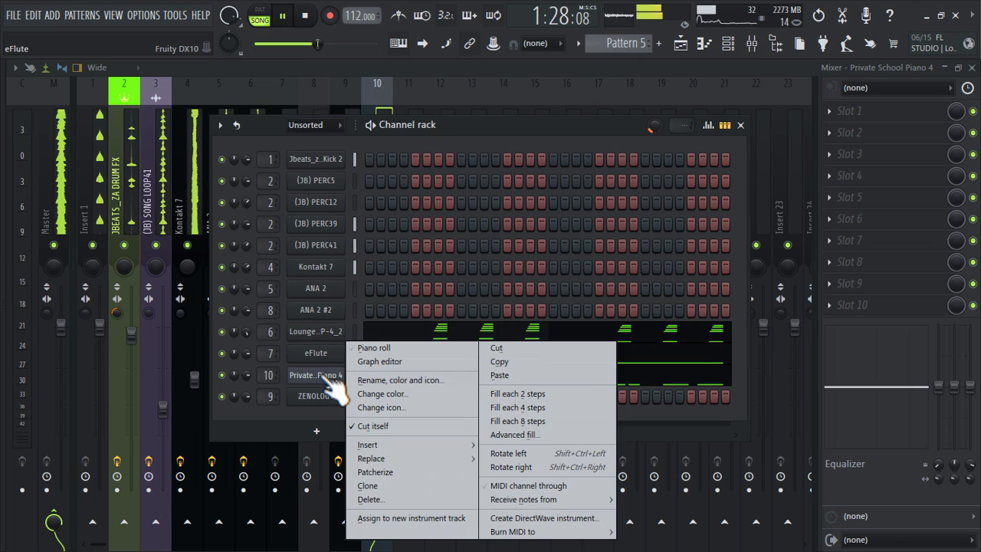
click(535, 361)
right_click(362, 358)
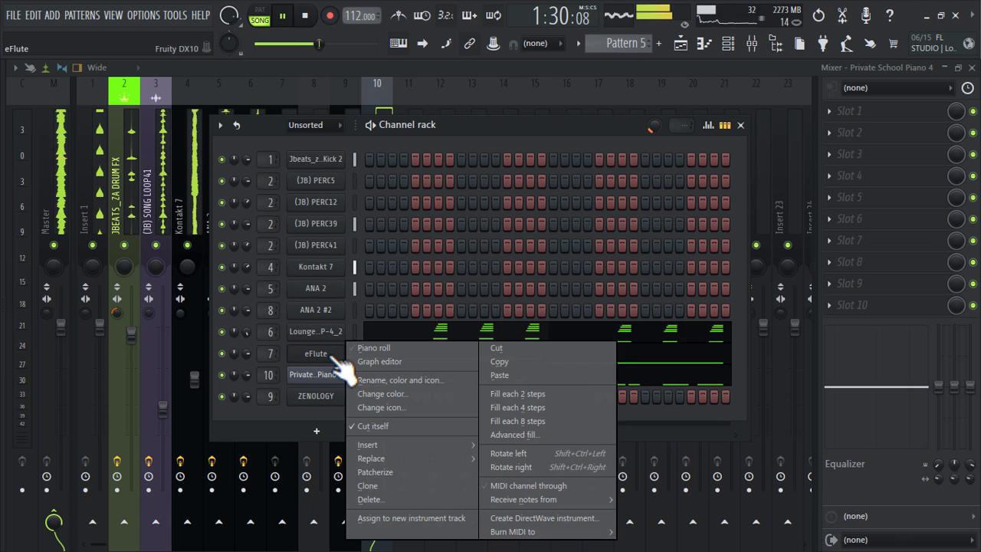
click(554, 378)
key(F7)
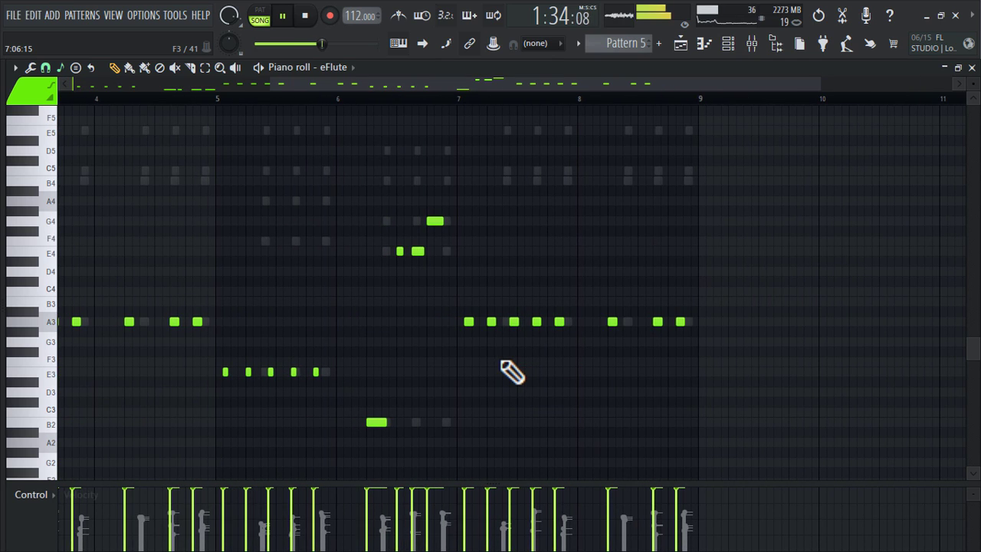
Step: Paste the copied piano notes into the eFlute channel of Pattern 5 in the channel rack
scroll(503, 362, down, 2)
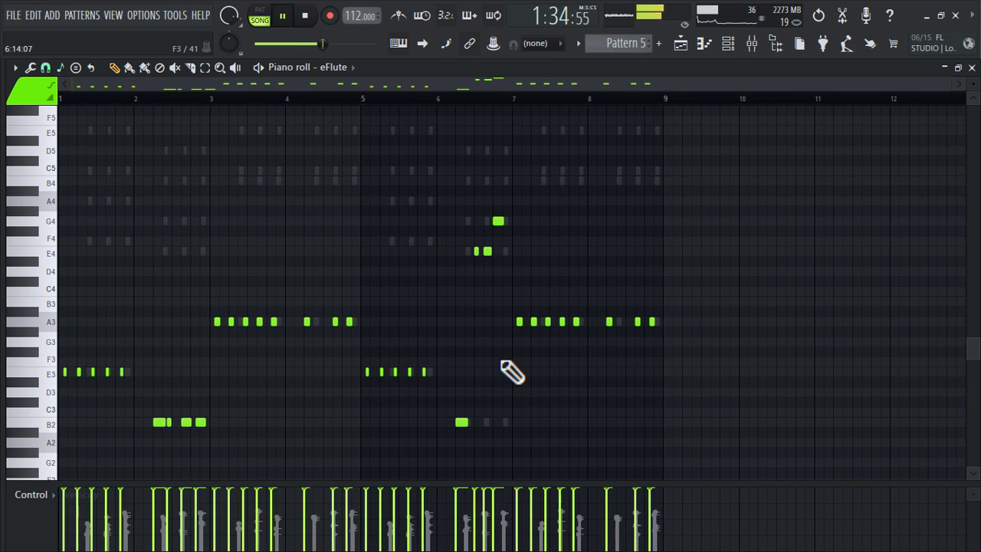
click(730, 46)
right_click(324, 367)
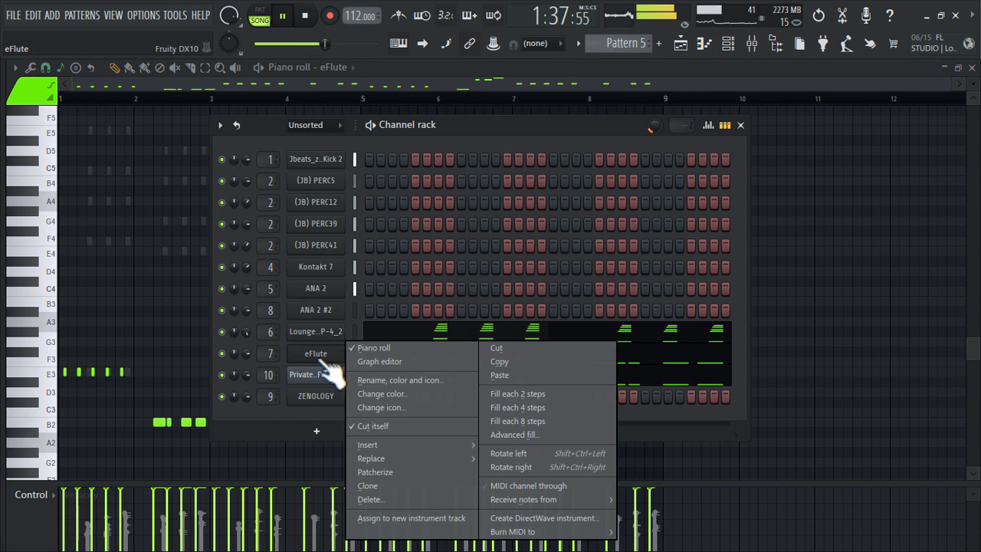
click(504, 374)
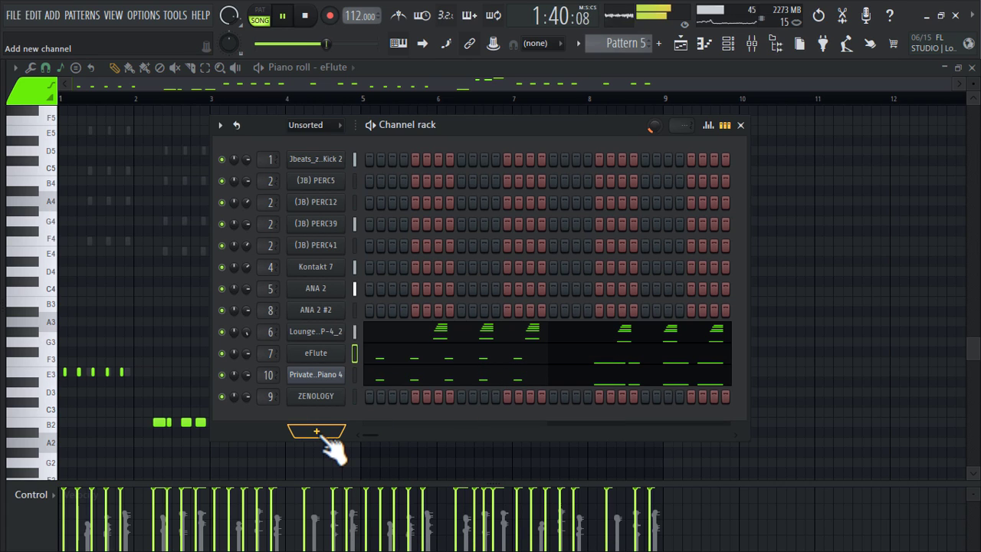
Step: Duplicate the clips of bars 65 to 80 on Tracks 1 to 6 so that they repeat from bar 81
click(681, 45)
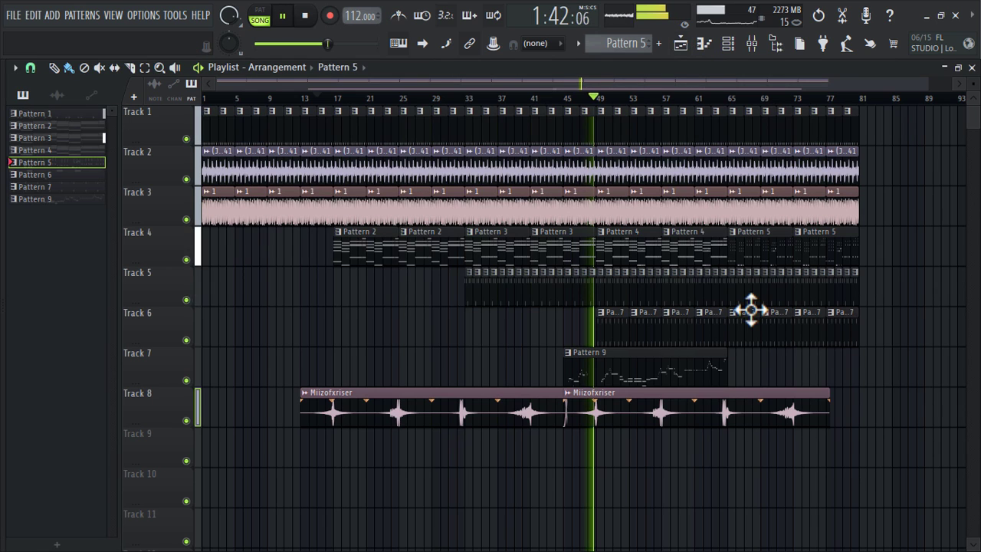
scroll(856, 368, right, 3)
scroll(856, 368, left, 3)
scroll(856, 368, down, 1)
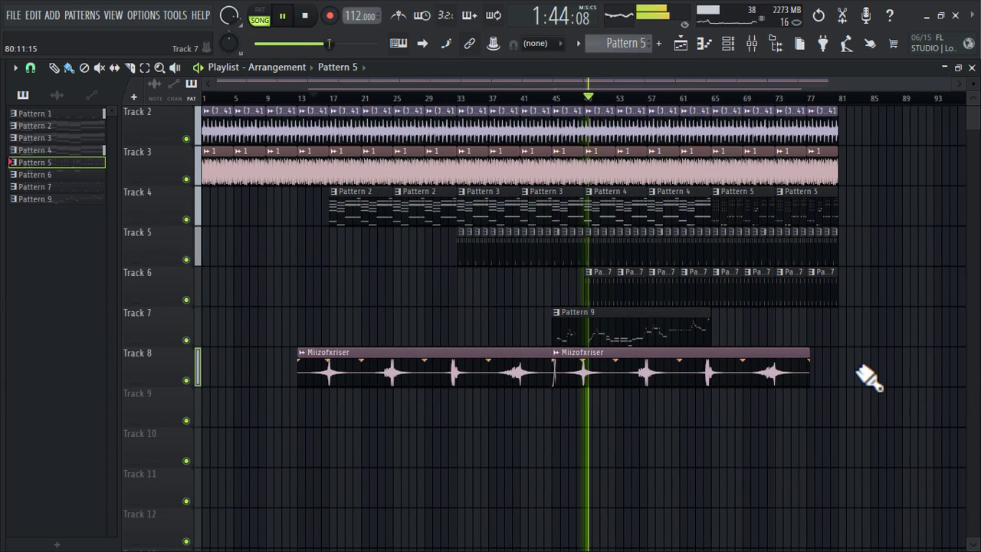
scroll(857, 368, right, 2)
scroll(856, 368, up, 1)
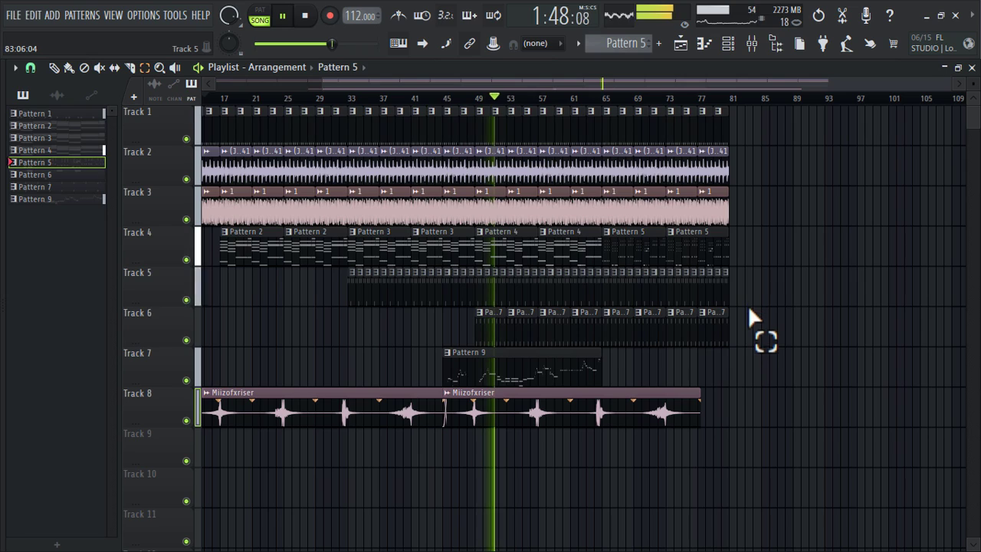
drag(738, 344, 618, 19)
key(ctrl+b)
click(821, 376)
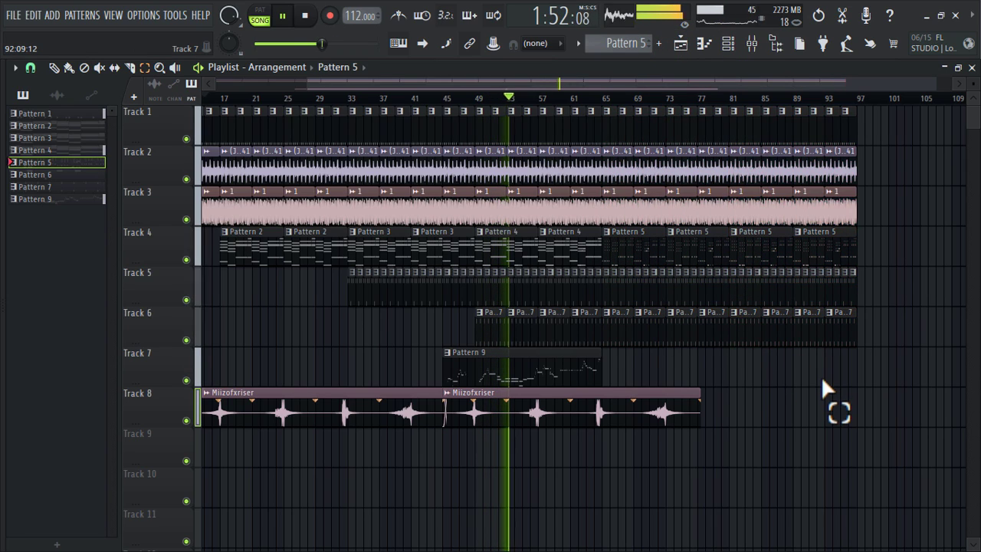
Step: Add a third Miizofxriser clip on Track 8 starting at bar 77, directly after the existing two
click(655, 405)
click(729, 405)
drag(760, 402, 747, 401)
ctrl+click(782, 375)
scroll(782, 375, down, 3)
scroll(805, 309, up, 2)
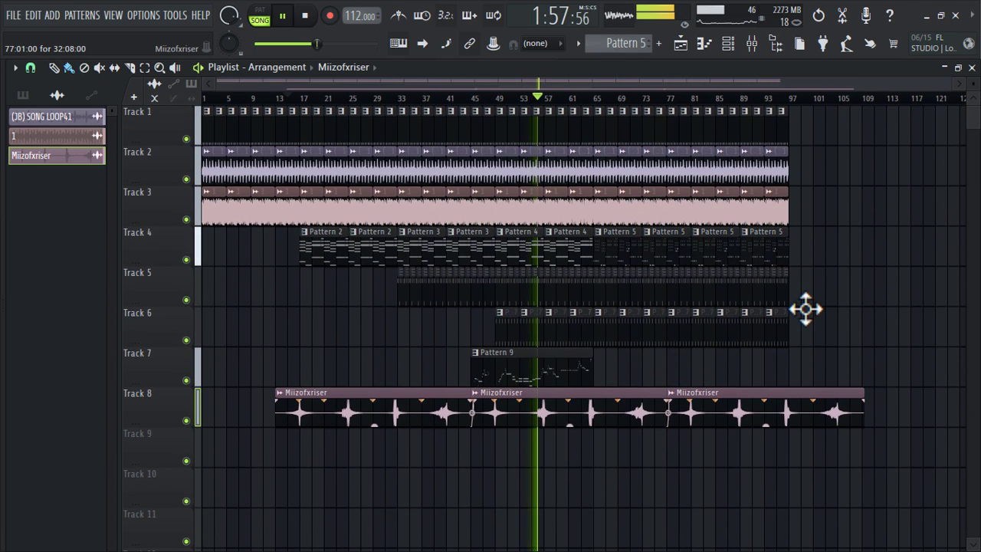
Step: Replace the Pattern 5 clips at bars 81 and 89 on Track 4 with a unique Pattern 6 and open its notes
right_click(699, 240)
click(728, 350)
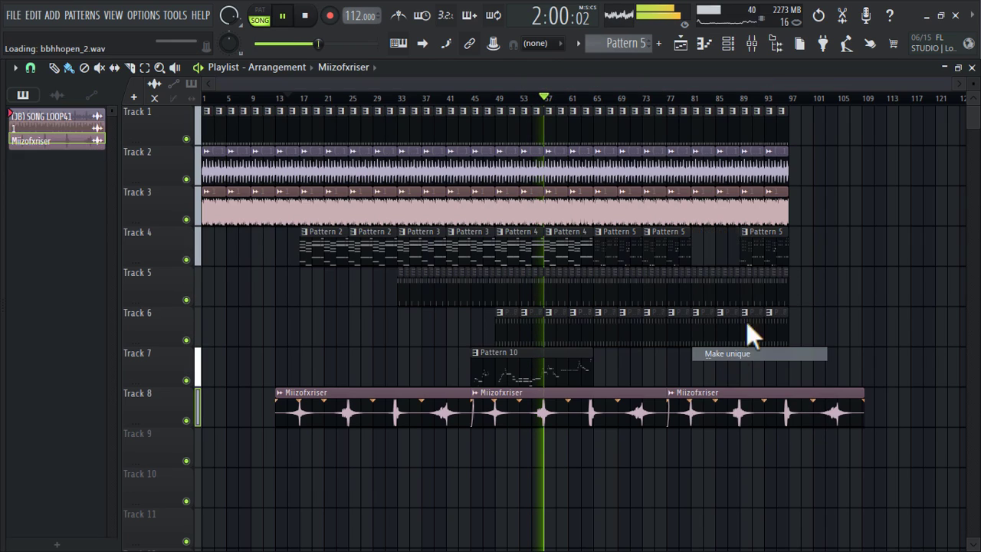
right_click(785, 263)
drag(766, 261, 755, 253)
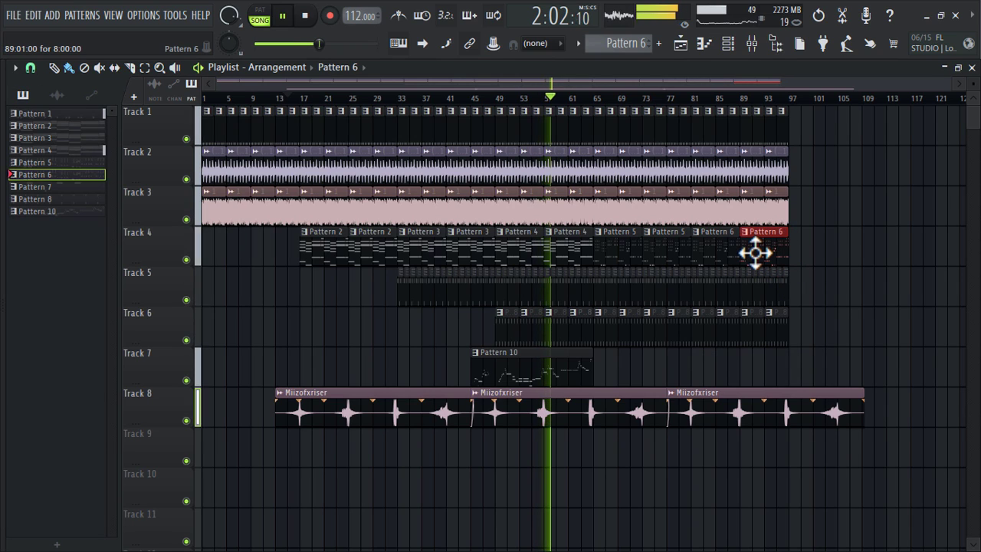
double_click(755, 253)
Step: Cut all Lounge Lizard EP-4_2 notes from Pattern 6 in the channel rack
click(730, 46)
click(730, 46)
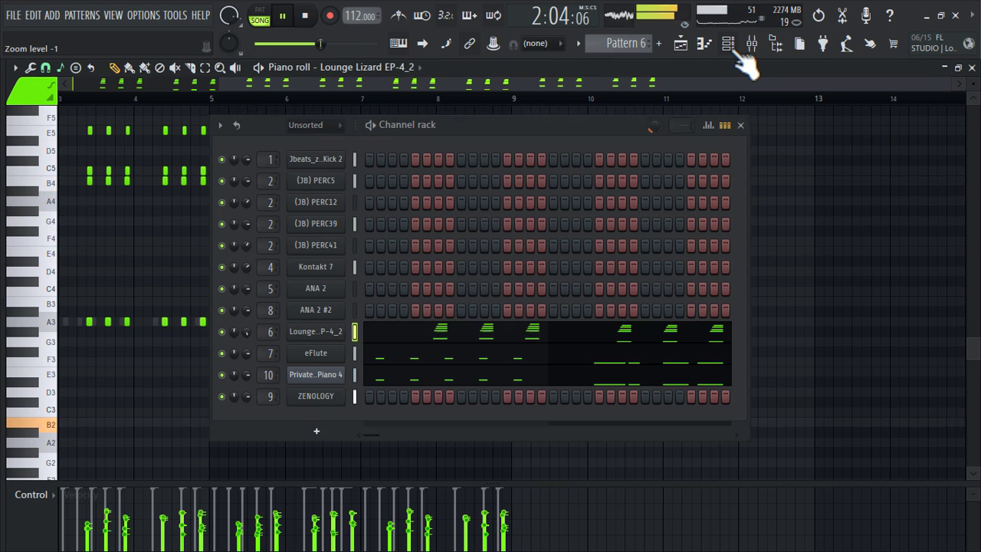
click(730, 46)
right_click(316, 331)
click(506, 342)
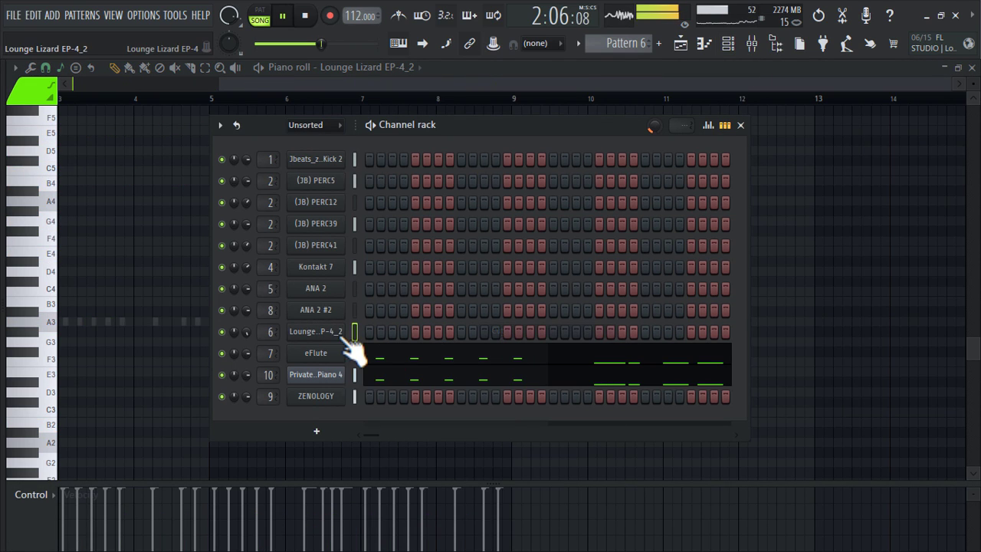
Step: Copy the eFlute notes of Pattern 6 and add a Fruity DX10 channel with the Log Drum preset
right_click(320, 354)
click(503, 361)
click(316, 432)
click(489, 182)
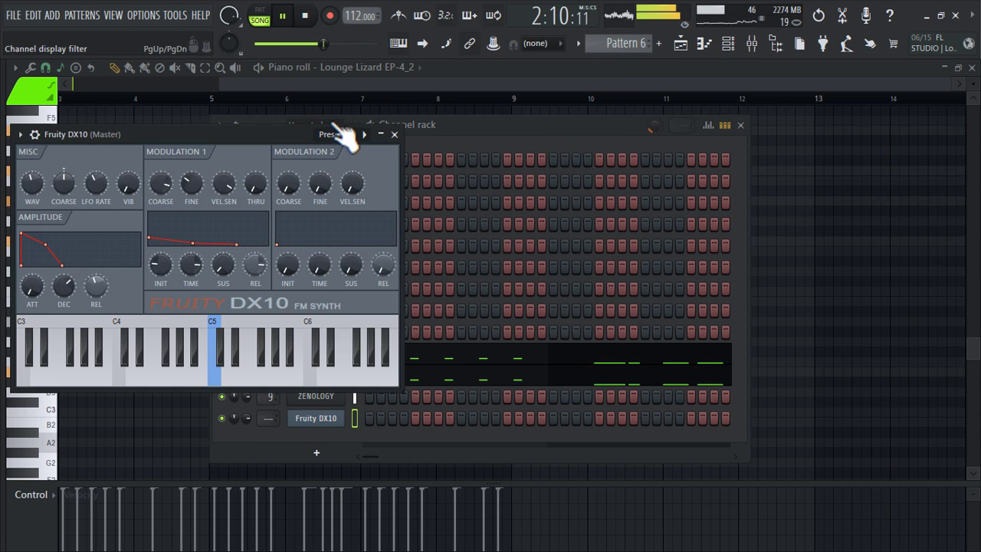
click(333, 135)
click(476, 104)
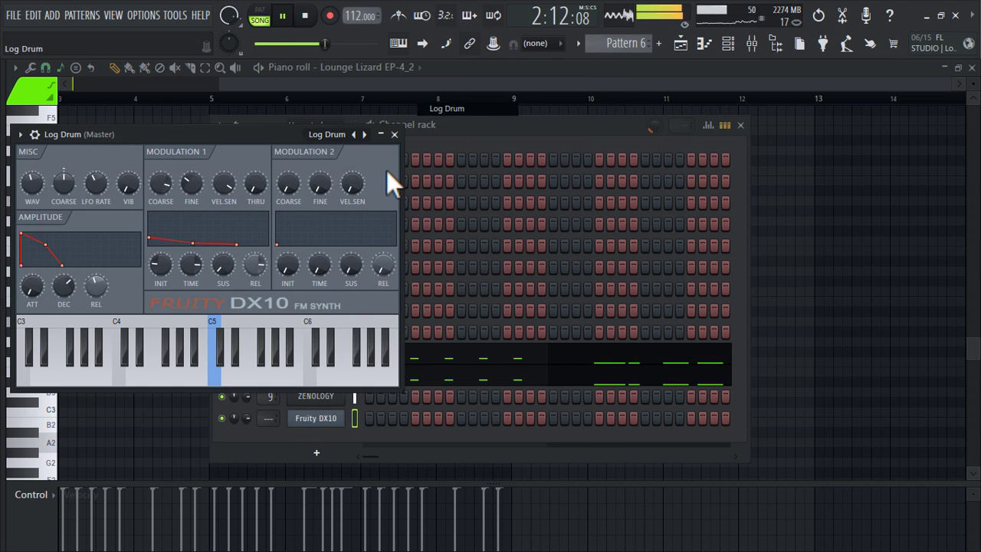
click(395, 135)
Step: Paste the copied notes into the Log Drum channel, route it to mixer track 11 and return to the playlist
right_click(321, 421)
mouse_move(445, 376)
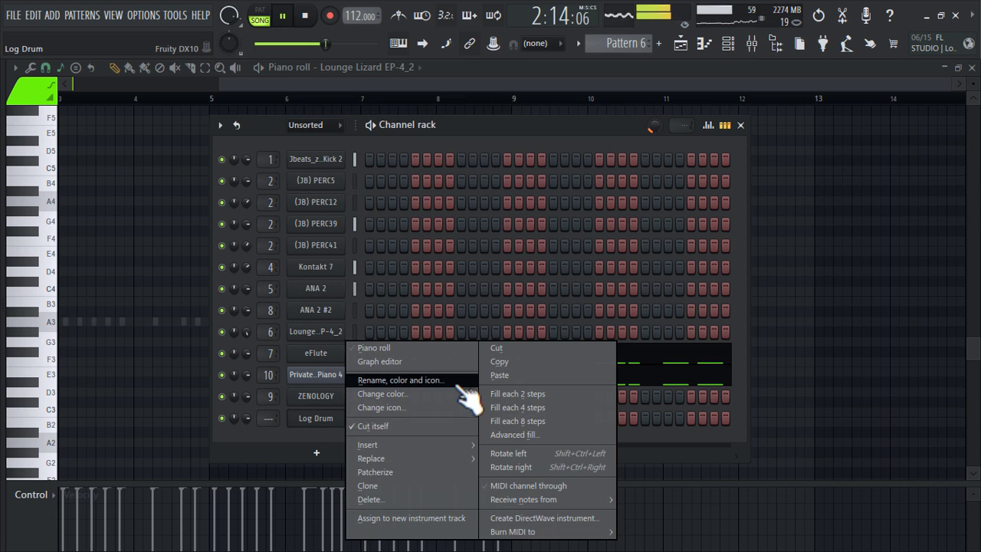
click(496, 376)
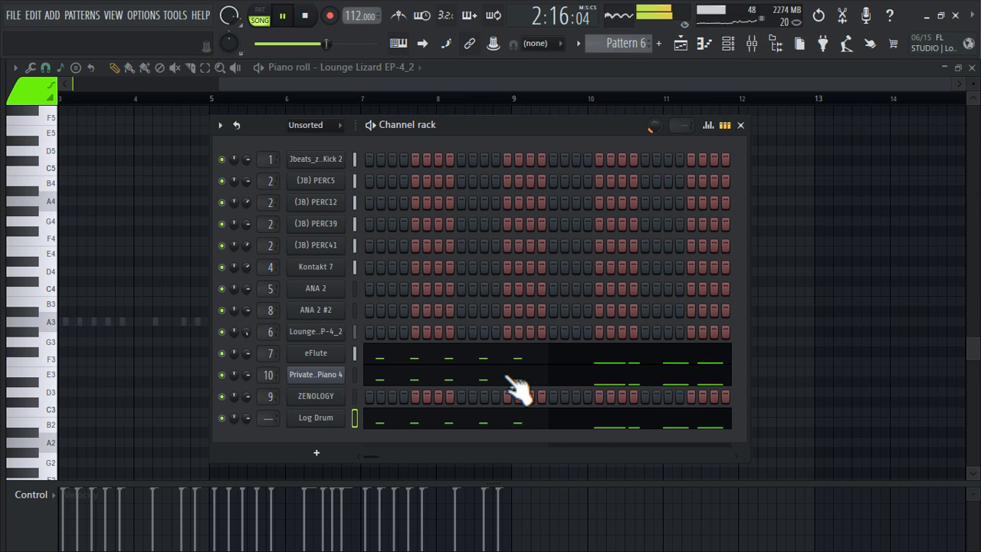
key(ctrl+l)
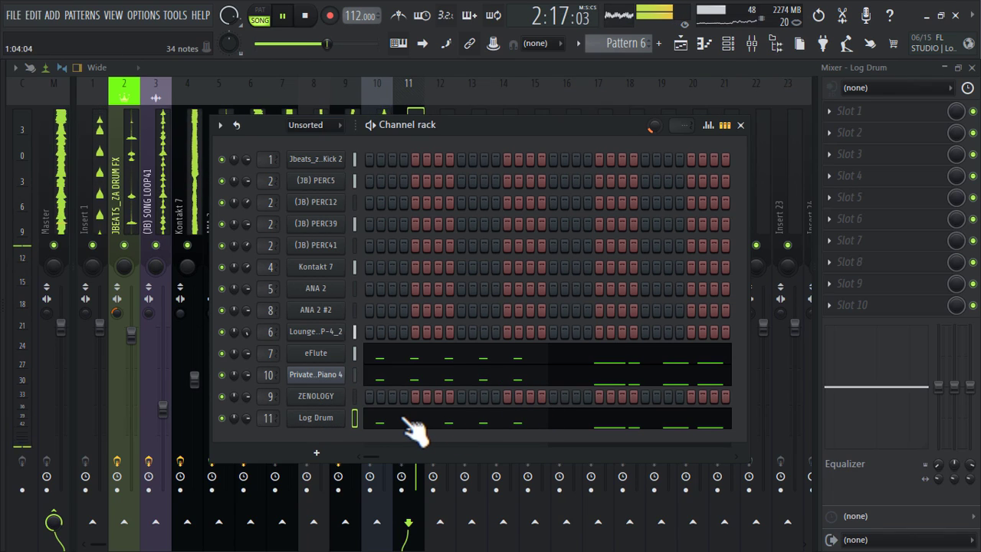
click(681, 48)
click(680, 48)
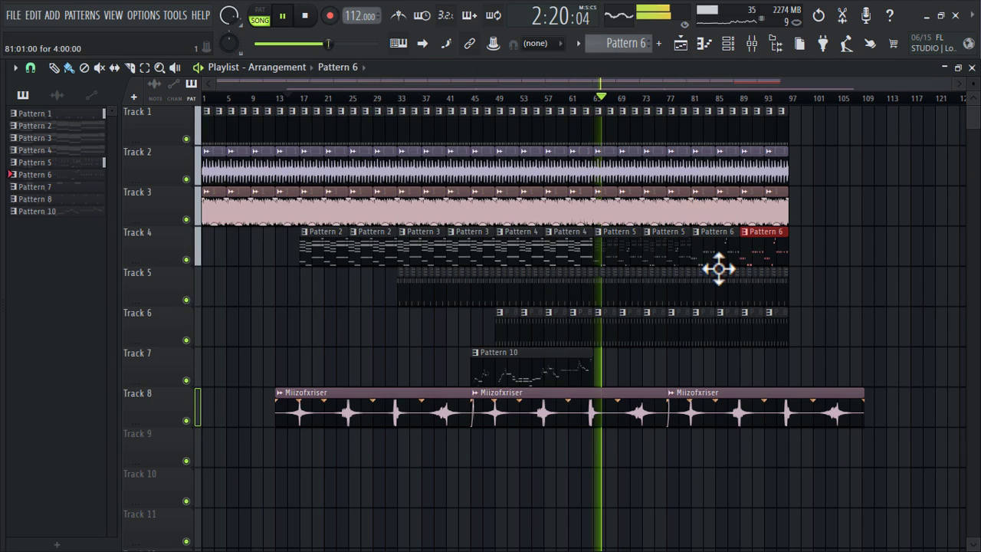
Step: Examine the levels of the Lounge Lizard, eFlute, Insert 8 and Master tracks in the mixer
click(754, 45)
click(280, 158)
click(318, 142)
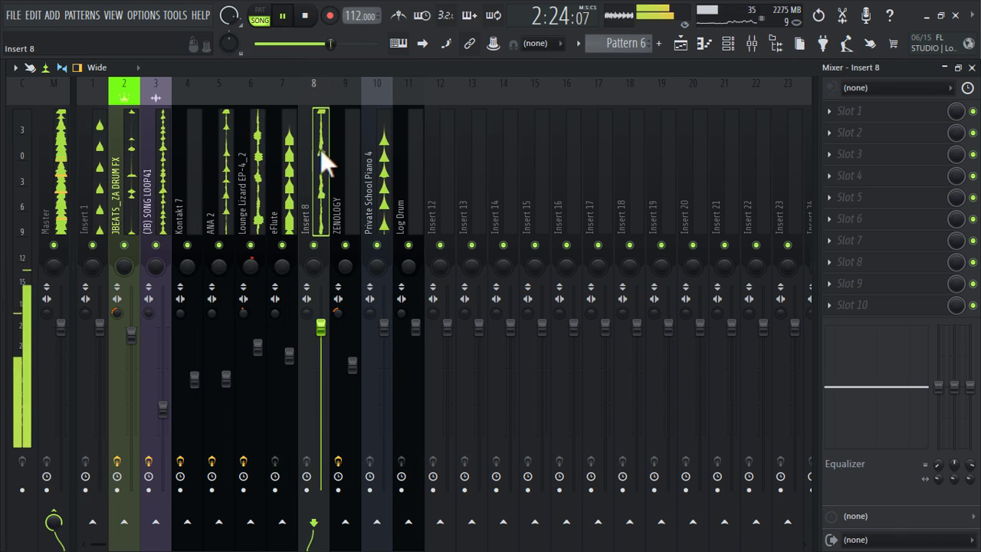
click(285, 162)
click(263, 151)
click(289, 145)
click(63, 161)
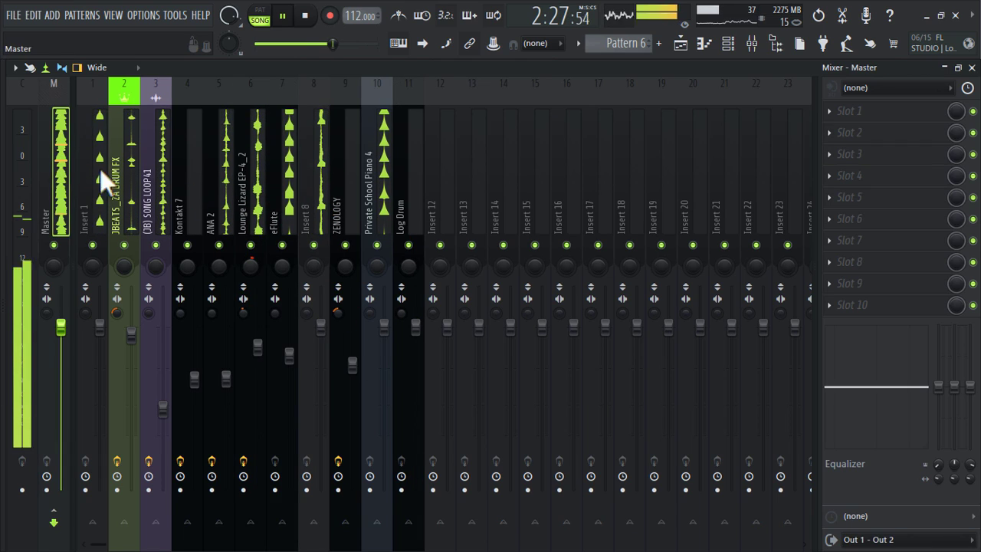
Step: Place a new Pattern 9 clip on Track 7 at bar 81, lengthen it and open its notes
click(706, 44)
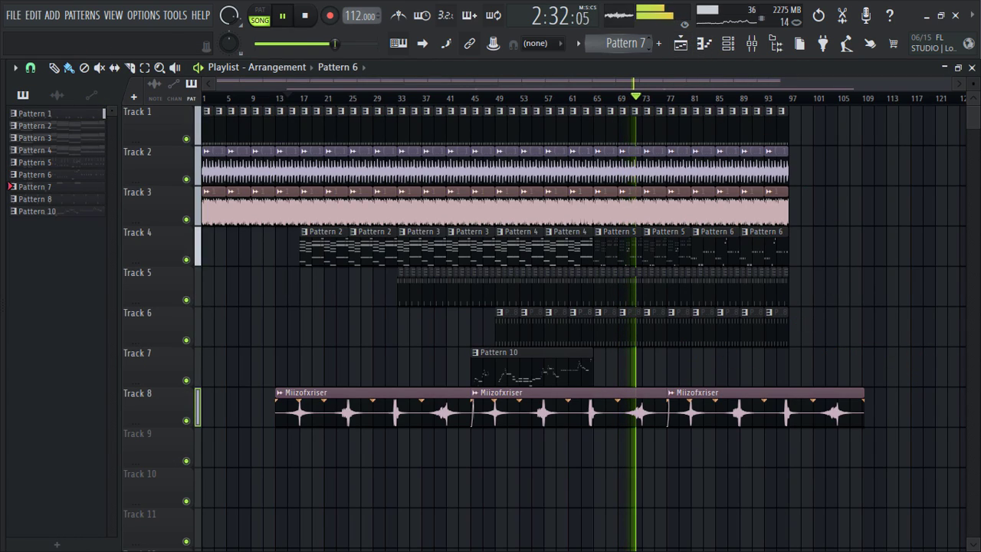
click(694, 366)
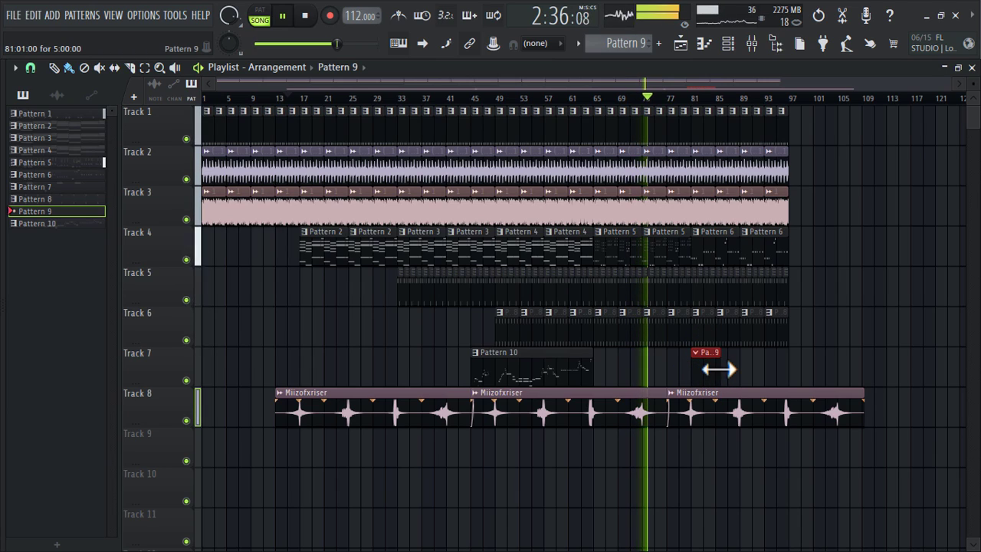
drag(718, 370, 767, 370)
double_click(777, 369)
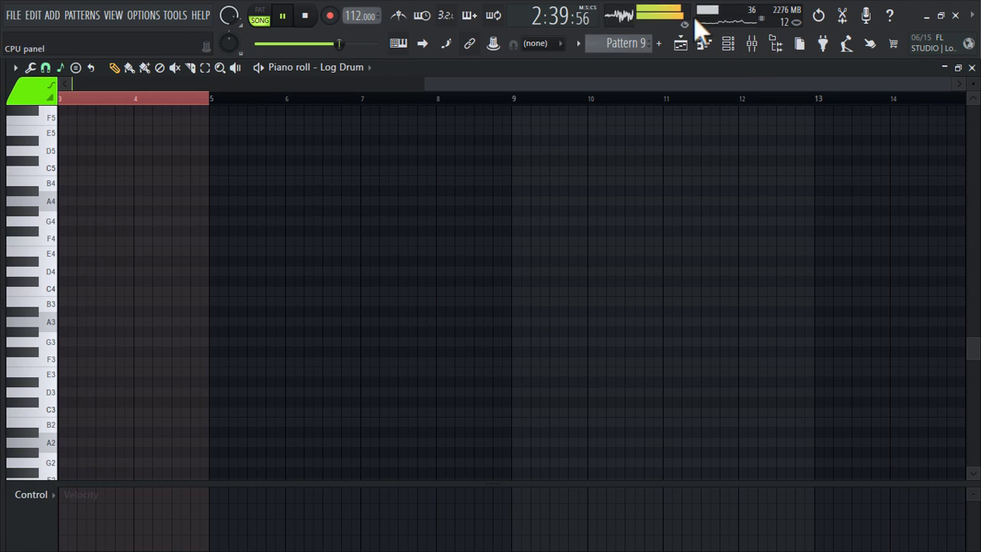
Step: Add a reFX Nexus channel with the AR Full Carpet preset and route it to mixer track 12
click(730, 45)
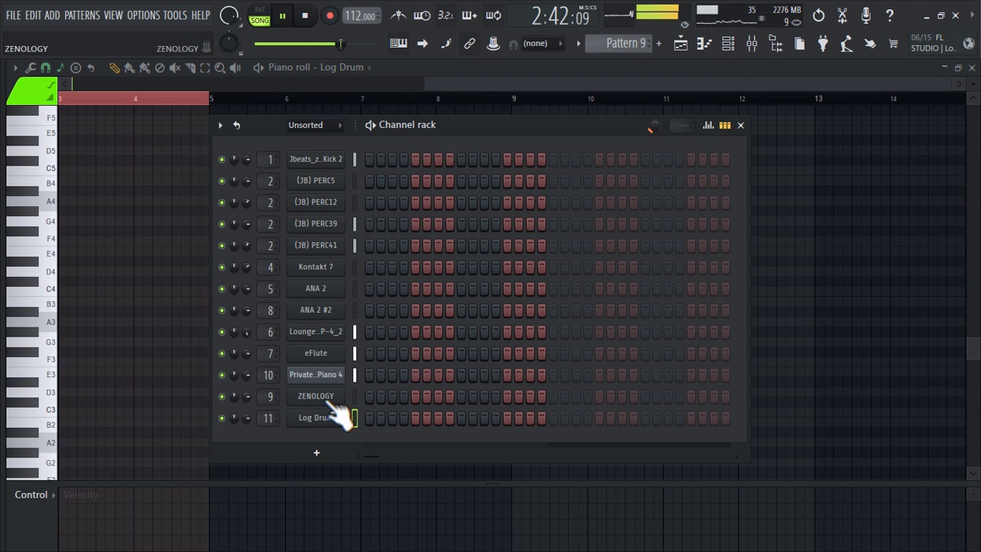
click(318, 453)
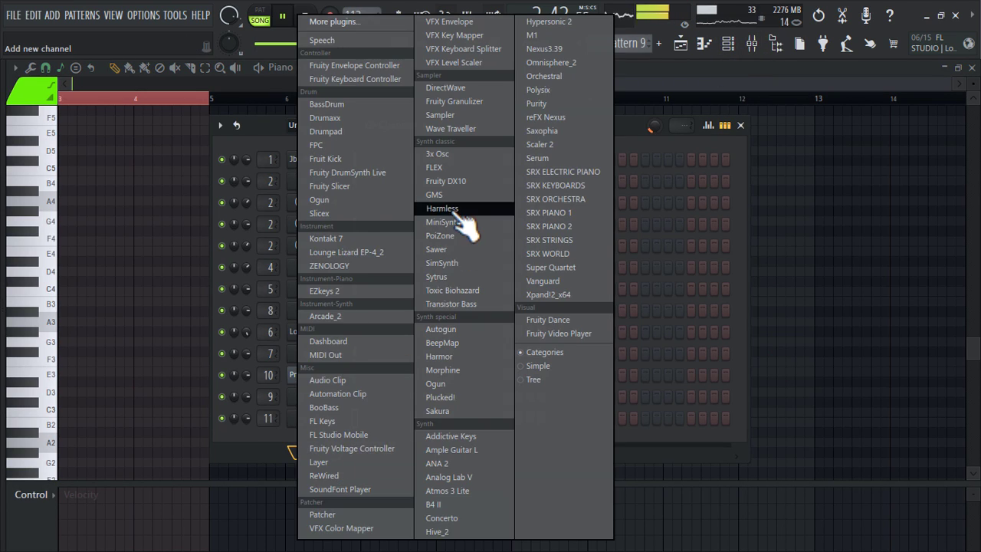
click(562, 117)
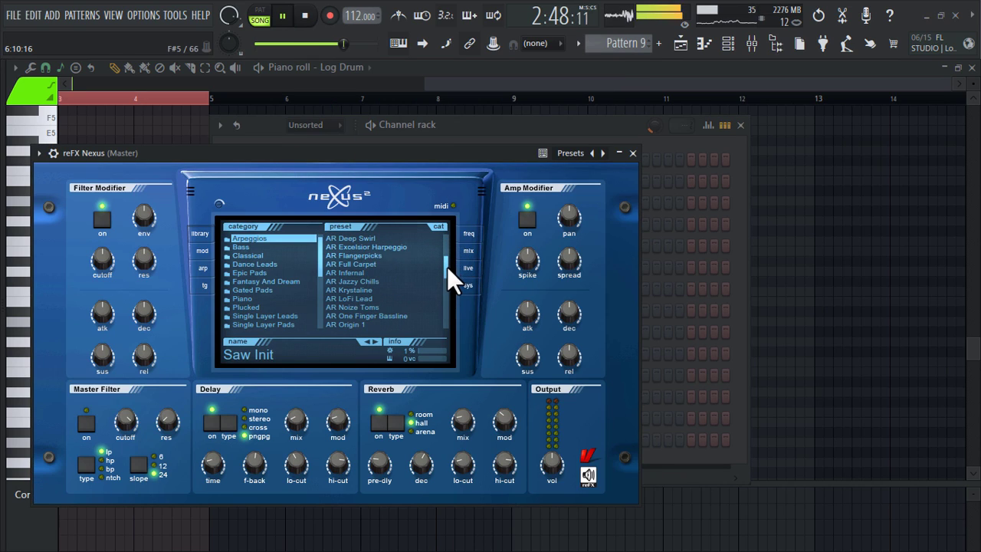
click(383, 264)
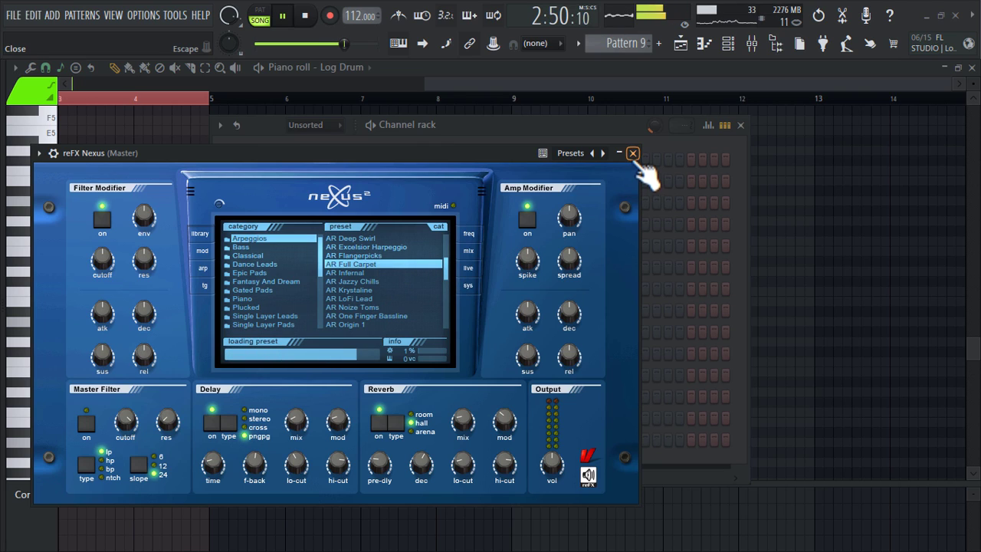
click(633, 154)
key(ctrl+l)
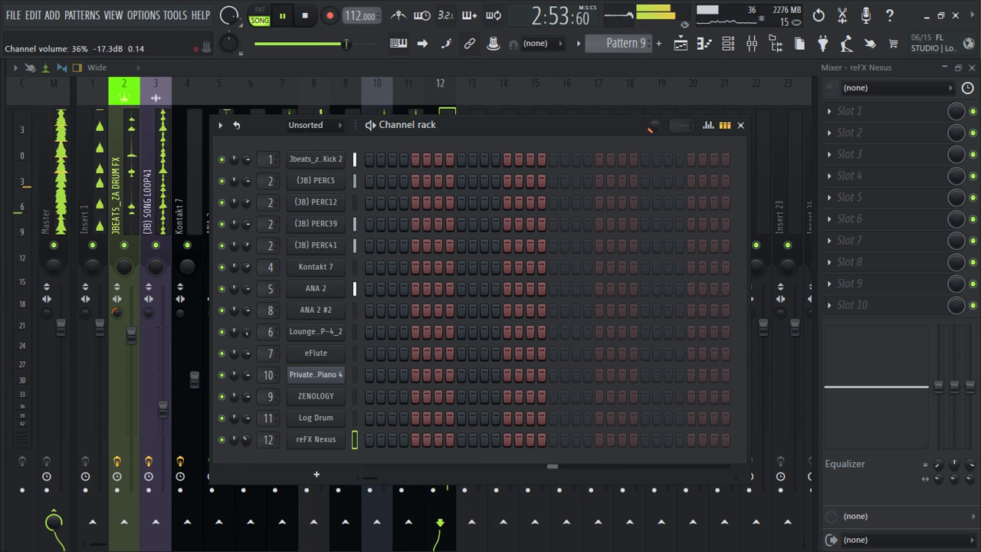
Step: Draw two short A5 notes and one E5 note at full velocity in bar 1 of reFX Nexus's Pattern 9
right_click(329, 439)
click(310, 341)
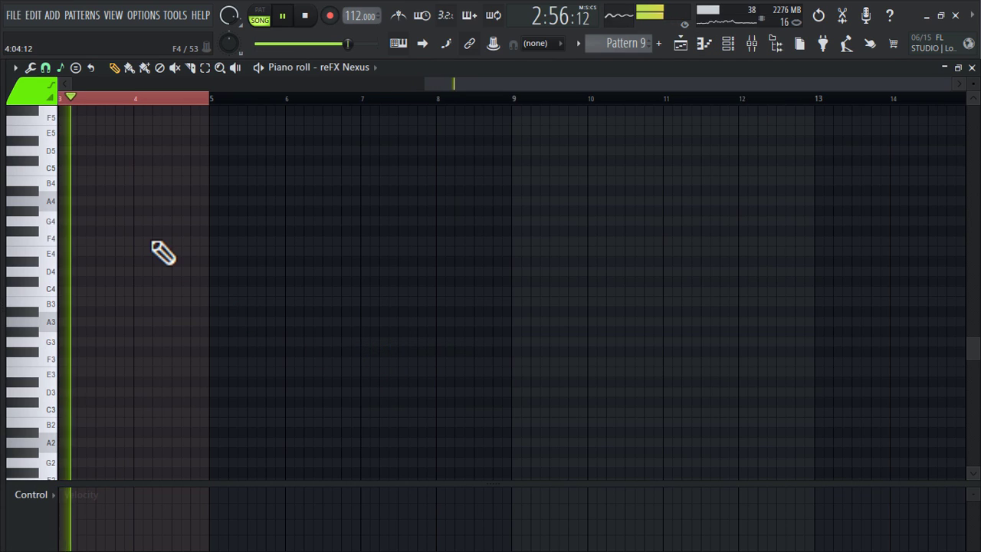
scroll(153, 243, up, 4)
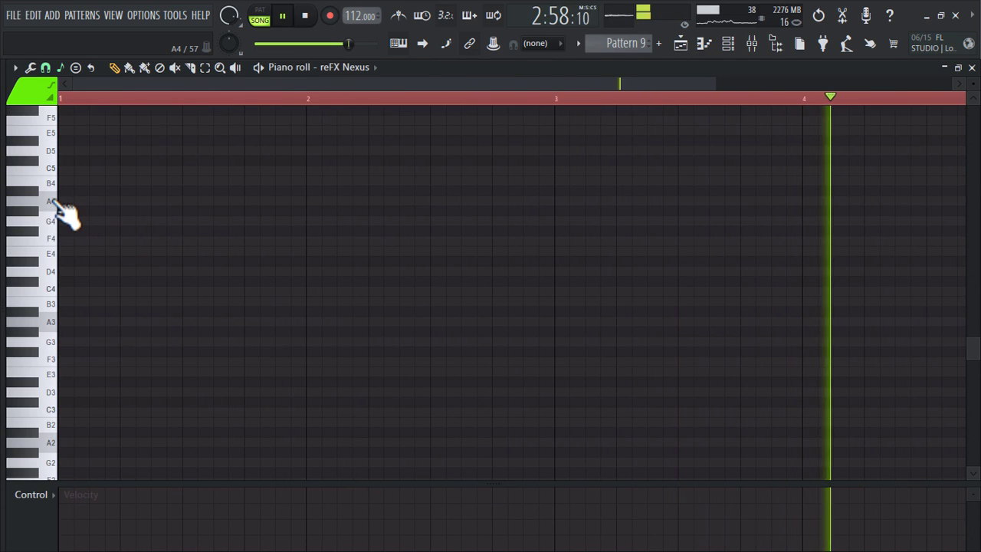
scroll(119, 210, up, 3)
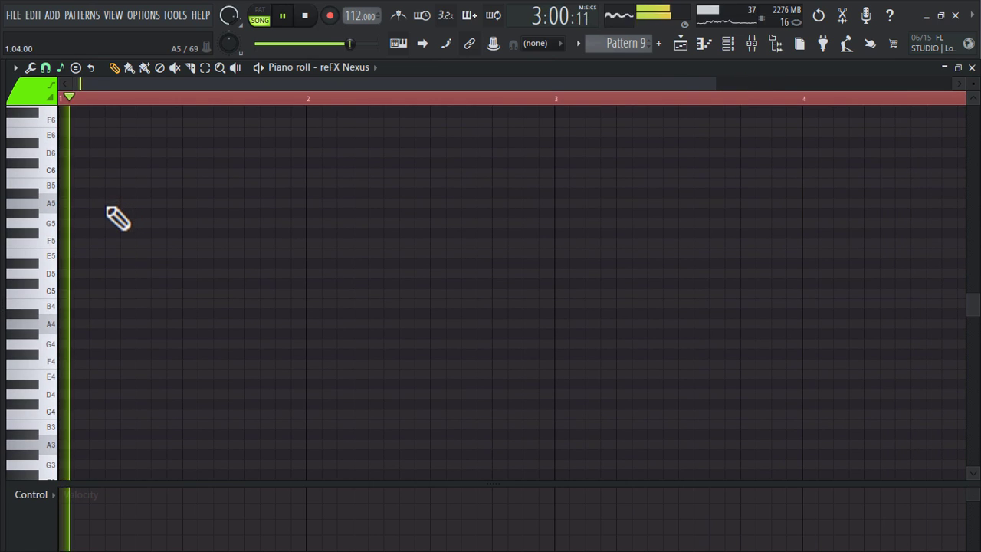
click(108, 204)
drag(175, 204, 93, 230)
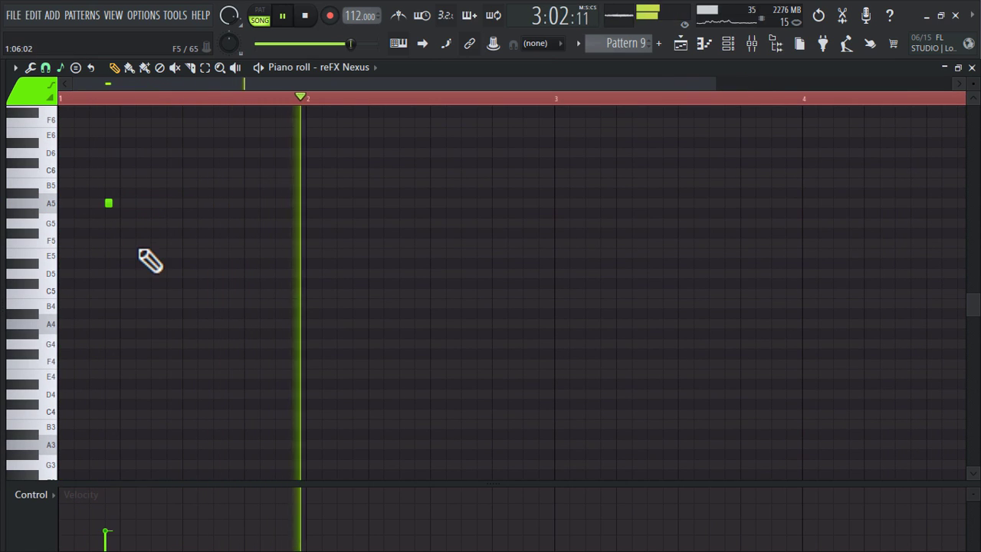
click(114, 493)
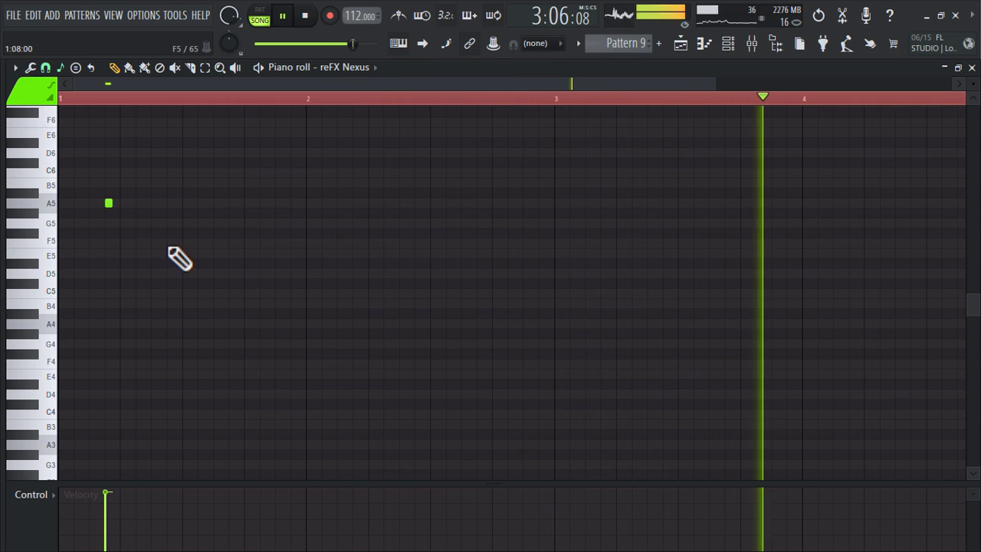
click(232, 203)
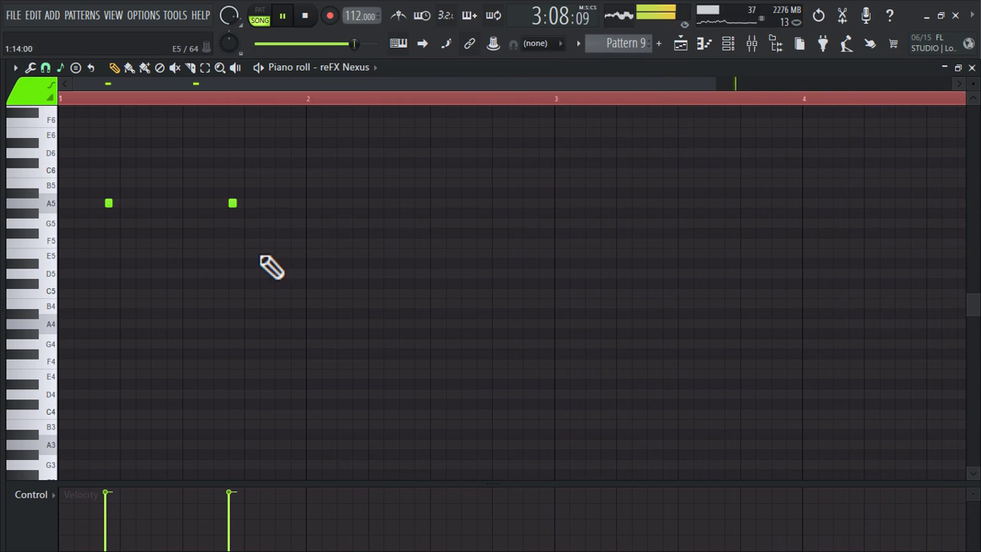
scroll(285, 253, down, 1)
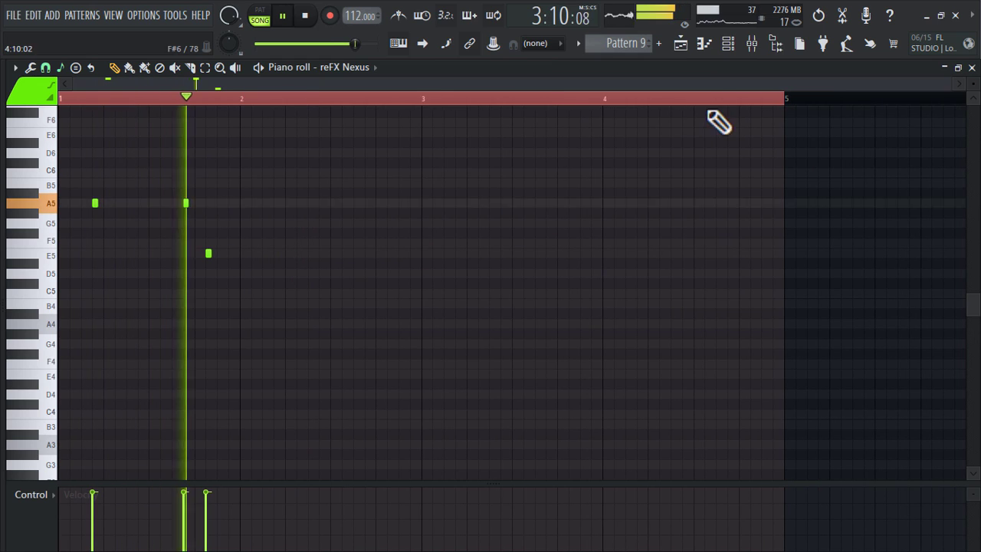
Step: Duplicate the reFX Nexus bar-1 notes of Pattern 9 three times to fill bars 2 to 4, then deselect them
key(ctrl+a)
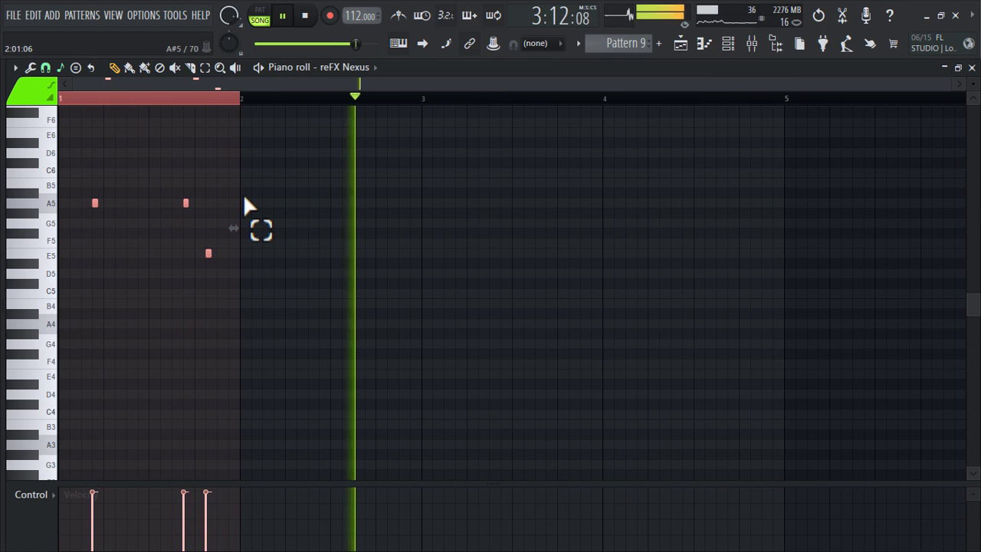
key(ctrl+b)
key(ctrl+b)
key(ctrl+b)
right_click(369, 340)
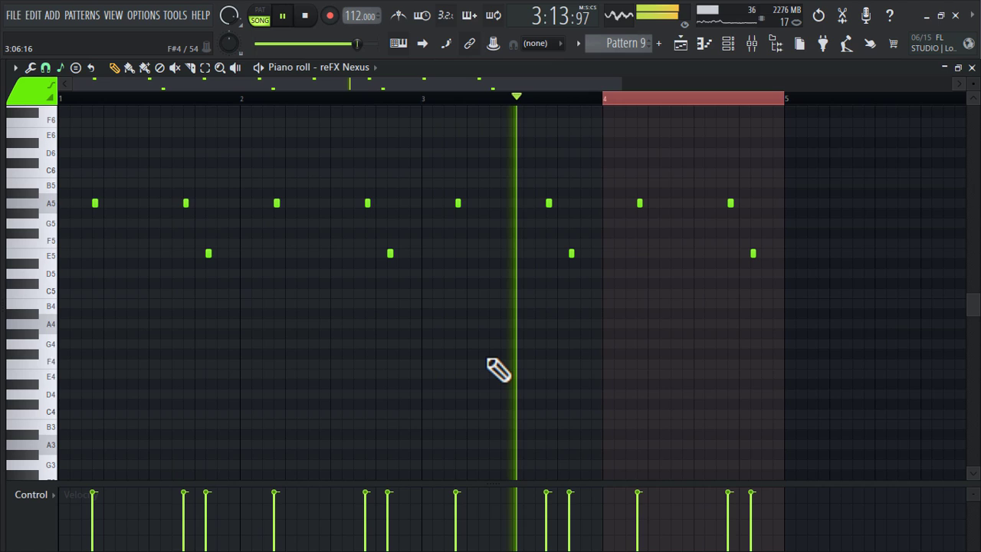
scroll(488, 360, down, 1)
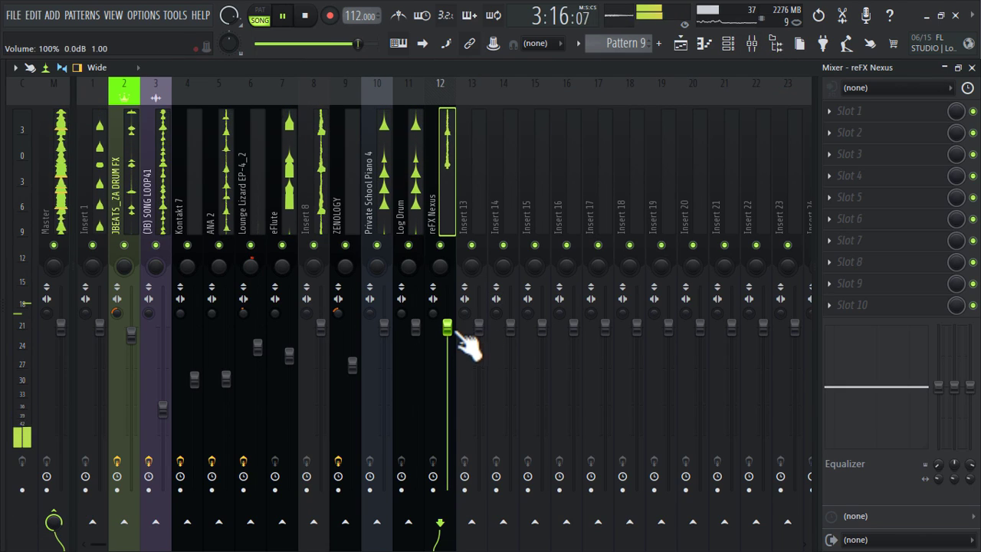
Step: Load Fruity Parametric EQ 2 on the reFX Nexus mixer track with the 40Hz cut preset and raise its low cut to between 100 and 200 Hz
click(918, 115)
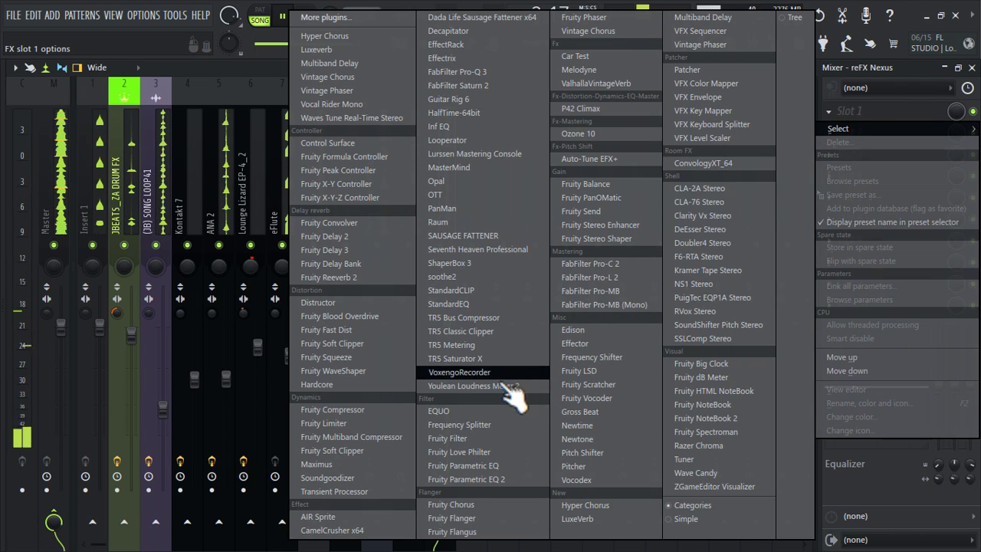
click(491, 479)
click(474, 174)
click(490, 257)
drag(83, 295, 168, 293)
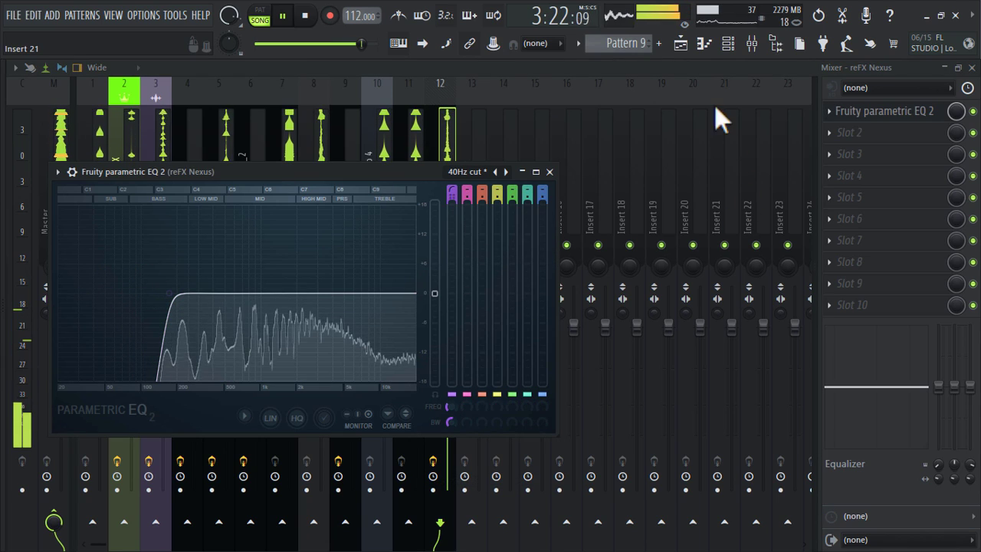
Step: Place two Pattern 2 clips on Track 4 from bar 97 and fill Track 5 with Pattern 7 clips from bar 105 to bar 113
click(681, 44)
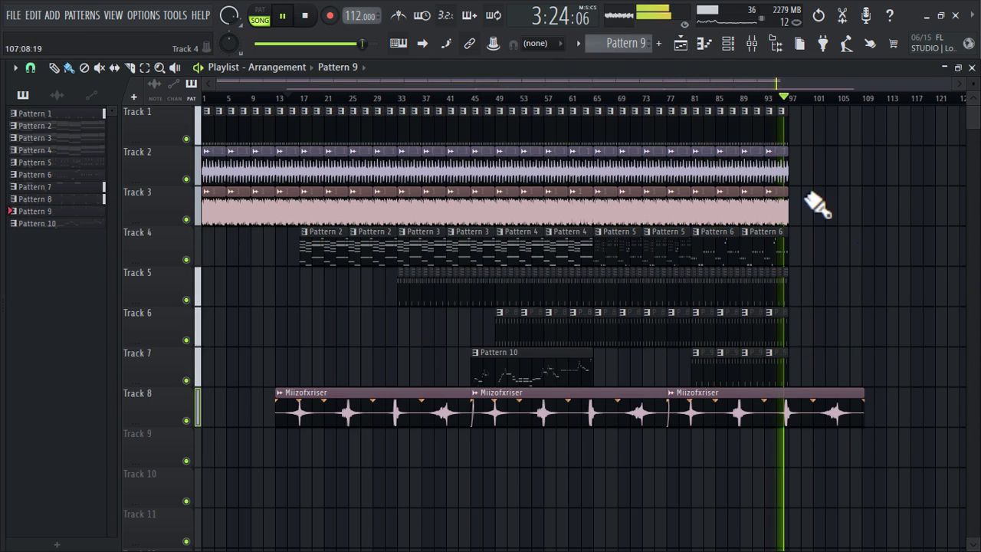
click(391, 235)
click(805, 254)
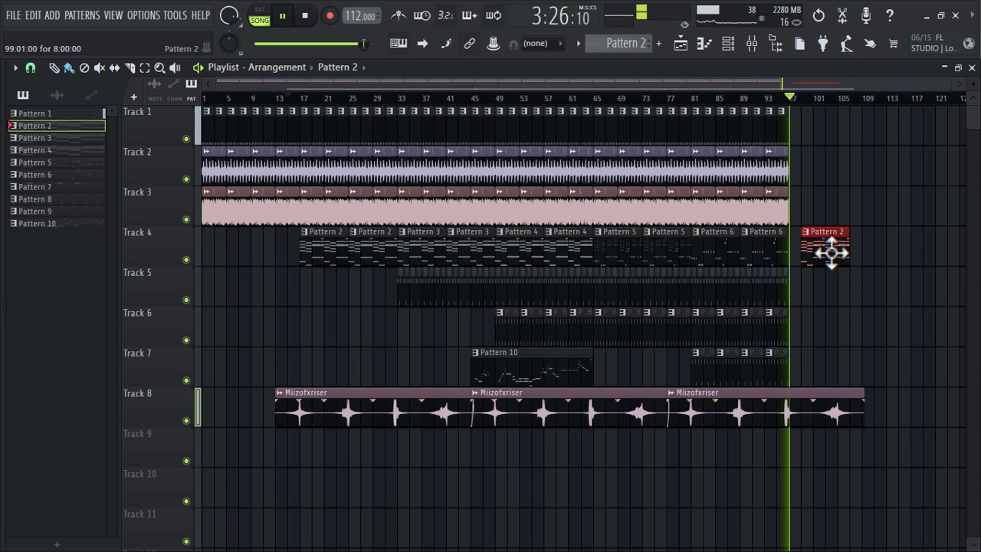
click(863, 256)
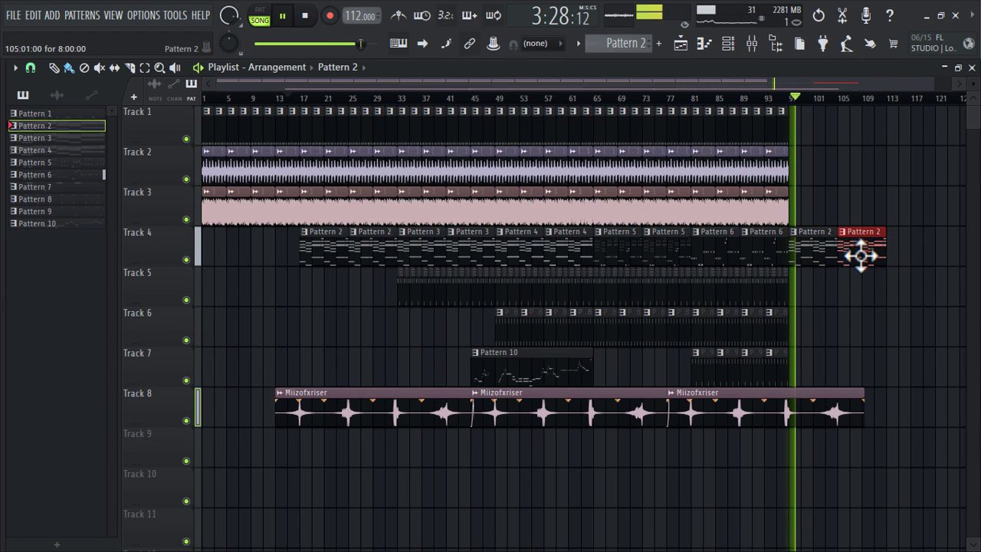
click(402, 302)
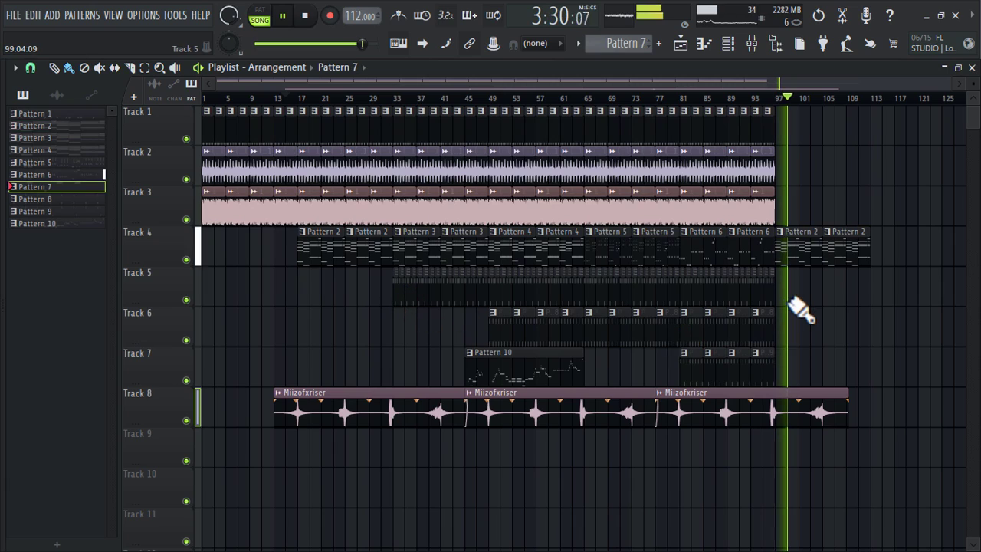
click(829, 296)
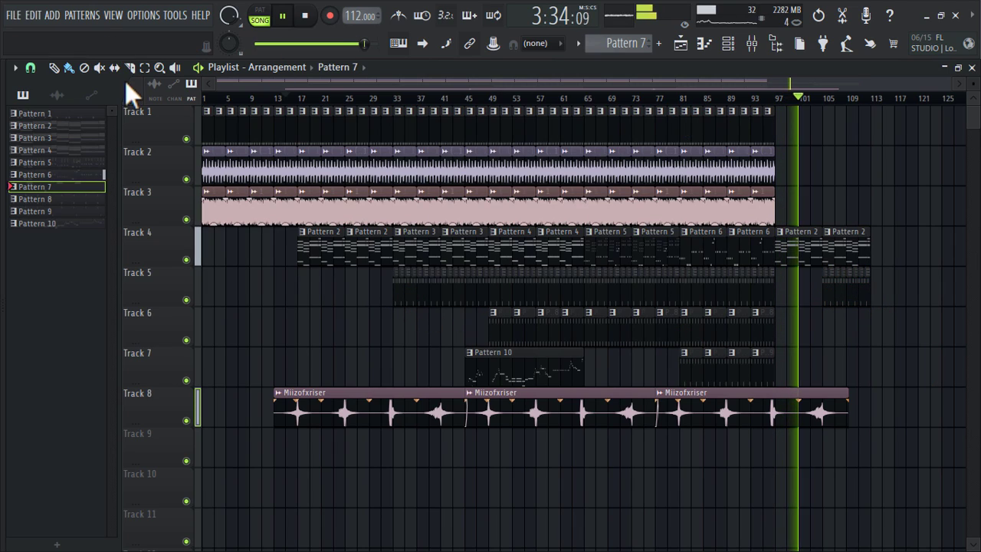
Step: Copy the Track 1 to 7 clips from bar 57 onward so that the copies continue from bar 113, including Pattern 10 at bar 101
drag(883, 374, 541, 83)
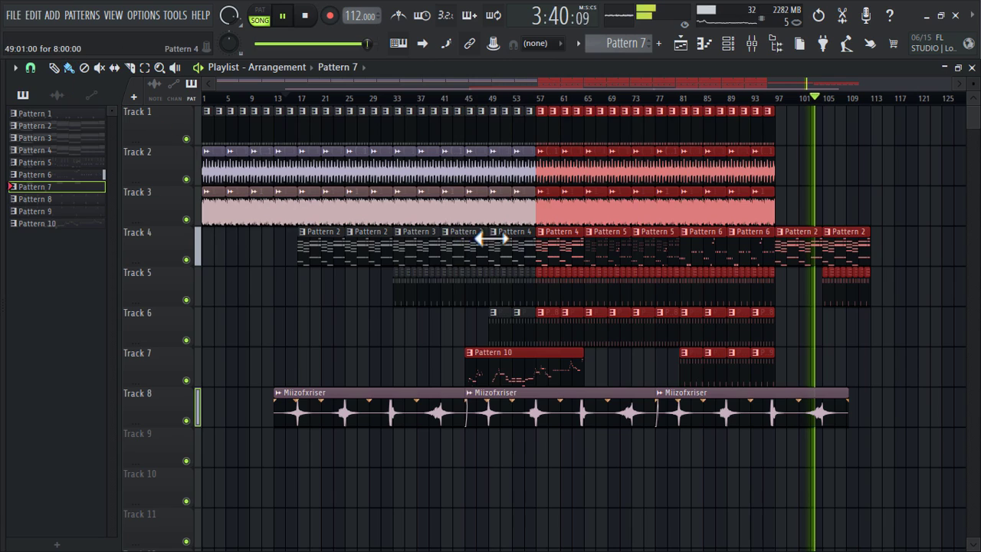
drag(560, 245, 894, 279)
right_click(816, 163)
scroll(816, 162, right, 2)
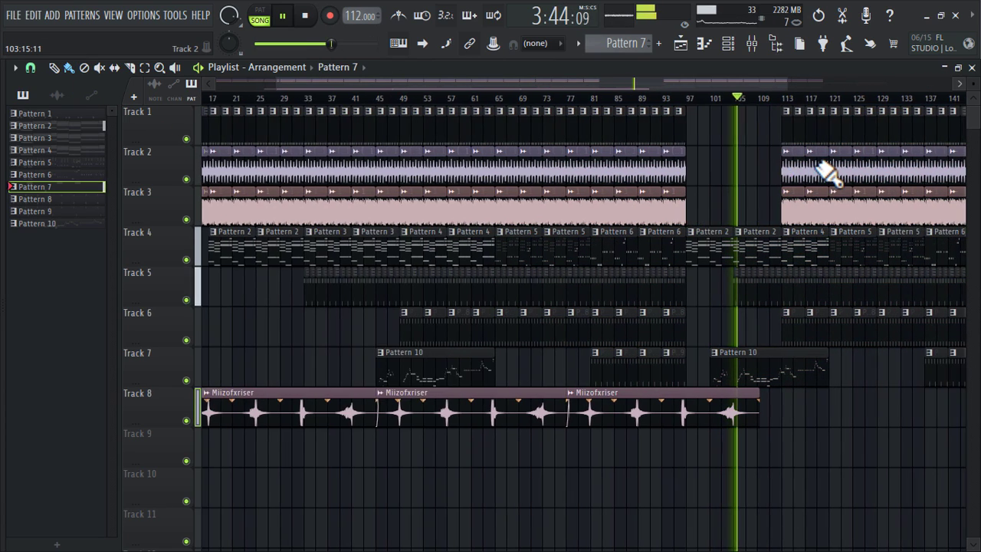
Step: Add two more Miizofxriser clips on Track 8, at bars 109 and 141
click(733, 409)
drag(795, 427, 850, 405)
scroll(849, 456, right, 3)
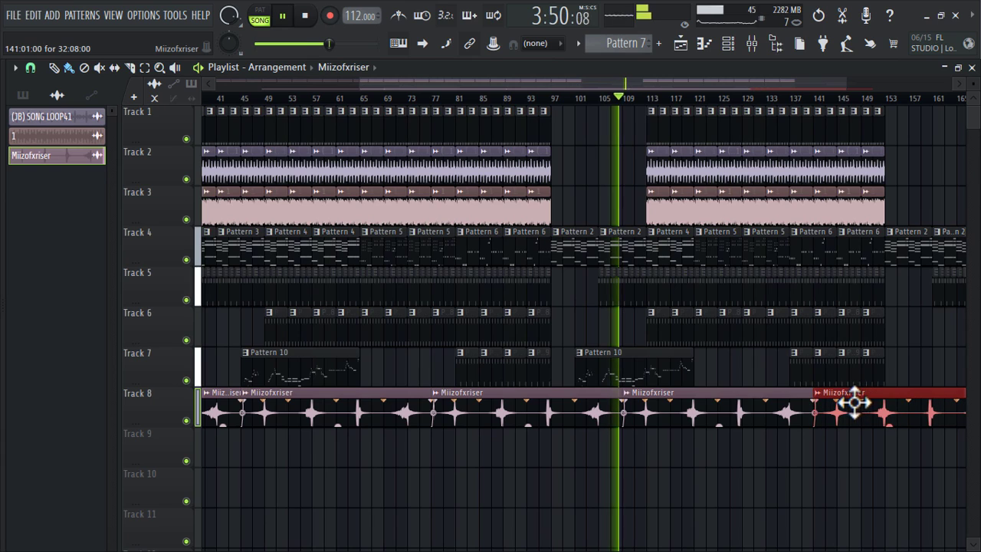
Step: Delete the surplus Pattern 2 clips on Track 4 and Pattern 7 clips on Track 5 beyond bar 153
scroll(867, 459, right, 3)
right_click(814, 243)
right_click(769, 244)
right_click(812, 288)
right_click(796, 285)
scroll(787, 283, down, 2)
scroll(790, 283, down, 1)
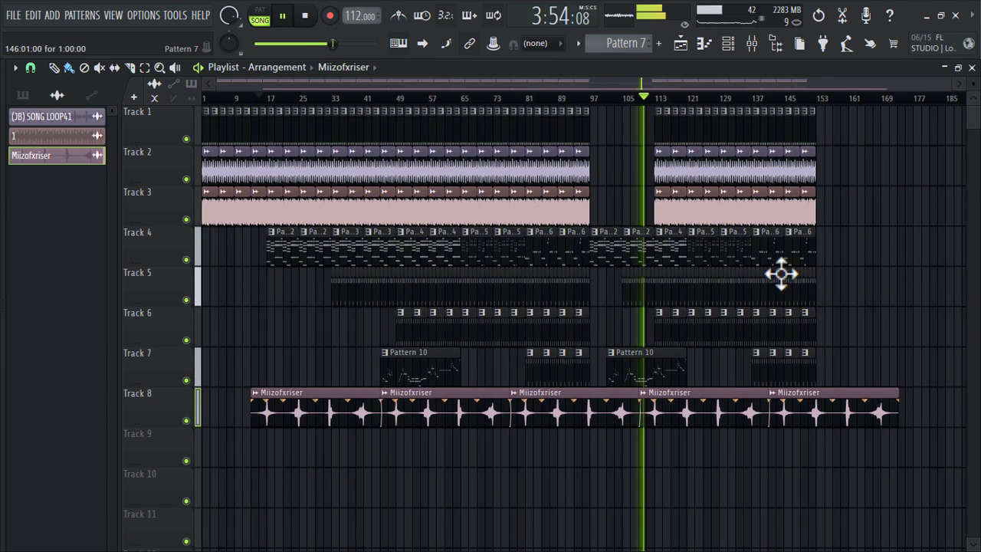
Step: Duplicate the Track 1 to 3 clips spanning bars 113 to 153 directly after themselves and clear the selection
scroll(872, 214, up, 3)
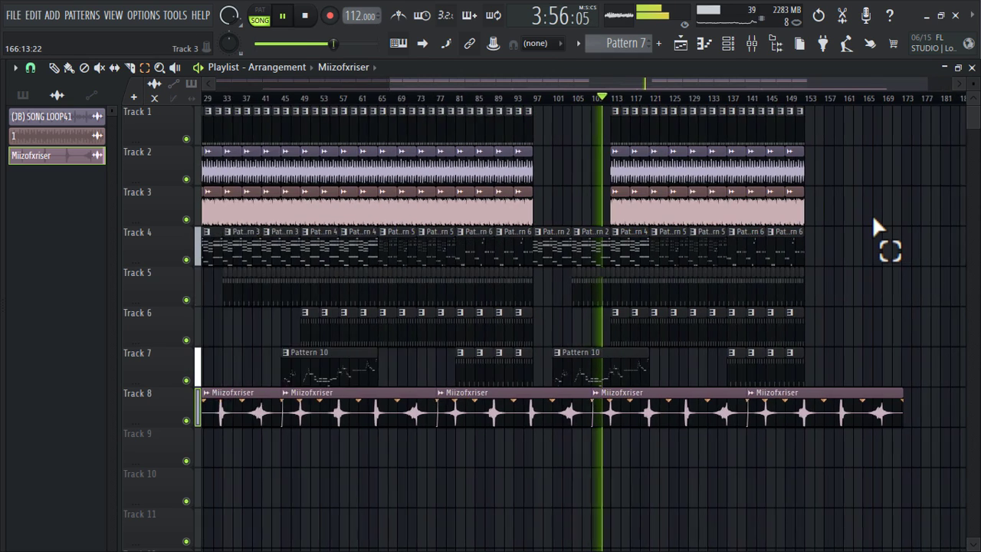
drag(782, 218, 457, 98)
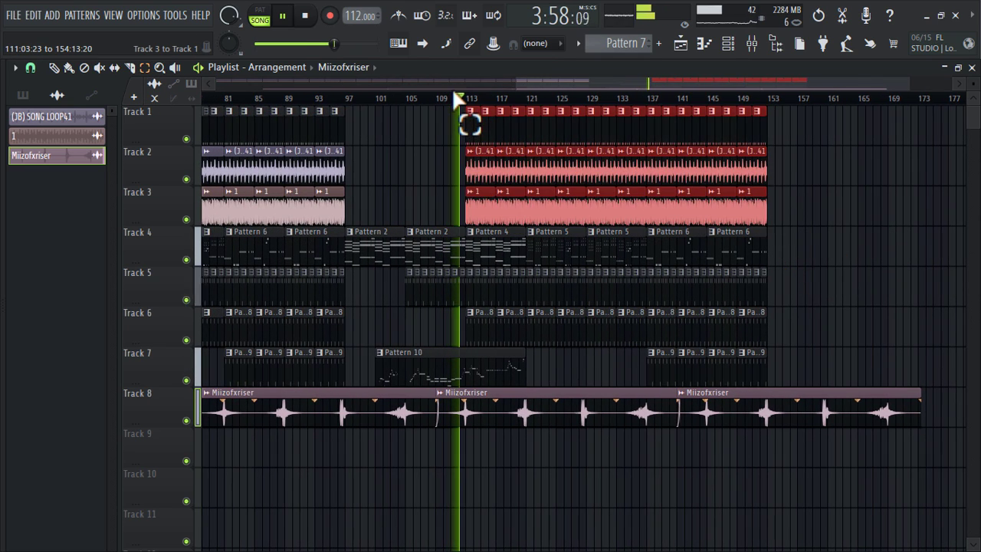
key(ctrl+b)
scroll(595, 211, down, 1)
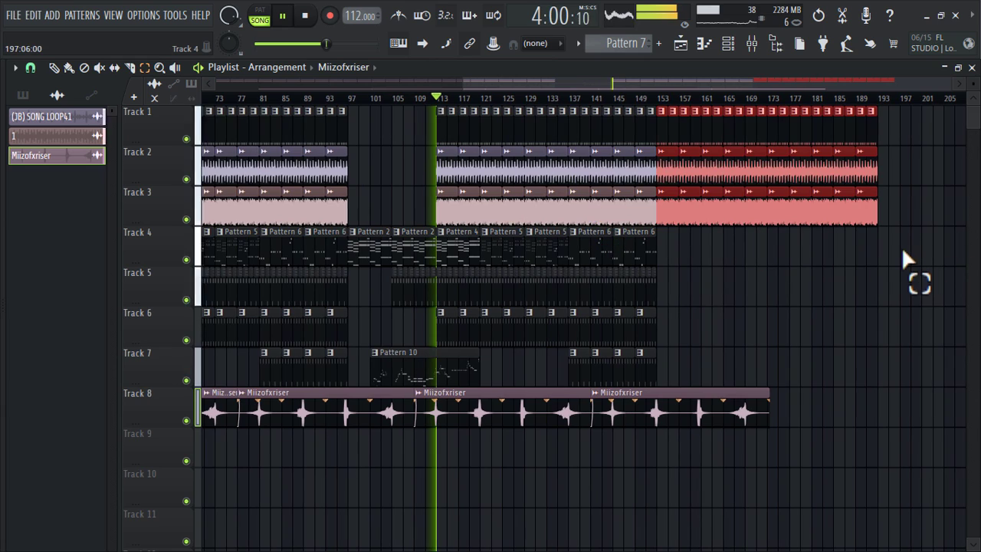
scroll(624, 251, down, 1)
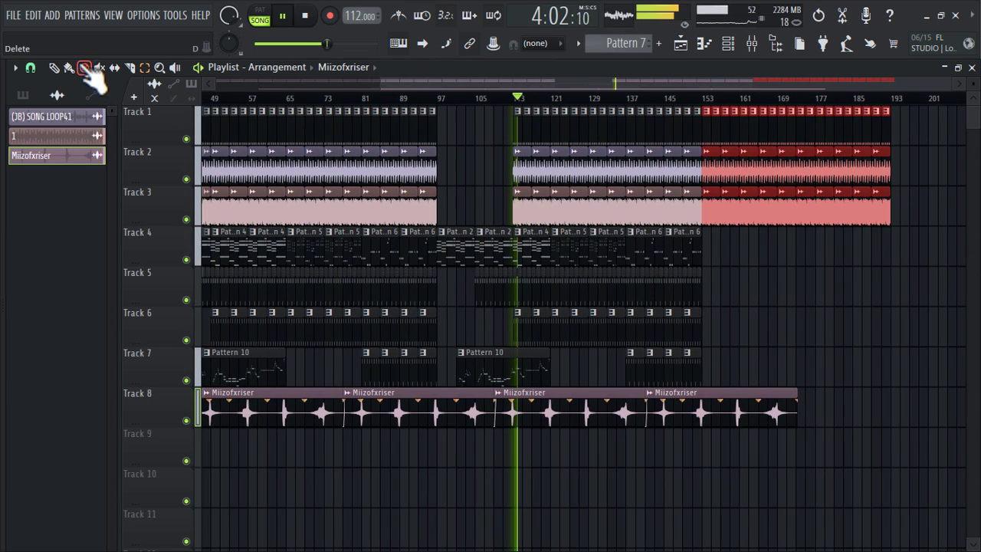
ctrl+click(828, 302)
Step: Delete the Track 1 to 3 clips from bar 169 onward
scroll(824, 293, up, 4)
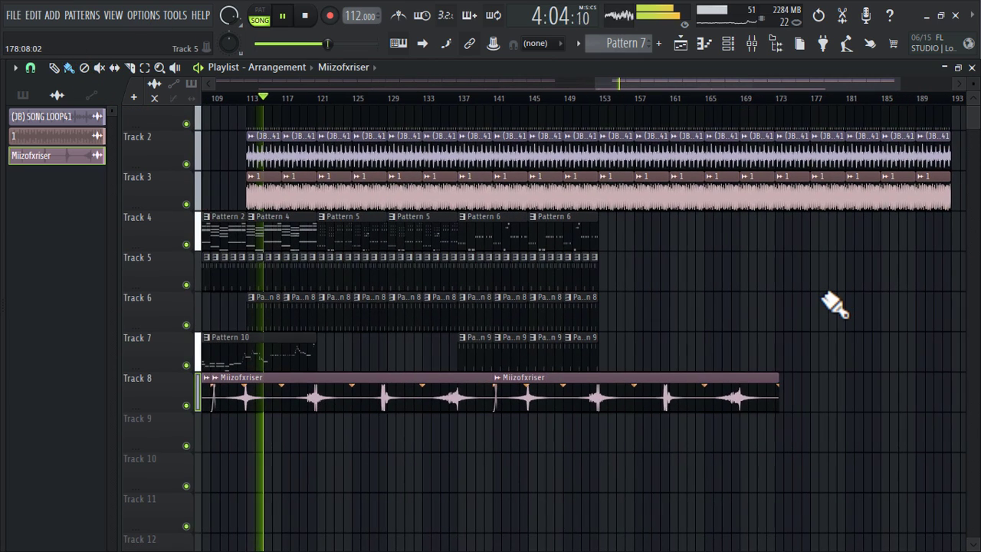
scroll(824, 294, down, 4)
scroll(874, 330, up, 3)
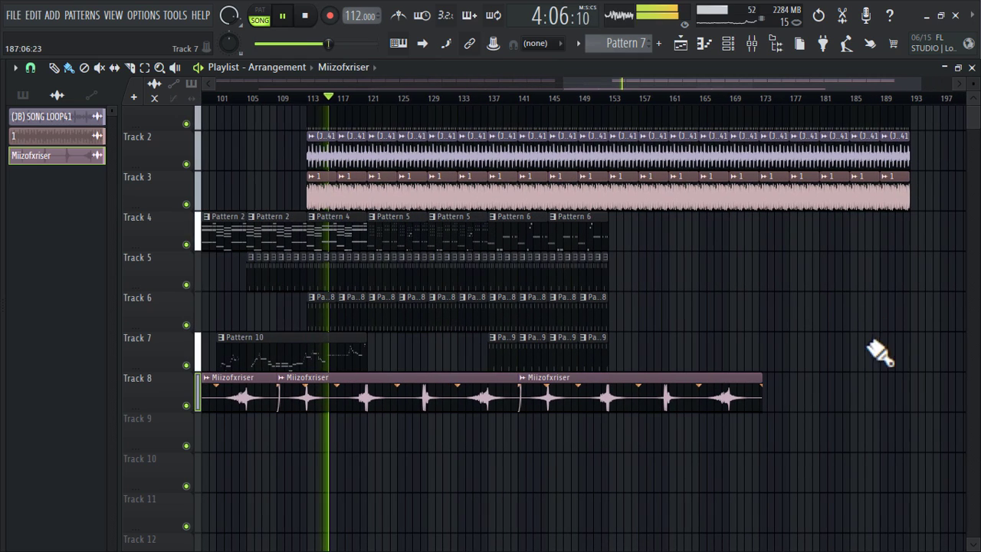
mouse_move(760, 240)
mouse_down()
mouse_move(740, 129)
mouse_move(771, 106)
mouse_move(763, 127)
mouse_move(951, 126)
mouse_move(762, 151)
mouse_move(948, 182)
mouse_move(761, 222)
mouse_up()
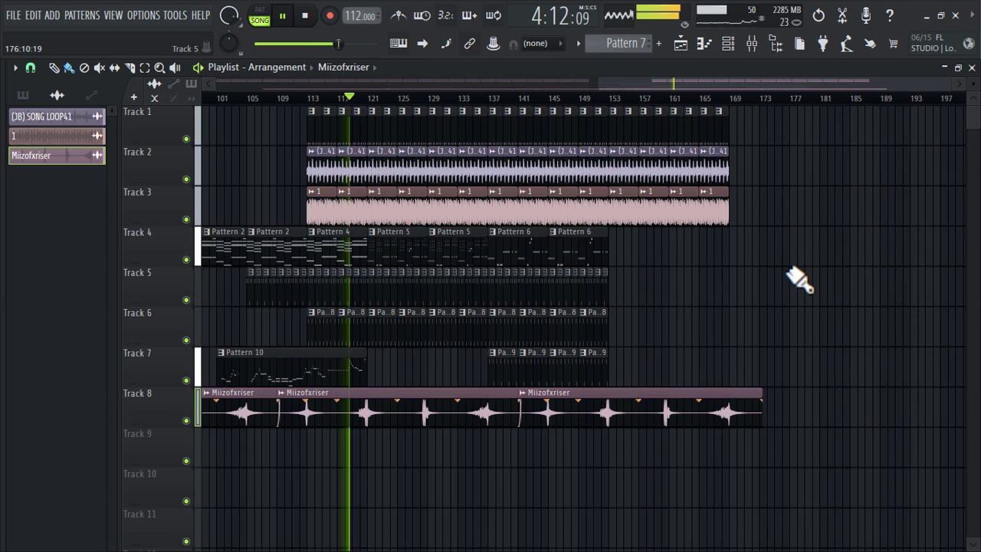
Step: Make Pattern 5's eFlute notes legato up to bar 9, using a temporary A3 note at bar 9 and deleting it
scroll(799, 280, down, 2)
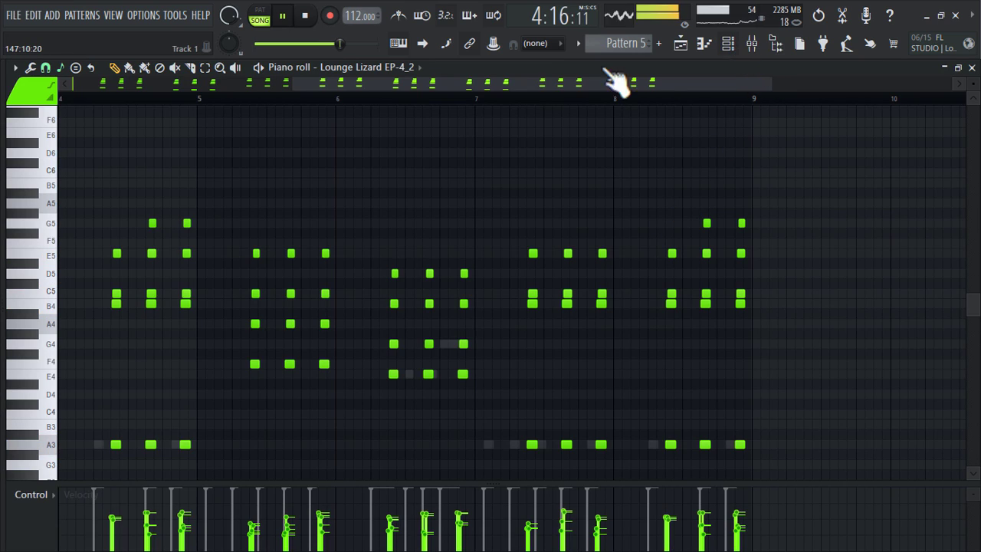
click(407, 66)
click(420, 325)
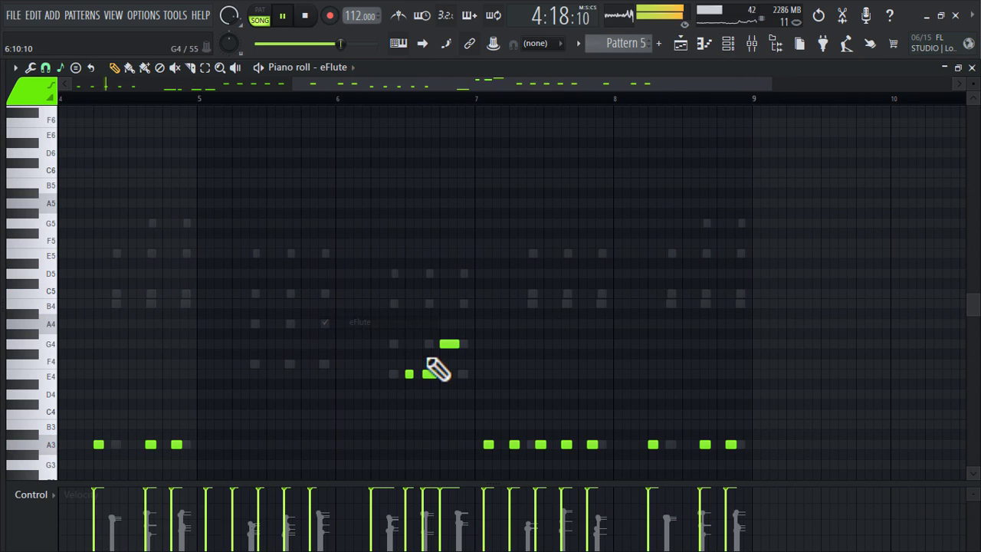
scroll(441, 376, down, 1)
click(756, 252)
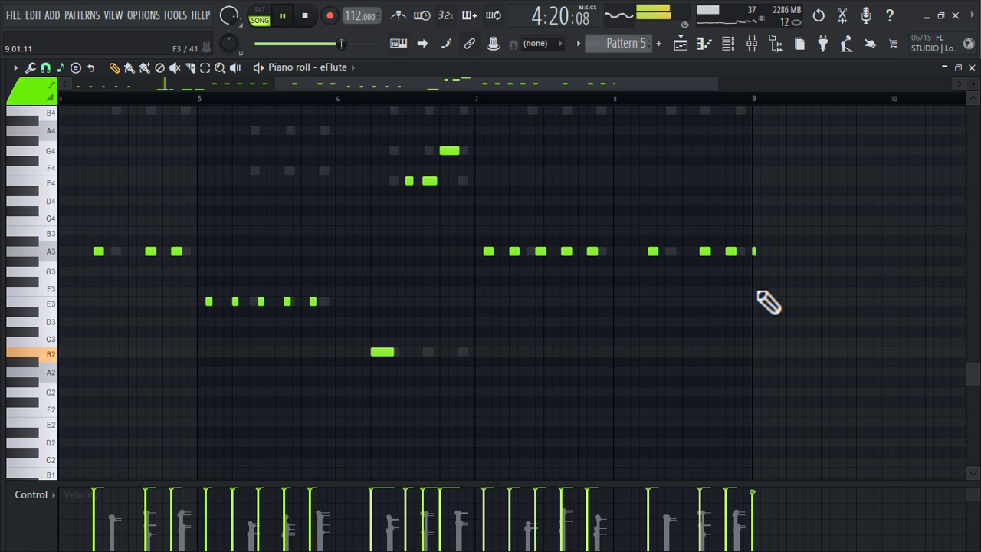
key(ctrl+l)
right_click(790, 251)
scroll(787, 222, down, 3)
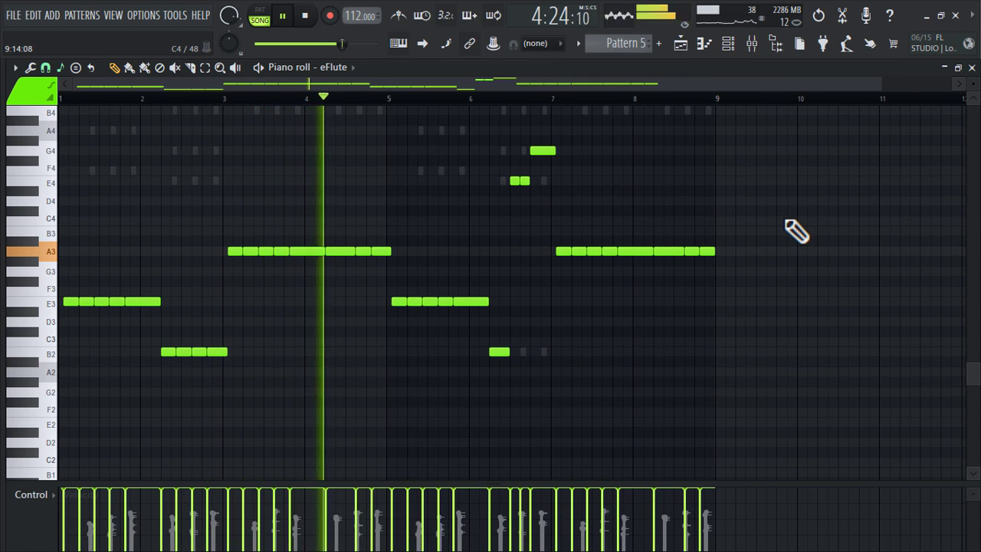
Step: Make Pattern 6's eFlute notes legato up to bar 9 and return to the playlist
scroll(797, 231, up, 3)
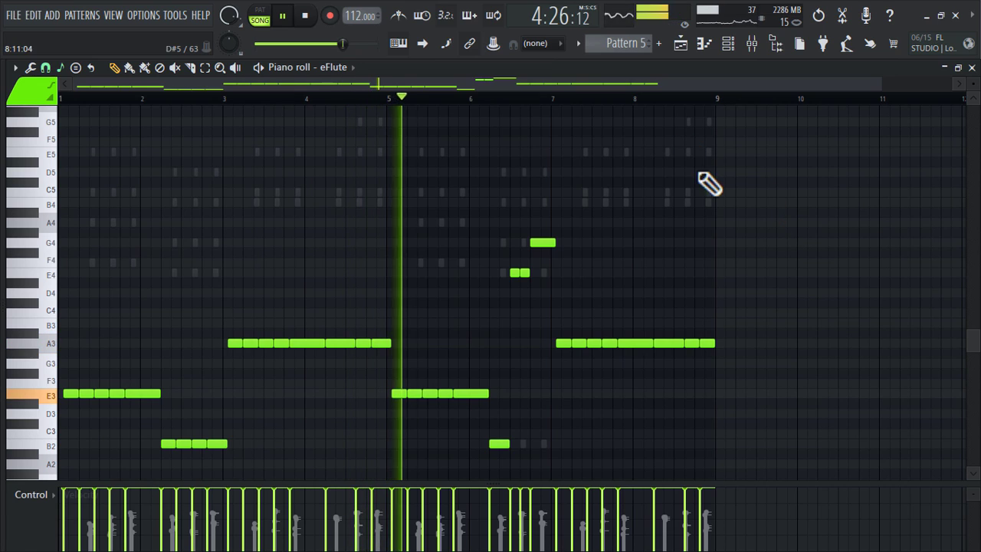
click(745, 45)
click(745, 46)
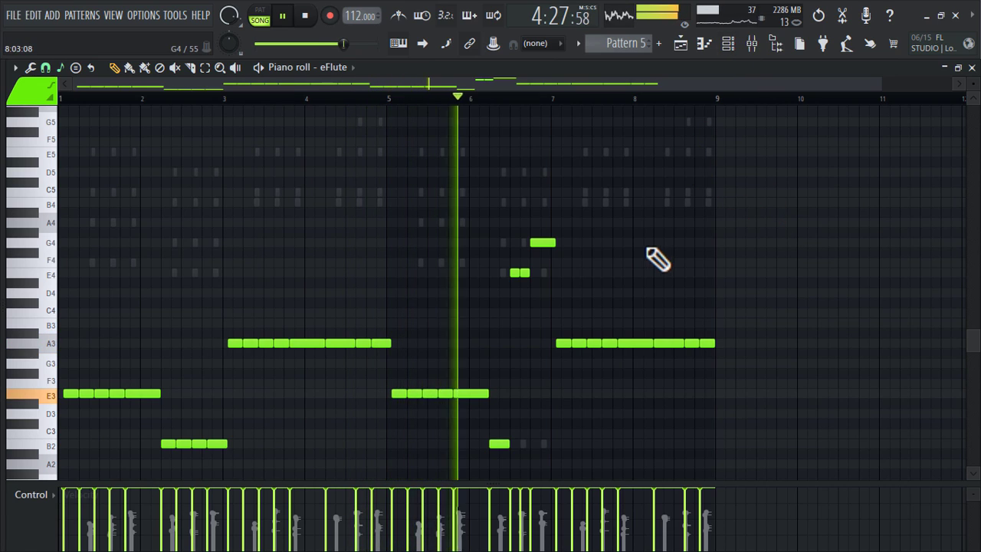
click(703, 46)
double_click(712, 254)
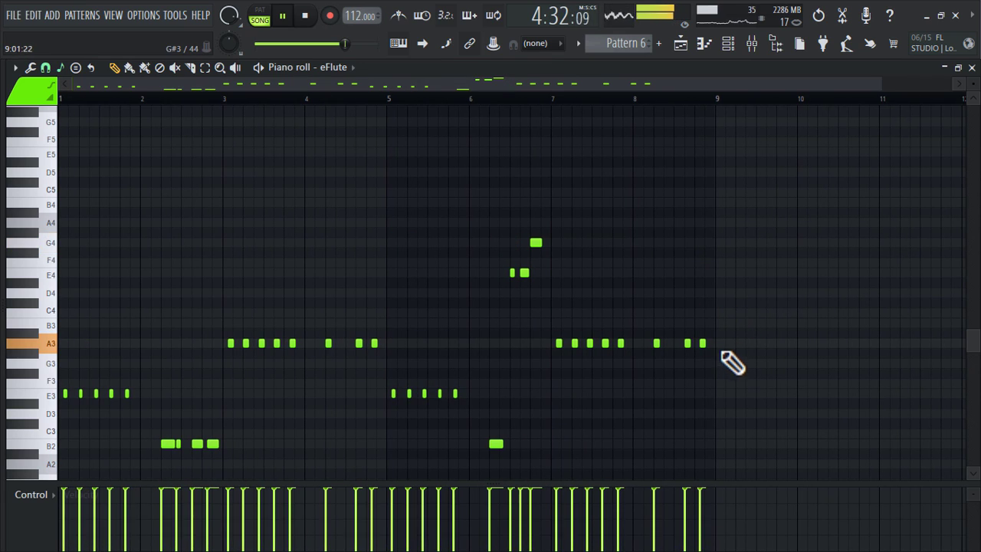
key(ctrl+l)
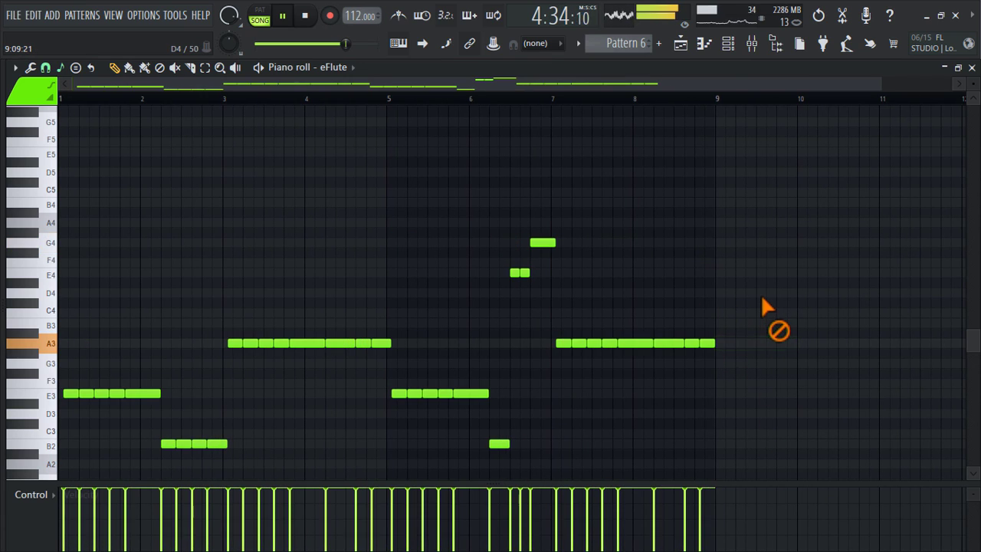
click(681, 44)
scroll(851, 308, down, 2)
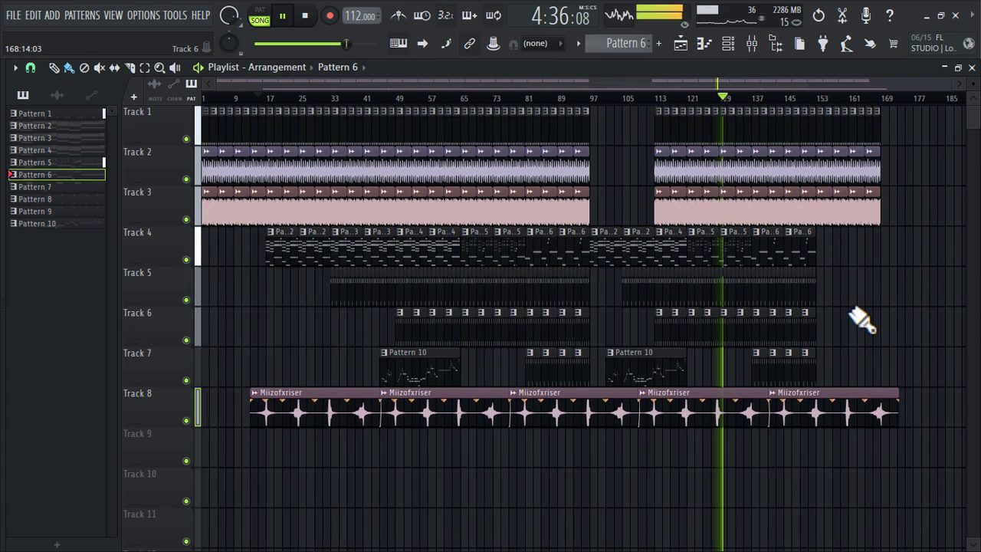
scroll(860, 320, down, 2)
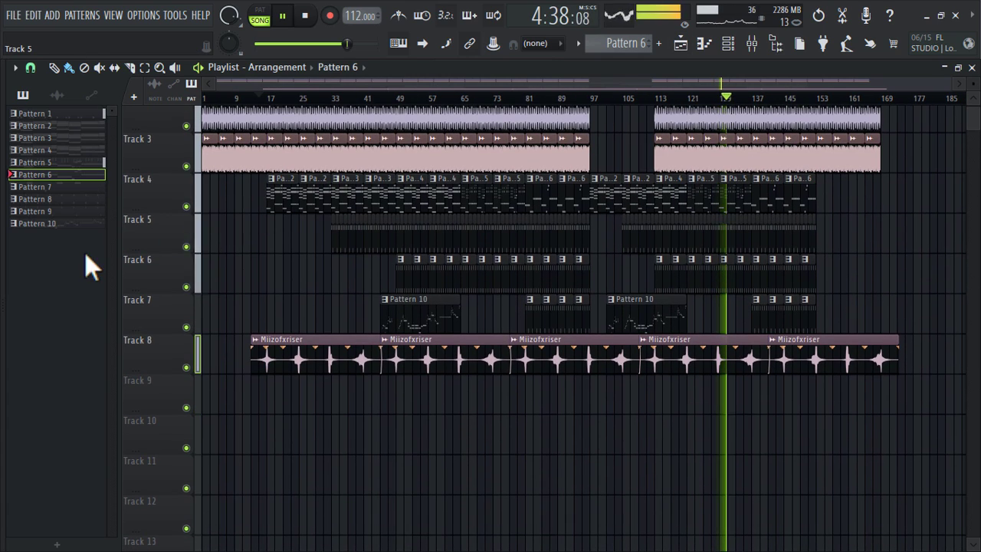
click(4, 258)
key(alt+F8)
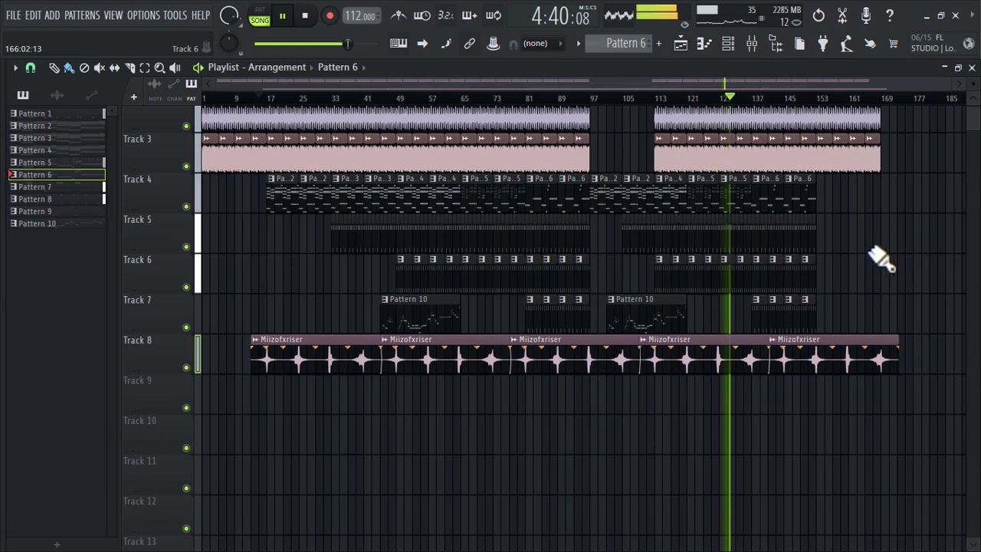
Step: Adjust the stereo separation of the Lounge Lizard EP-4_2 mixer track and compare its level with the Master
click(759, 45)
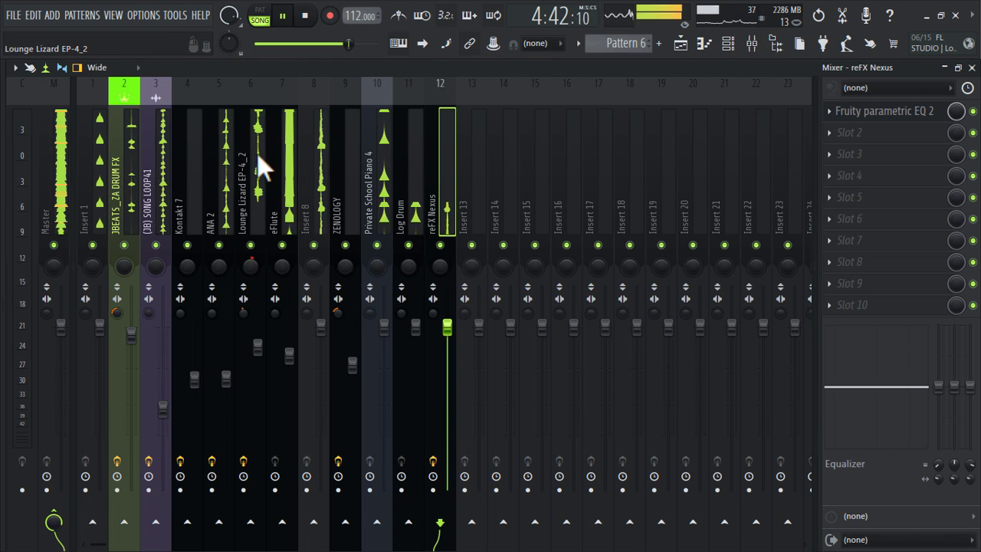
click(268, 230)
drag(250, 316, 246, 309)
click(55, 141)
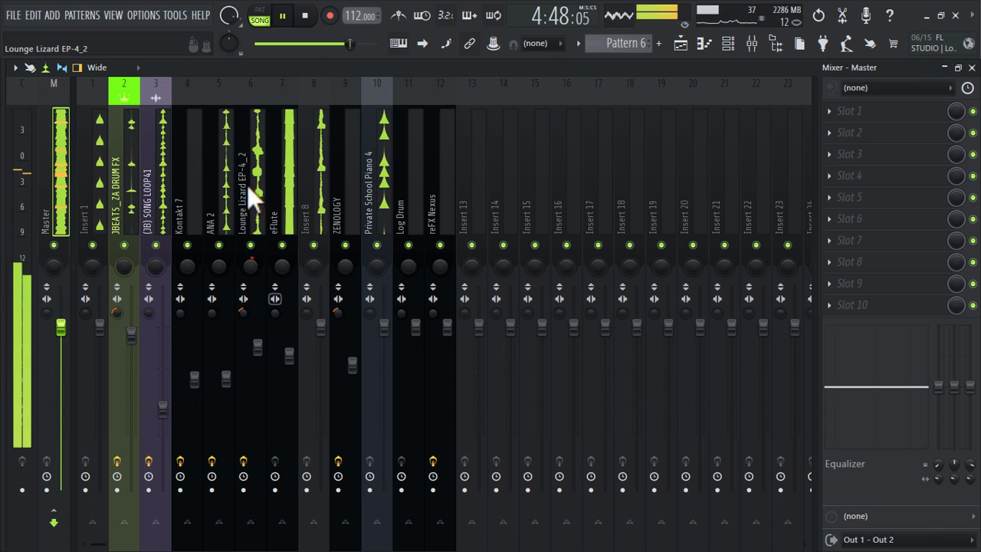
click(248, 214)
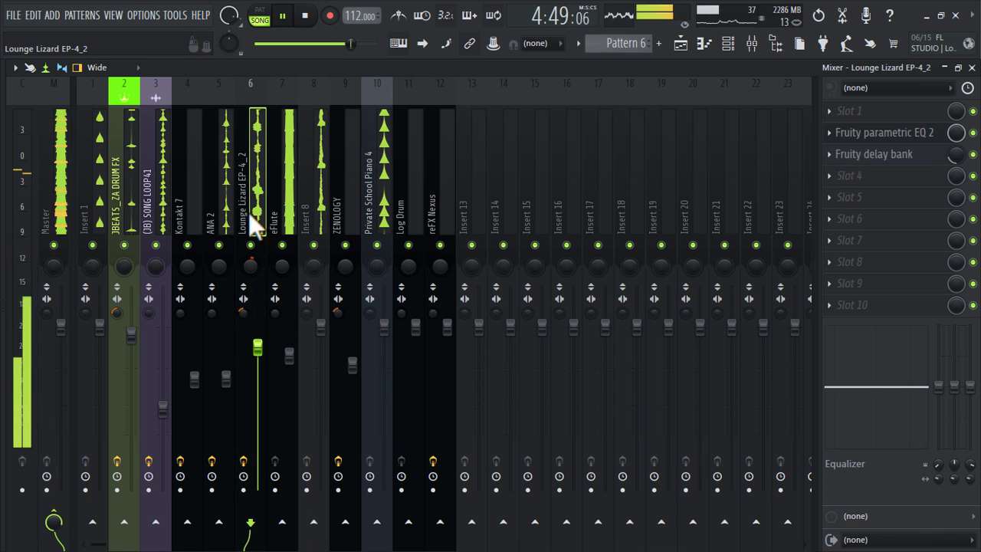
Step: Check the Master and reFX Nexus mixer levels, raise the reFX Nexus channel volume and return to the top of the playlist
click(56, 153)
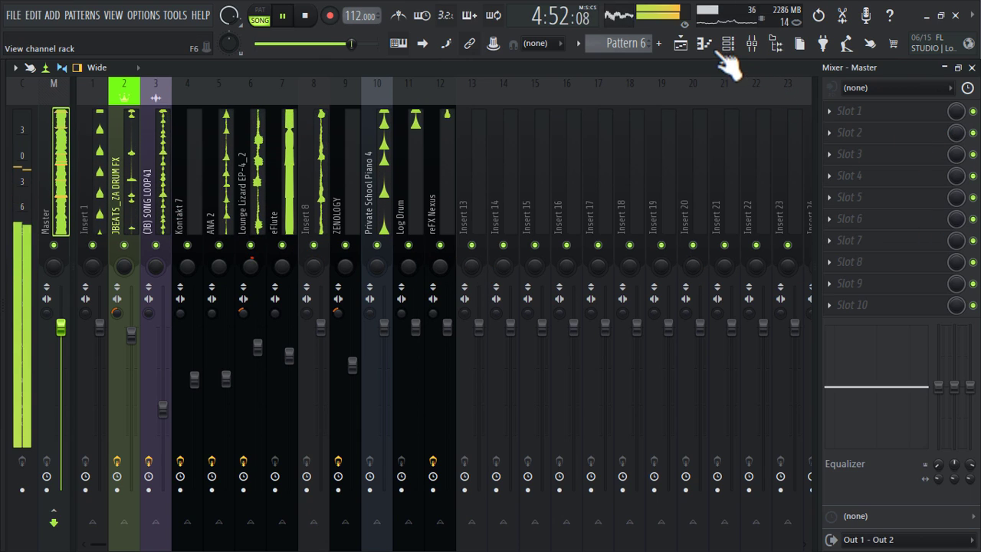
click(423, 147)
click(448, 154)
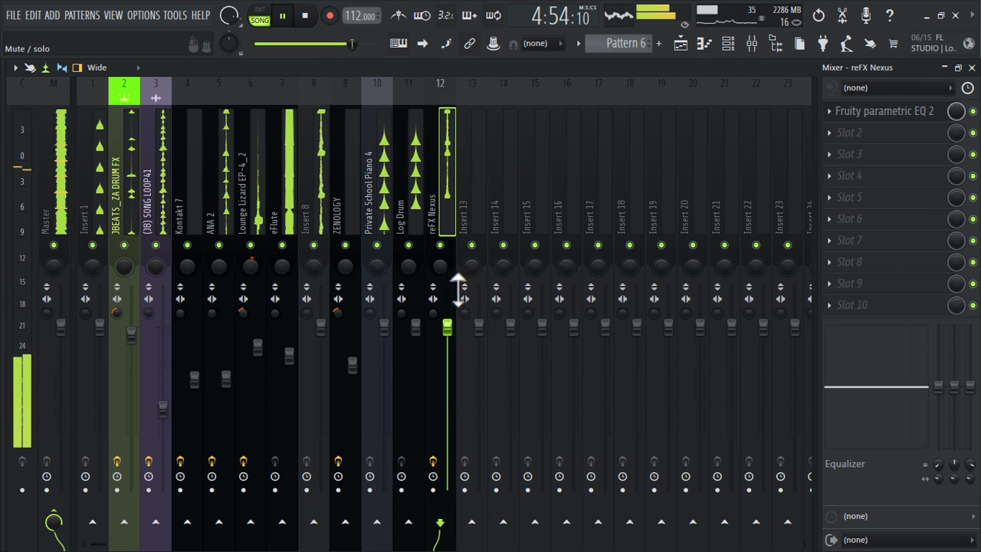
click(726, 46)
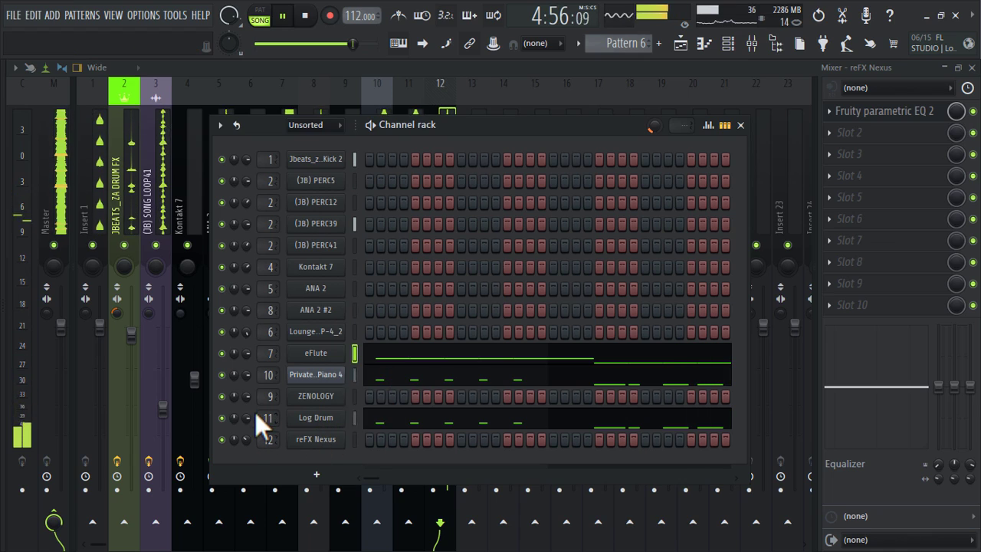
drag(247, 439, 247, 427)
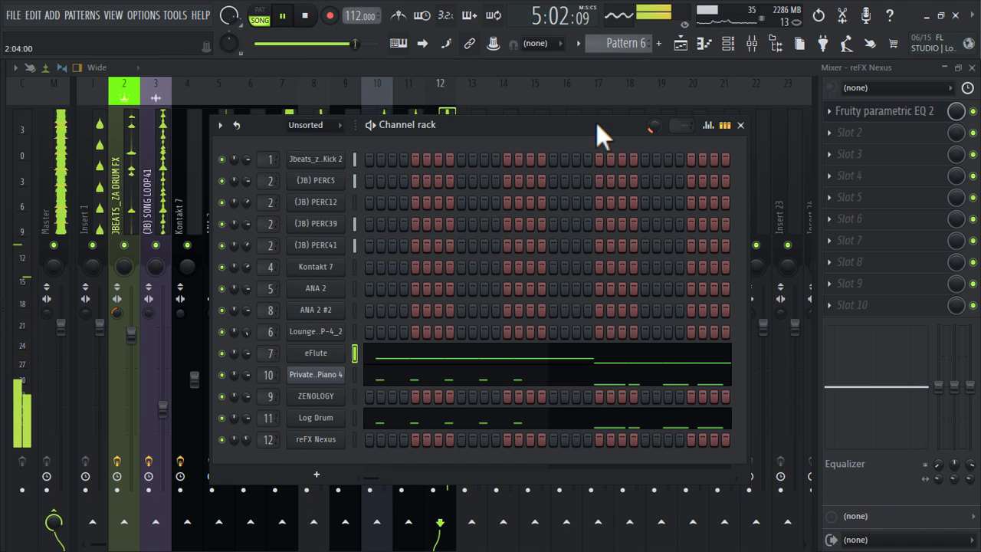
key(F6)
click(681, 44)
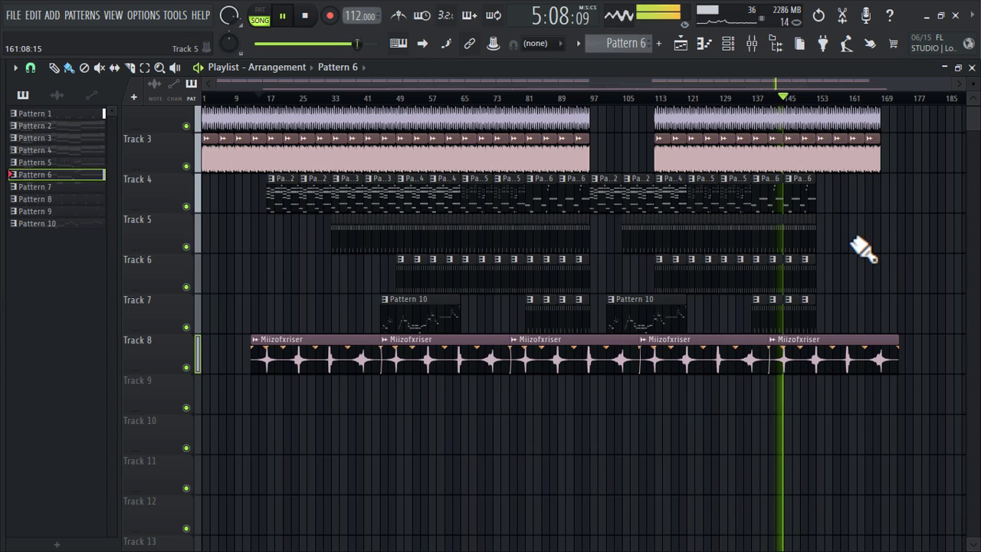
scroll(864, 249, up, 2)
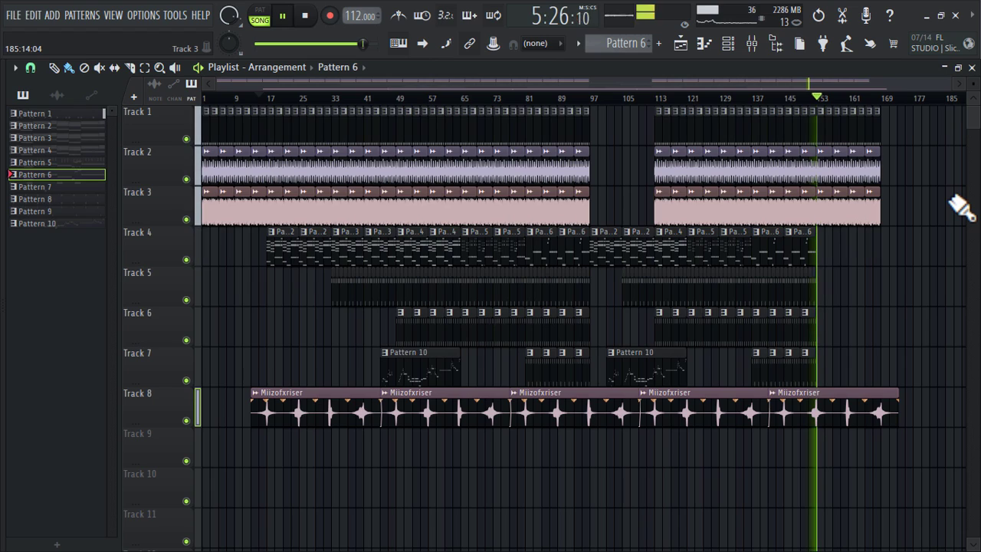
Step: Add Fruity Soft Clipper to slot 1 of the Master mixer track and set its post gain to 100%
click(753, 44)
click(62, 159)
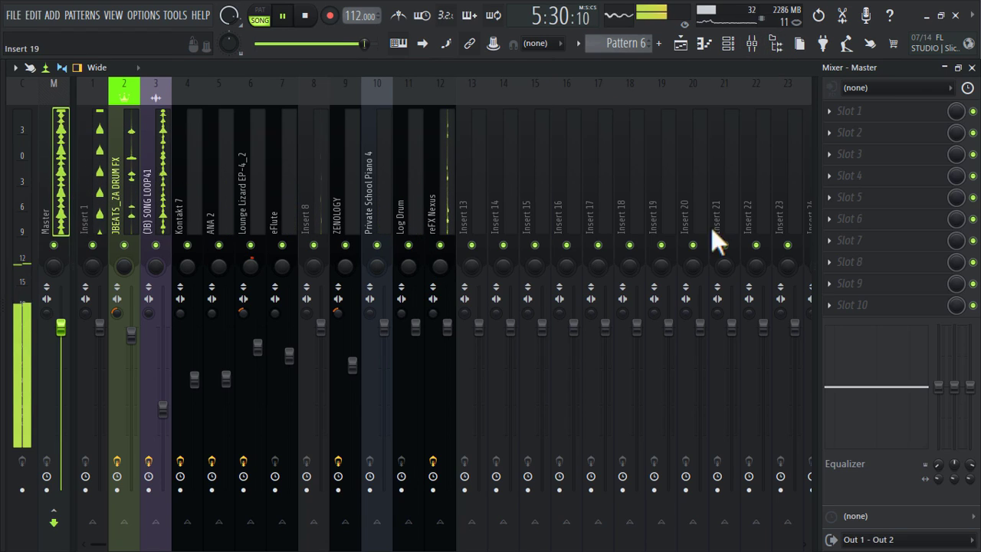
click(889, 122)
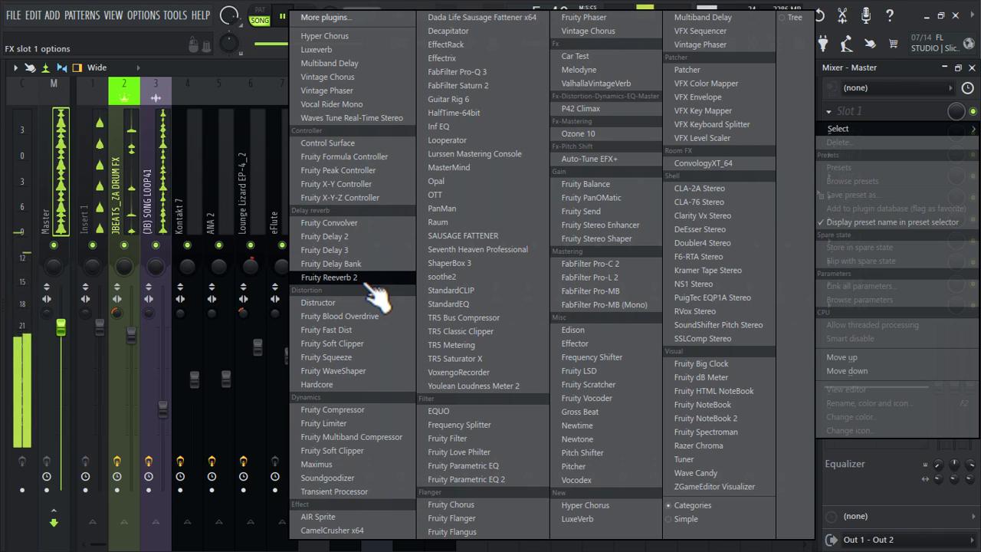
click(380, 345)
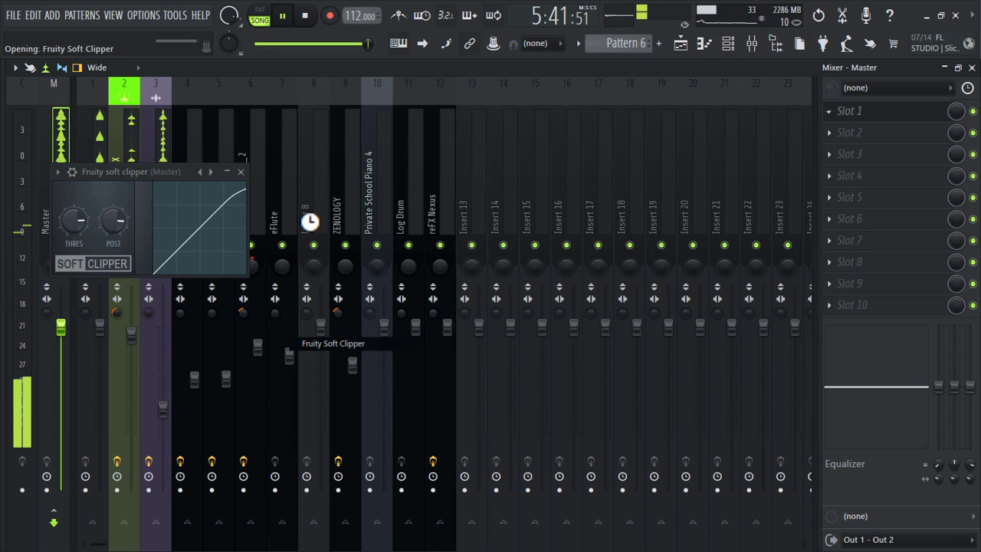
drag(113, 221, 113, 153)
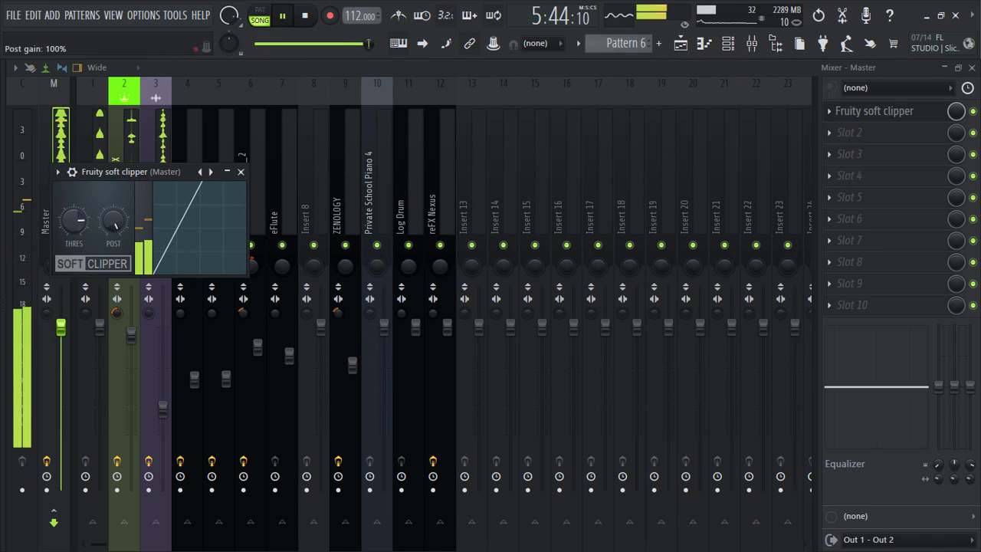
Step: Add a second Fruity Soft Clipper to slot 2 of the Master track and return to the playlist
click(857, 134)
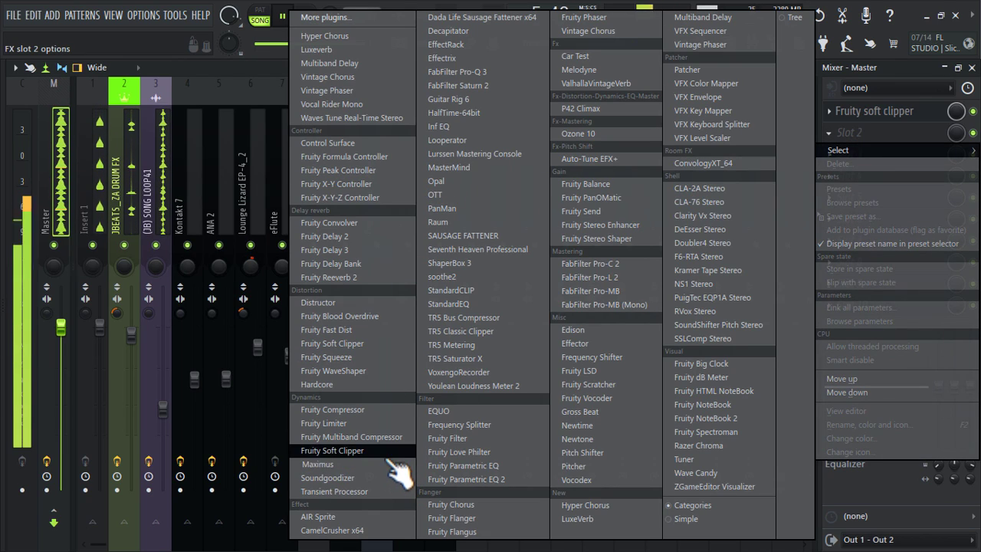
click(349, 451)
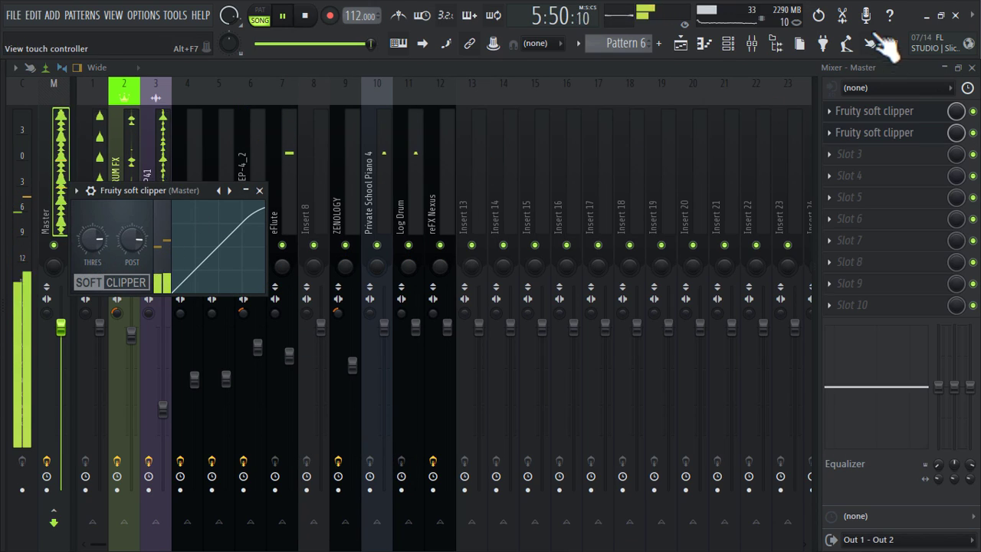
click(703, 44)
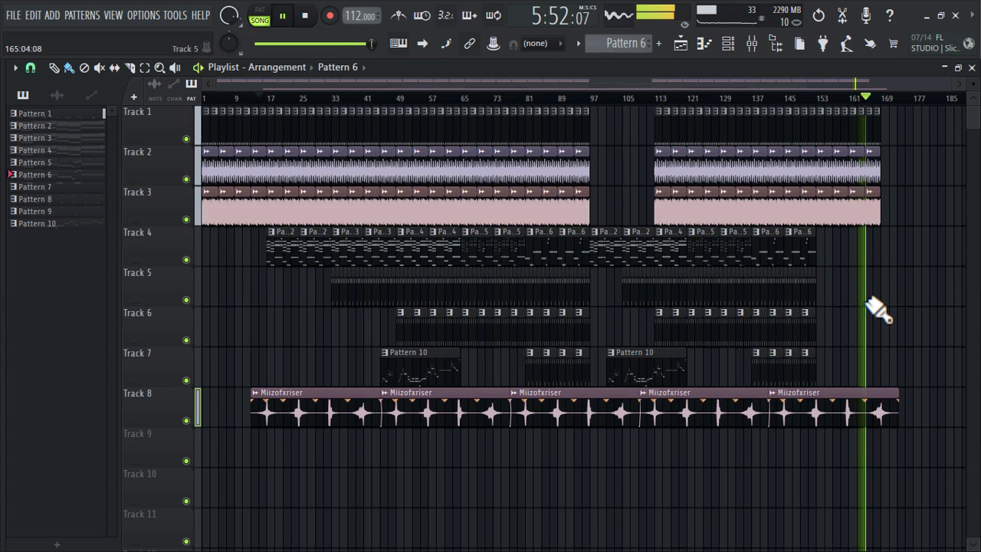